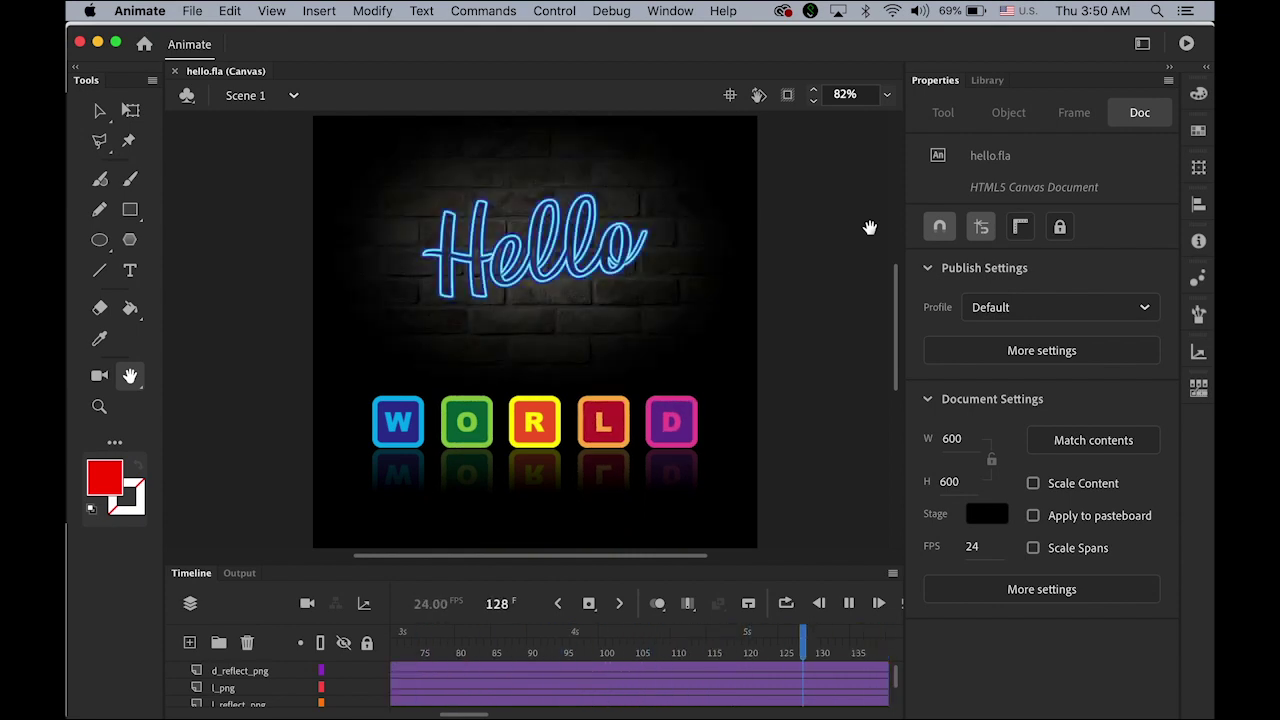
# Run a test preview of the finished hello.fla animation
pyautogui.press('super+Return')
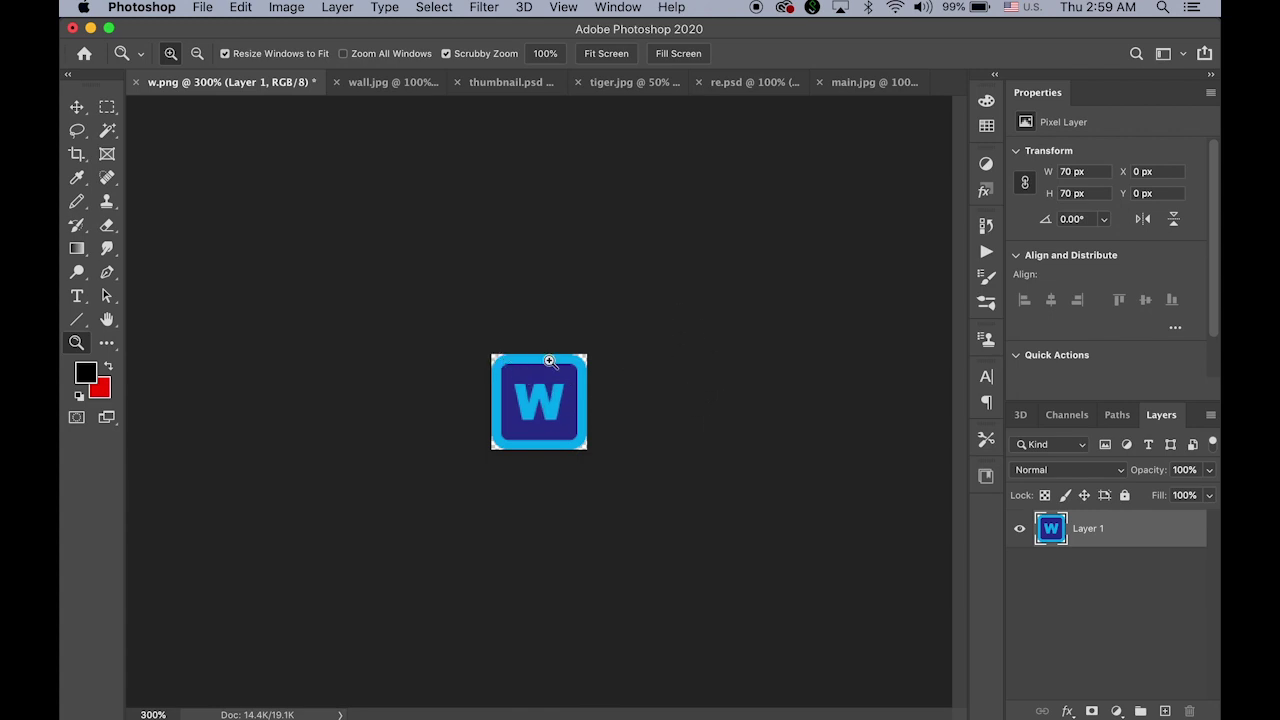
# Flip the W tile layer in w.png vertically to make its mirror image
pyautogui.click(243, 10)
pyautogui.moveTo(385, 556)
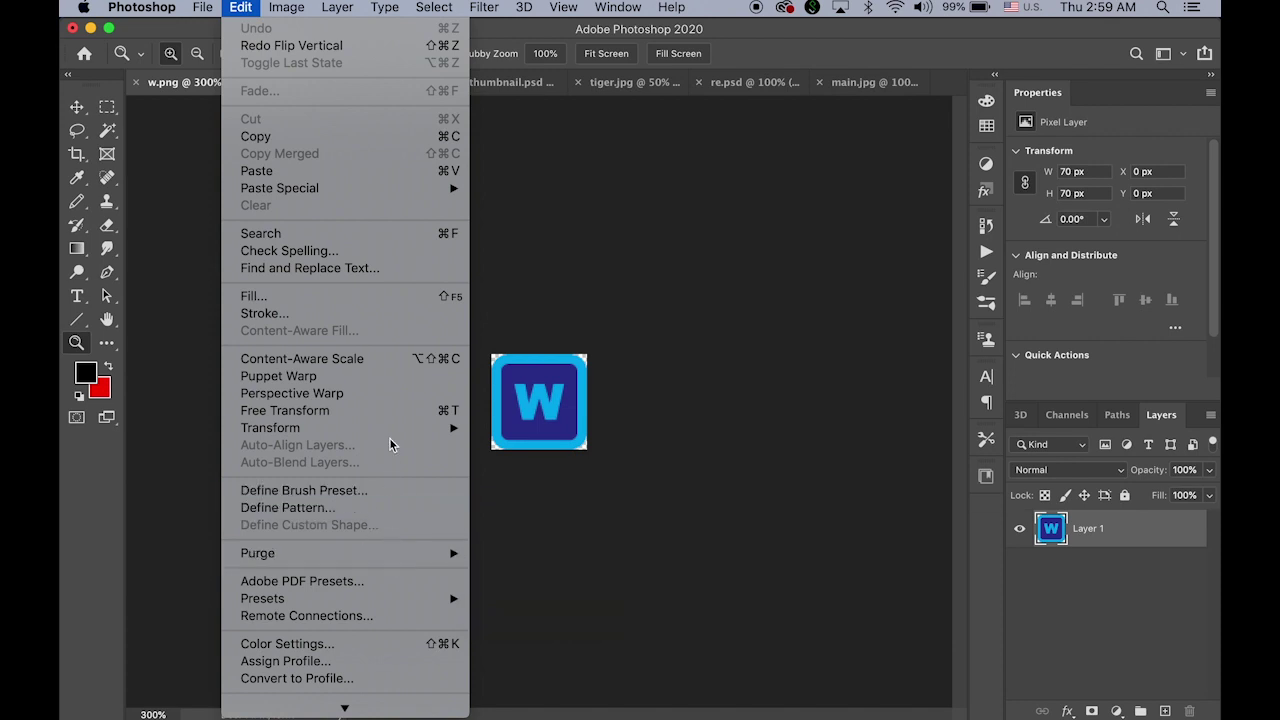
pyautogui.moveTo(394, 431)
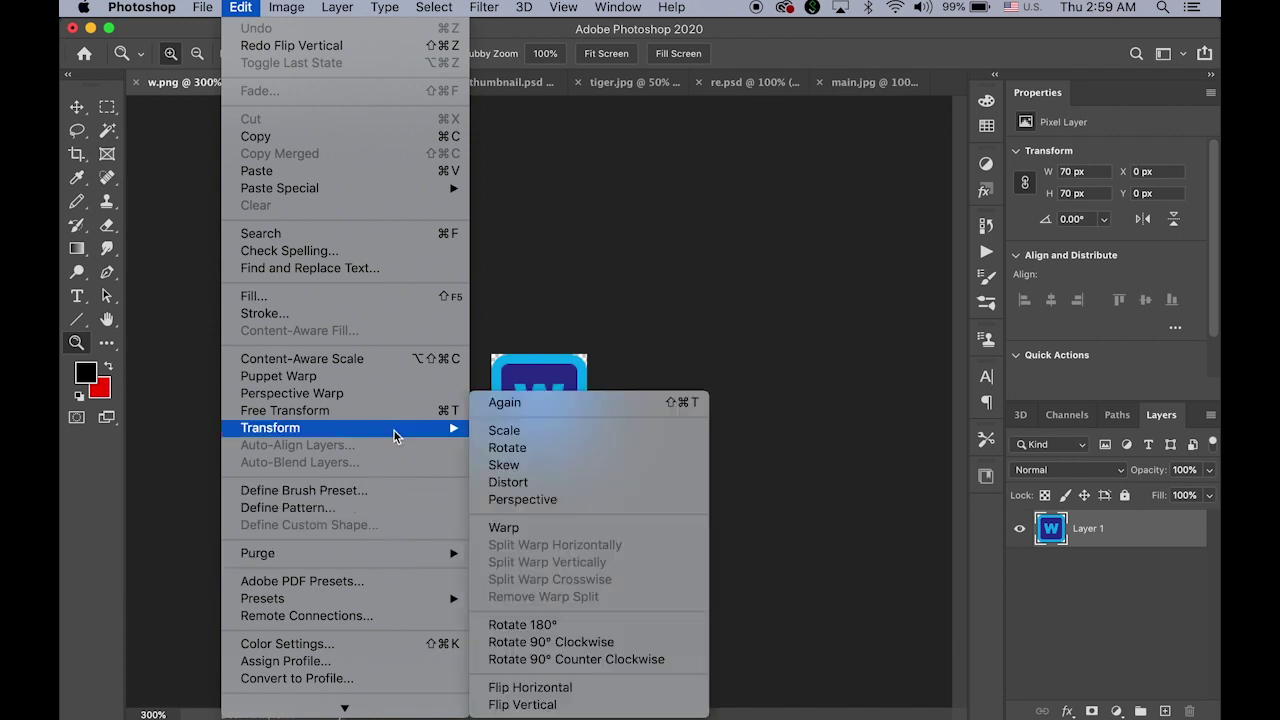
pyautogui.click(597, 705)
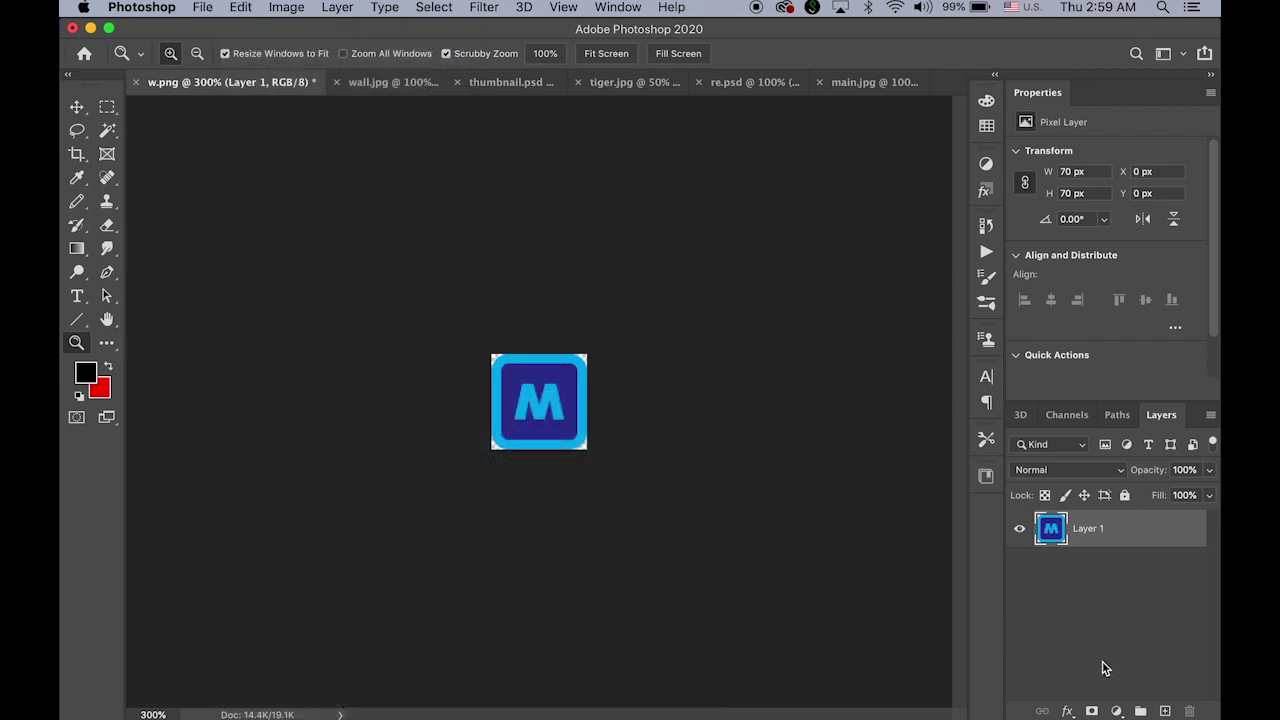
# Add a layer mask to Layer 1 and fade the flipped tile toward its bottom with a black-to-white linear gradient
pyautogui.click(1093, 711)
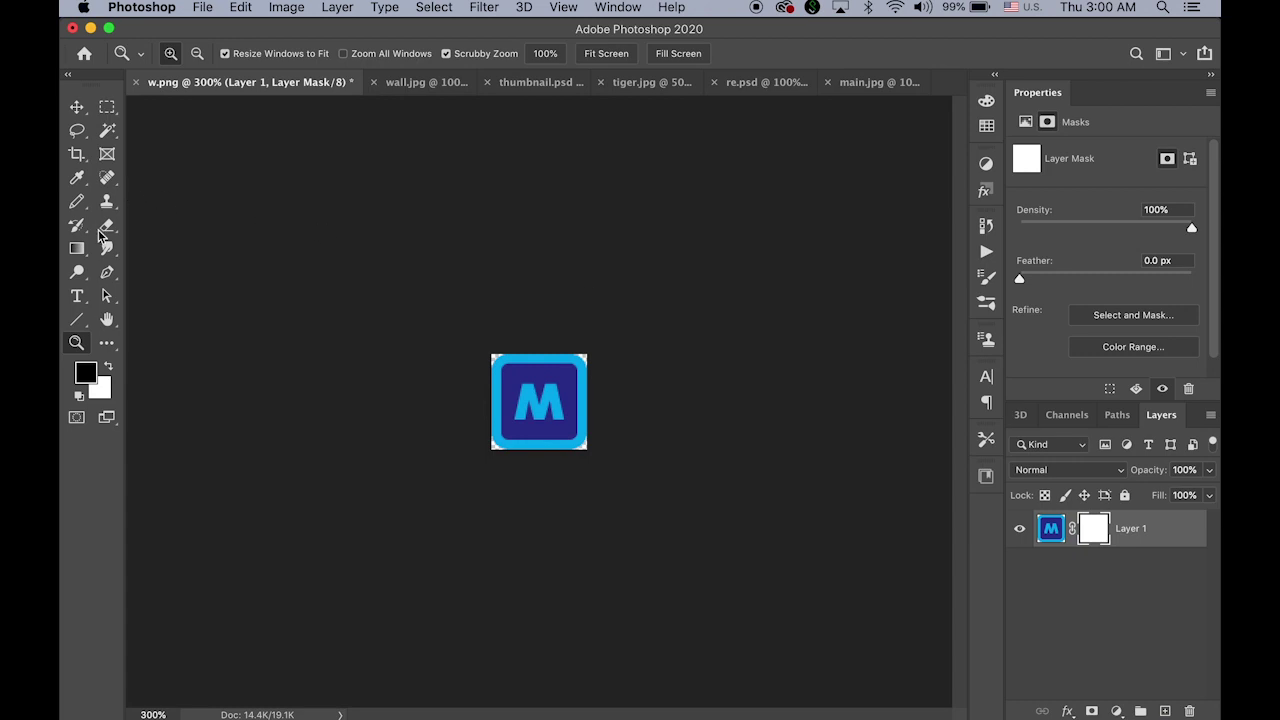
pyautogui.click(78, 252)
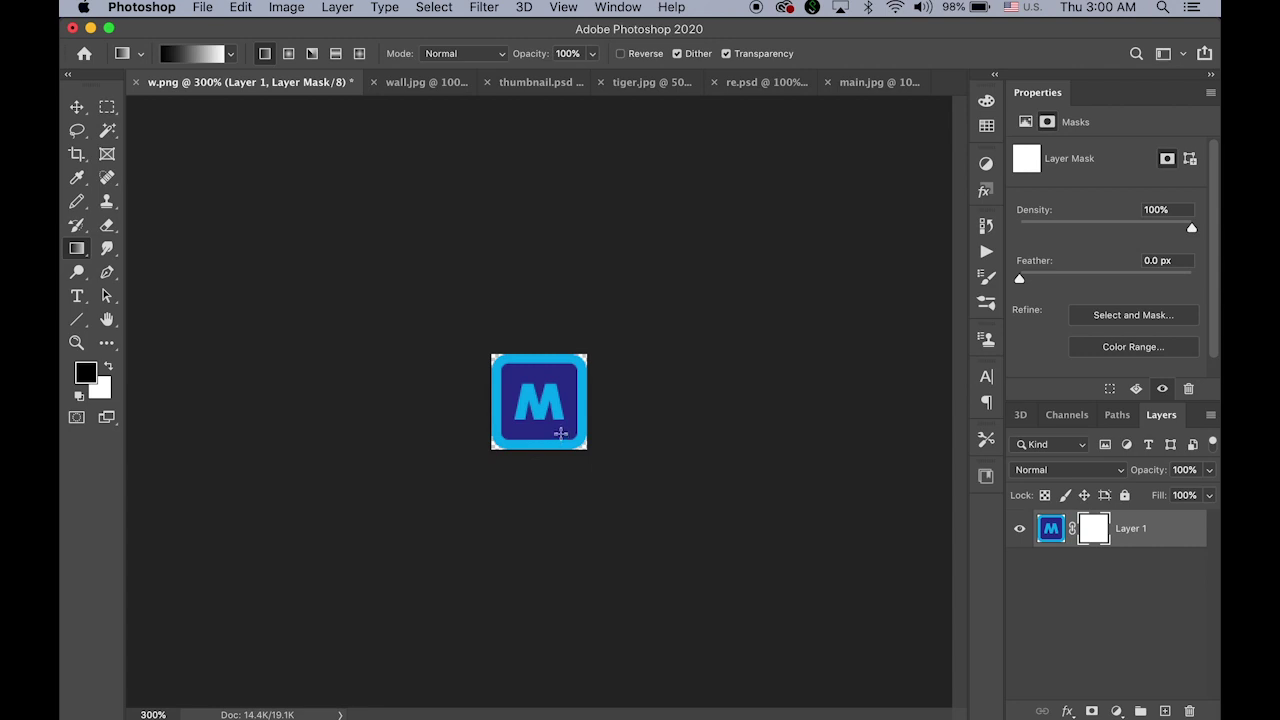
pyautogui.moveTo(561, 433); pyautogui.dragTo(562, 370)
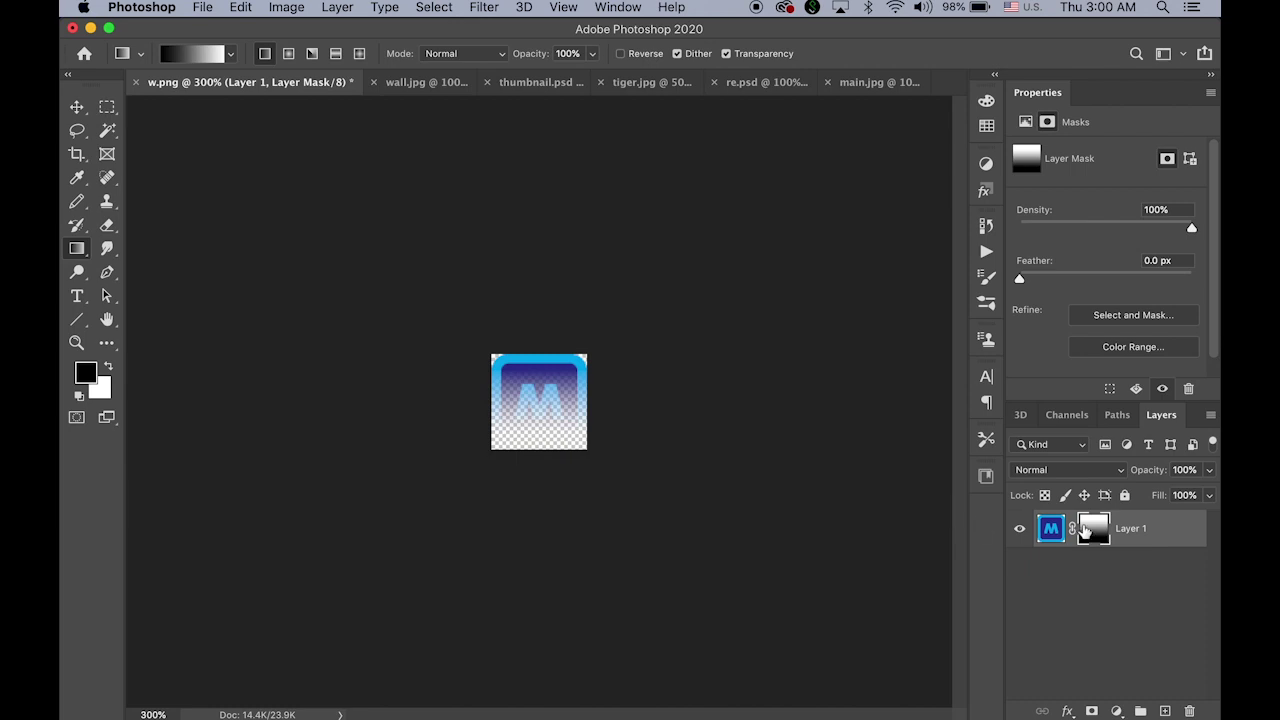
# Lower the opacity of the masked tile layer to 30%
pyautogui.click(1208, 494)
pyautogui.moveTo(1208, 494); pyautogui.dragTo(1150, 500)
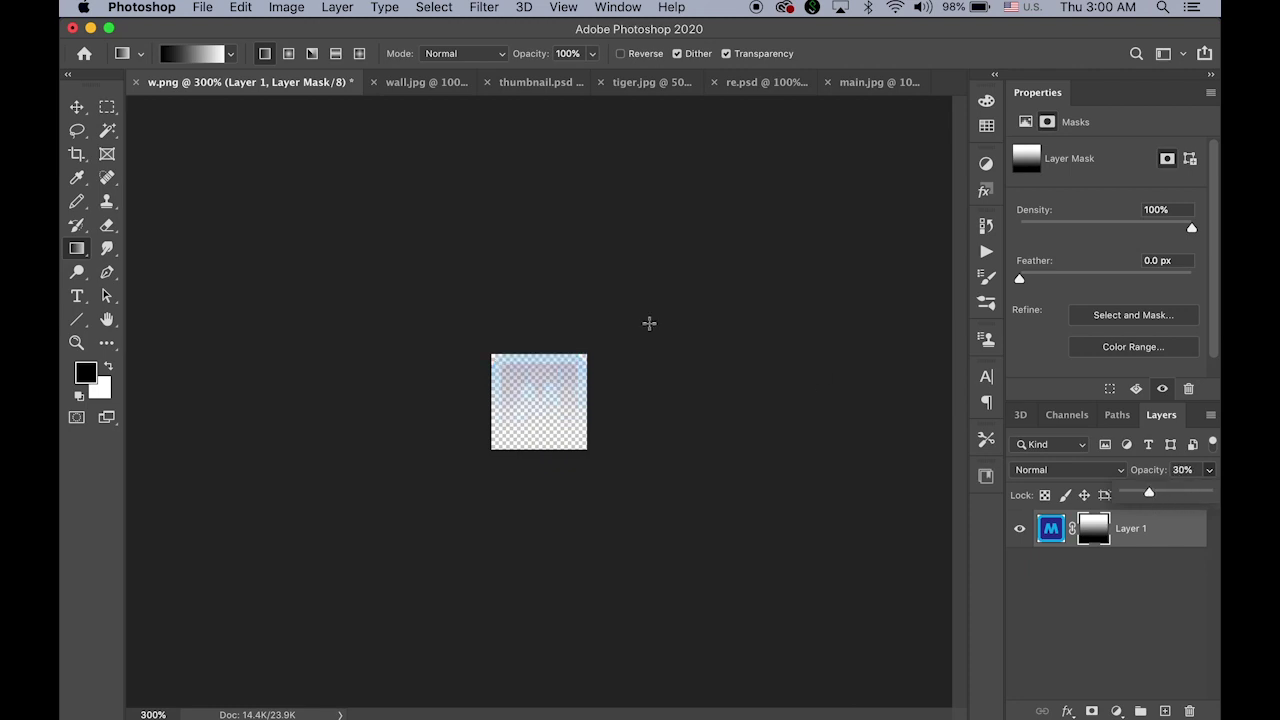
pyautogui.press('m')
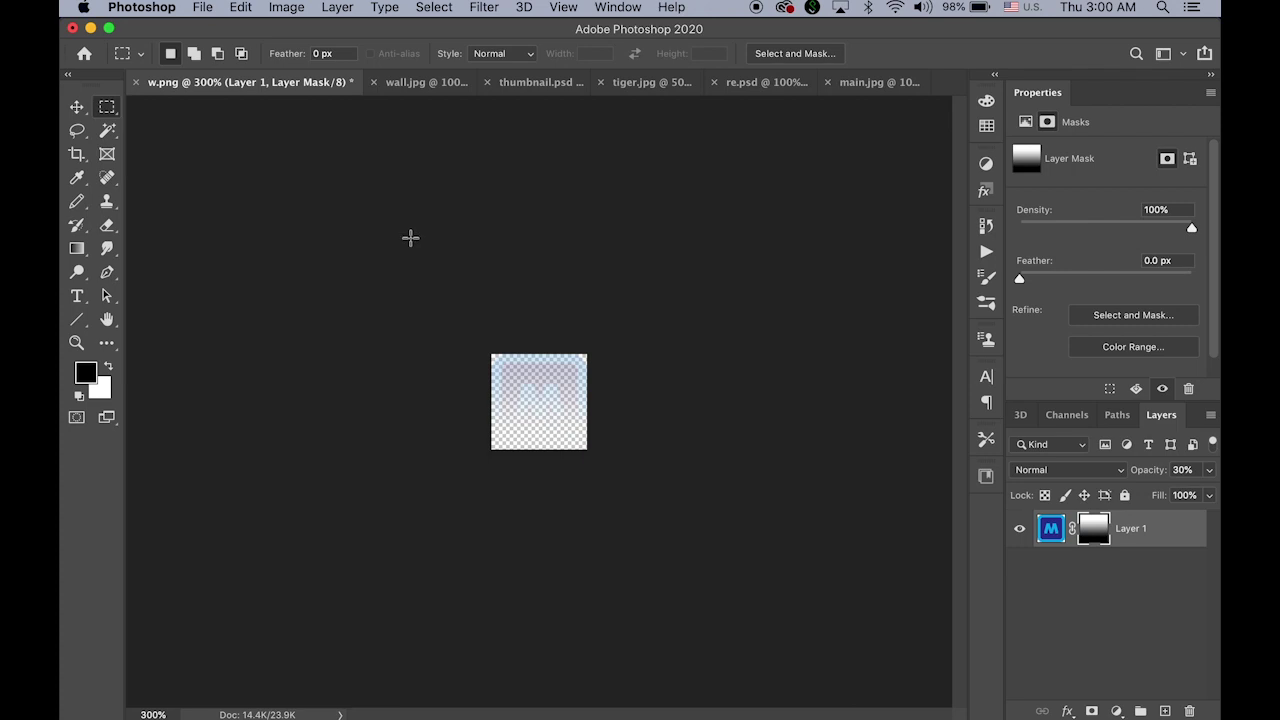
# Preview a Save for Web export of the reflection as PNG-24 with transparency, and close it without saving
pyautogui.click(202, 8)
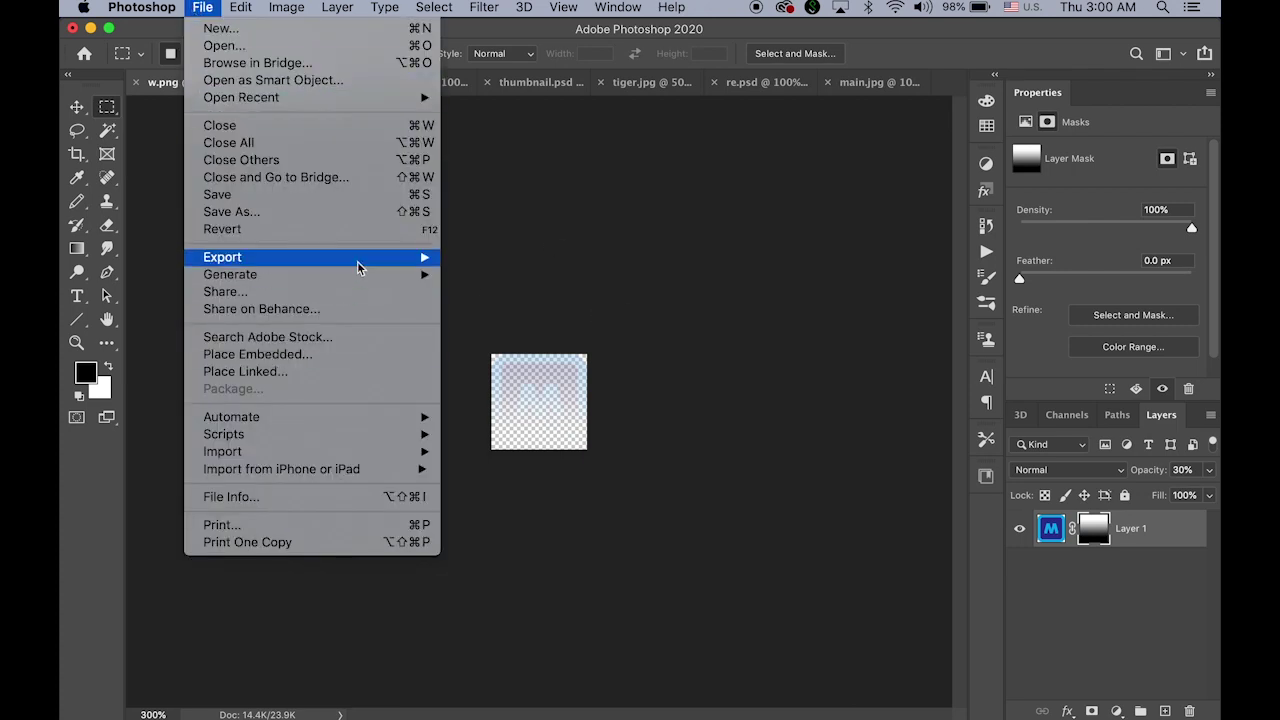
pyautogui.moveTo(359, 261)
pyautogui.click(530, 331)
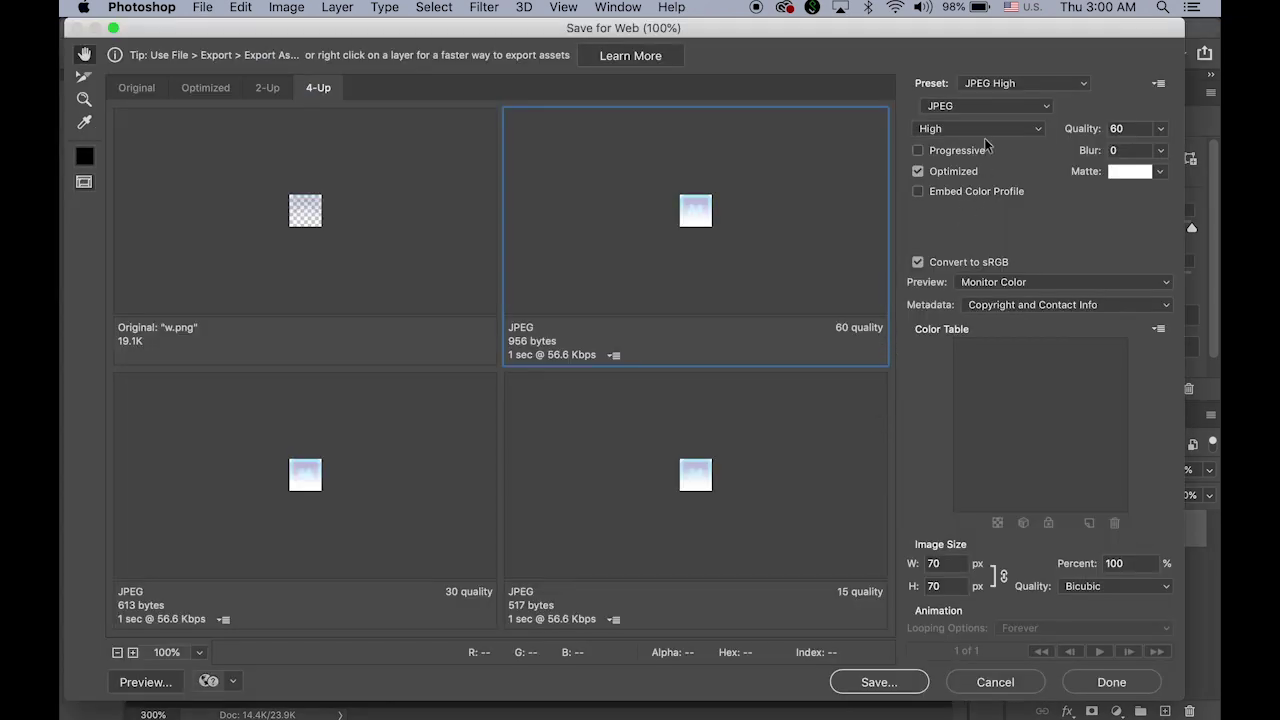
pyautogui.click(988, 106)
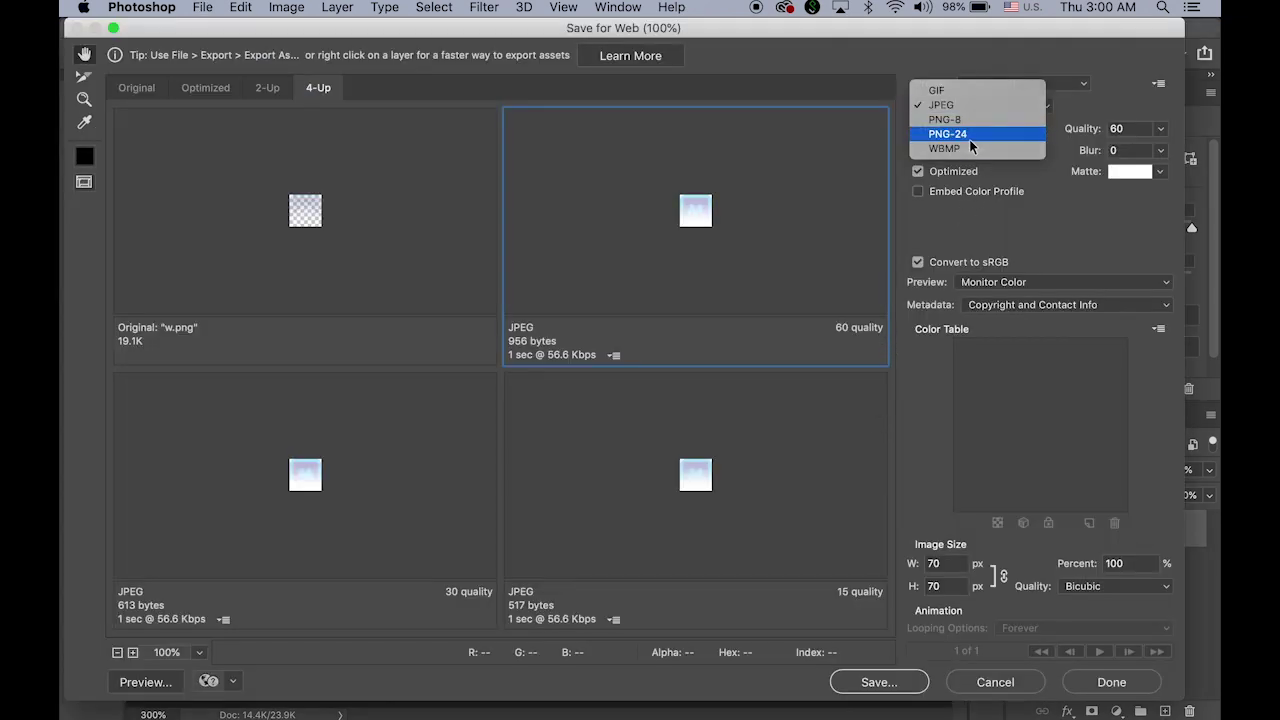
pyautogui.click(970, 140)
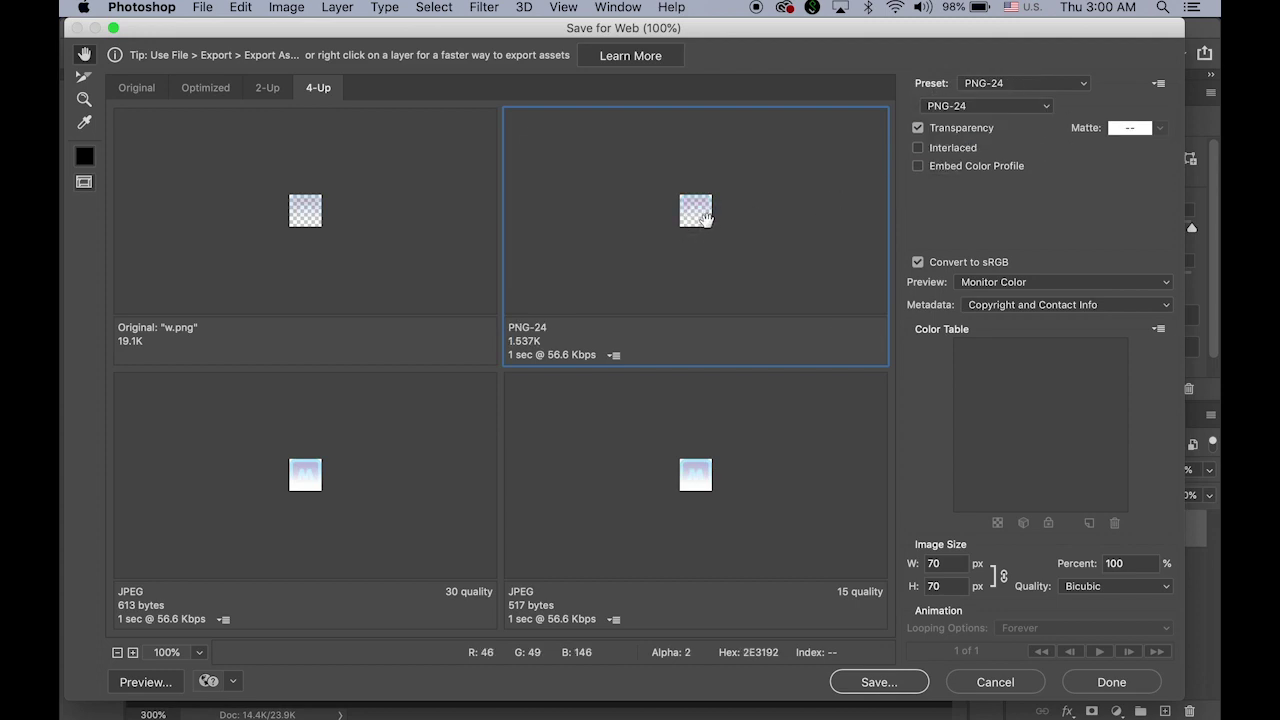
pyautogui.click(995, 682)
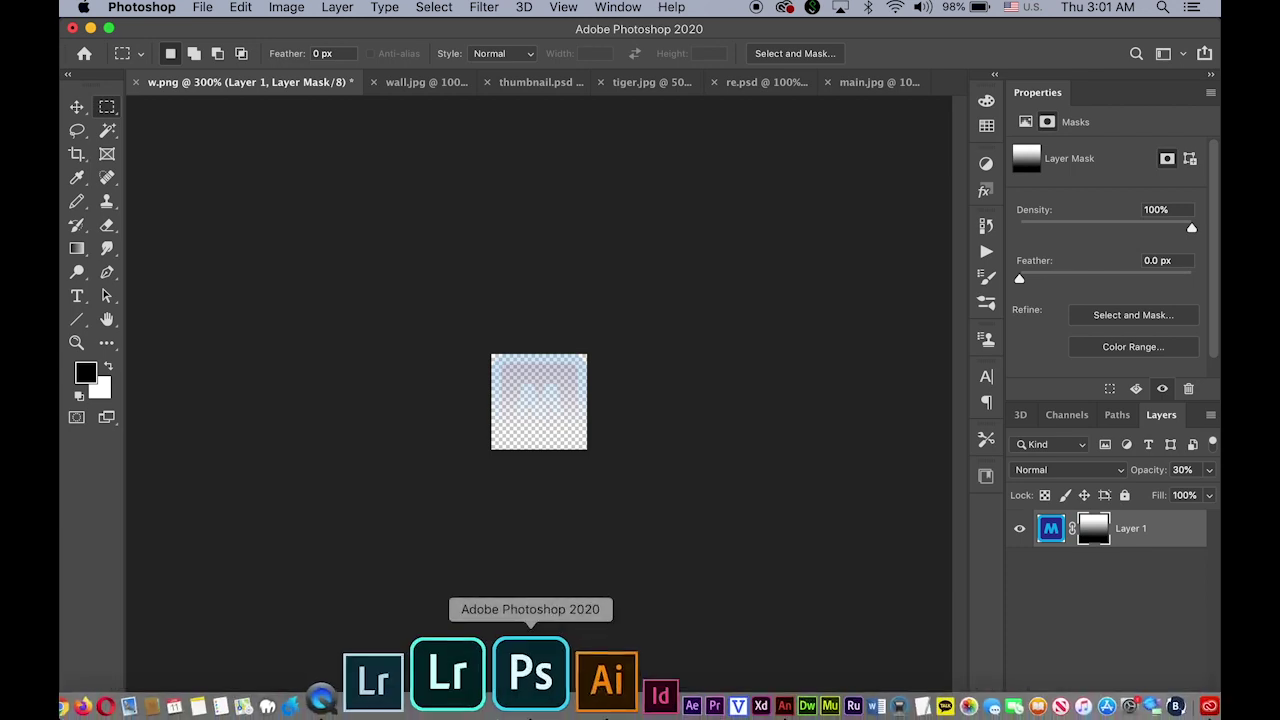
# Switch to Illustrator and convert the script "Hello" text on the artboard to outlines
pyautogui.click(520, 690)
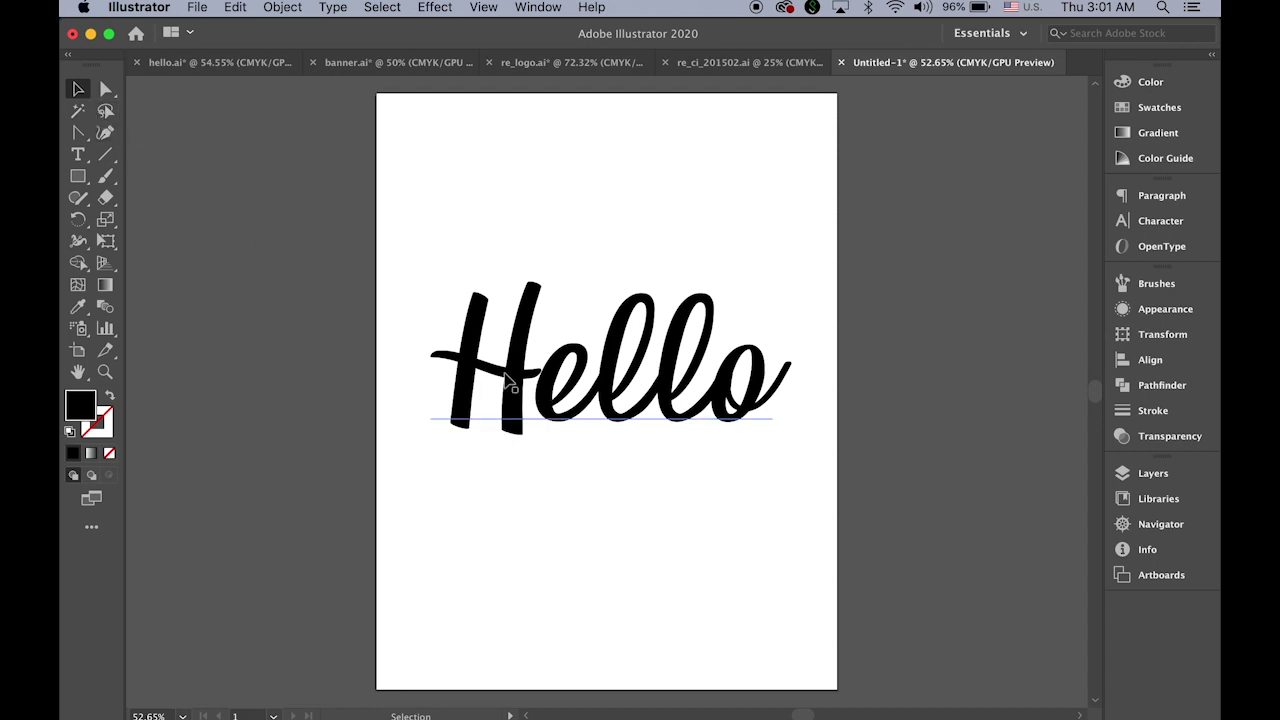
pyautogui.click(505, 396)
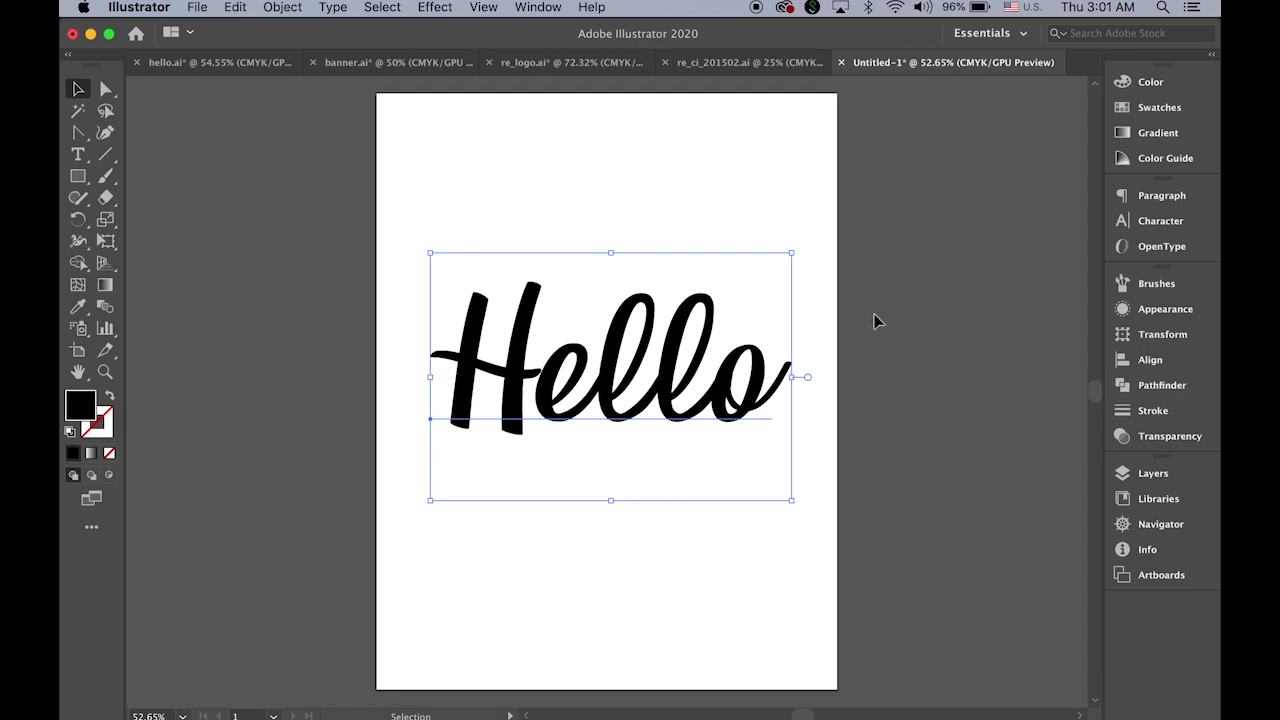
pyautogui.click(334, 7)
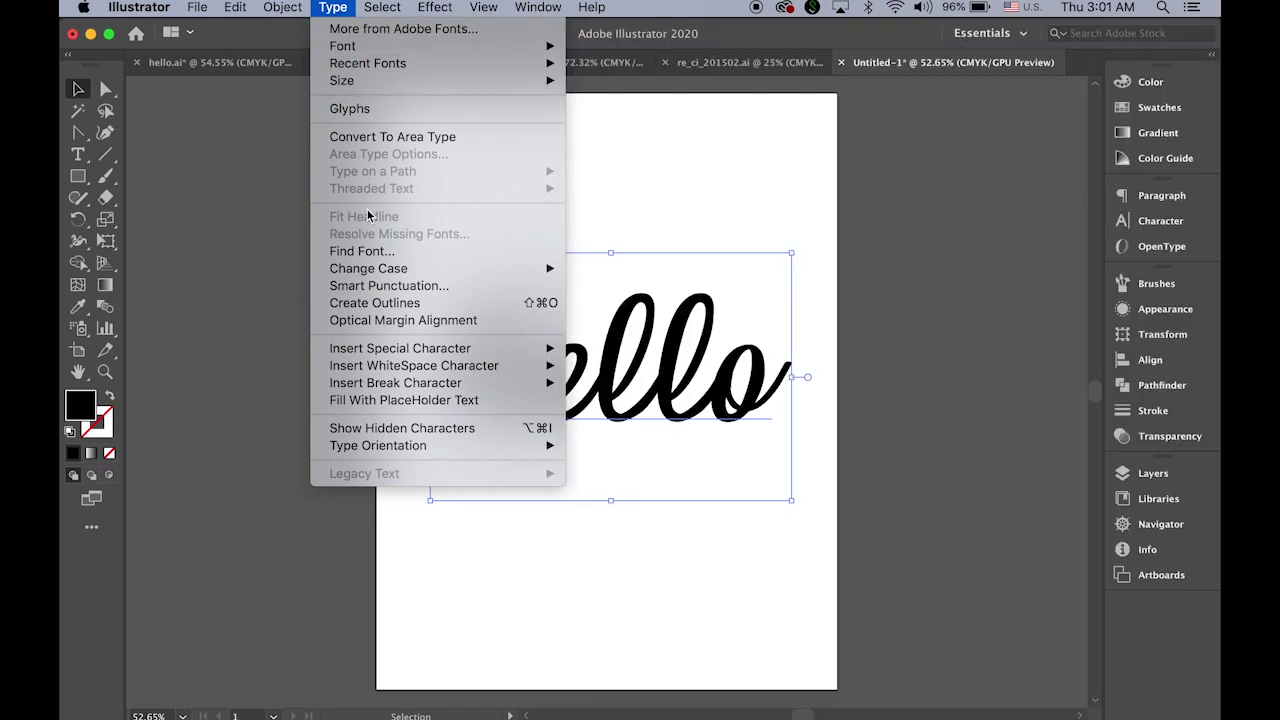
pyautogui.click(366, 303)
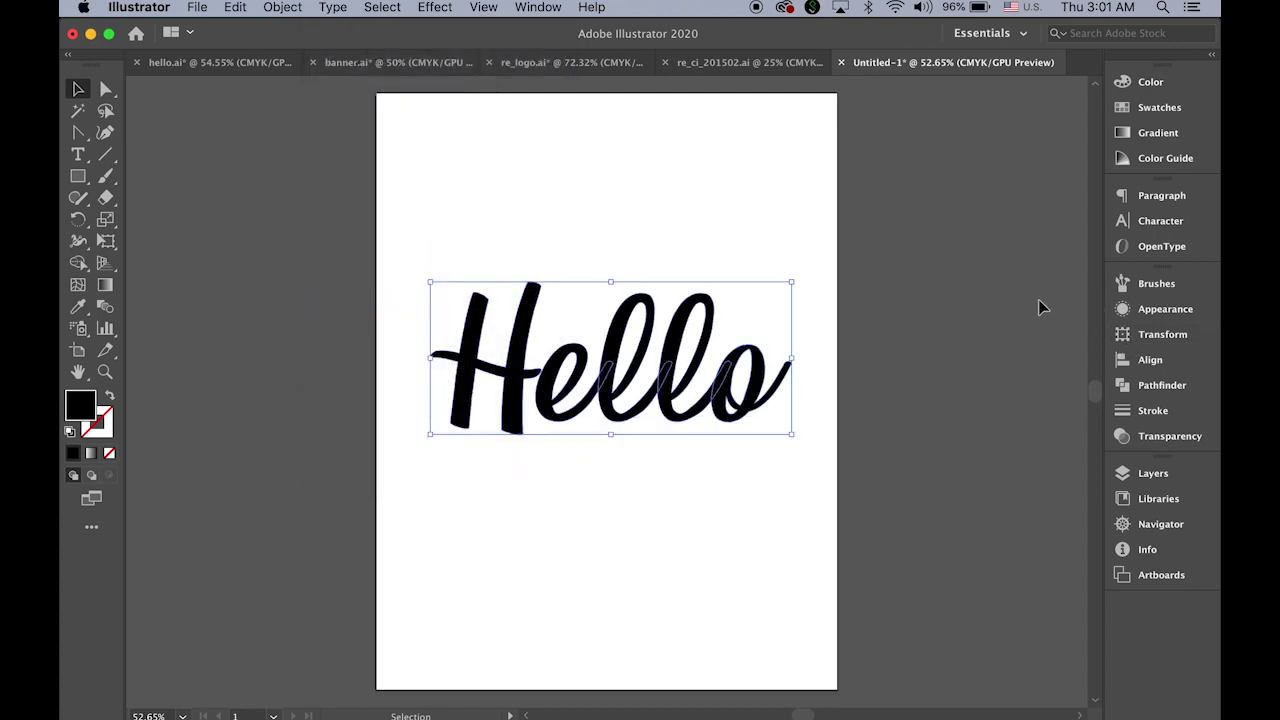
# Merge the overlapping "Hello" letter outlines into one shape with the Pathfinder Unite operation
pyautogui.click(1133, 390)
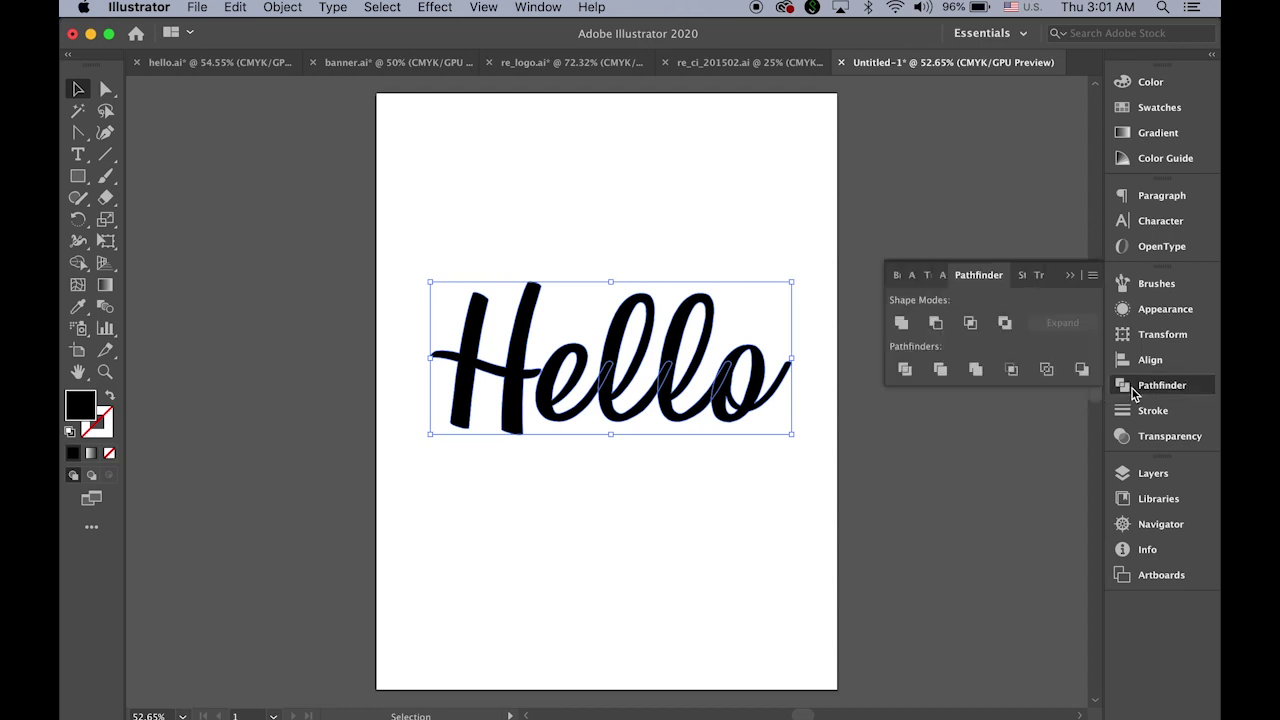
pyautogui.click(903, 326)
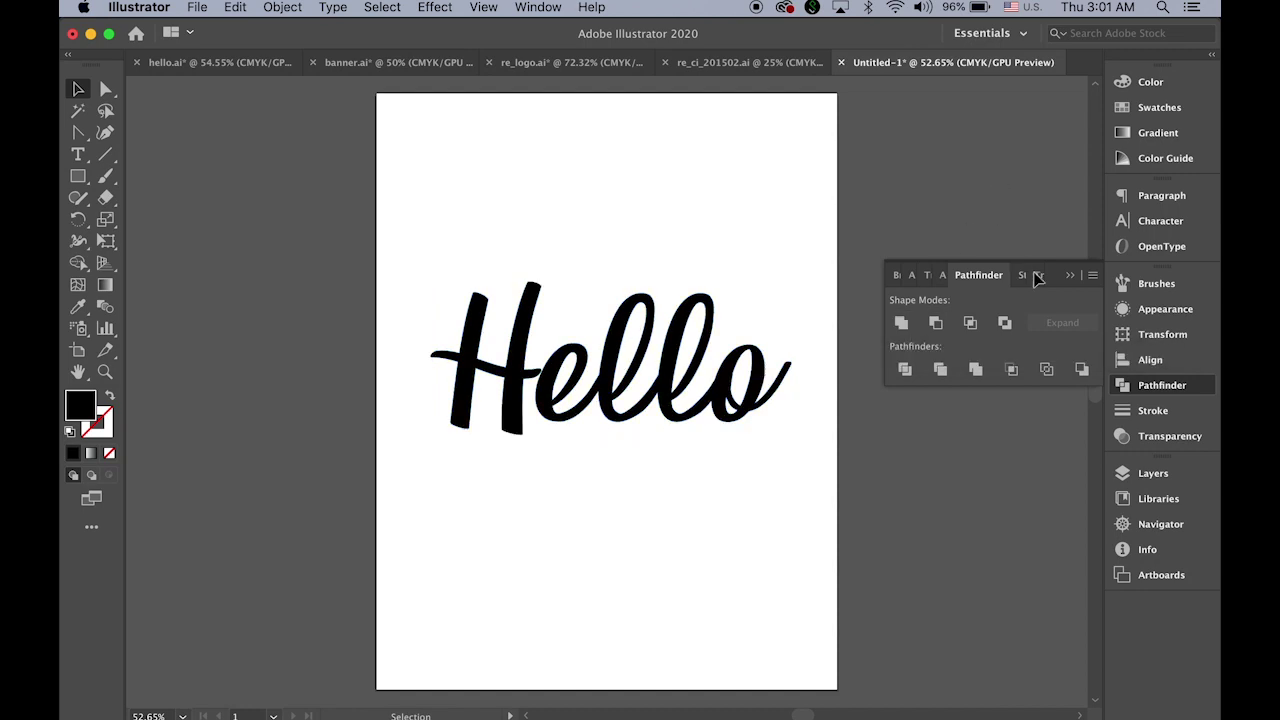
pyautogui.click(1068, 275)
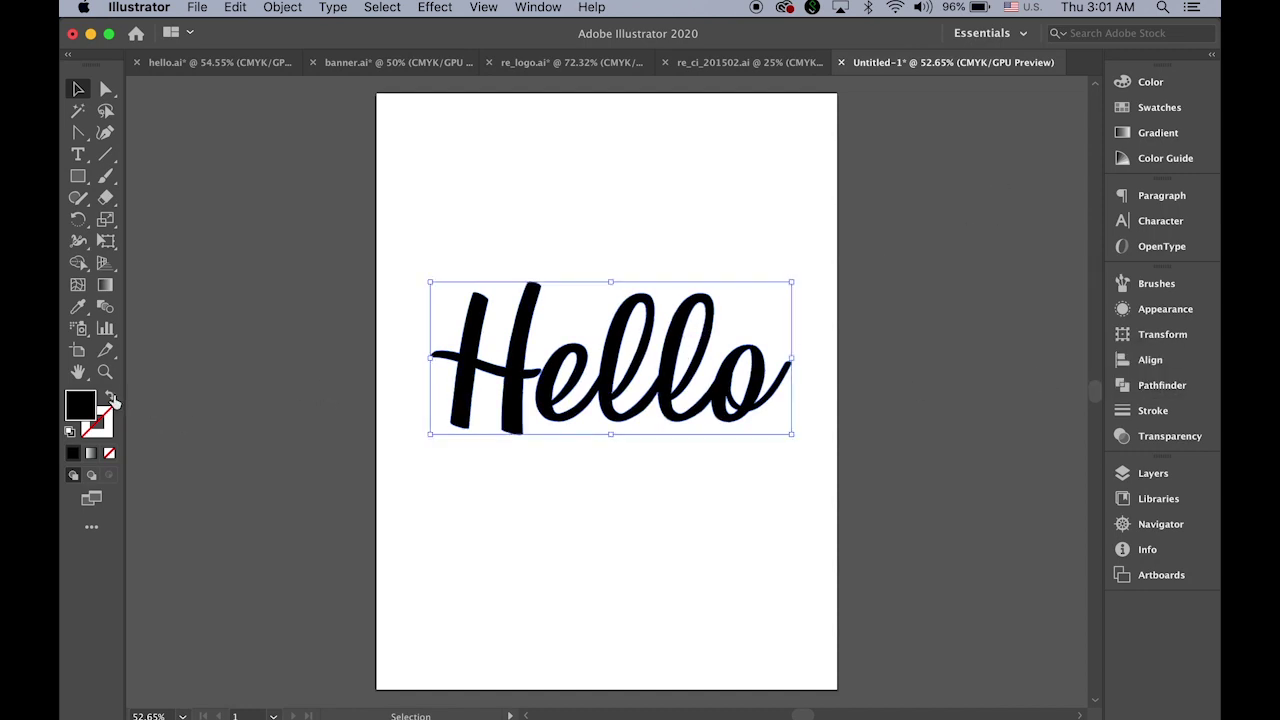
# Swap the fill and stroke of the "Hello" shape so it has no fill, and colour the stroke dark blue
pyautogui.click(111, 397)
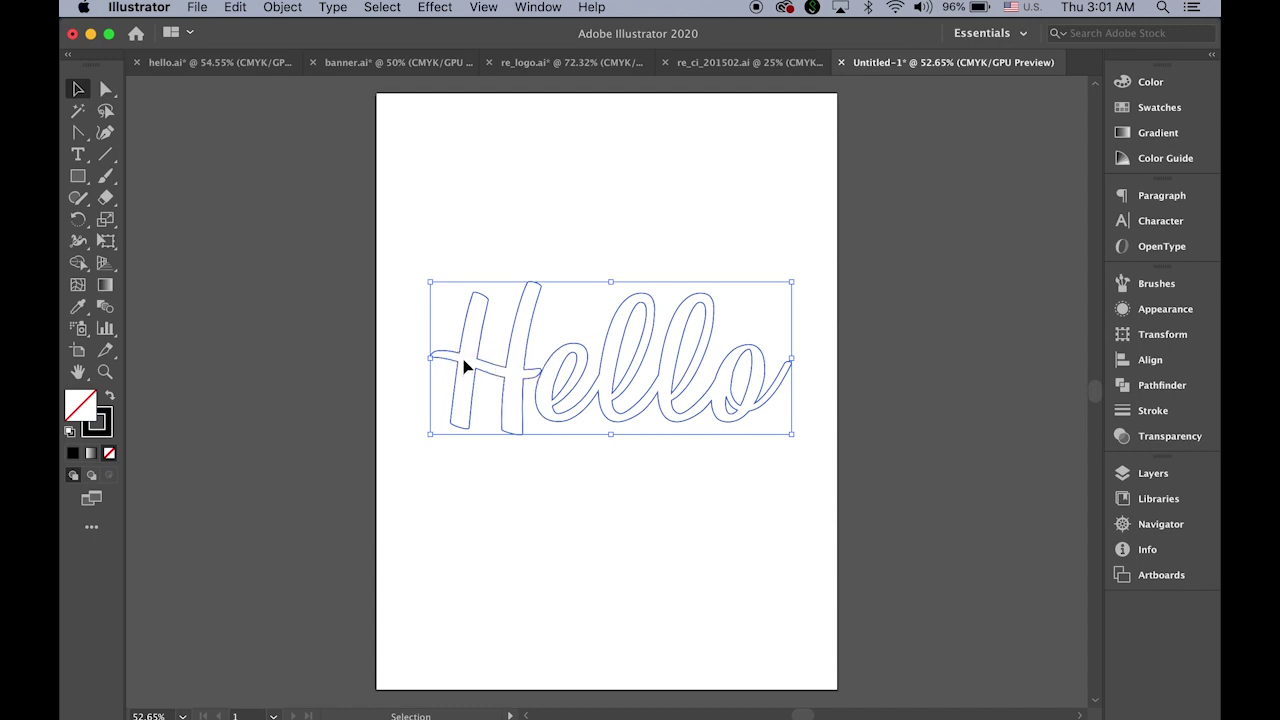
pyautogui.click(103, 419)
pyautogui.click(1160, 108)
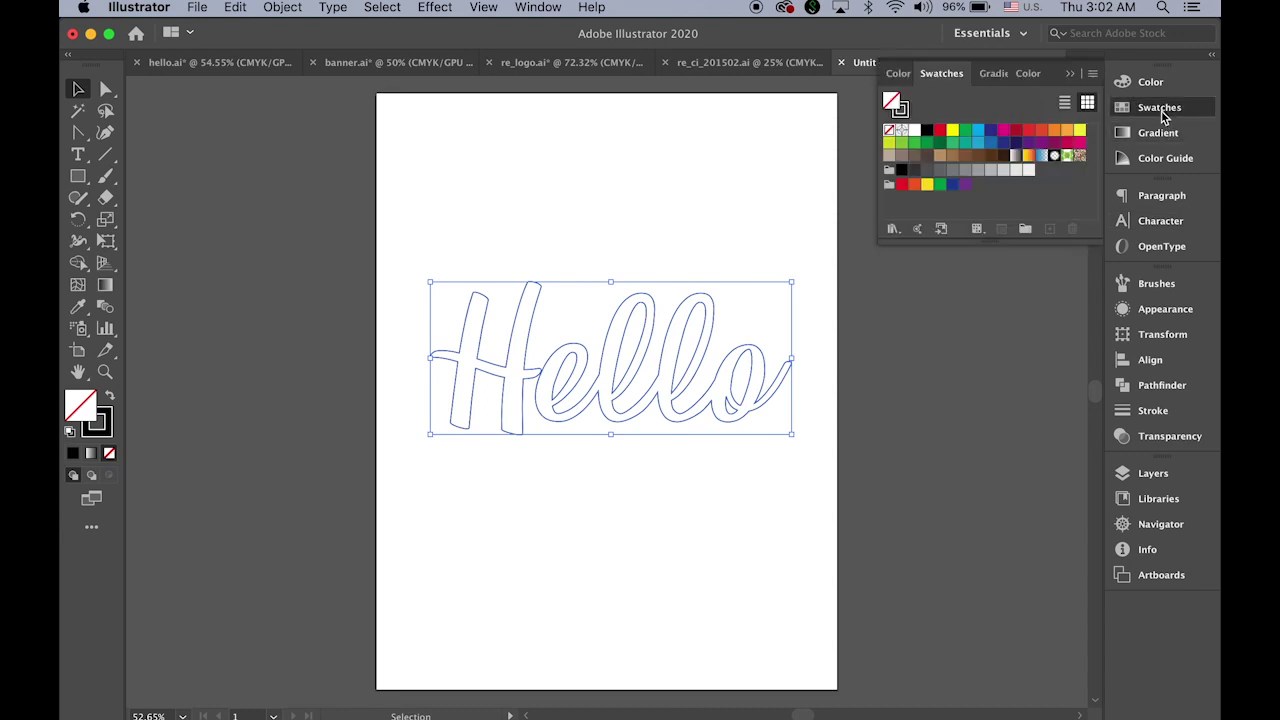
pyautogui.click(105, 430)
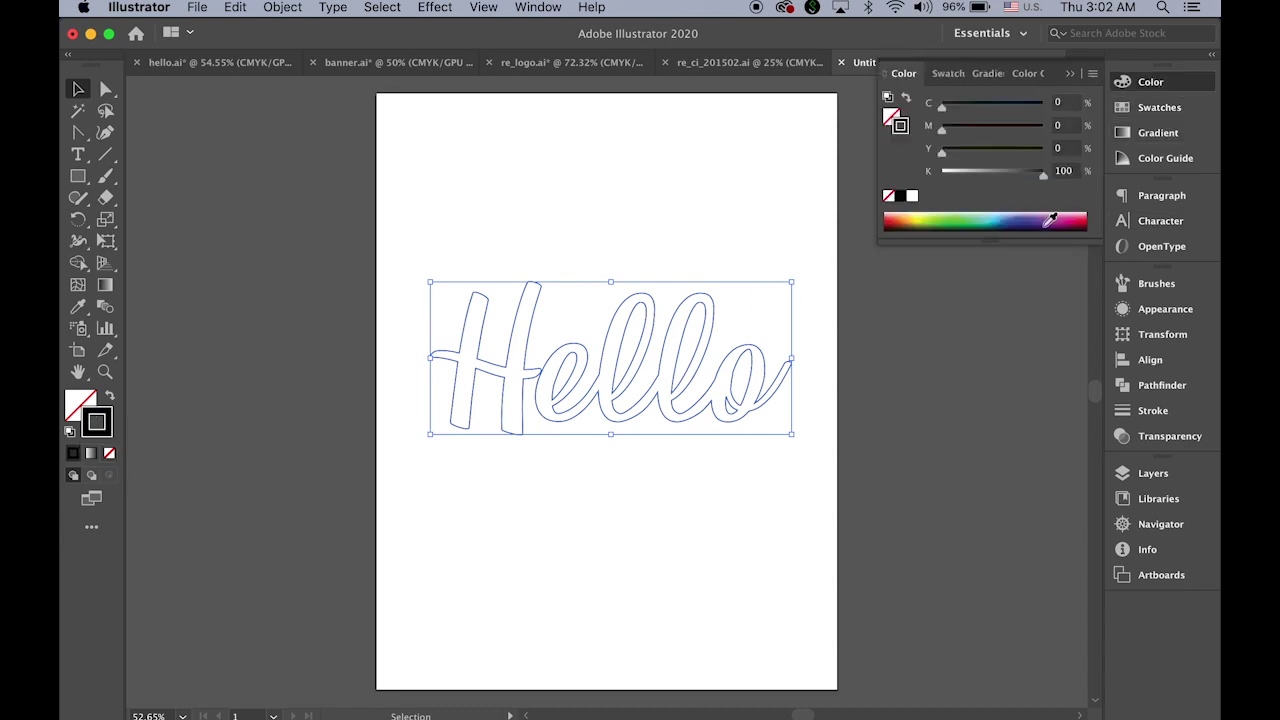
pyautogui.click(1155, 107)
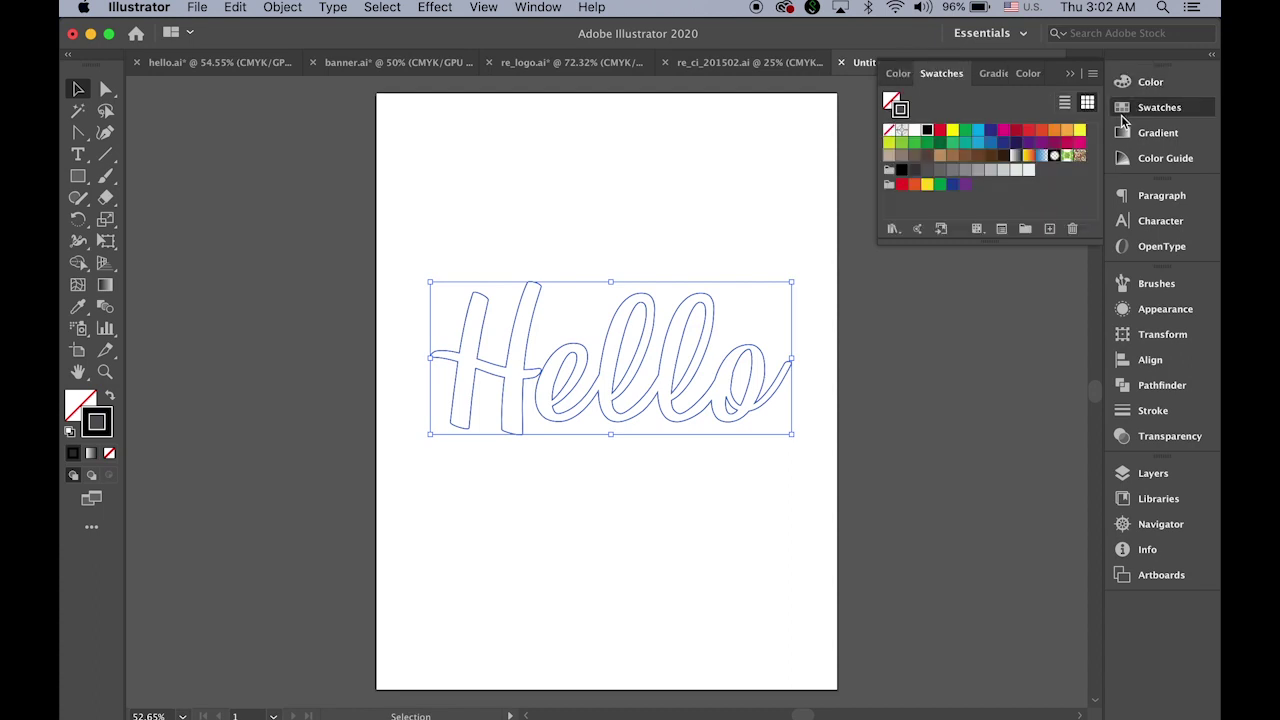
pyautogui.click(990, 131)
# Set the stroke weight of the "Hello" outline to 14 pt and deselect it
pyautogui.click(1126, 413)
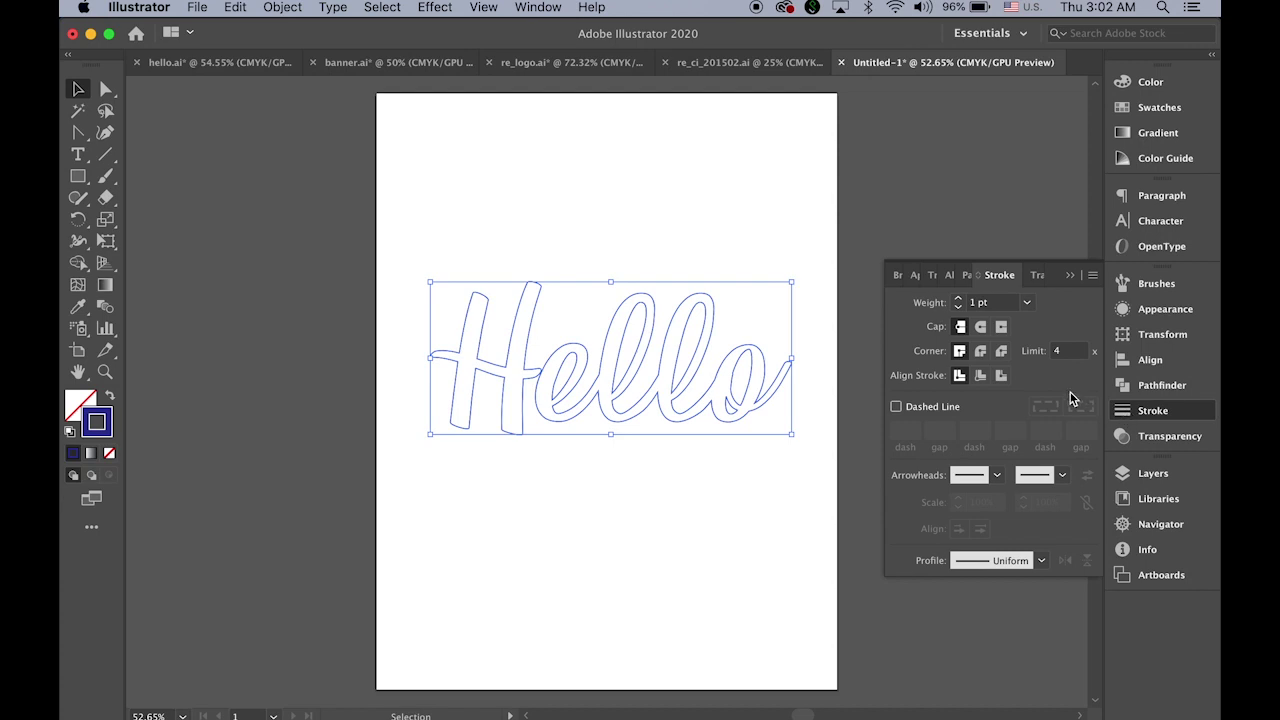
pyautogui.click(1030, 311)
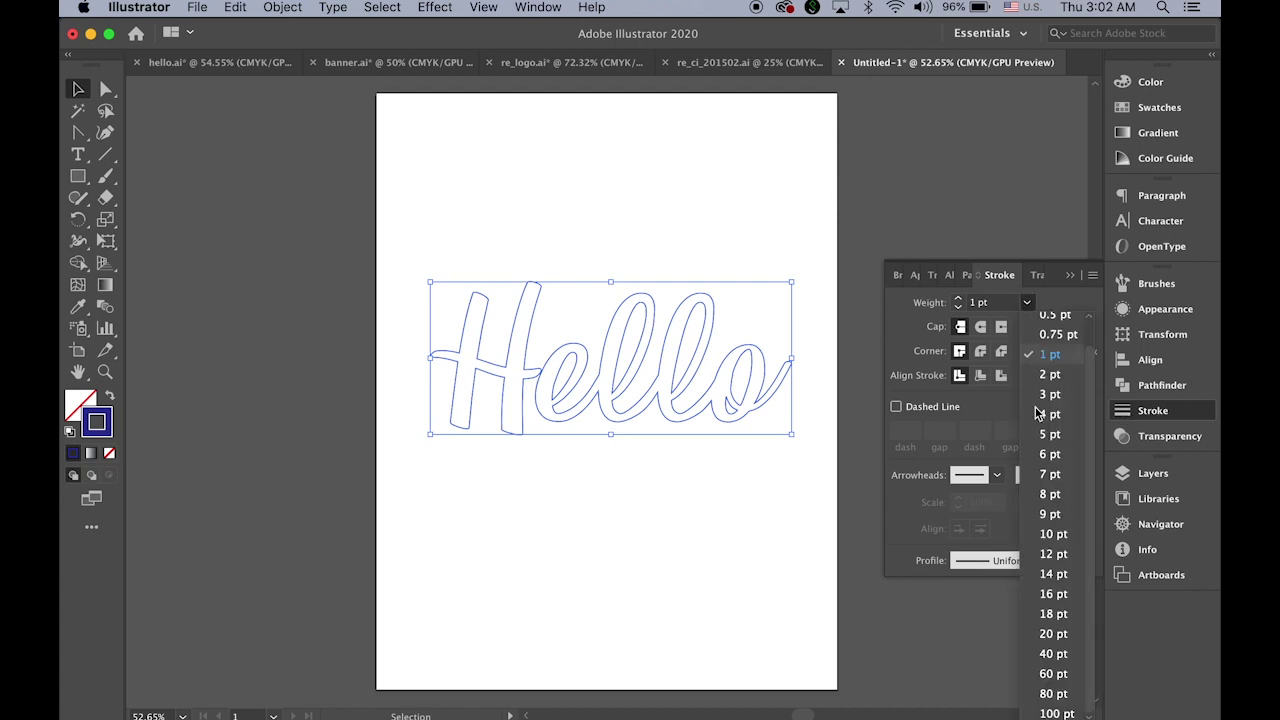
pyautogui.click(1061, 582)
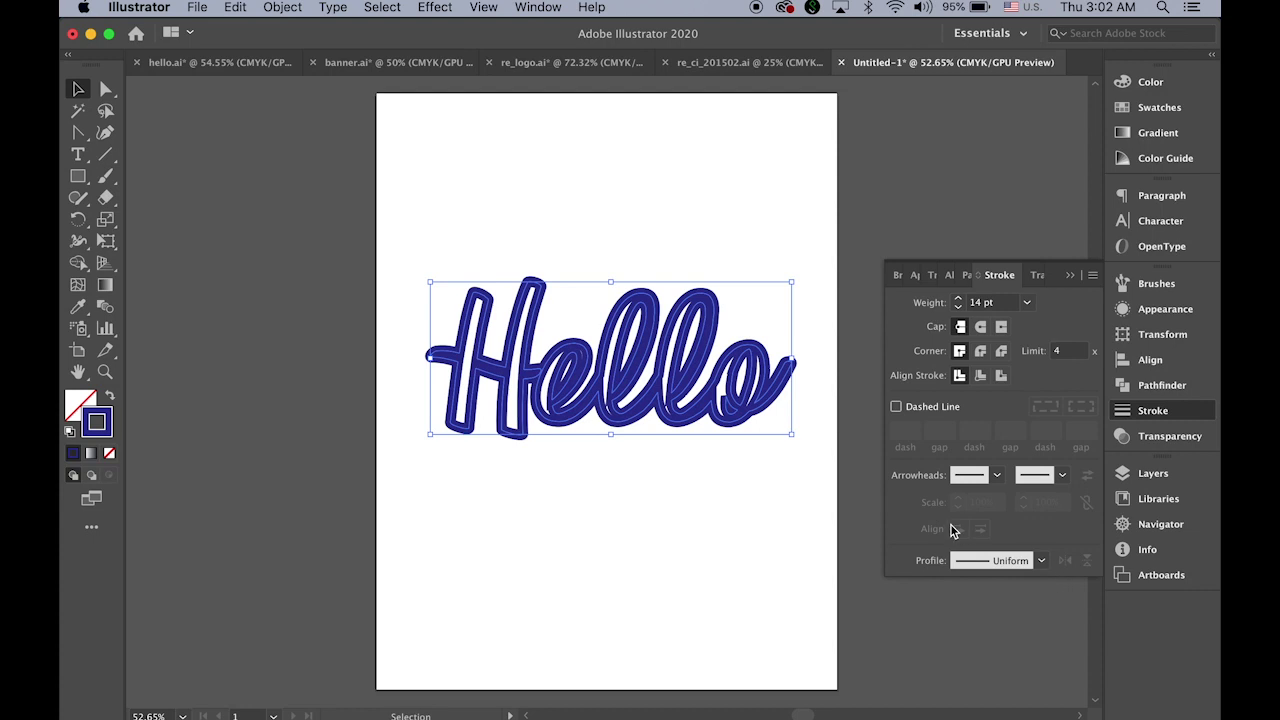
pyautogui.click(397, 154)
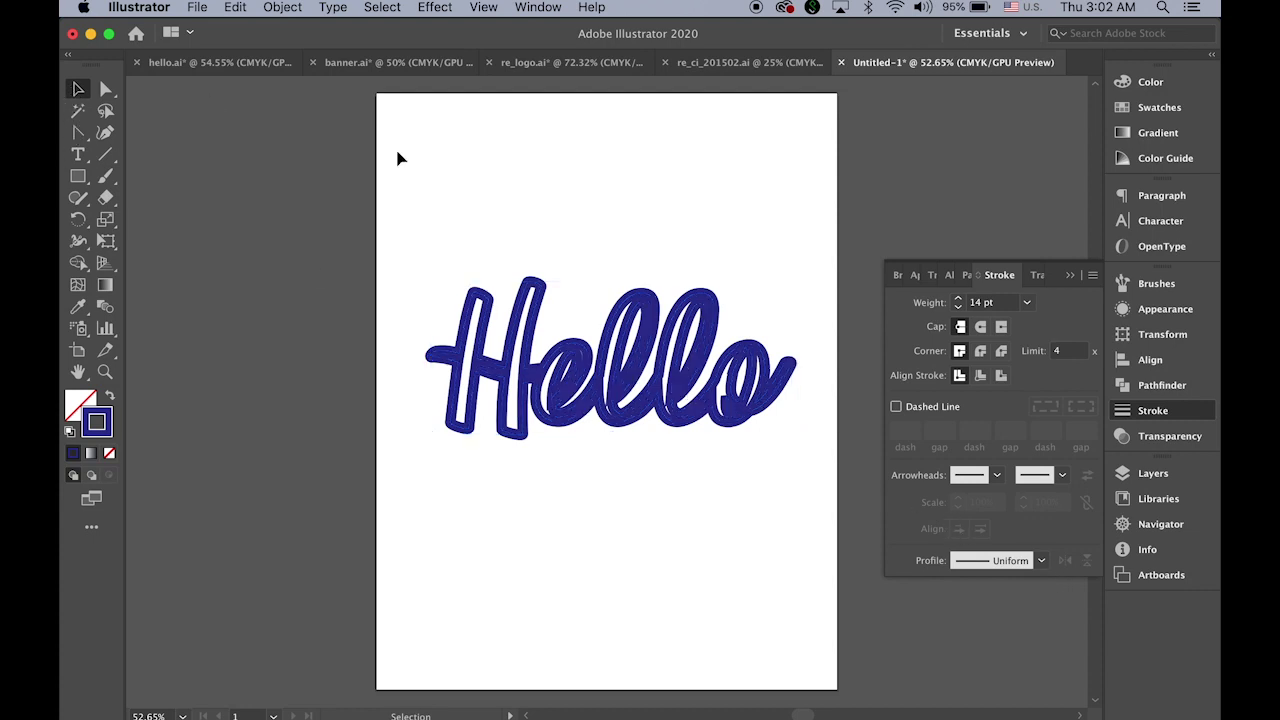
# Copy the dark blue "Hello" outline, paste the copy directly in front, and colour the copy's stroke light blue
pyautogui.click(560, 427)
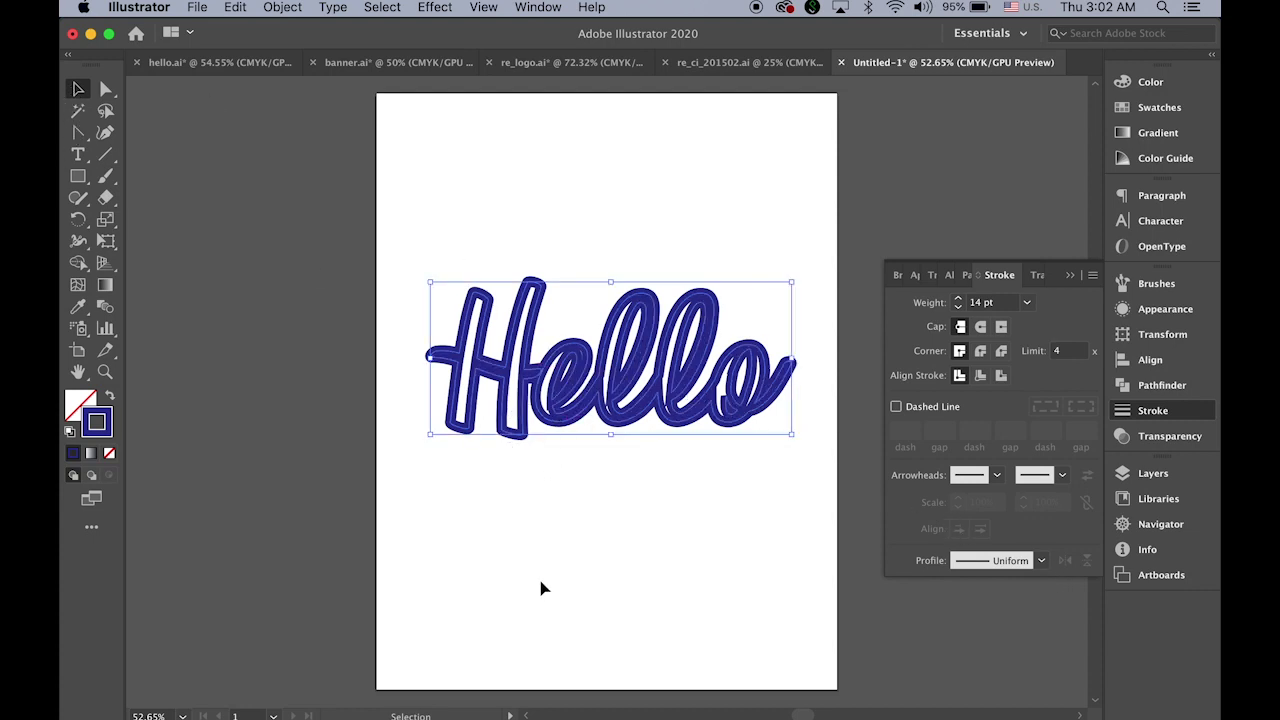
pyautogui.click(237, 8)
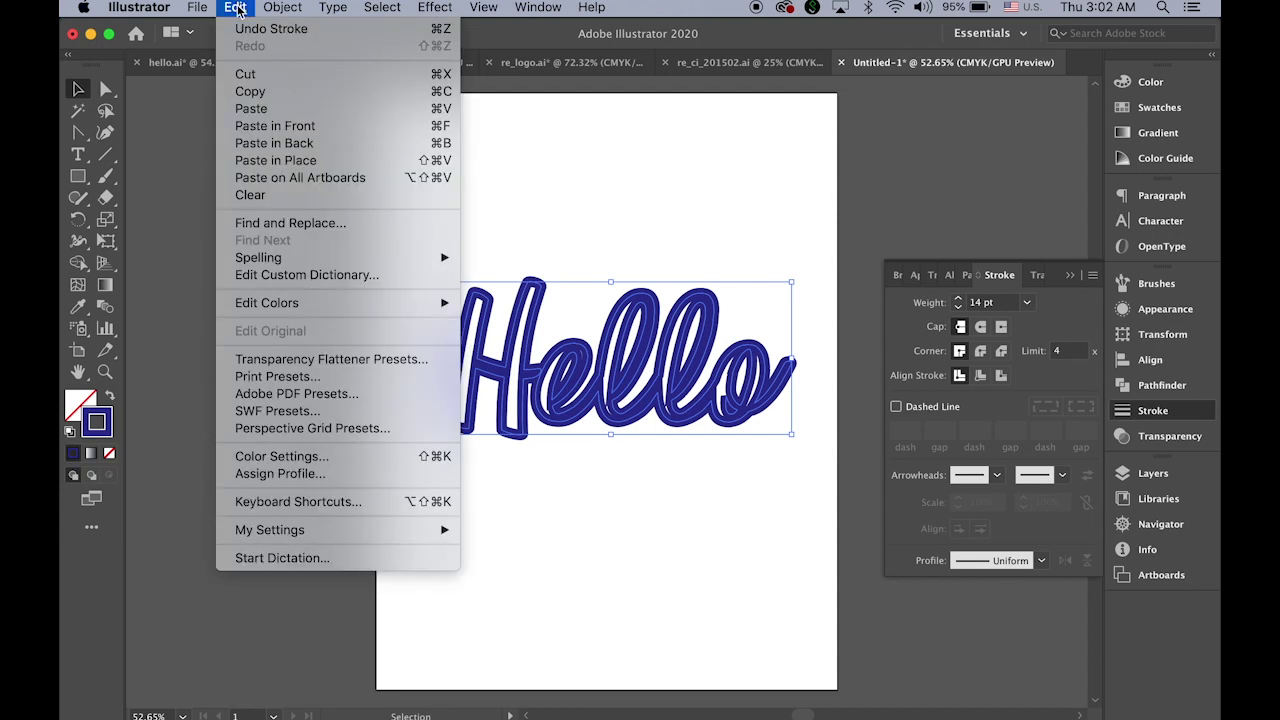
pyautogui.click(252, 91)
pyautogui.click(235, 8)
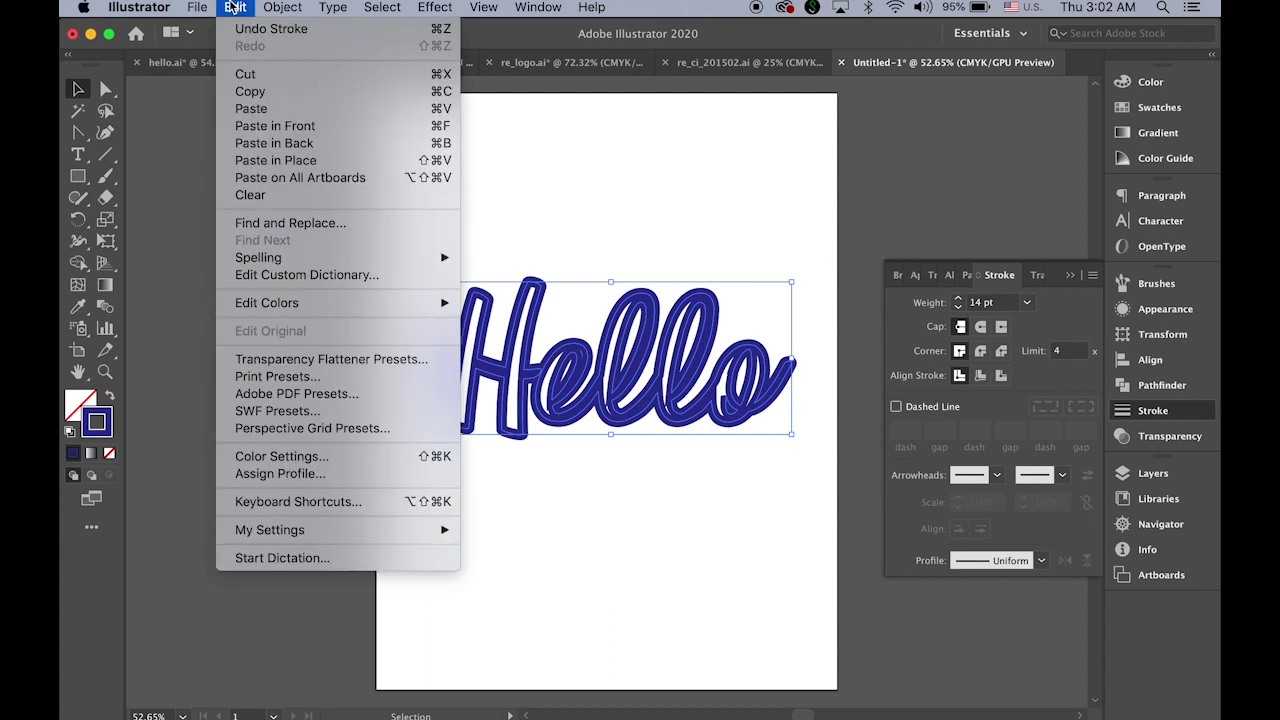
pyautogui.click(303, 130)
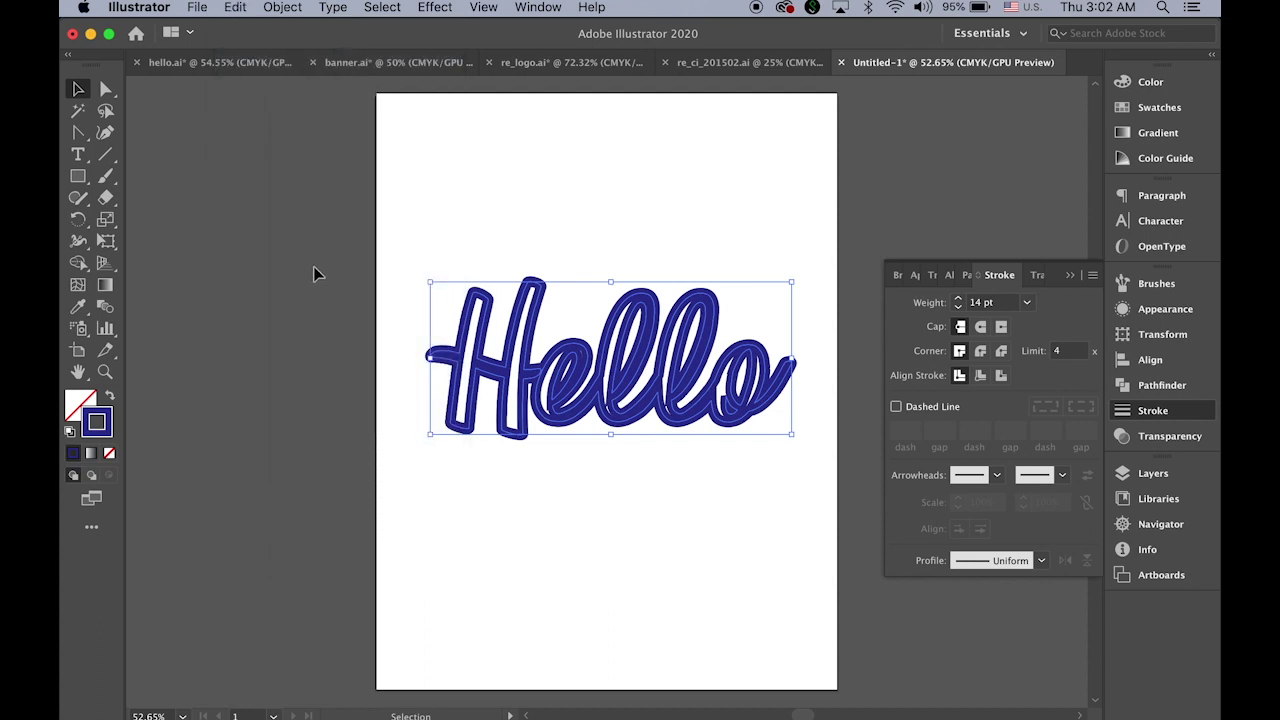
pyautogui.click(1128, 113)
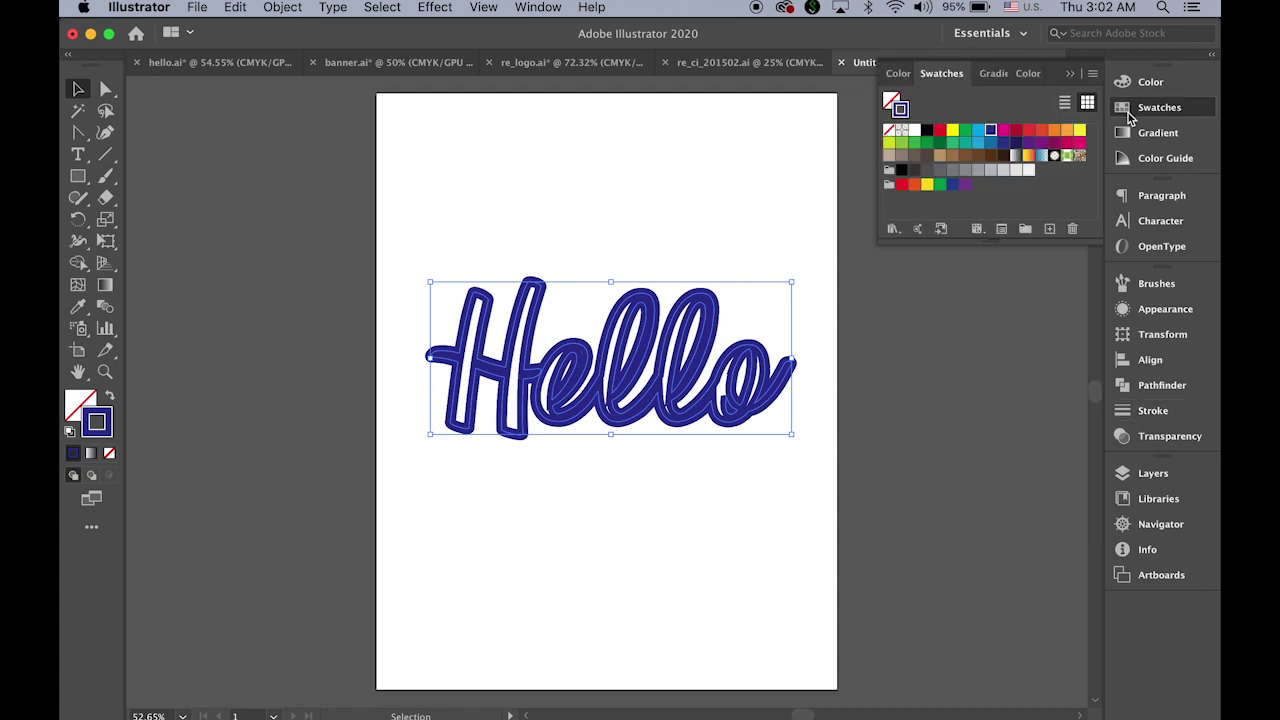
pyautogui.click(979, 137)
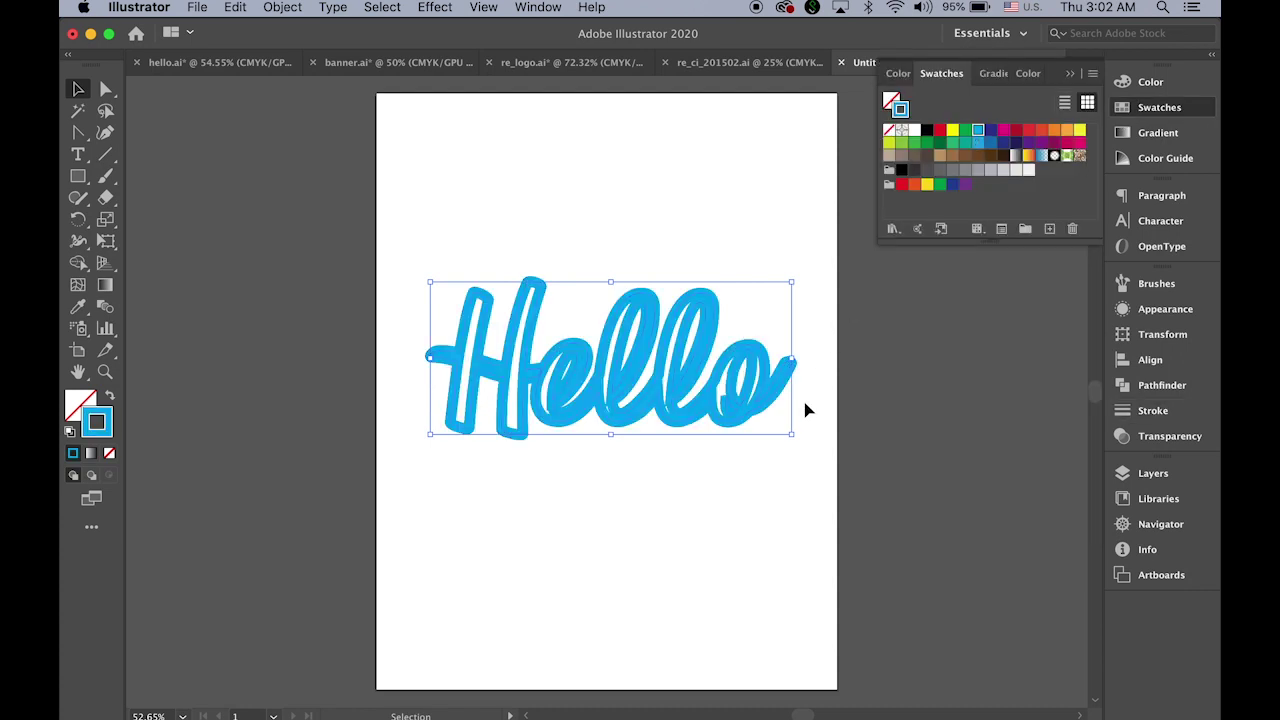
# Set the stroke weight of the light blue "Hello" copy to 6 pt and deselect it
pyautogui.click(1140, 410)
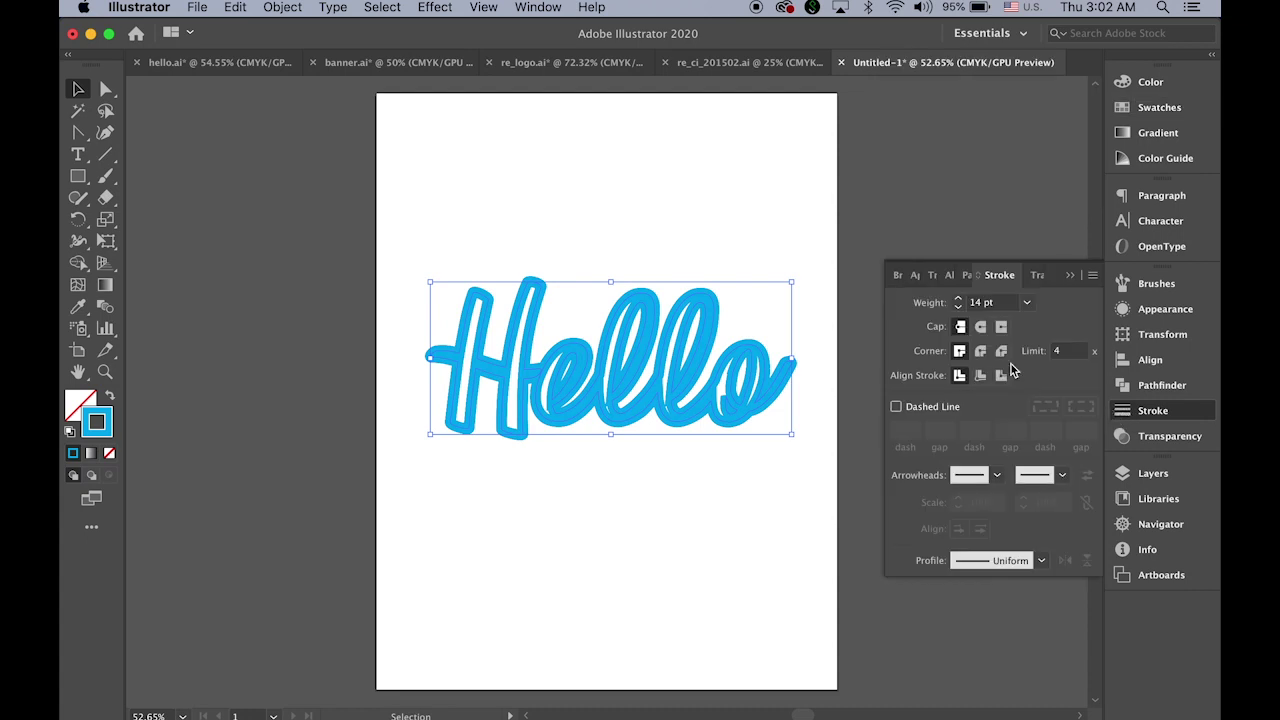
pyautogui.click(1027, 302)
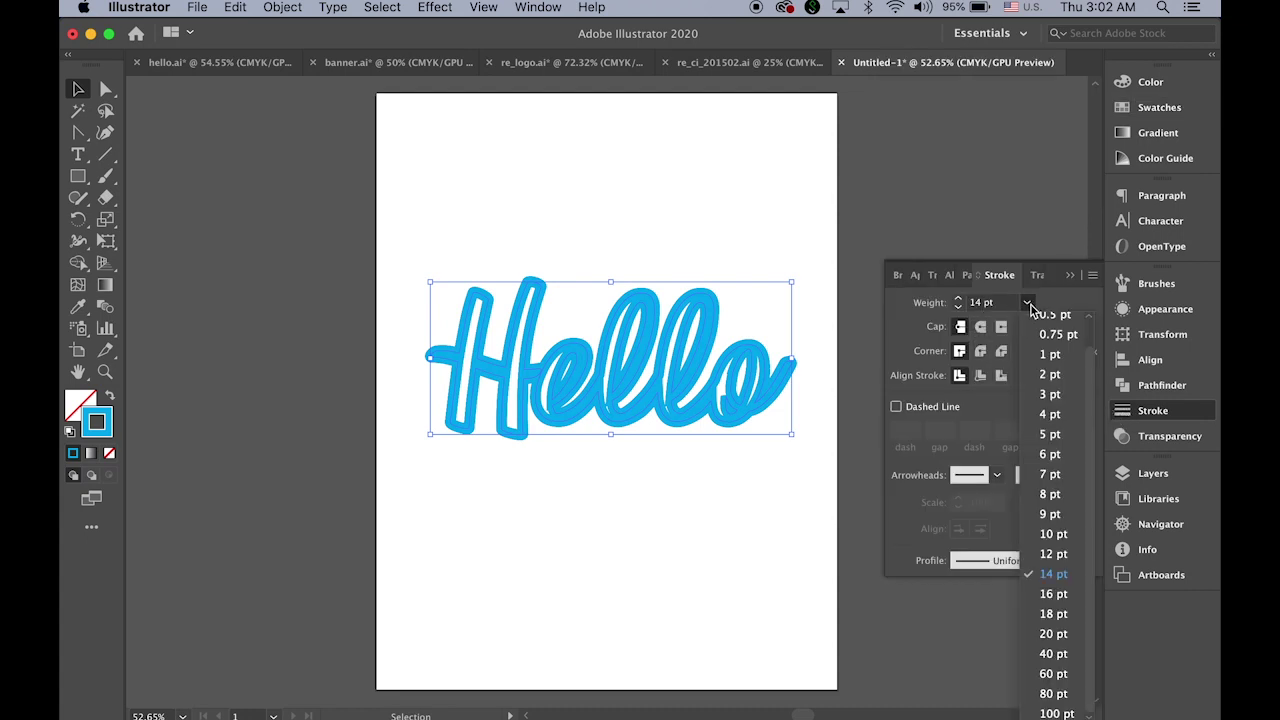
pyautogui.click(1050, 458)
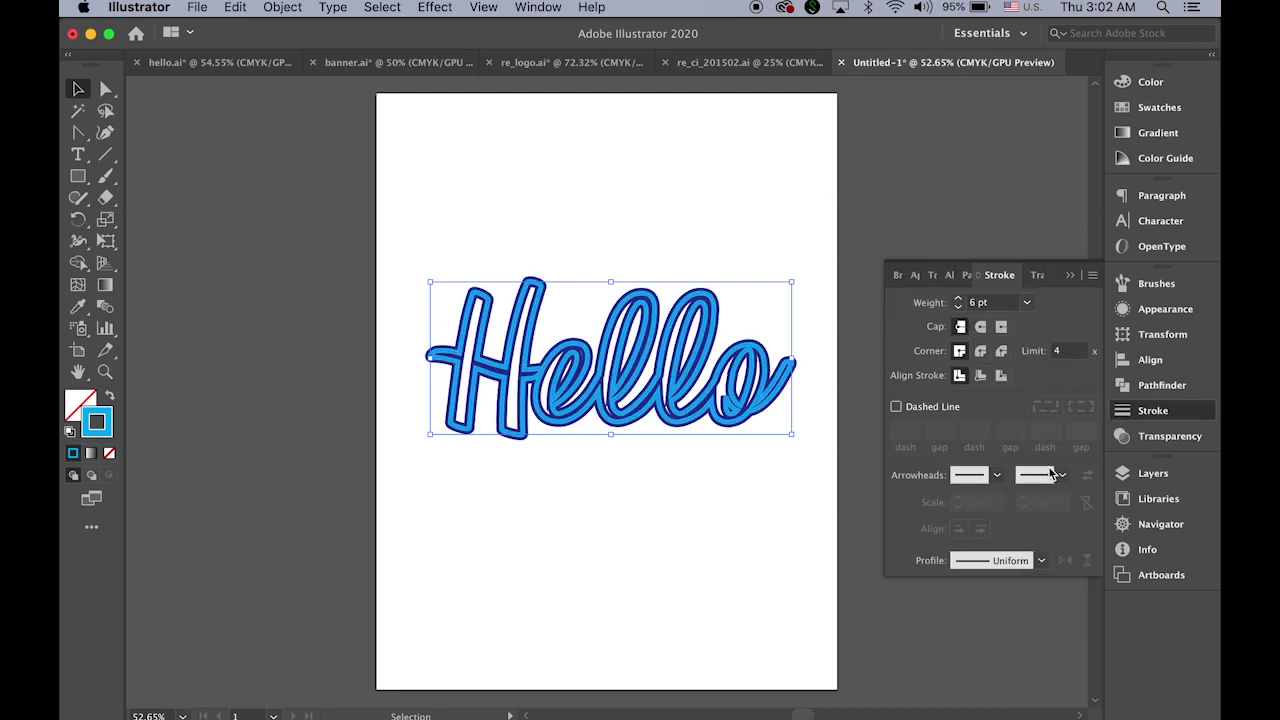
pyautogui.click(701, 549)
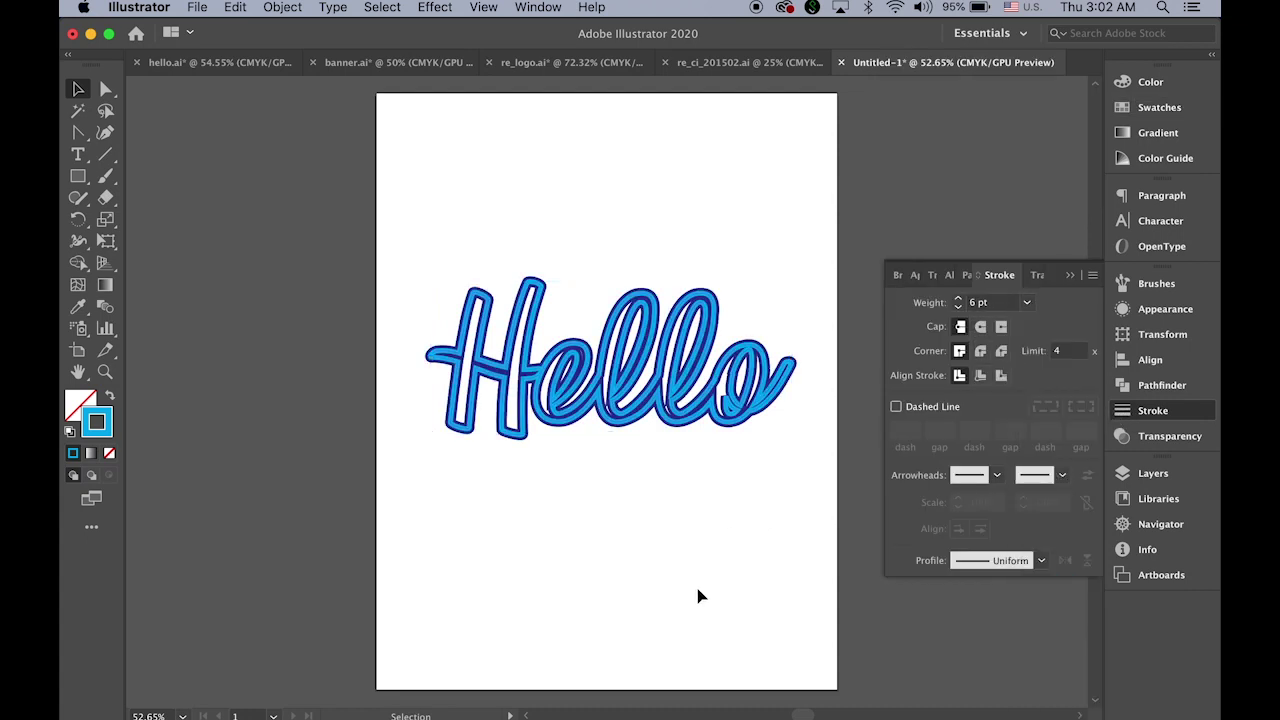
# Copy the light blue "Hello" outline, paste the copy directly in front, and lighten its stroke to 23% cyan
pyautogui.click(482, 362)
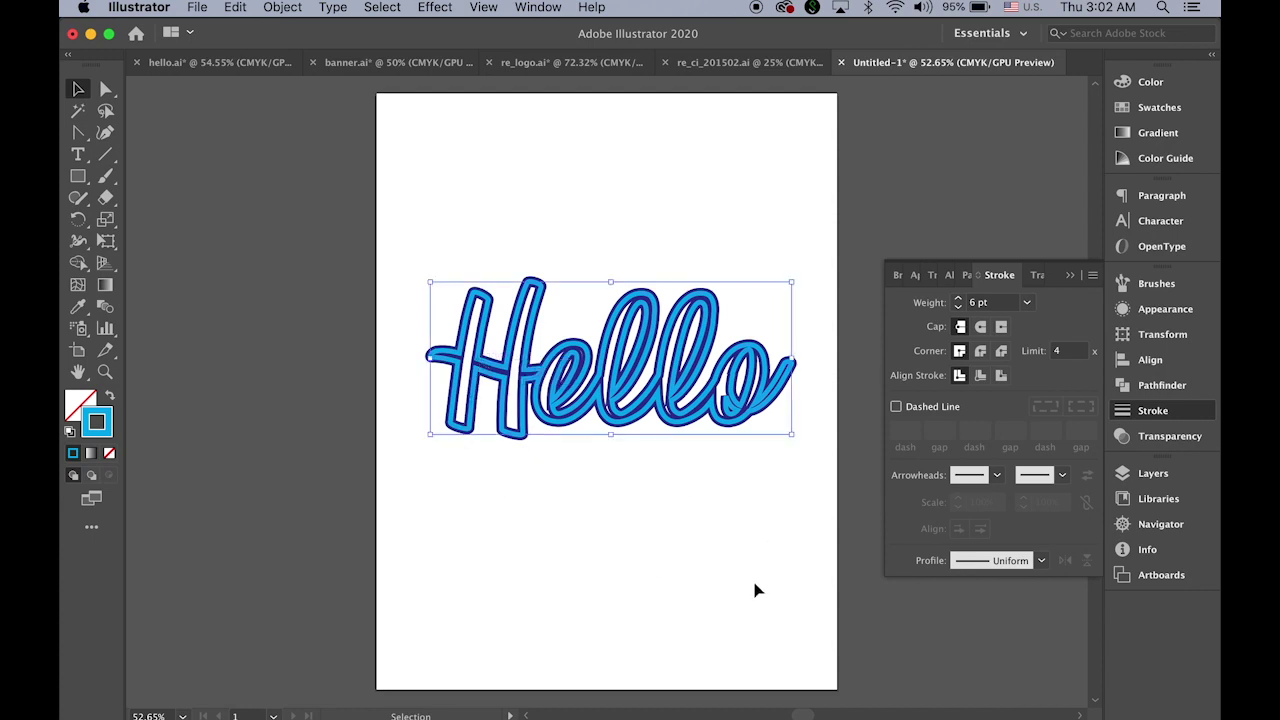
pyautogui.press('a')
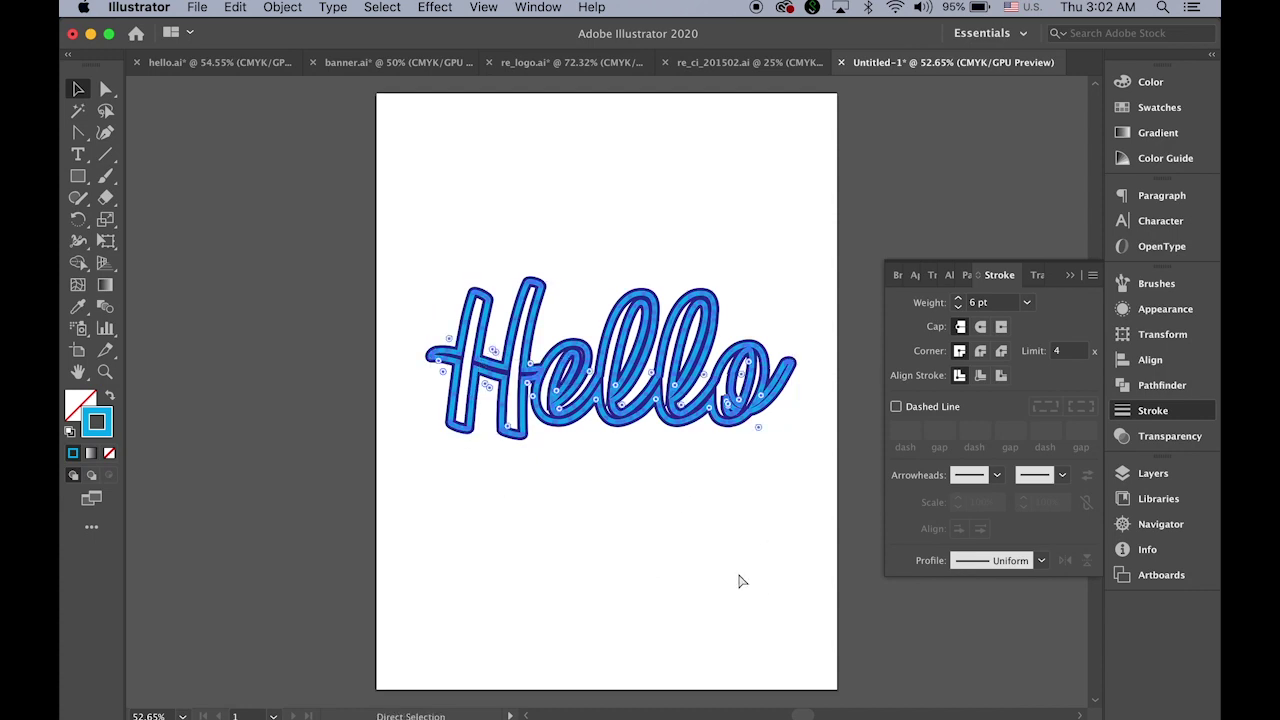
pyautogui.press('v')
pyautogui.press('a')
pyautogui.press('v')
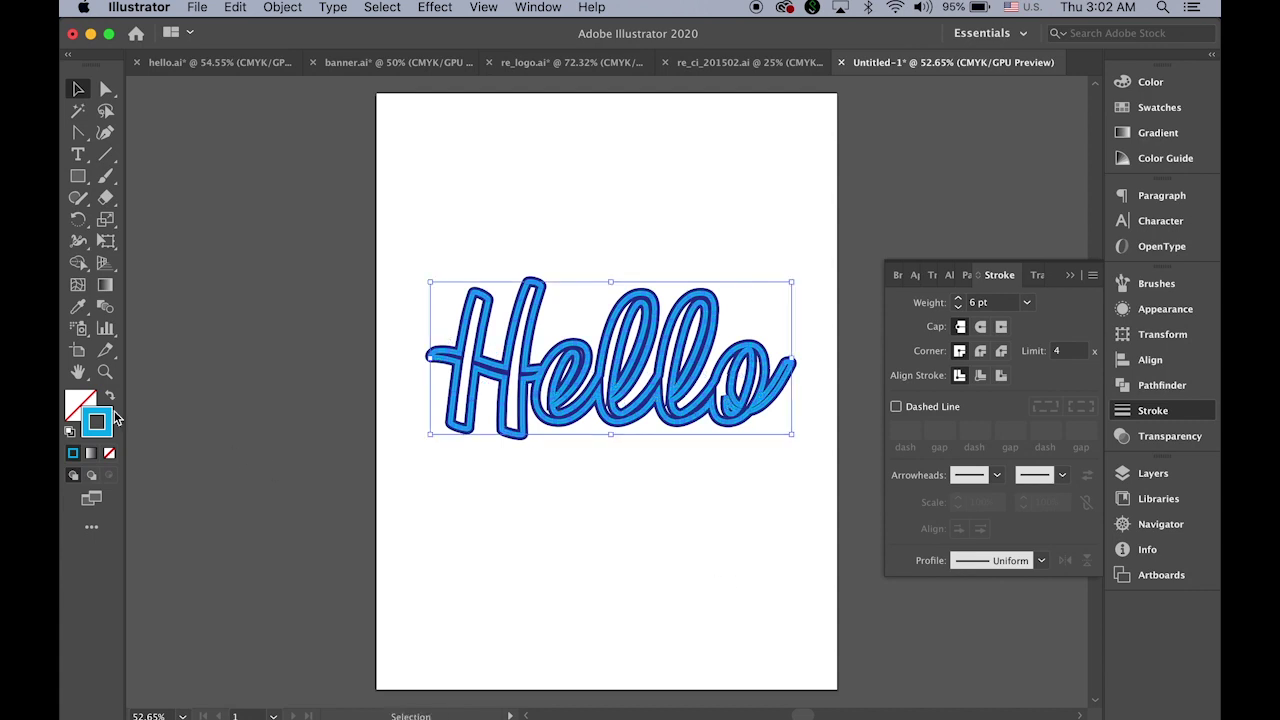
pyautogui.click(1148, 84)
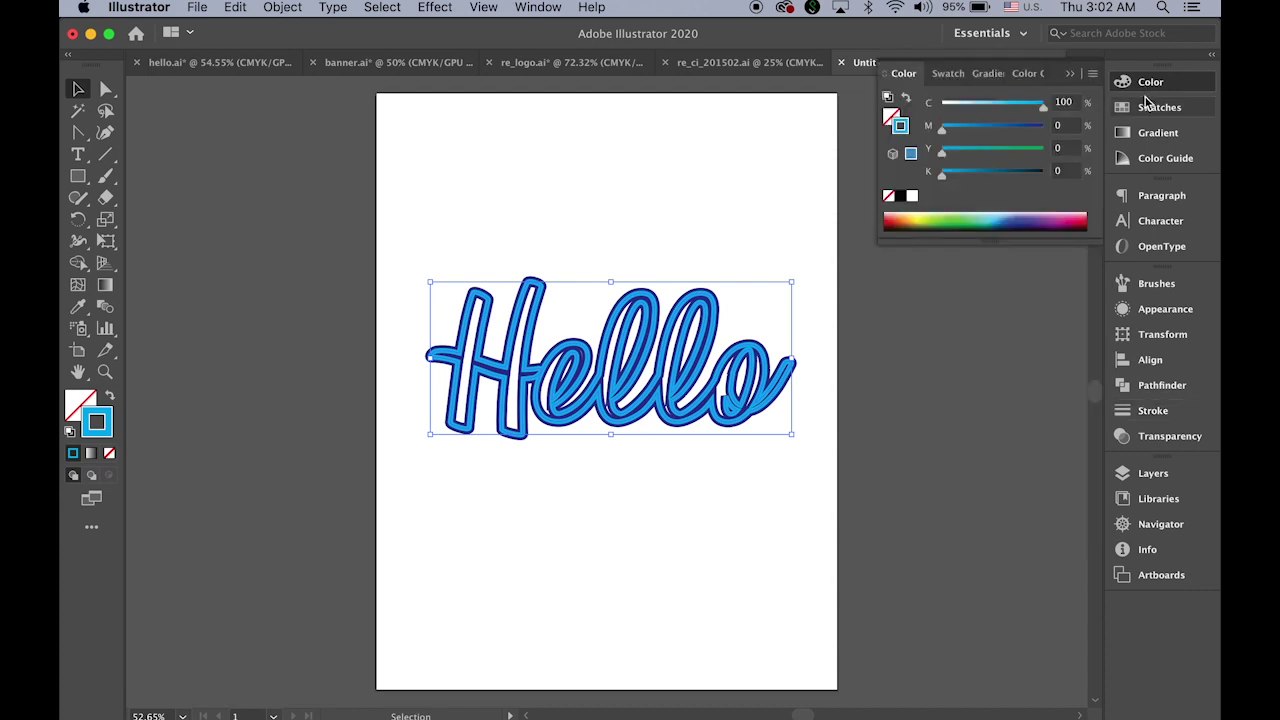
pyautogui.moveTo(1044, 112); pyautogui.dragTo(967, 118)
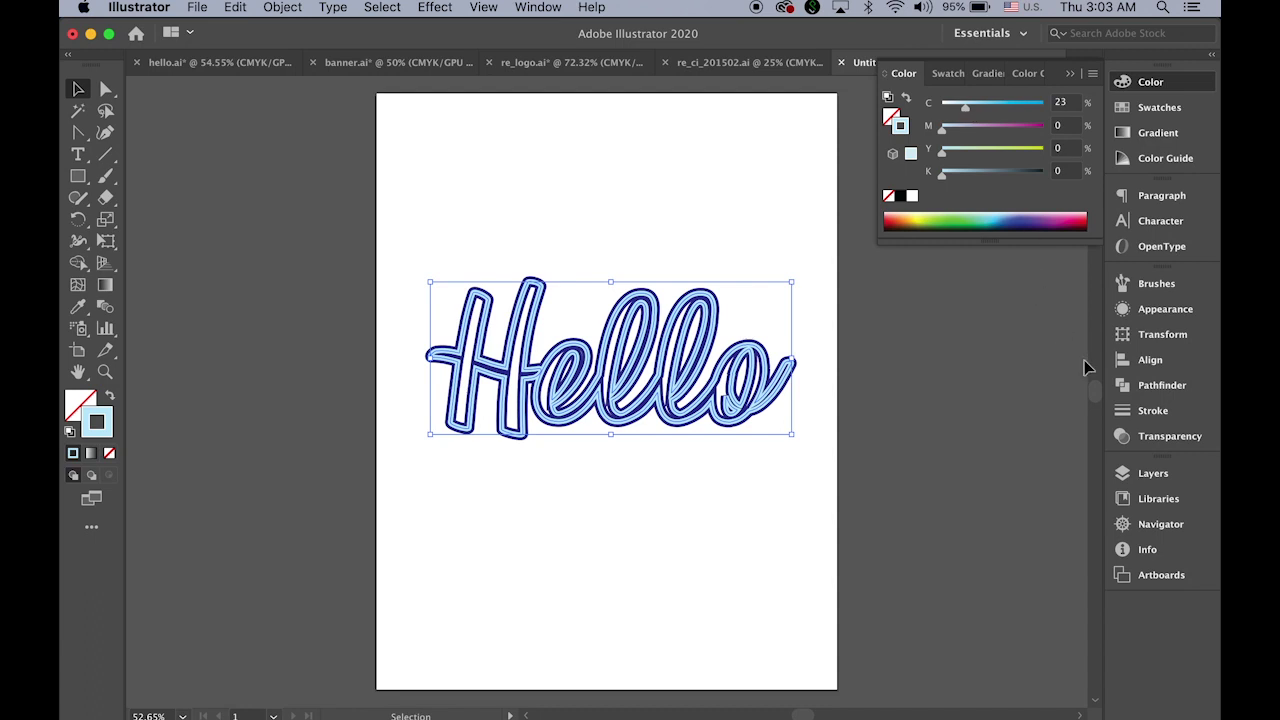
# Set the stroke weight of the palest, frontmost "Hello" outline to 2 pt and deselect it
pyautogui.click(1132, 410)
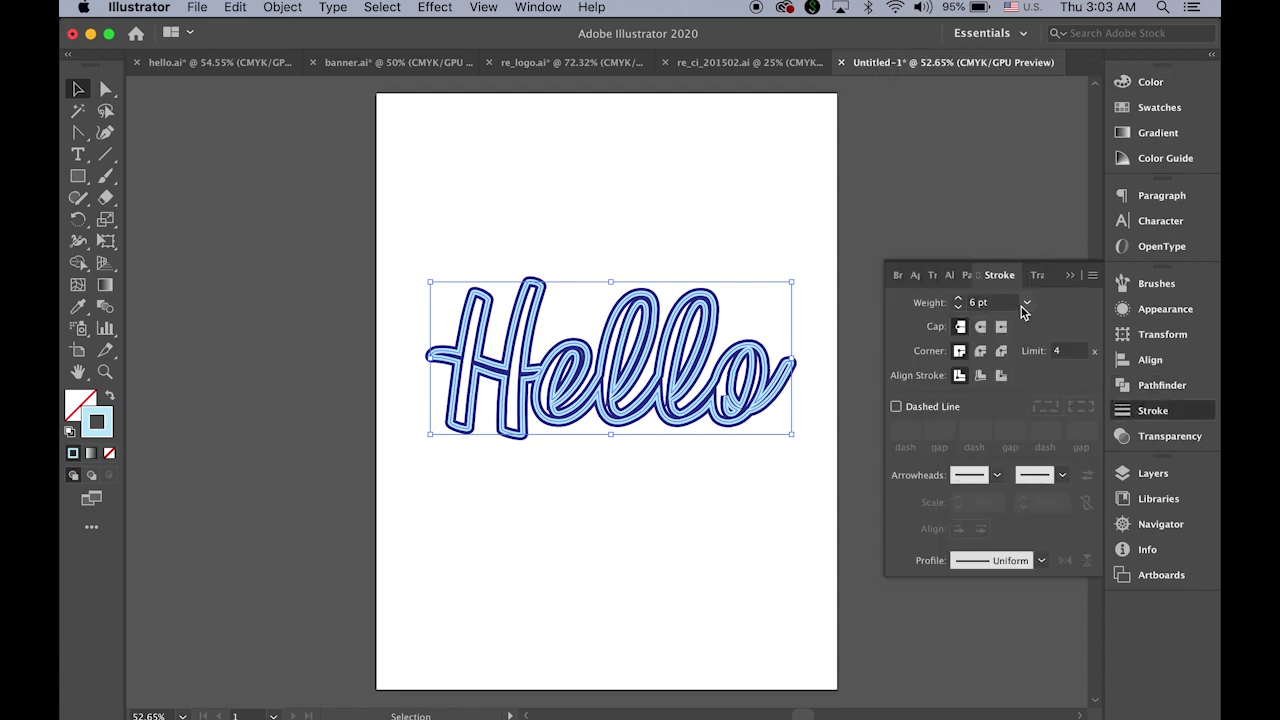
pyautogui.click(1026, 304)
pyautogui.click(1050, 378)
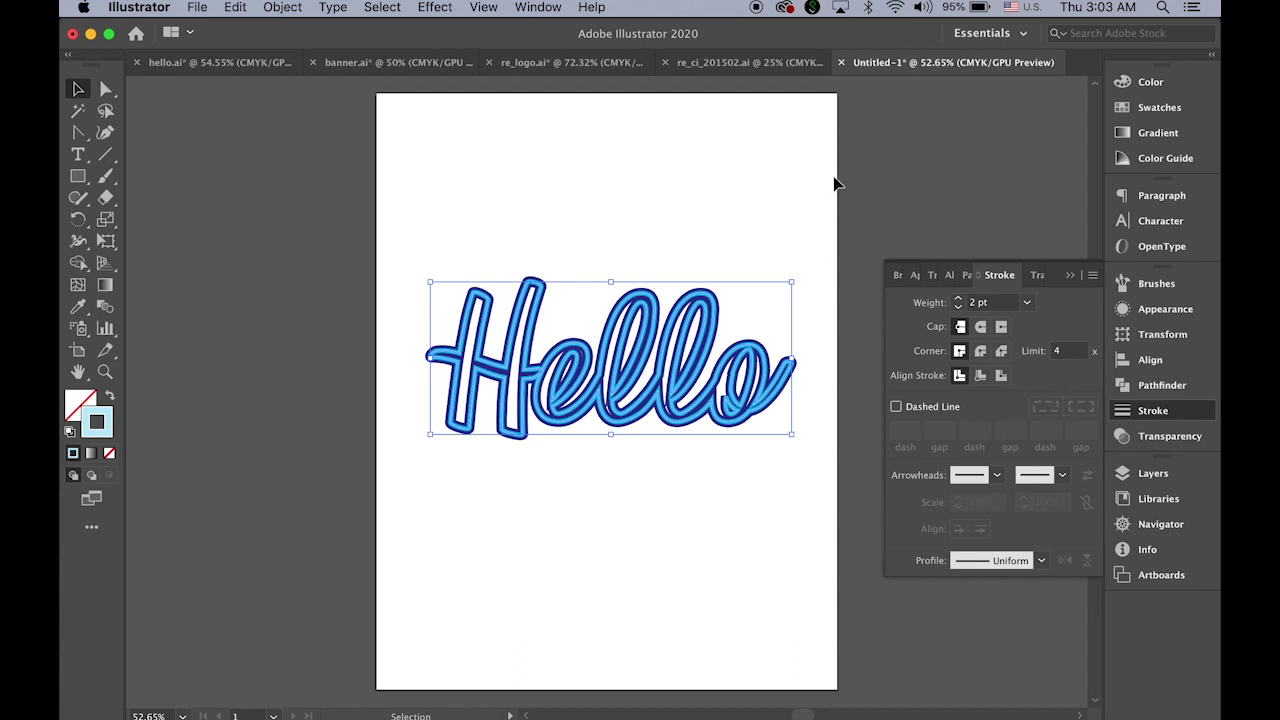
pyautogui.click(784, 190)
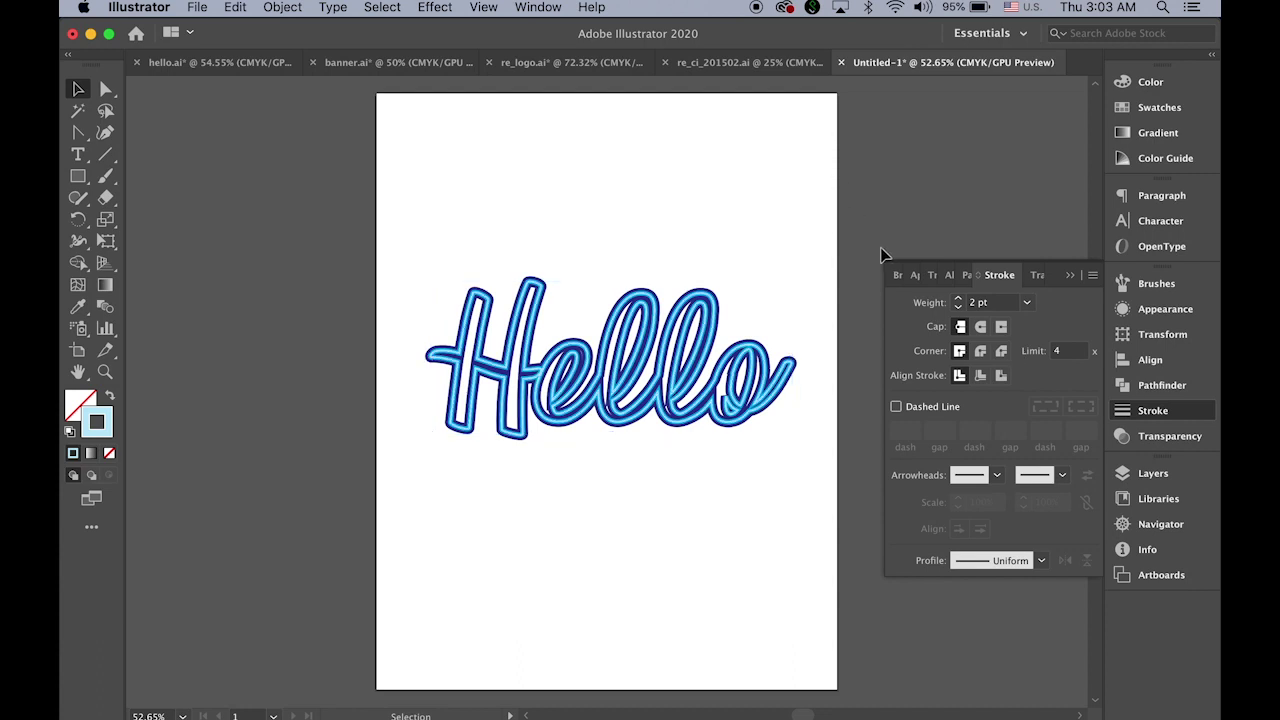
pyautogui.click(1069, 274)
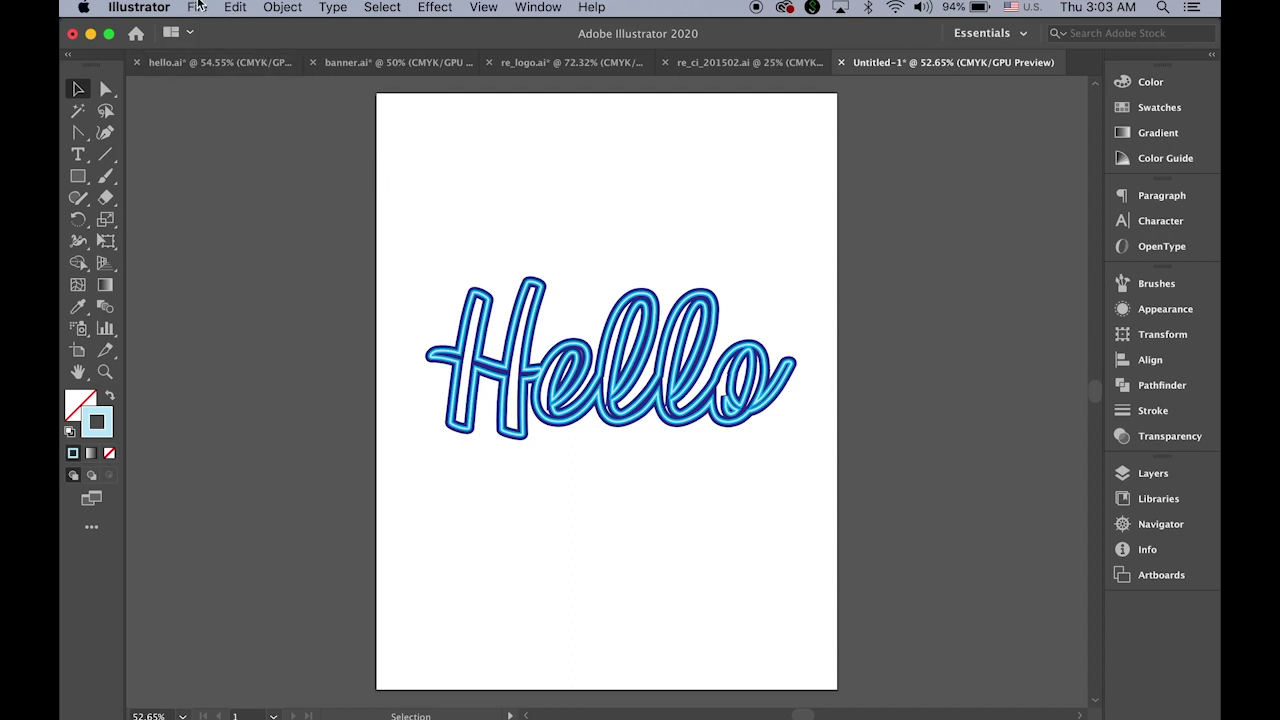
pyautogui.click(197, 10)
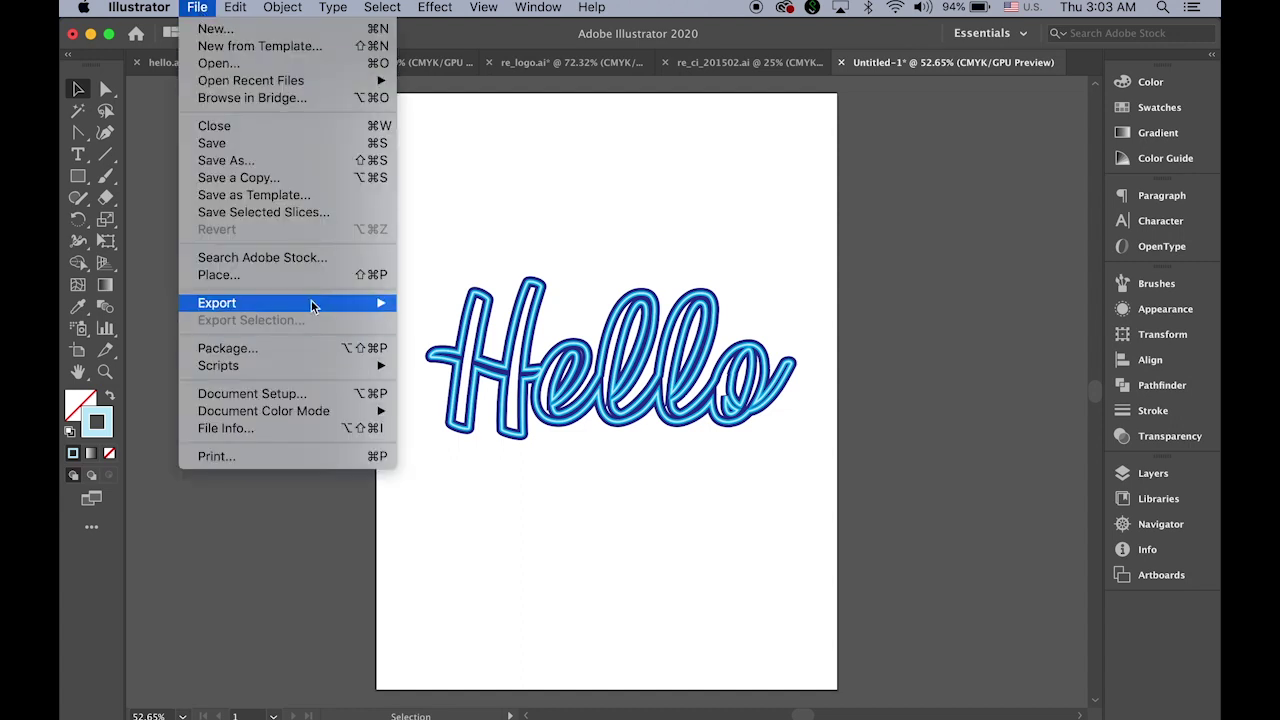
pyautogui.moveTo(317, 303)
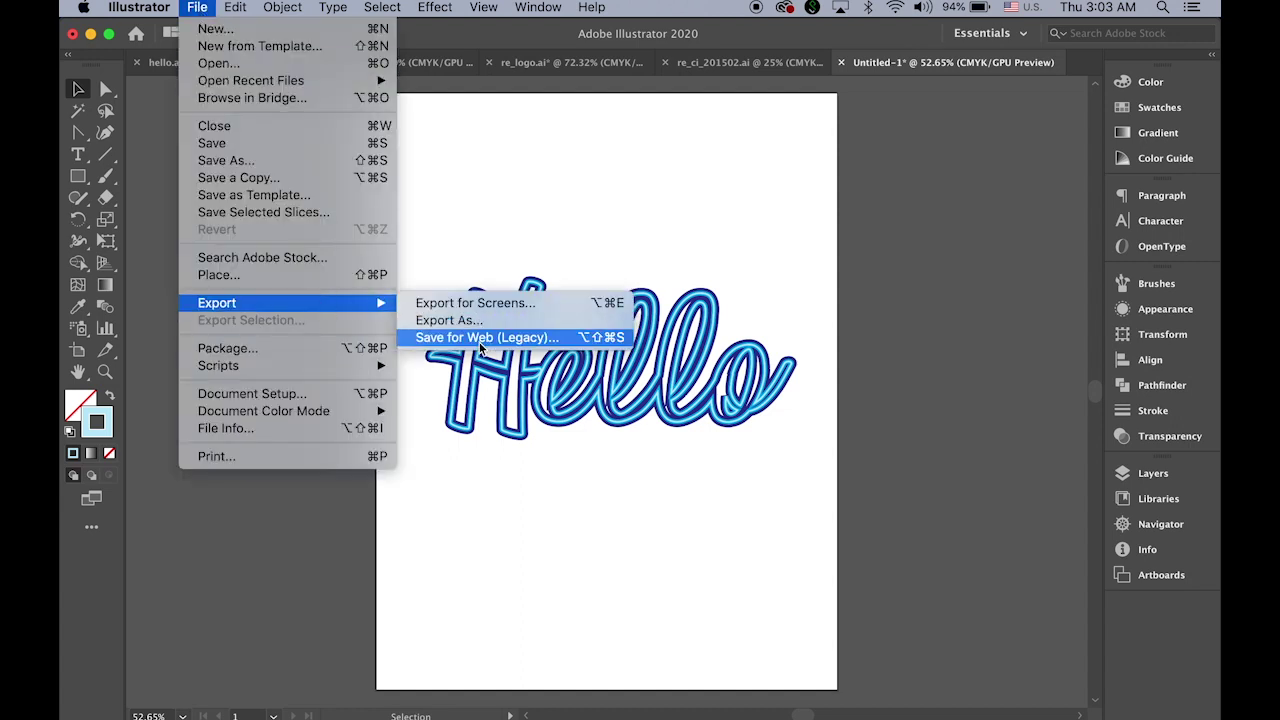
pyautogui.click(481, 338)
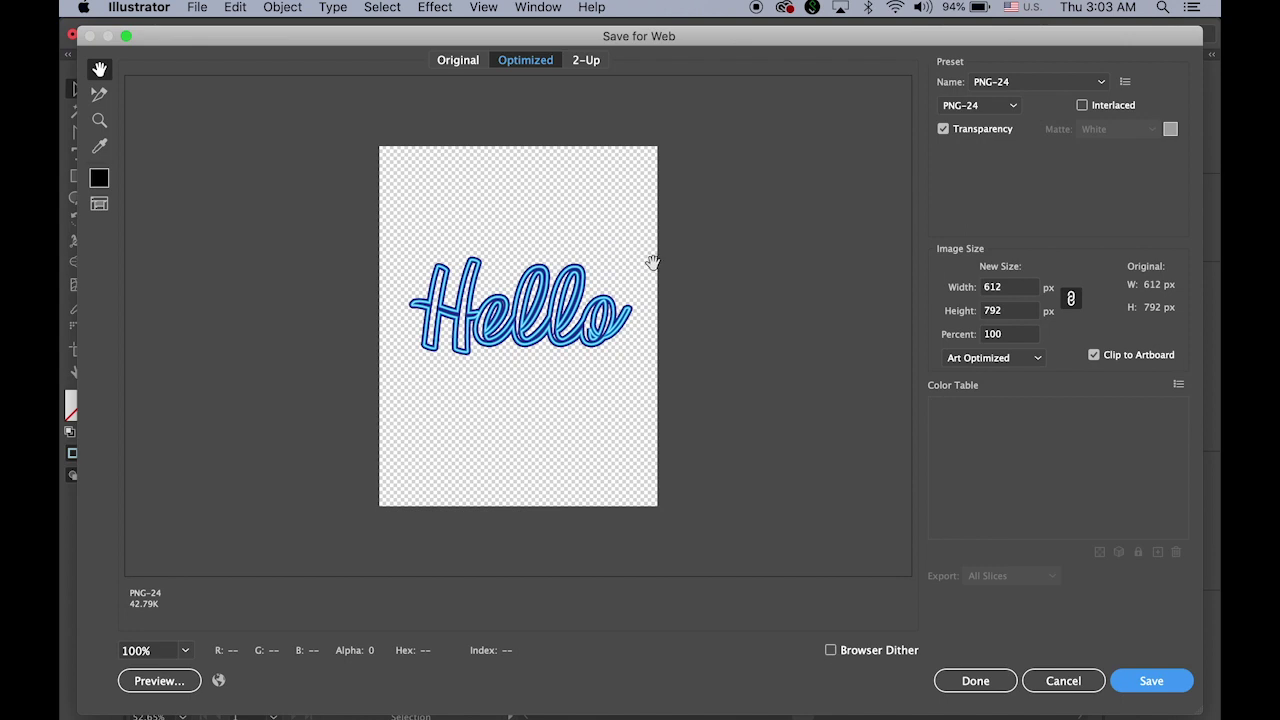
pyautogui.click(1066, 684)
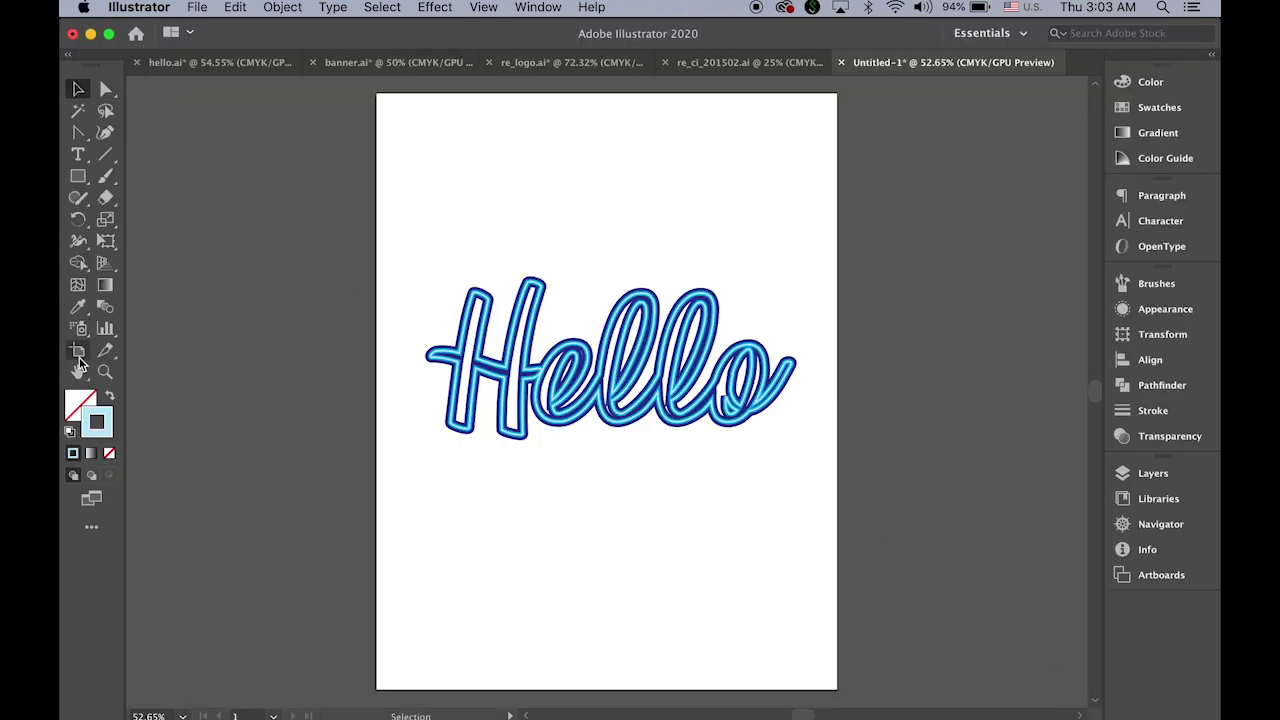
# Shorten the artboard from both its lower and upper edges to about 245 px high around the "Hello" lettering
pyautogui.click(78, 356)
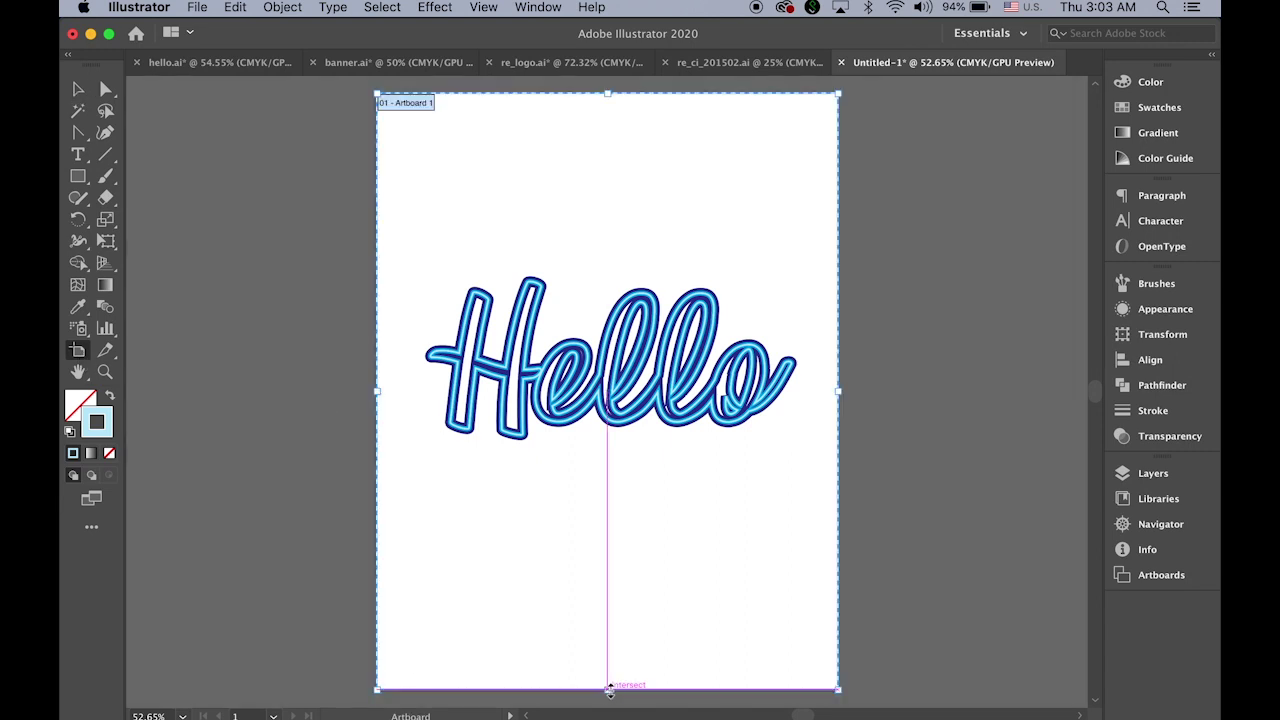
pyautogui.moveTo(607, 689); pyautogui.dragTo(617, 451)
pyautogui.moveTo(607, 93); pyautogui.dragTo(603, 267)
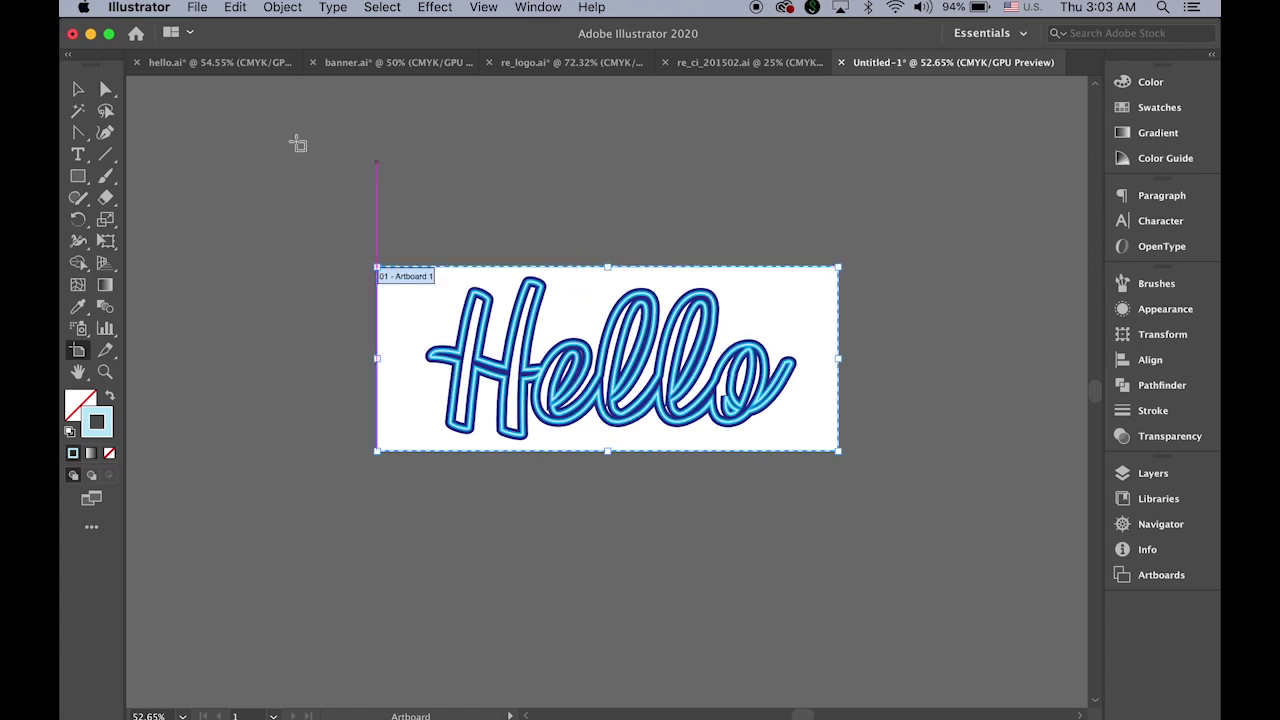
pyautogui.press('Escape')
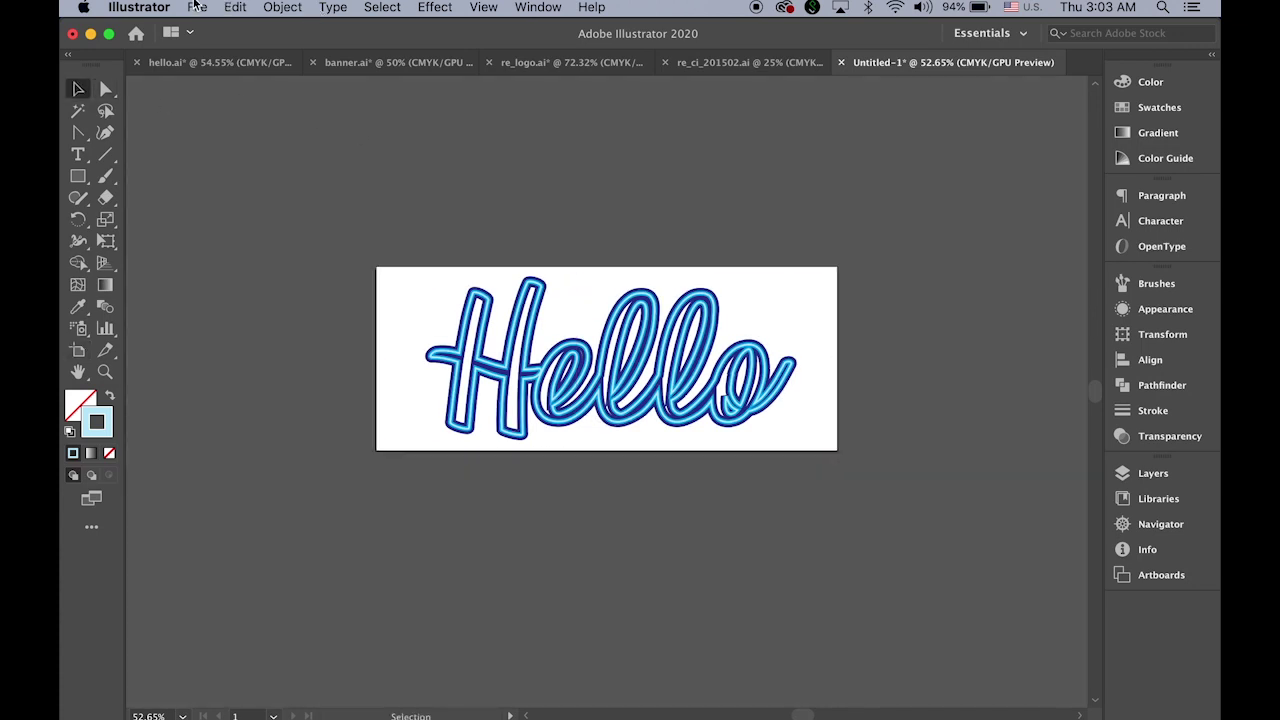
# Preview the cropped "Hello" artwork in Save for Web as a transparent PNG-24, and close the preview without saving
pyautogui.click(198, 7)
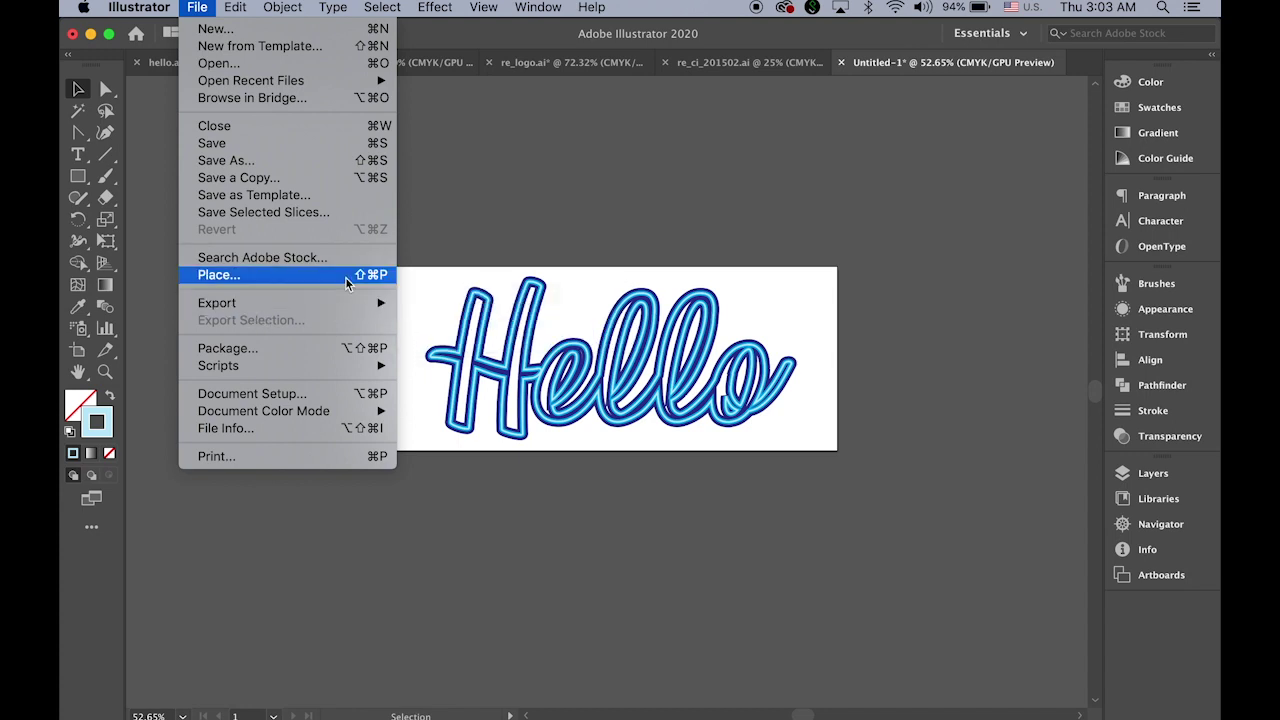
pyautogui.moveTo(357, 306)
pyautogui.click(458, 338)
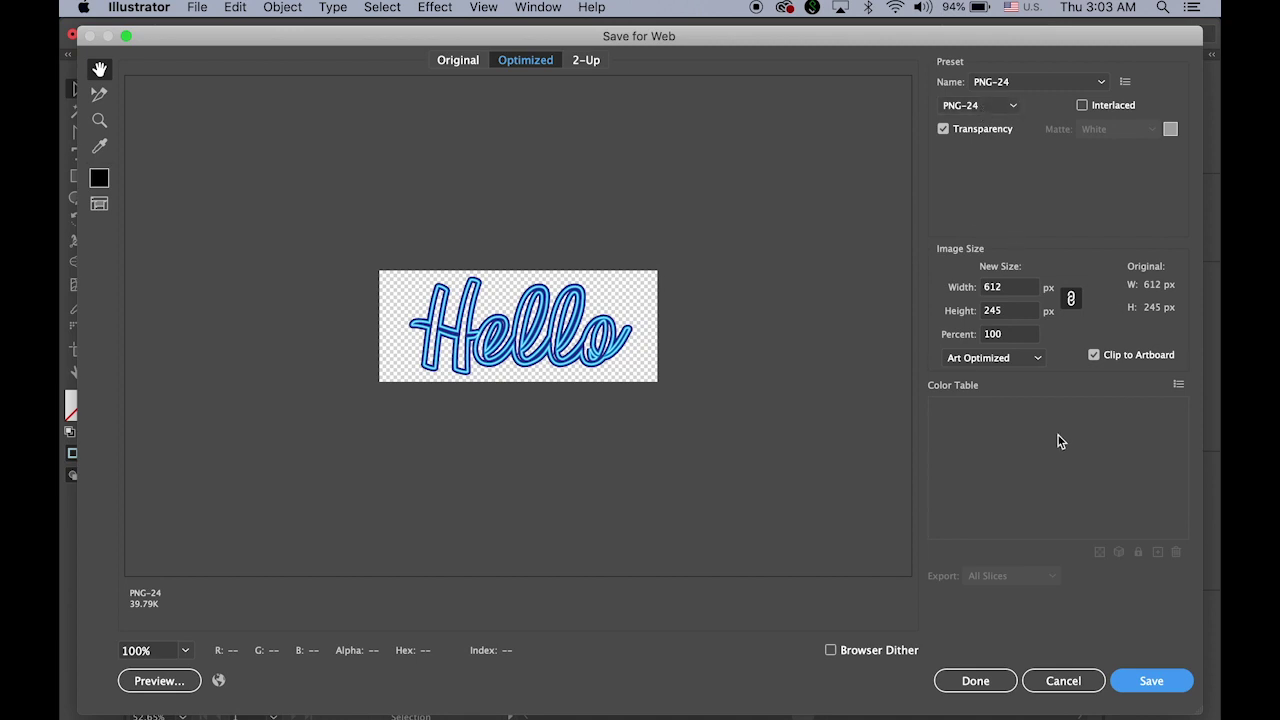
pyautogui.click(1062, 681)
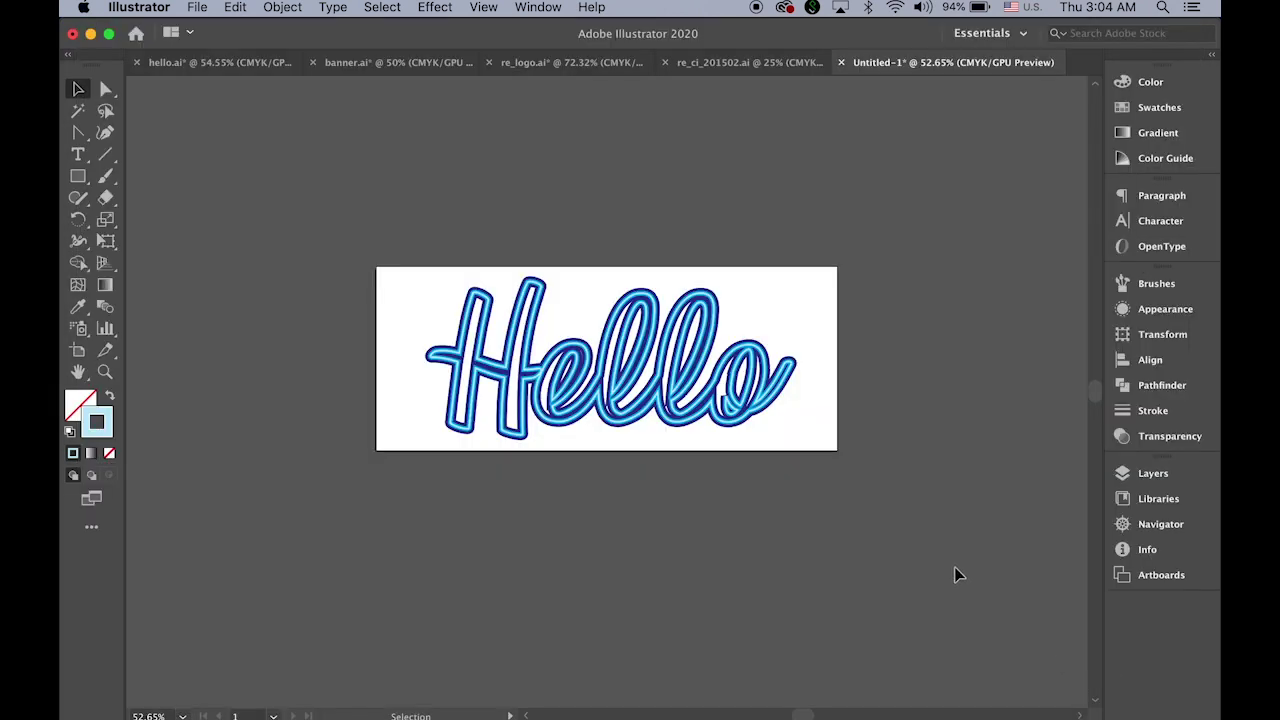
# Switch to Adobe Animate and create a 600 by 600 pixel HTML5 Canvas document at 24 fps
pyautogui.moveTo(500, 700)
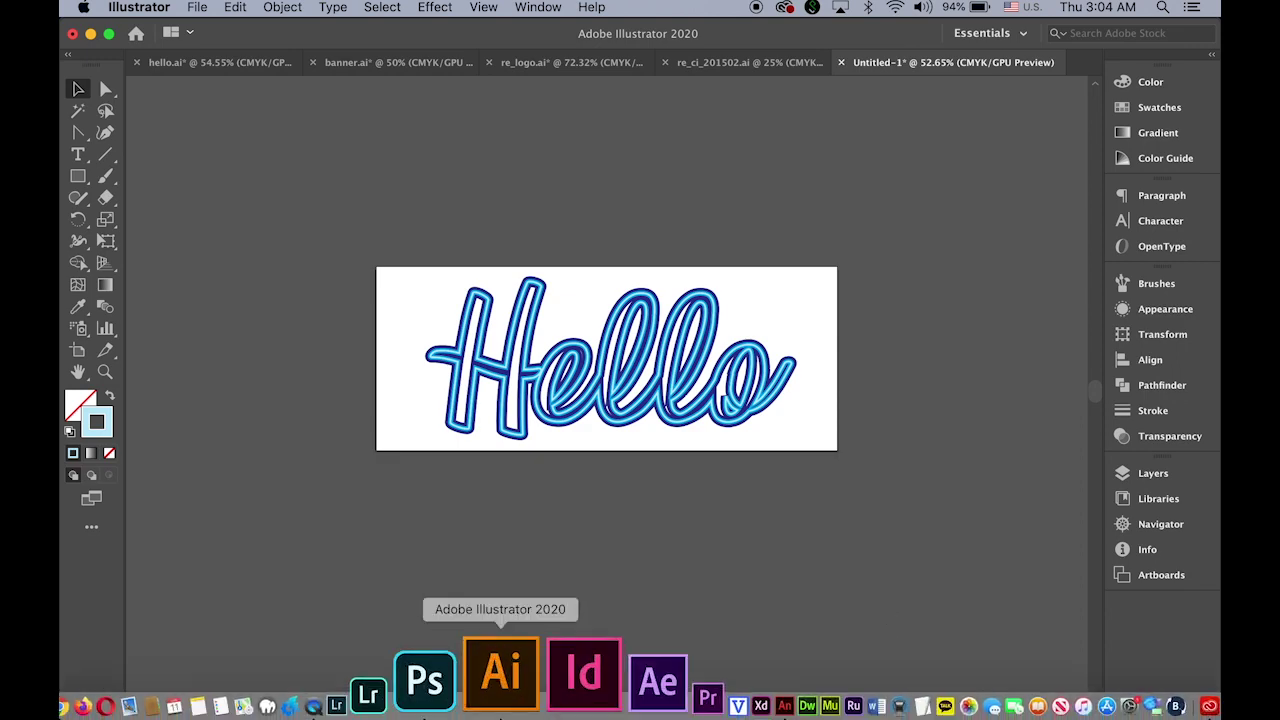
pyautogui.click(660, 703)
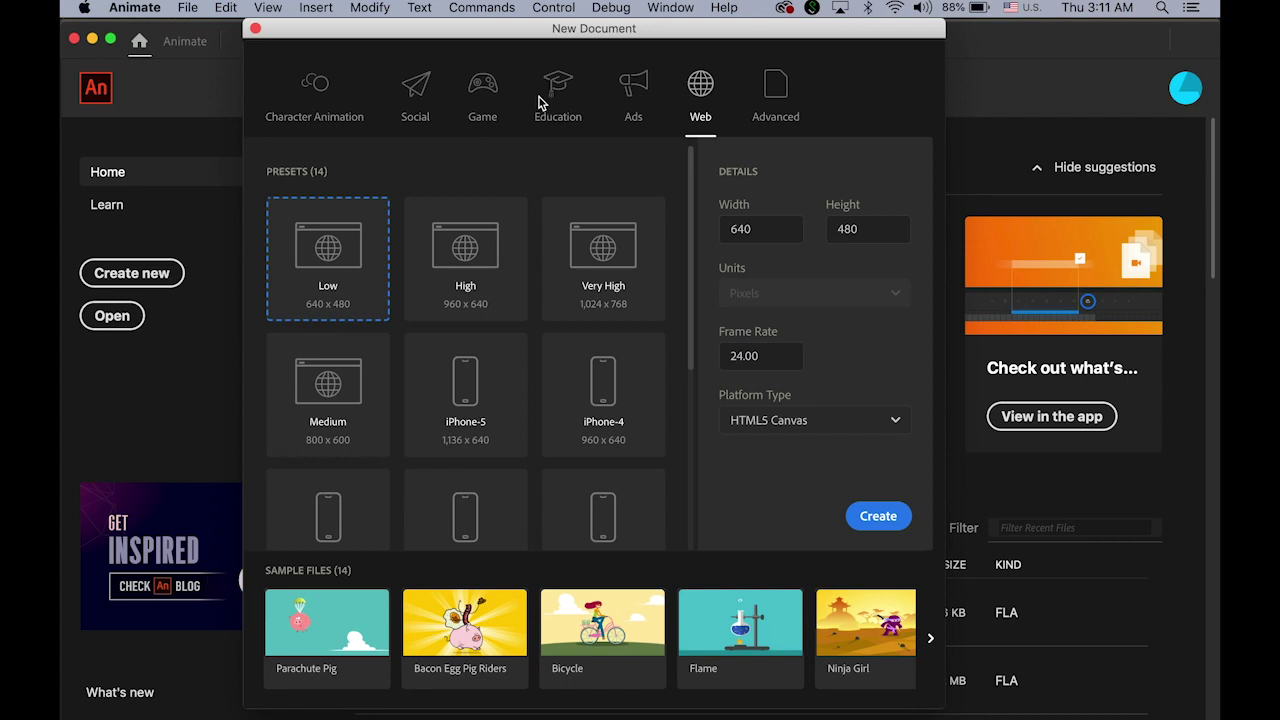
pyautogui.click(767, 229)
pyautogui.click(767, 229)
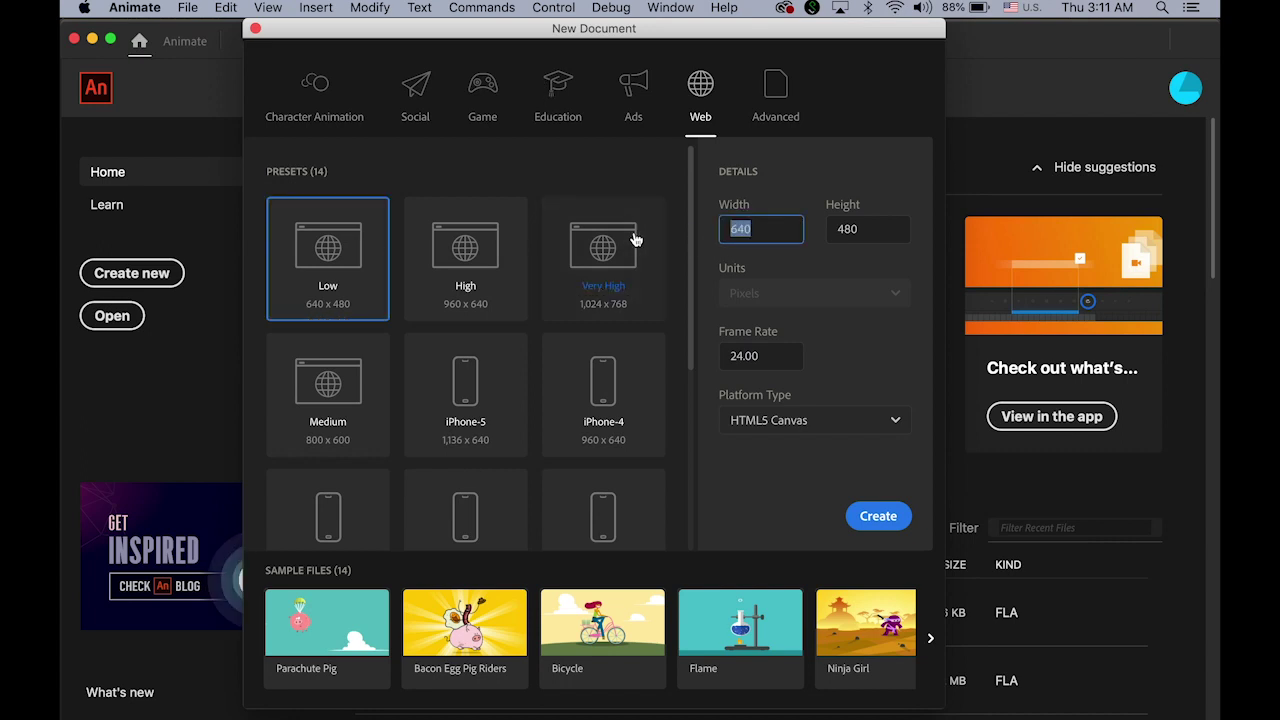
pyautogui.write('6')
pyautogui.press('Tab')
pyautogui.write('600')
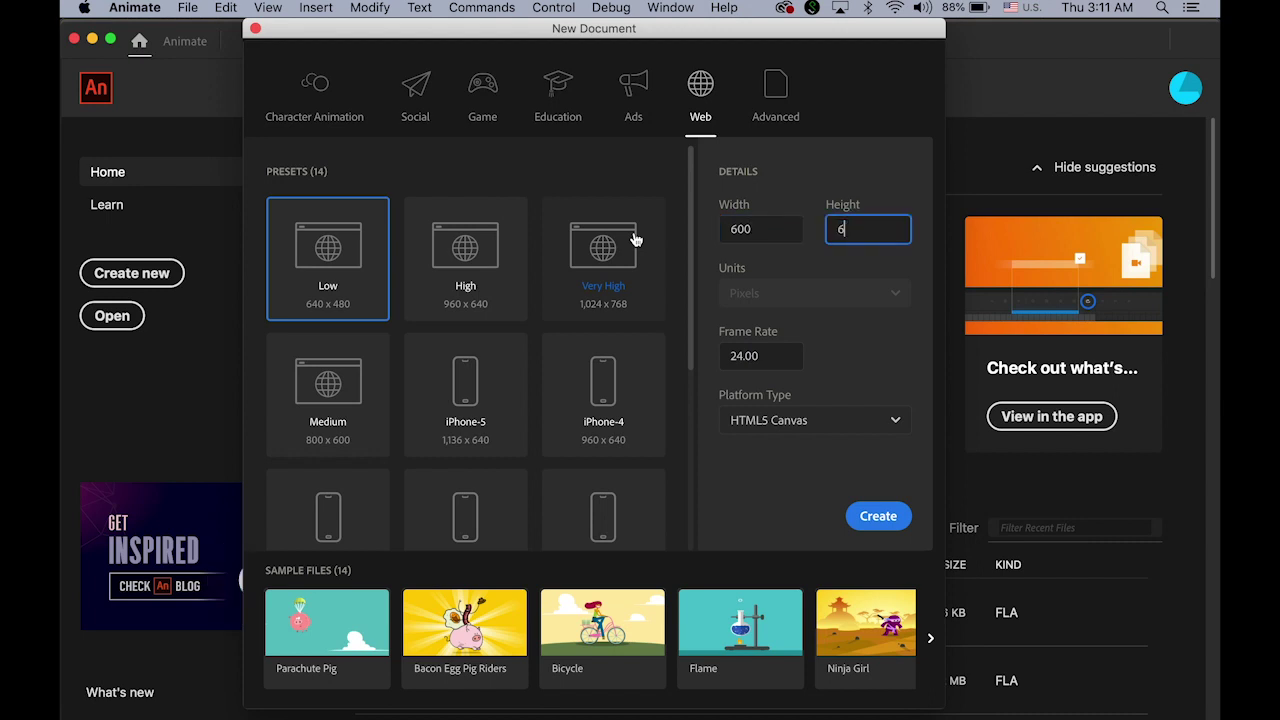
pyautogui.click(770, 358)
pyautogui.doubleClick(770, 358)
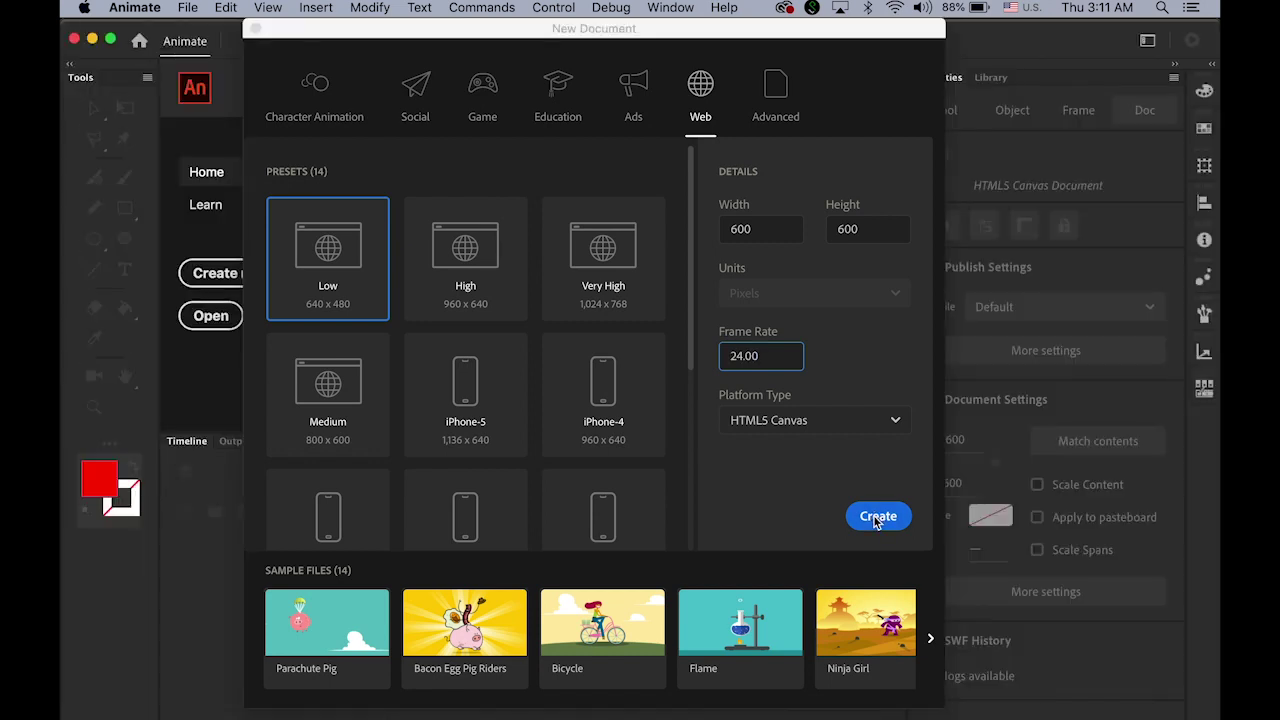
pyautogui.click(876, 517)
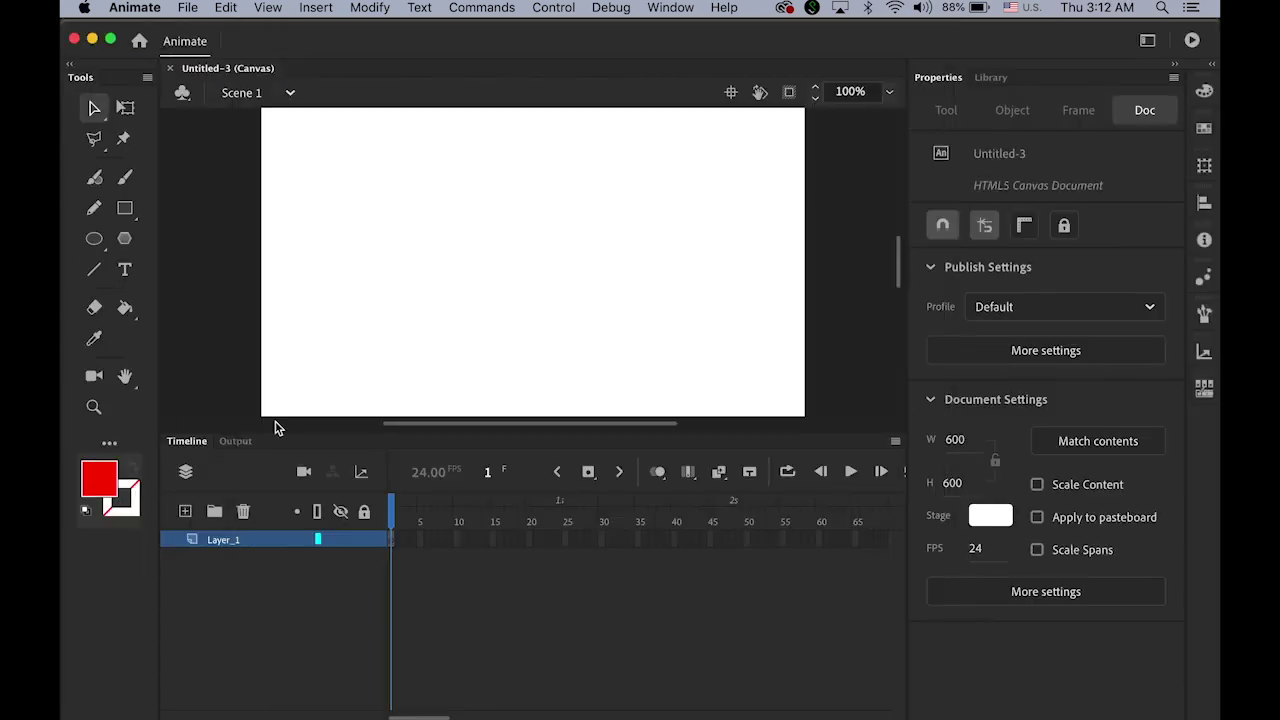
# Fit the whole stage in view and set the stage colour to black
pyautogui.doubleClick(125, 376)
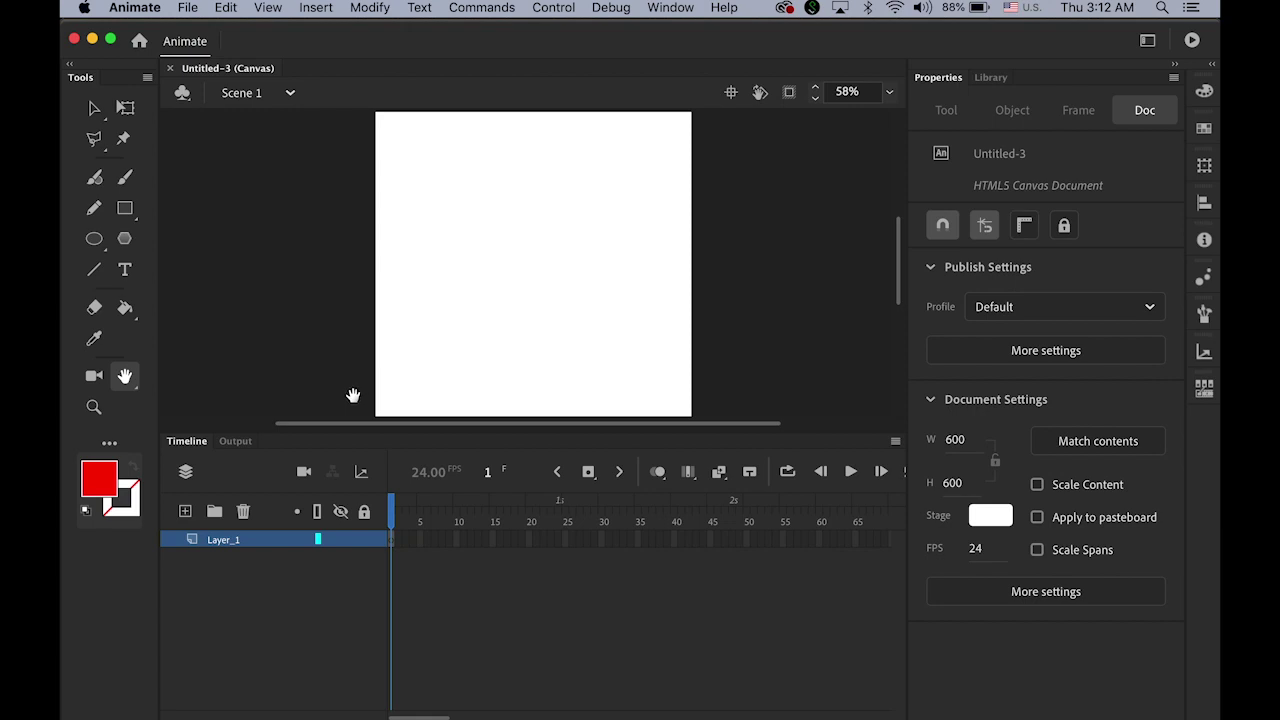
pyautogui.click(94, 106)
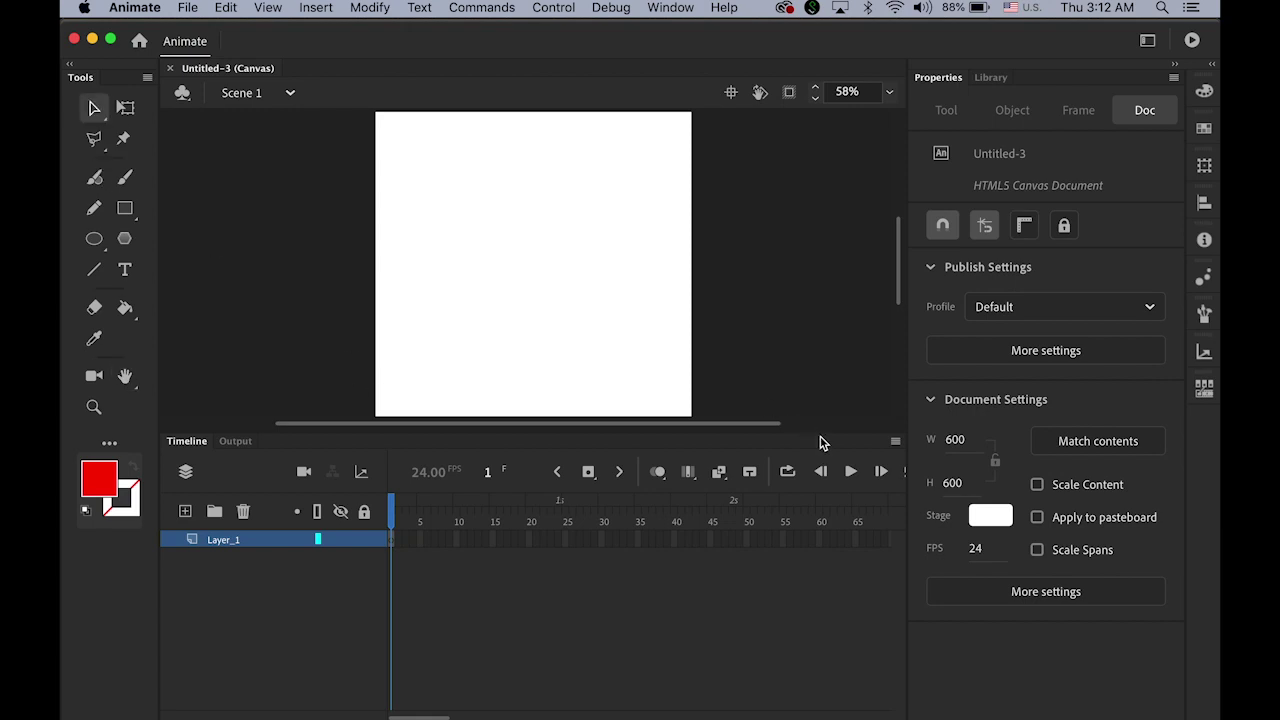
pyautogui.click(990, 515)
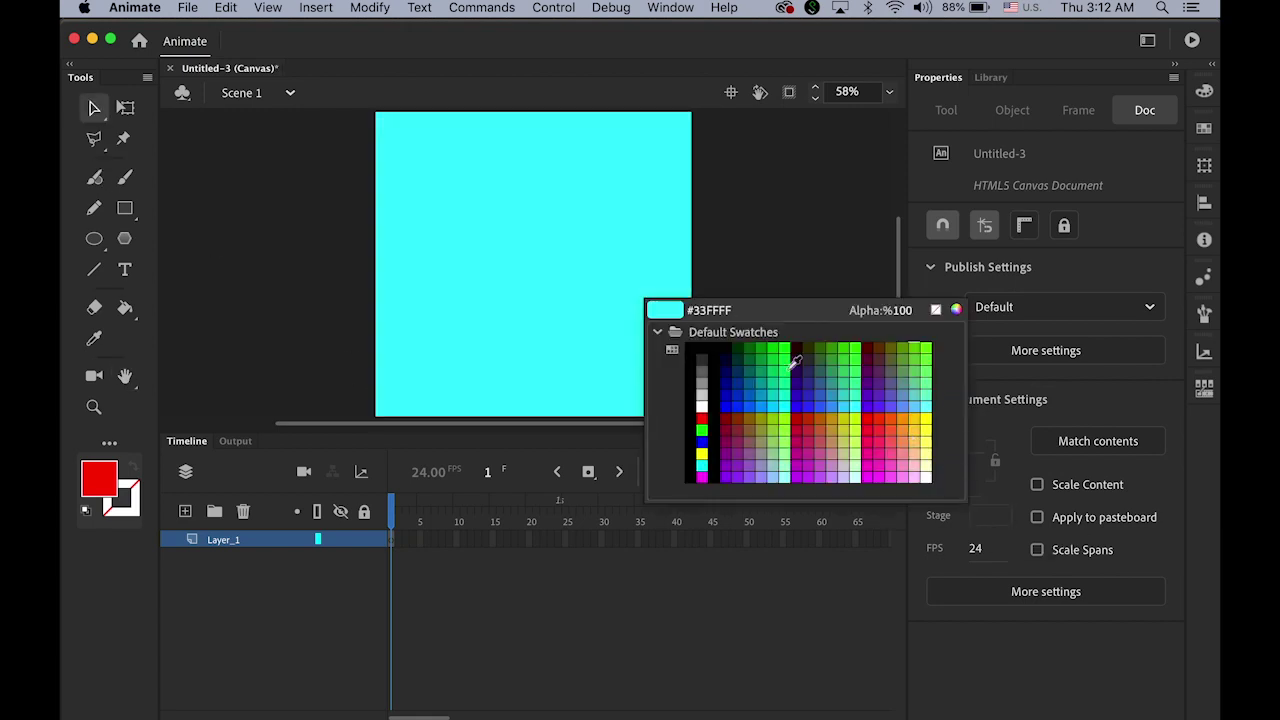
pyautogui.click(700, 356)
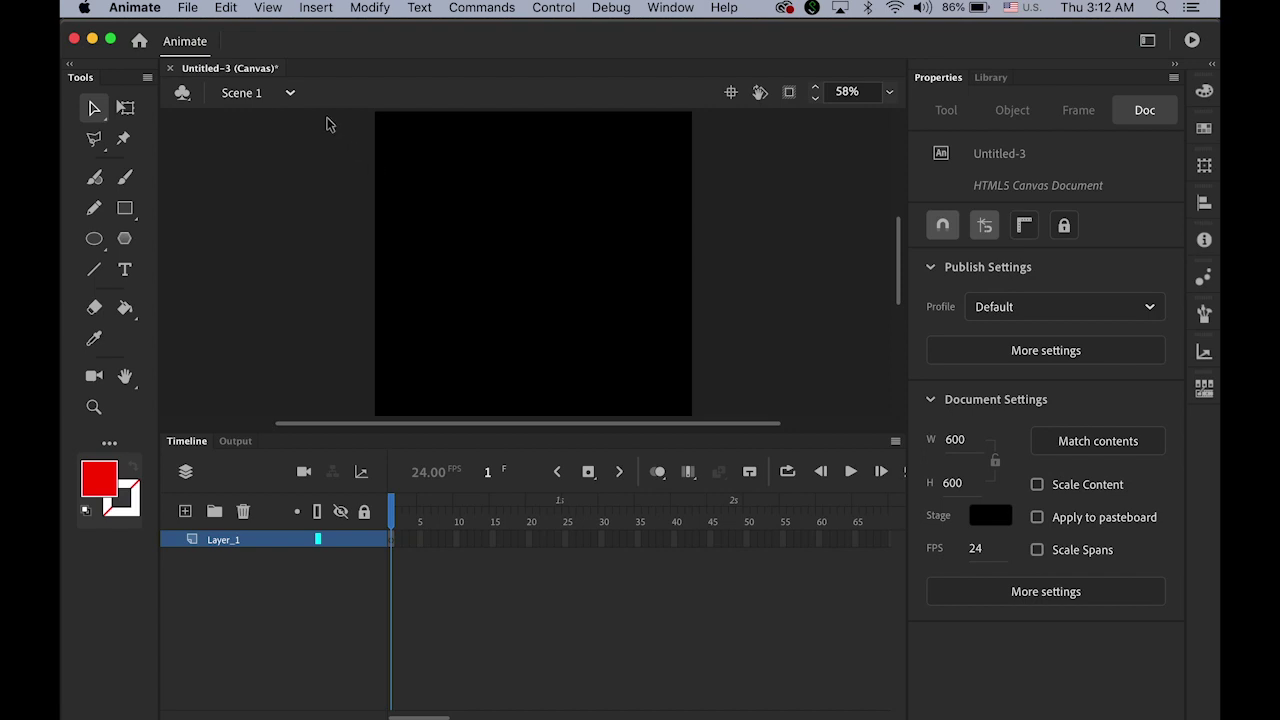
# Import all the files in the drop_bounce folder, from d_reflect.png to w.png, into the library
pyautogui.click(190, 8)
pyautogui.moveTo(266, 246)
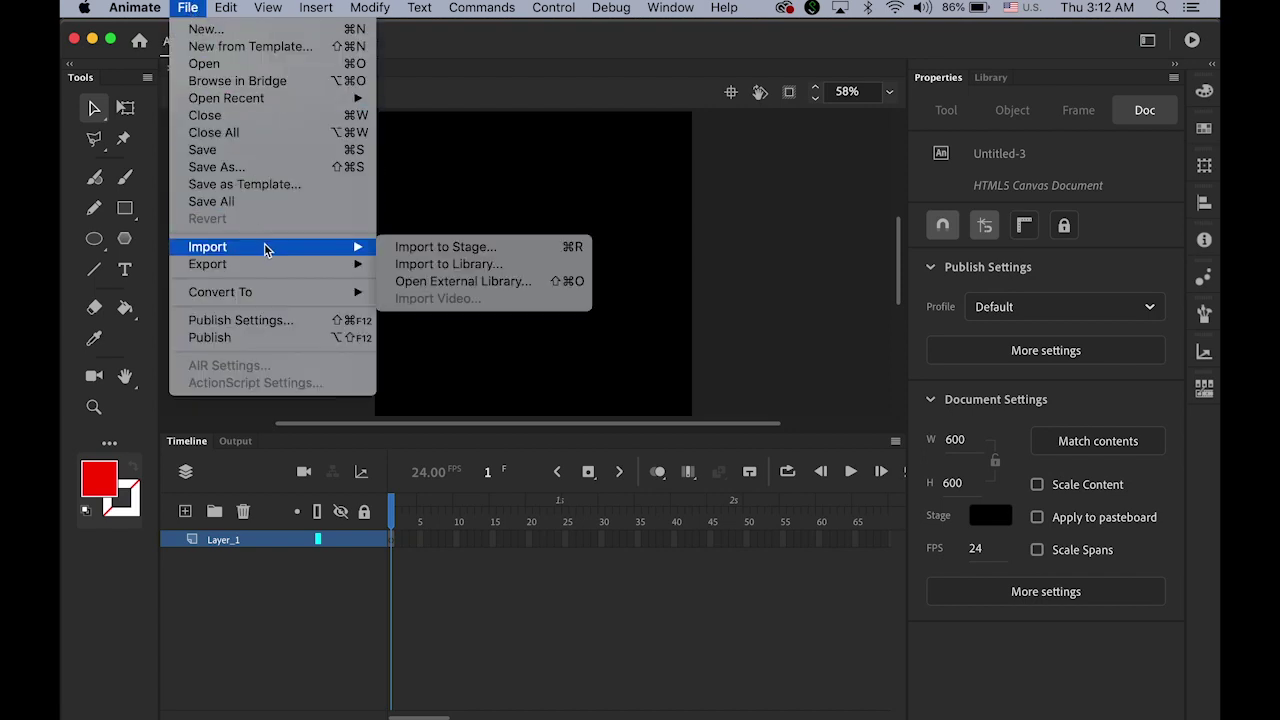
pyautogui.click(437, 263)
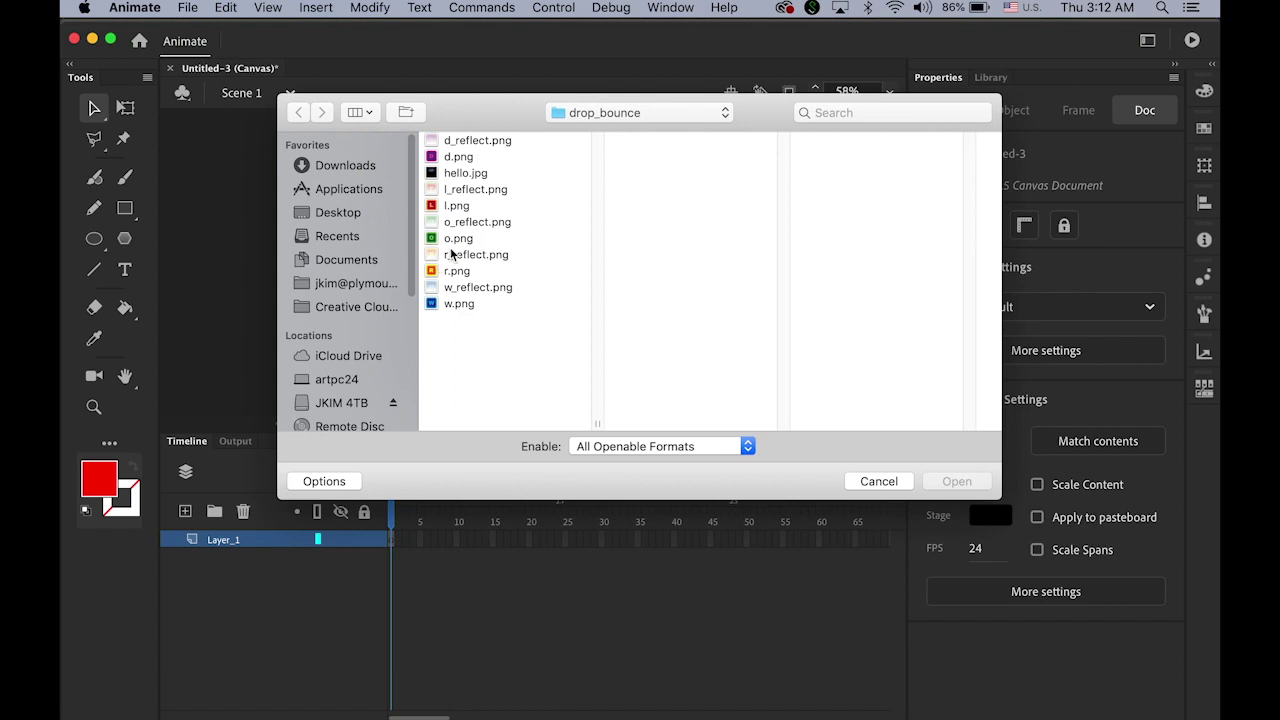
pyautogui.click(478, 143)
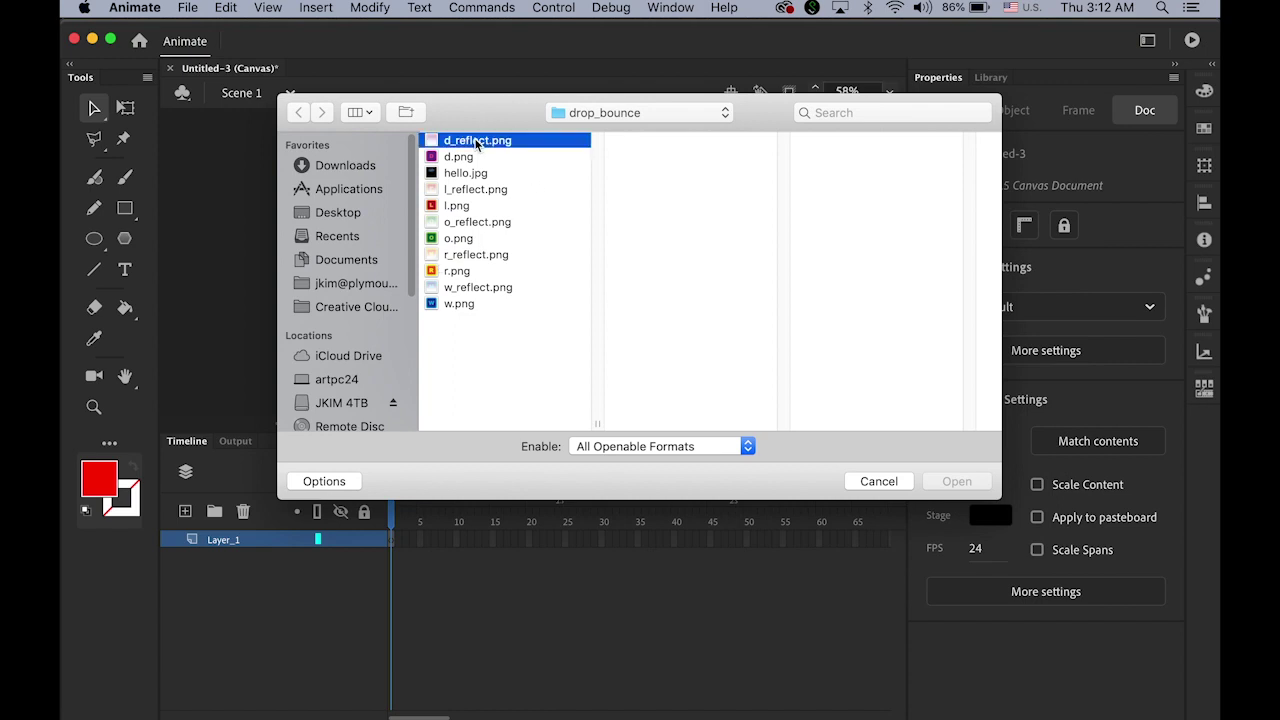
pyautogui.keyDown('shift'); pyautogui.click(457, 305); pyautogui.keyUp('shift')
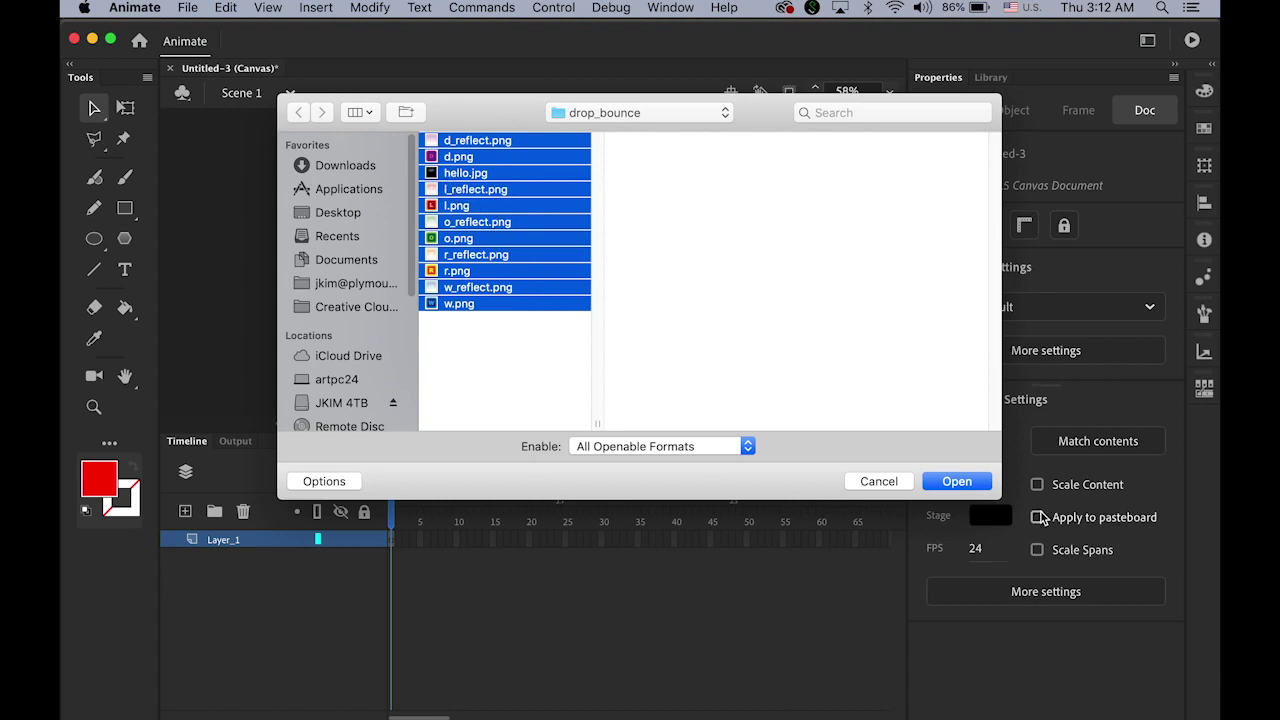
pyautogui.click(956, 482)
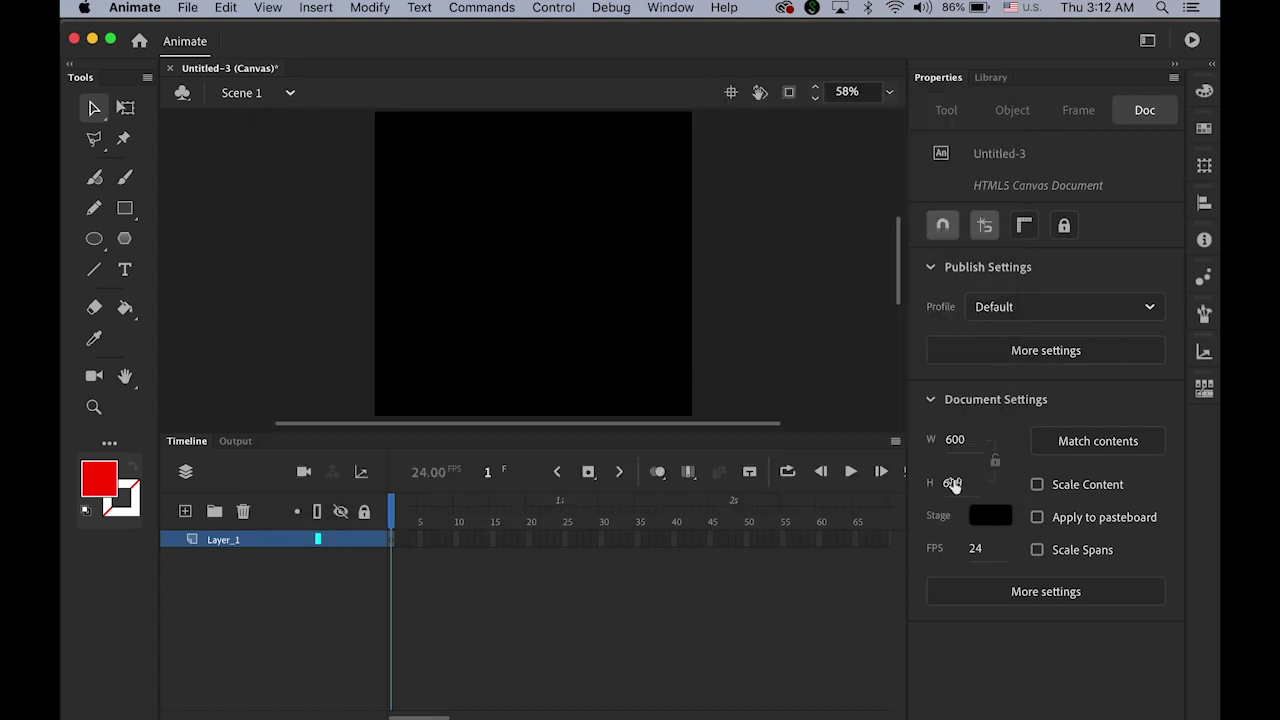
# Place w.png, o.png, r.png, l.png and d.png from the library in a row on the lower part of the stage to spell WORLD
pyautogui.click(996, 79)
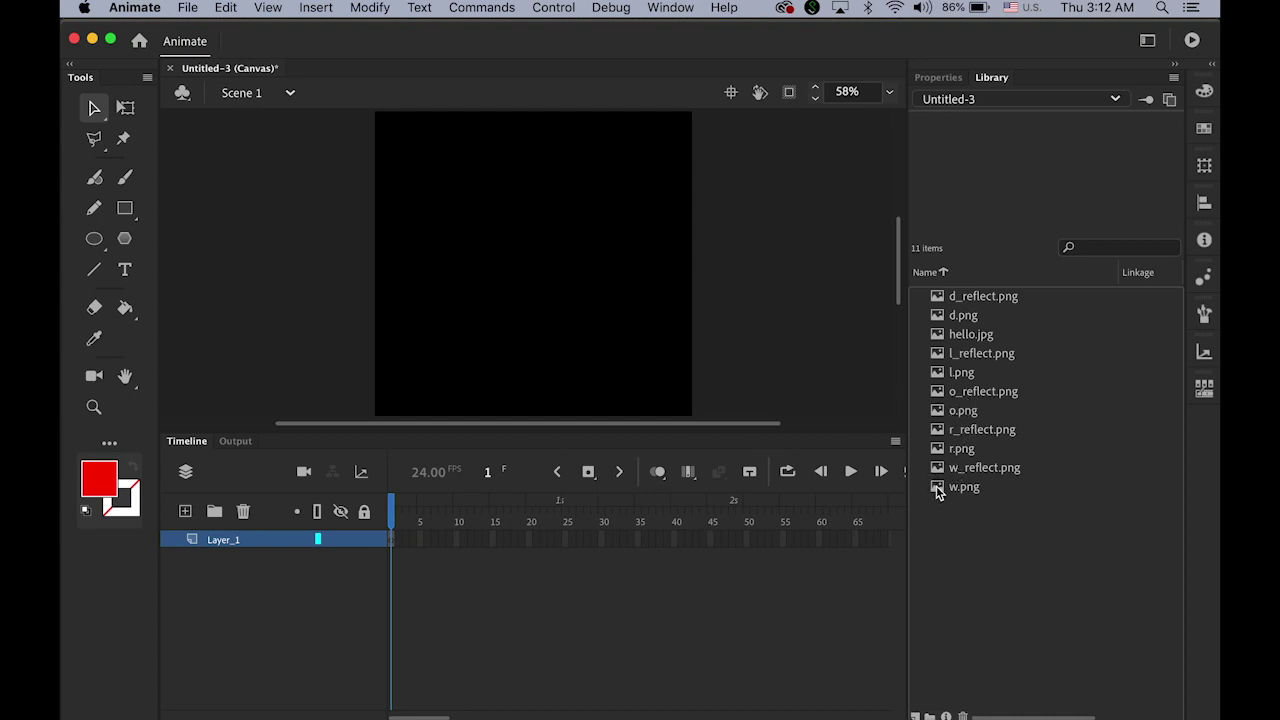
pyautogui.moveTo(937, 491); pyautogui.dragTo(452, 336)
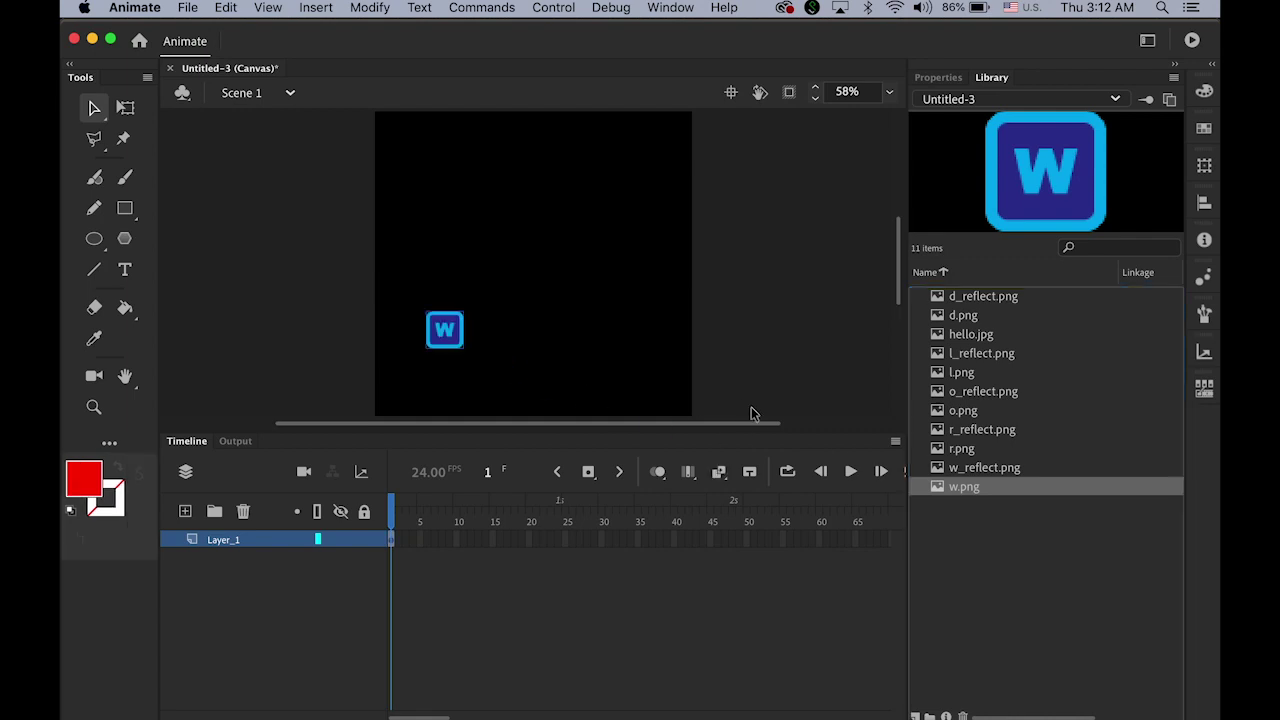
pyautogui.moveTo(936, 411); pyautogui.dragTo(492, 337)
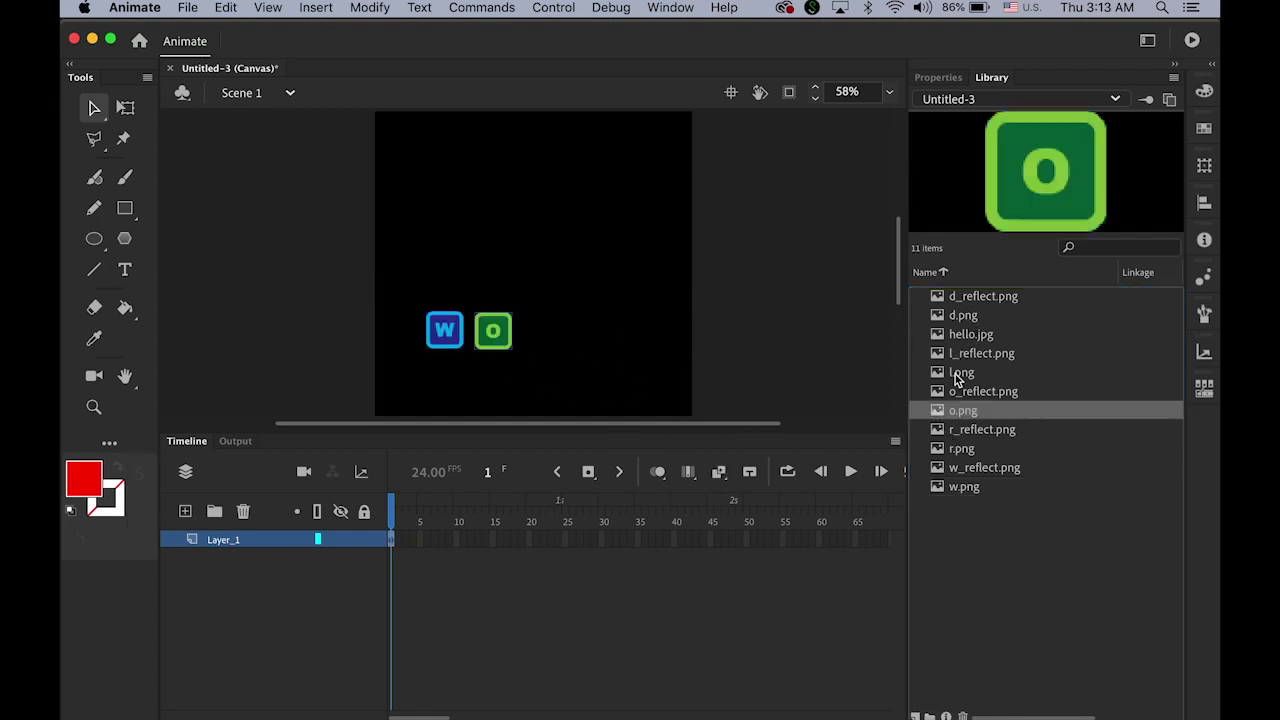
pyautogui.moveTo(943, 449); pyautogui.dragTo(550, 336)
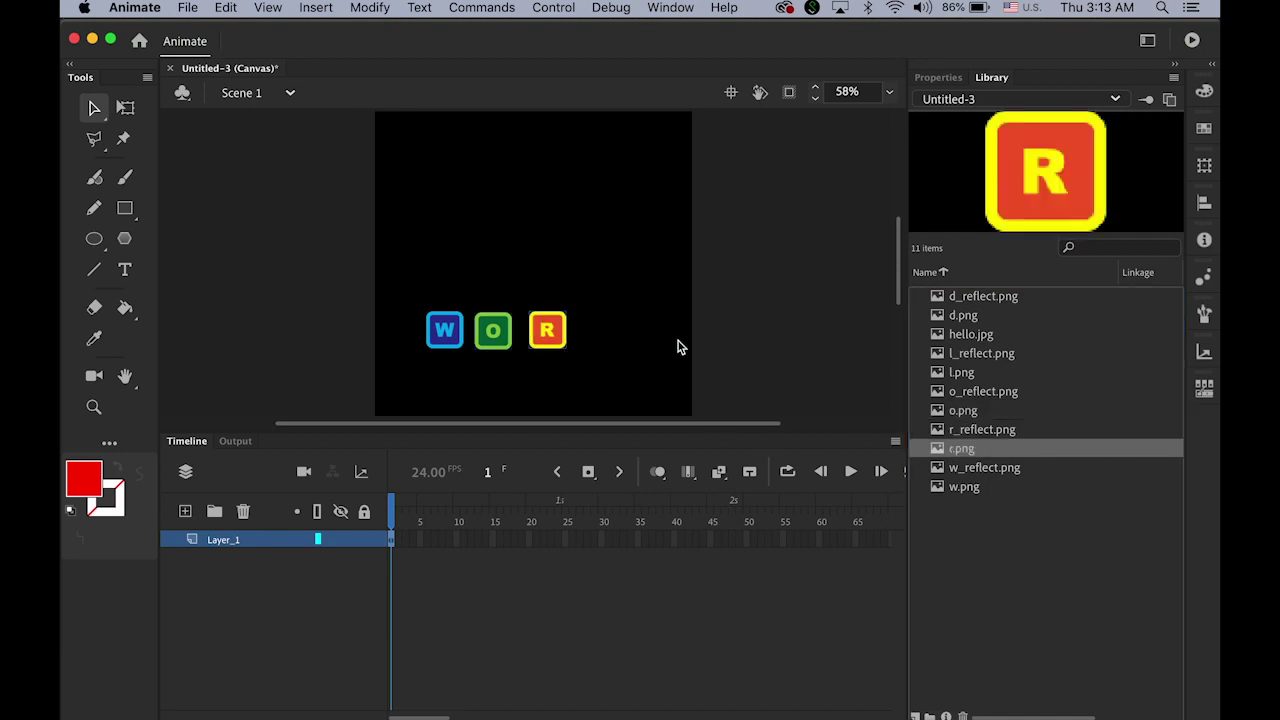
pyautogui.moveTo(940, 372); pyautogui.dragTo(600, 334)
pyautogui.moveTo(943, 315); pyautogui.dragTo(640, 330)
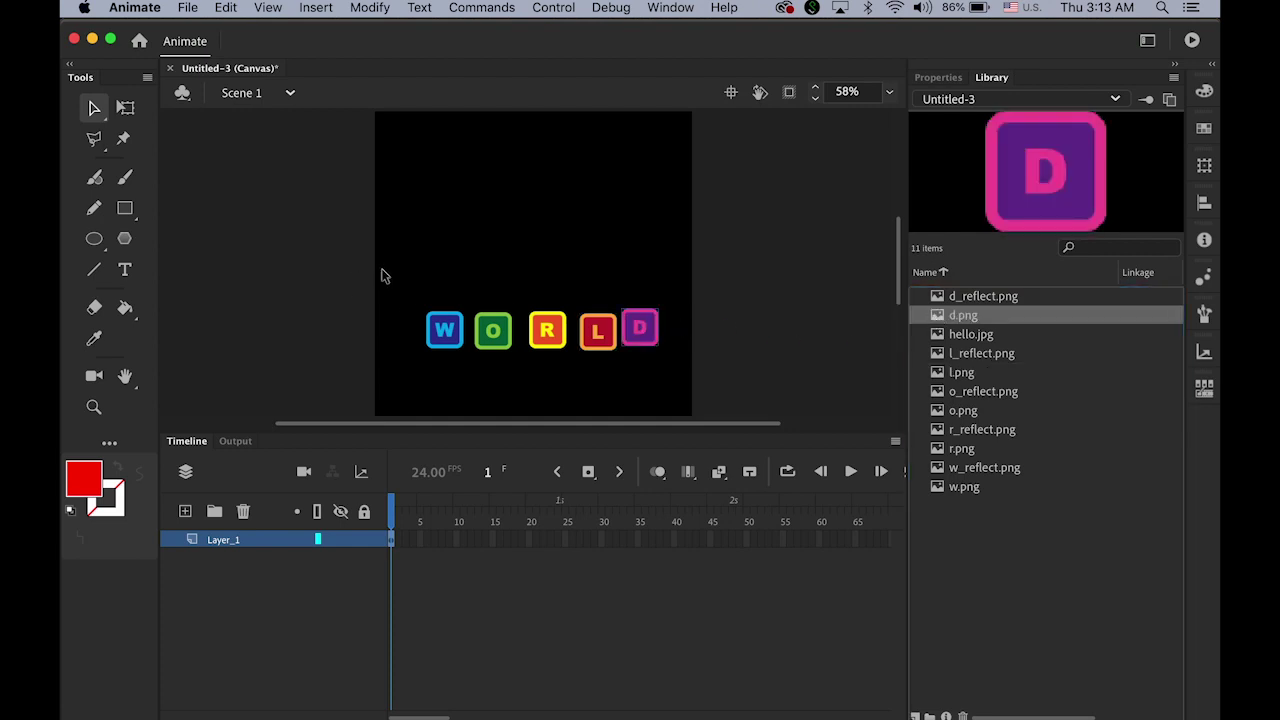
# Align the five letter tiles by vertical center and distribute them by horizontal center, with the row centred across the stage
pyautogui.moveTo(381, 268); pyautogui.dragTo(808, 399)
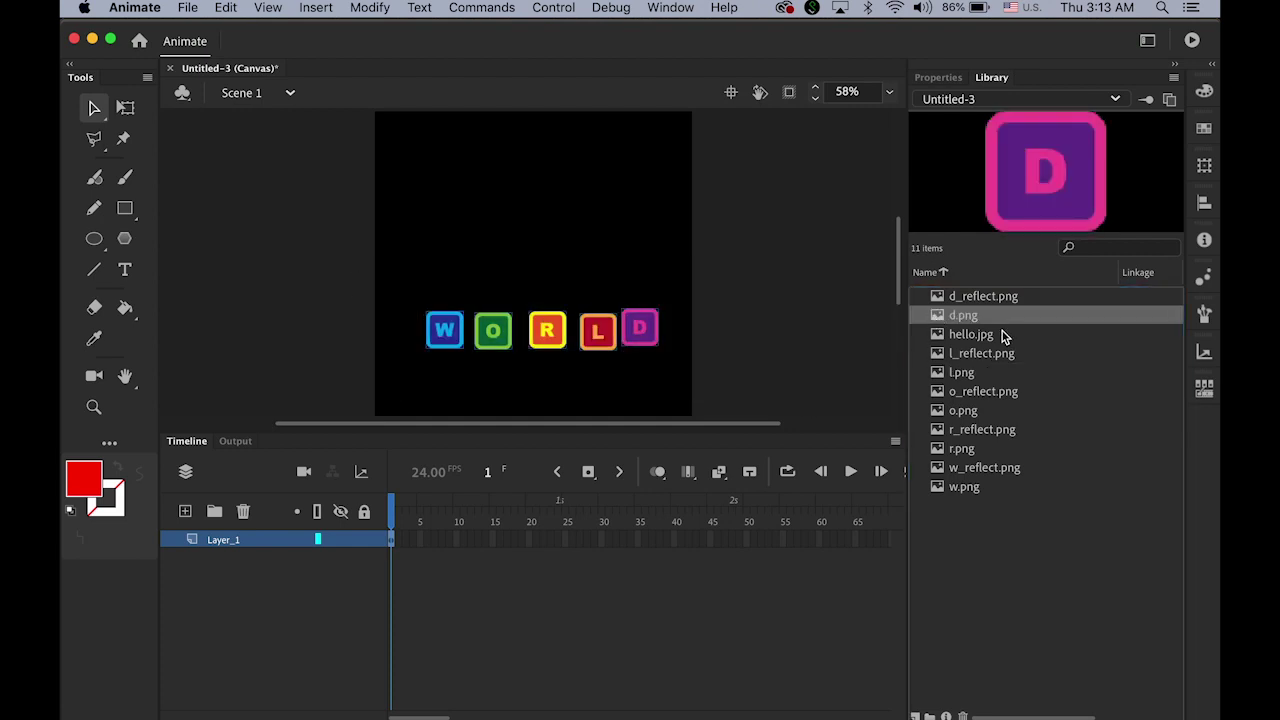
pyautogui.click(1205, 205)
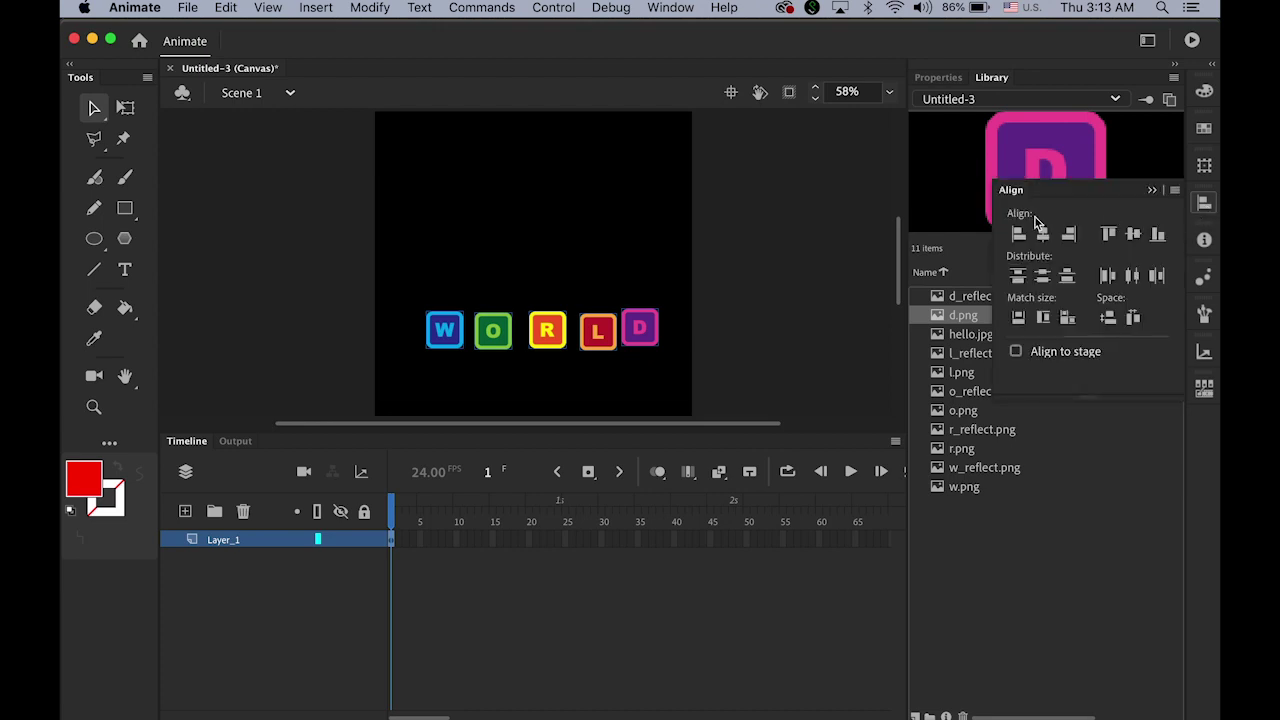
pyautogui.click(670, 8)
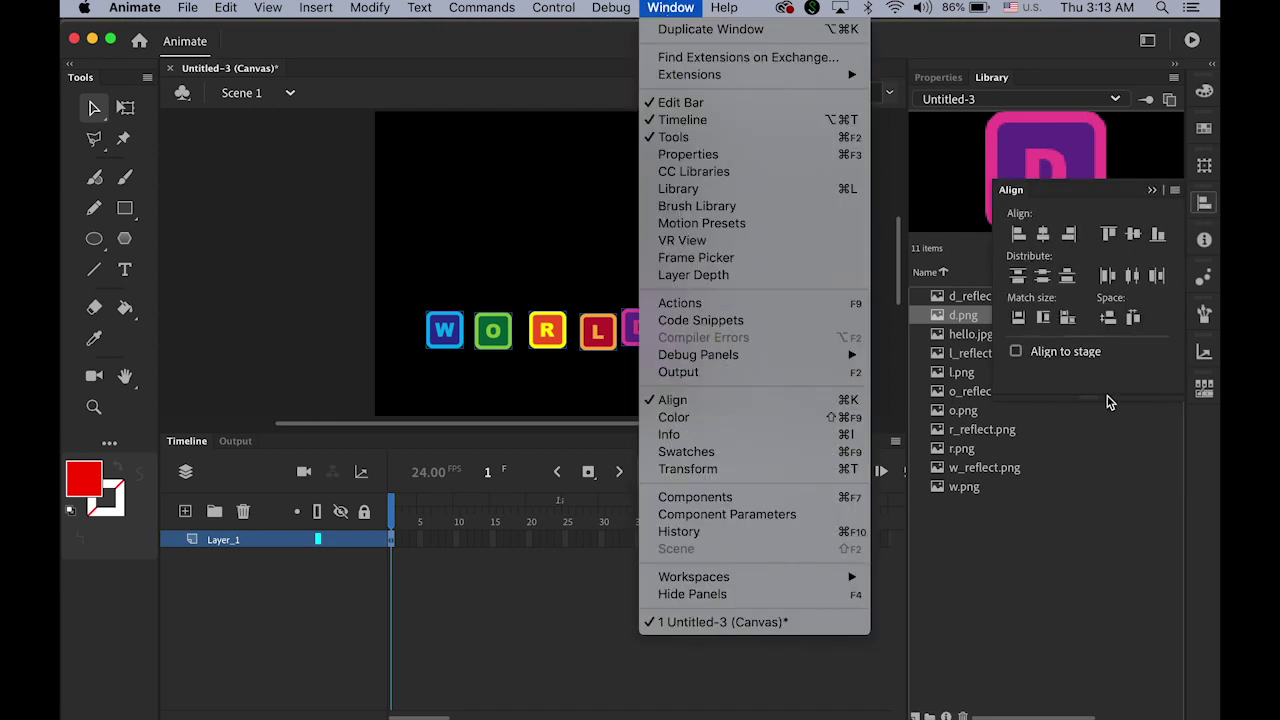
pyautogui.click(1136, 386)
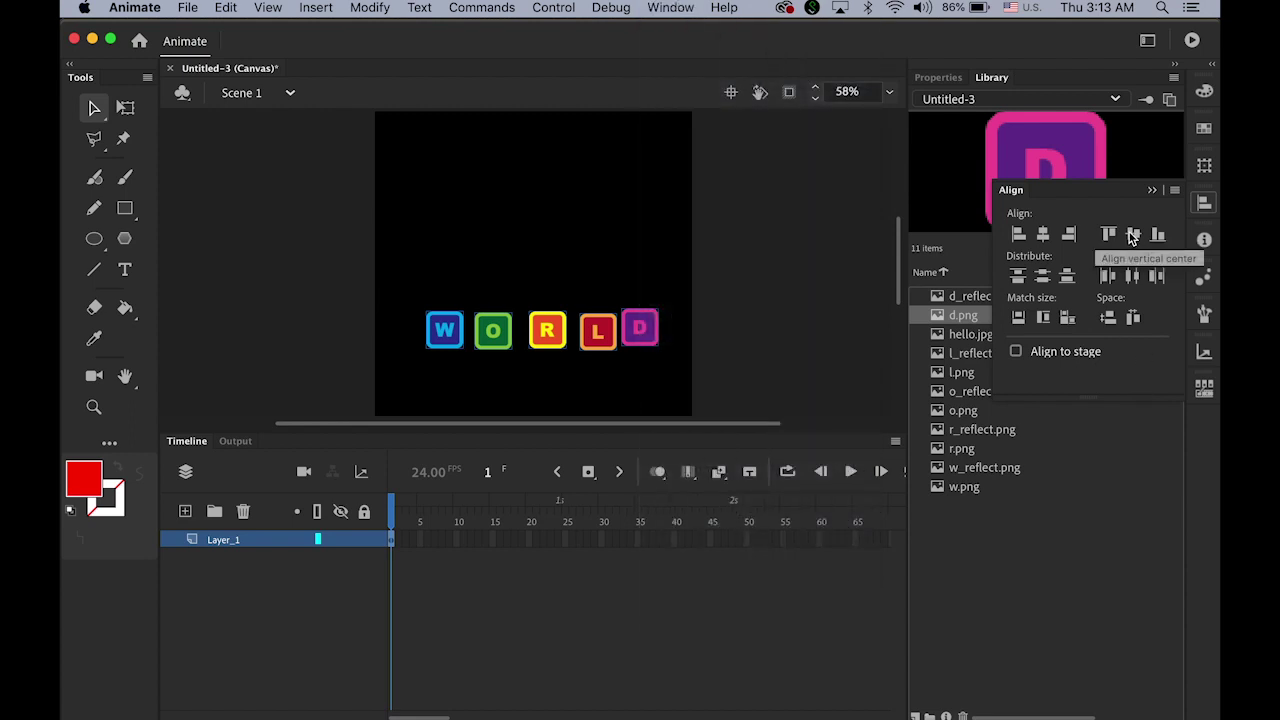
pyautogui.click(1133, 235)
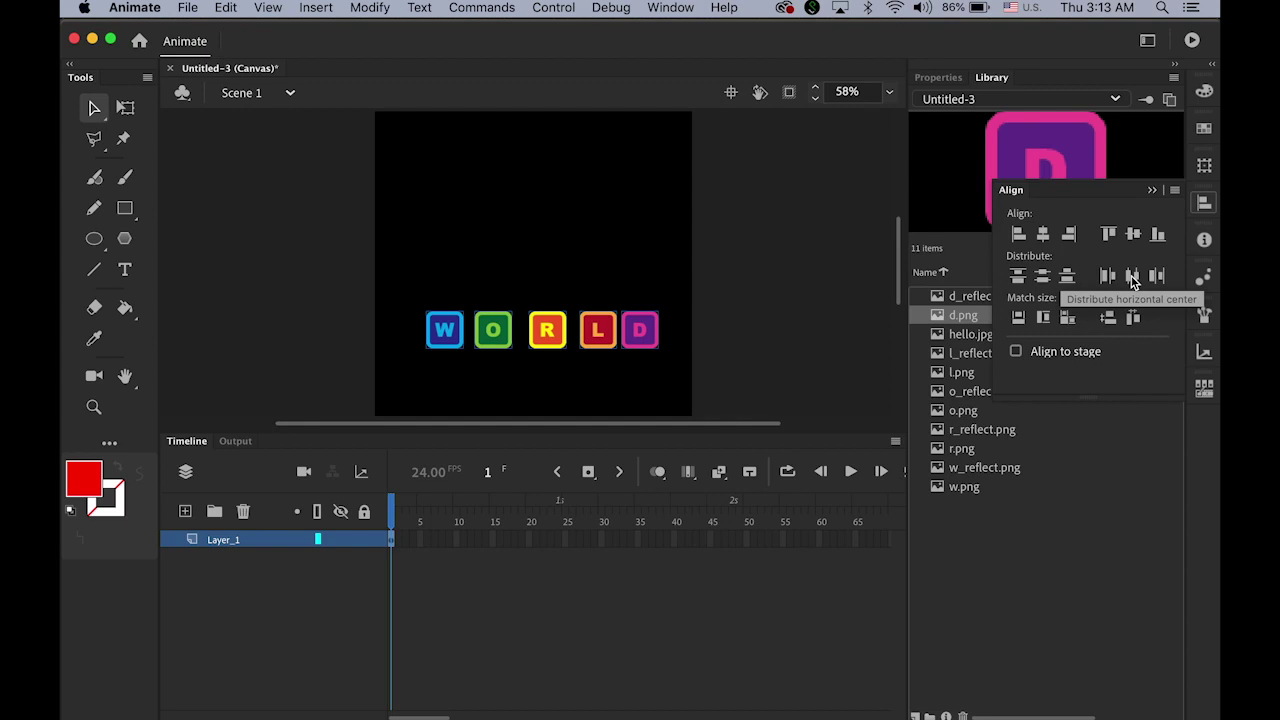
pyautogui.click(1133, 278)
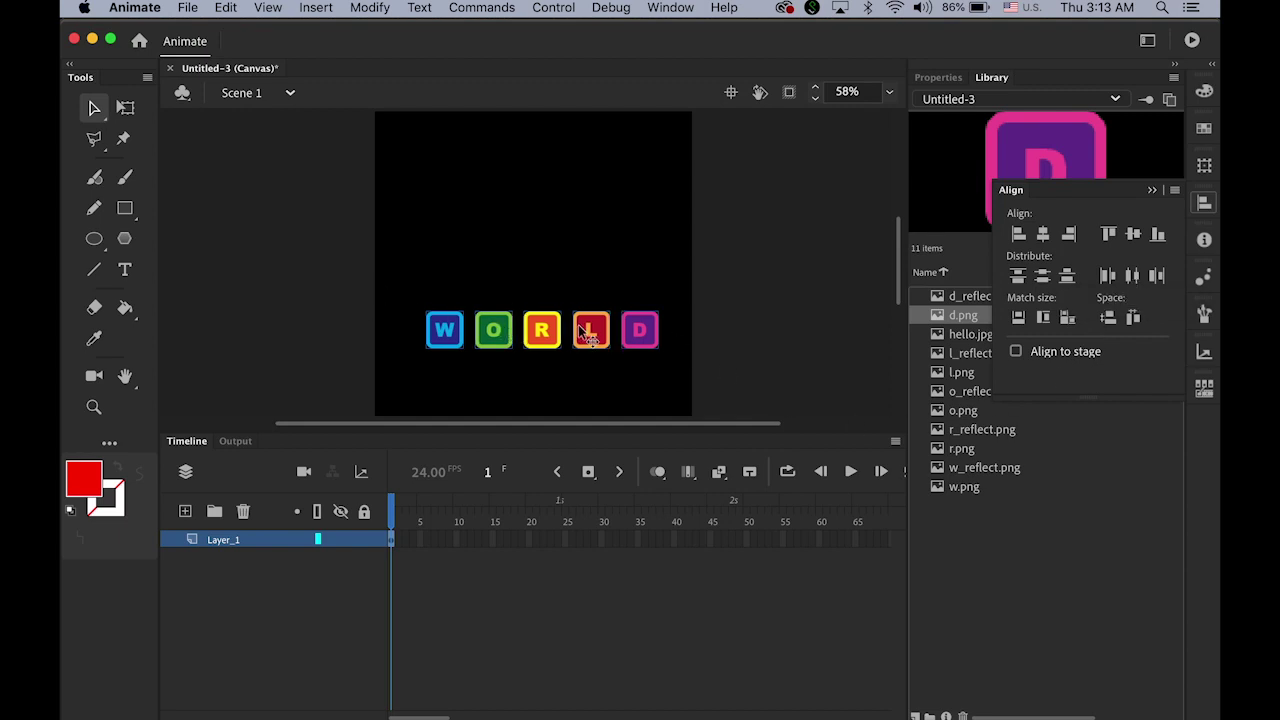
pyautogui.moveTo(591, 335); pyautogui.dragTo(584, 336)
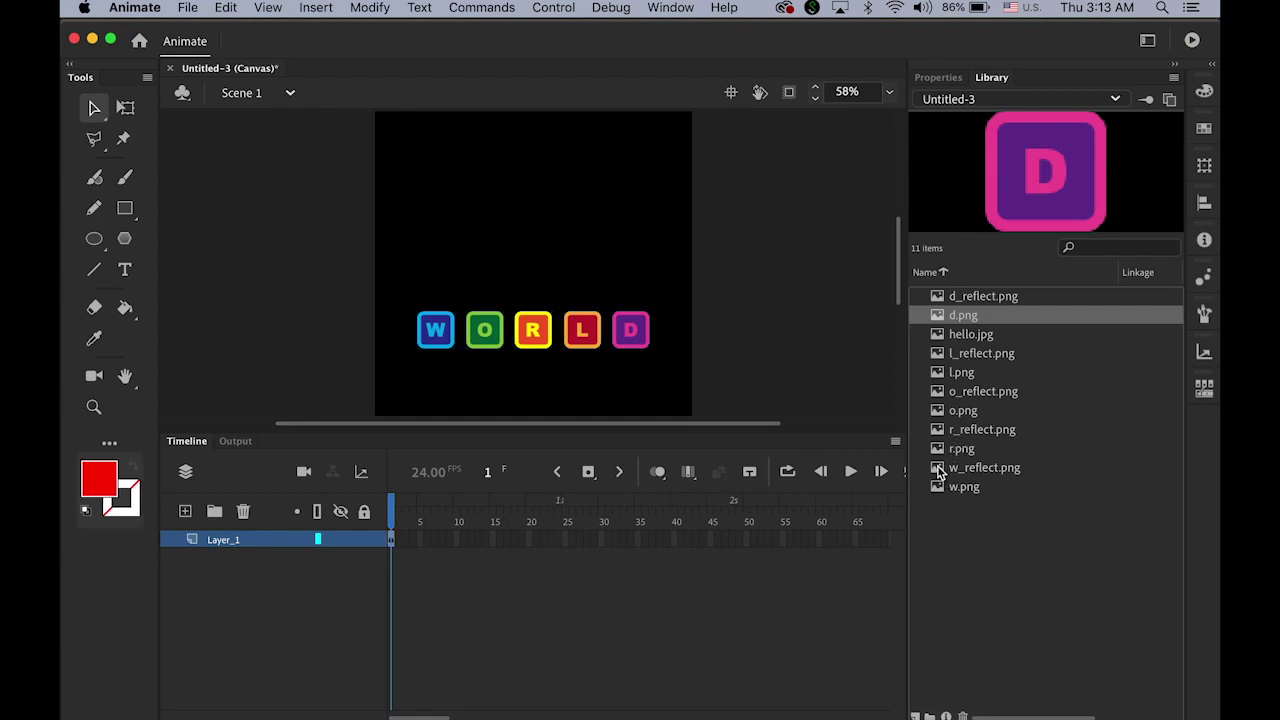
# Place the matching reflection image from the library directly beneath each of the five WORLD letter tiles
pyautogui.moveTo(940, 473); pyautogui.dragTo(437, 371)
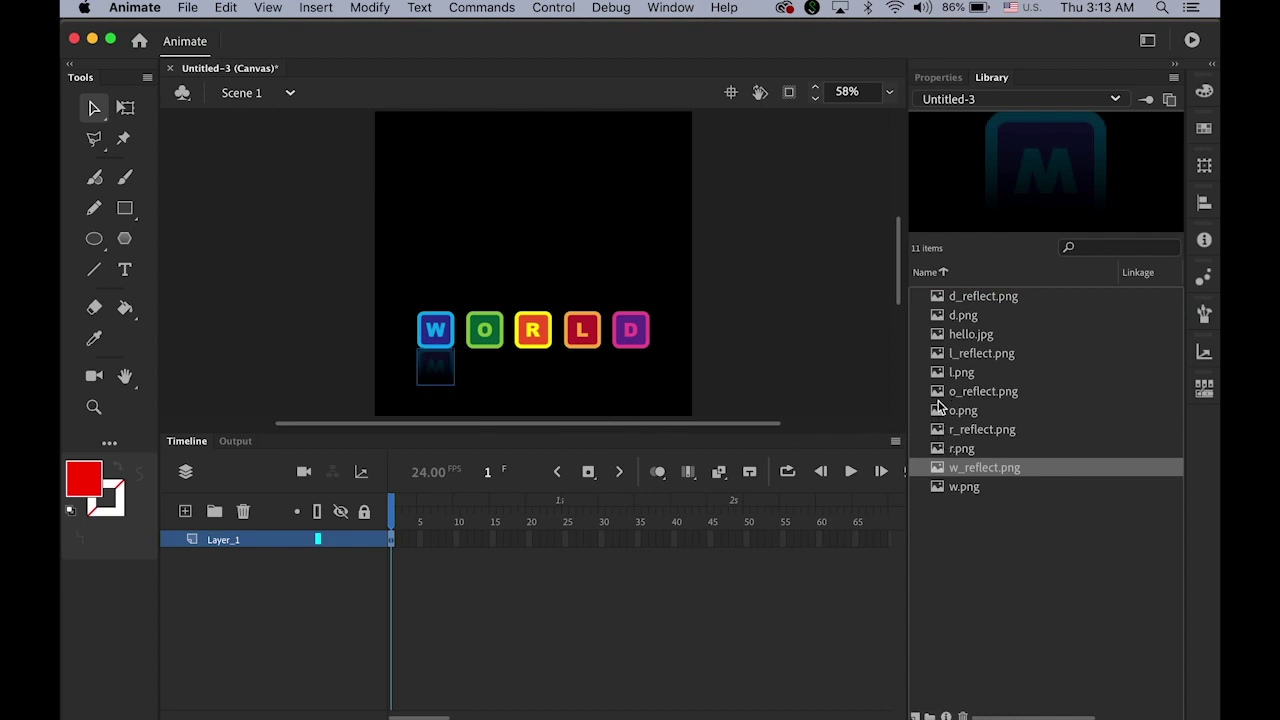
pyautogui.moveTo(940, 393); pyautogui.dragTo(490, 370)
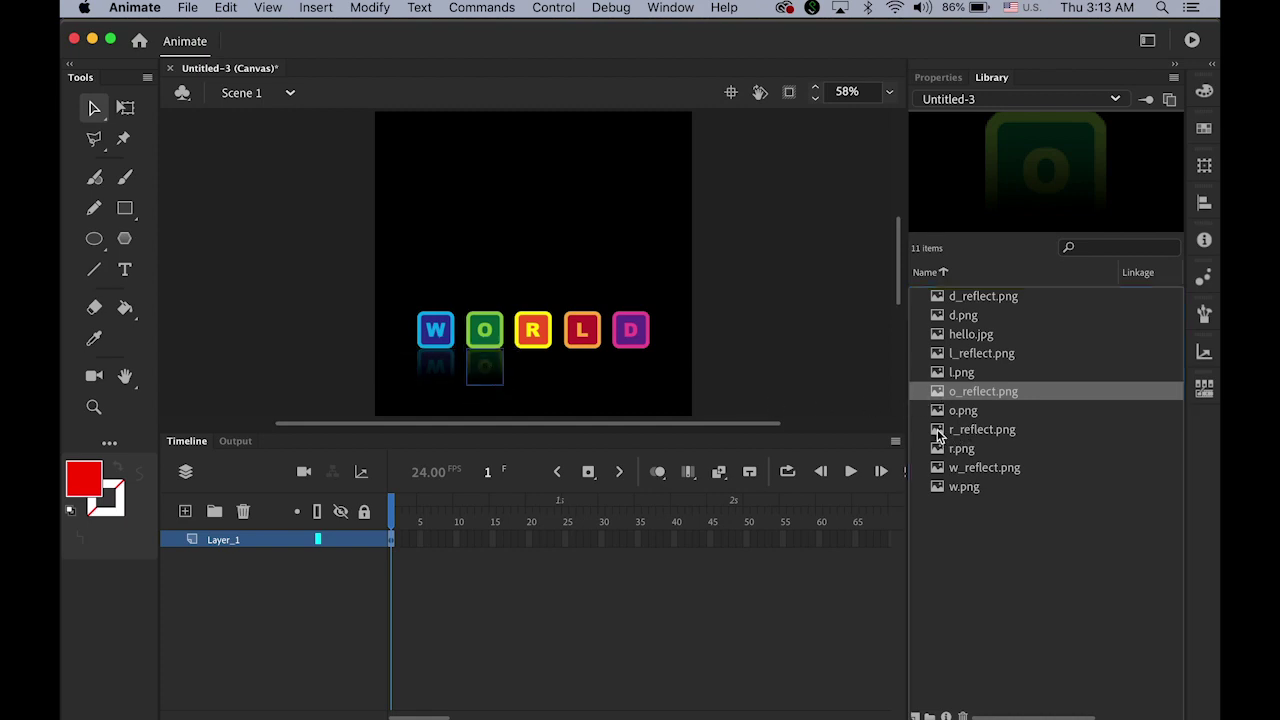
pyautogui.moveTo(940, 436); pyautogui.dragTo(534, 370)
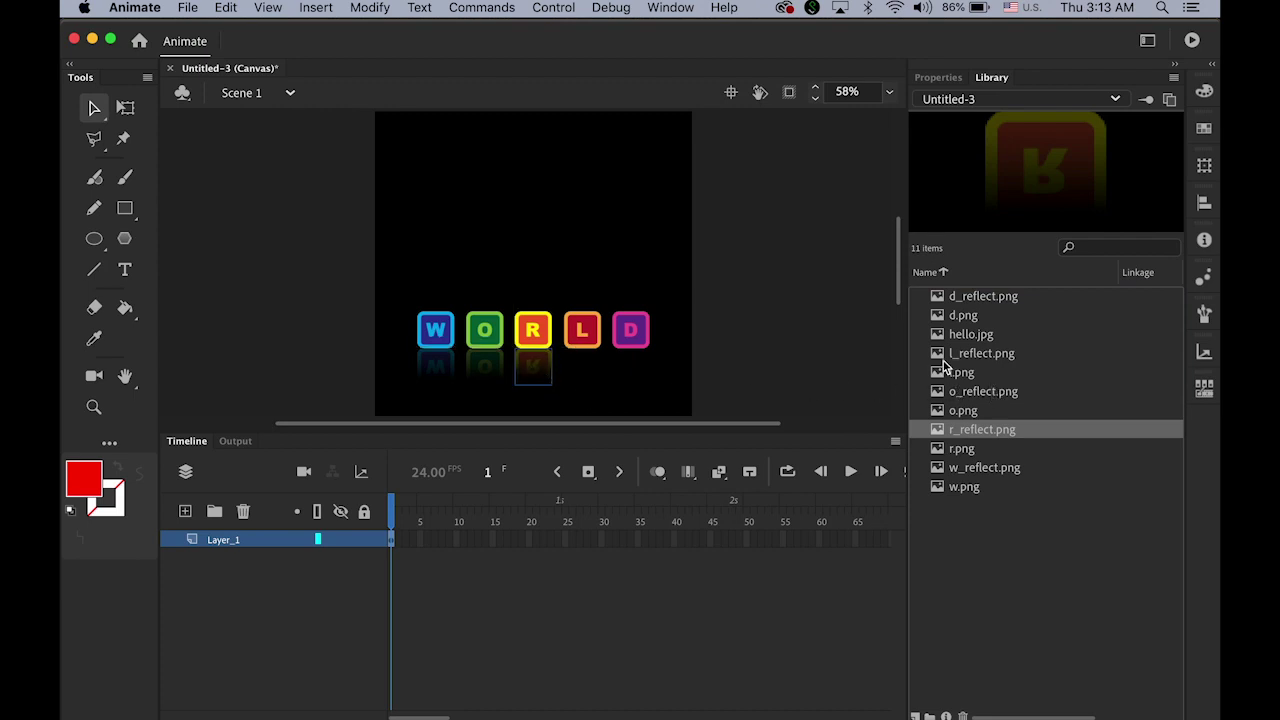
pyautogui.moveTo(944, 355); pyautogui.dragTo(589, 355)
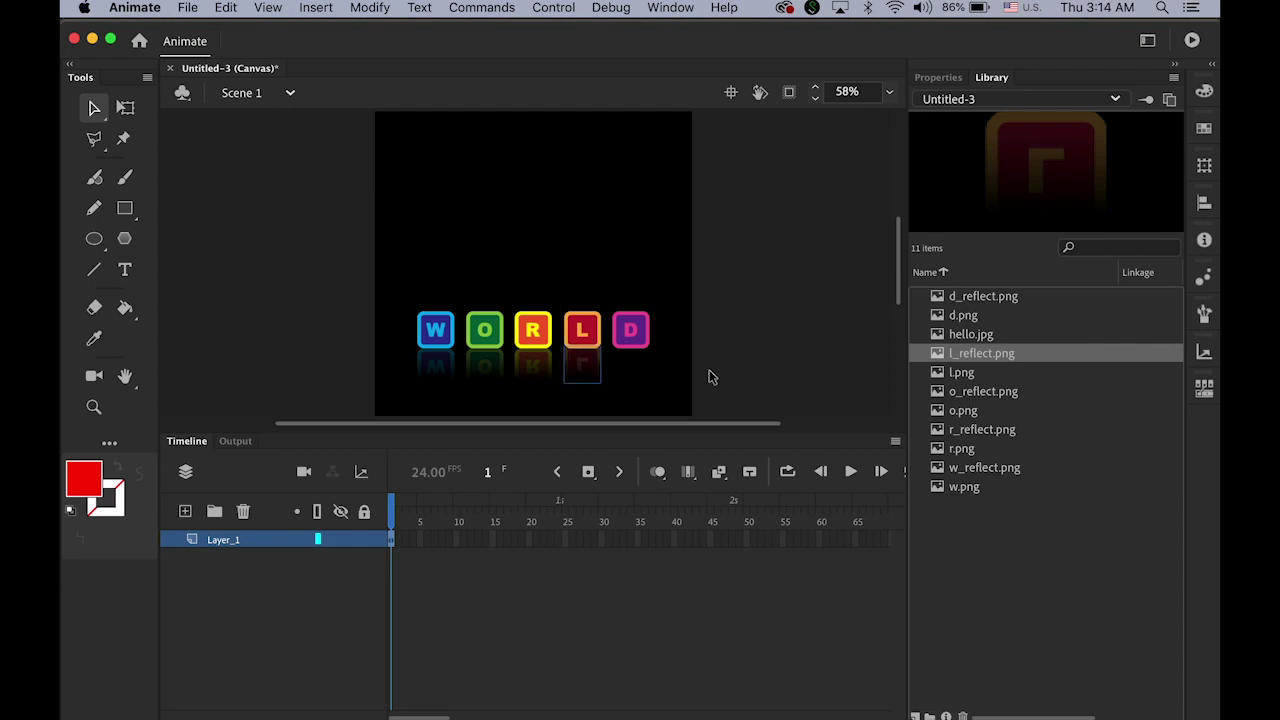
pyautogui.press('Down')
pyautogui.press('Down')
pyautogui.moveTo(948, 298); pyautogui.dragTo(634, 363)
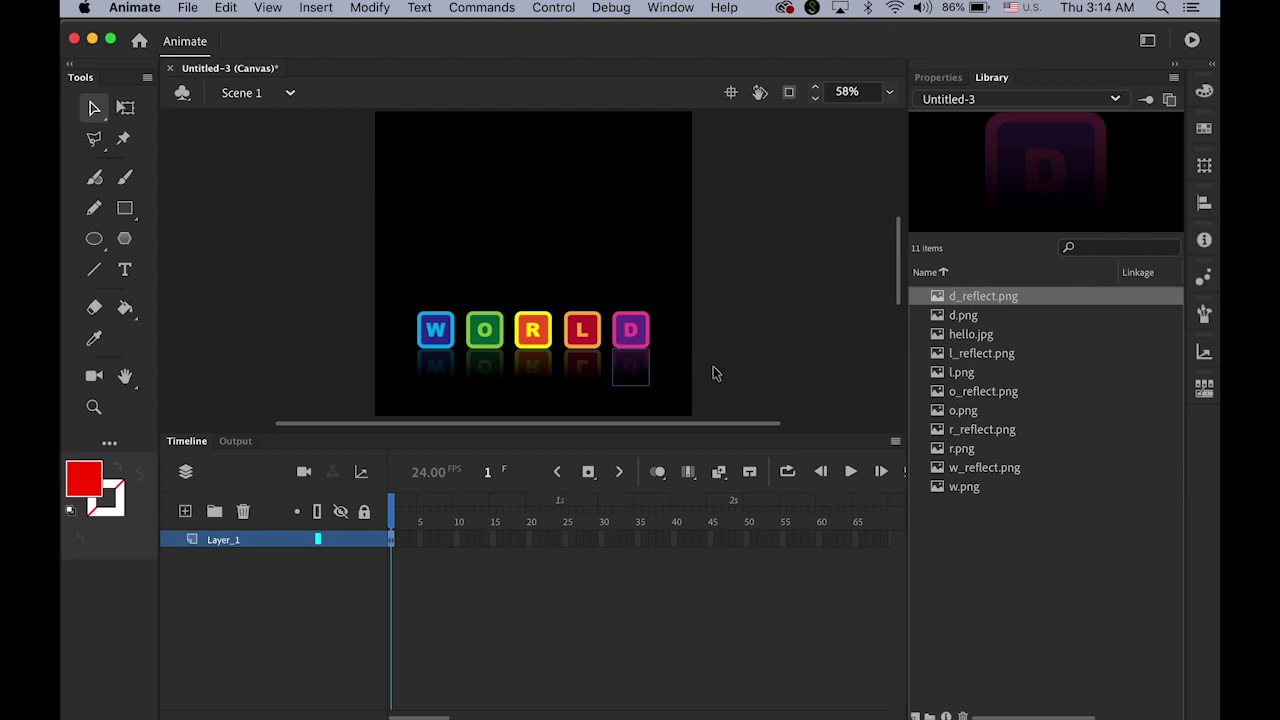
# Align the five reflection images by vertical center so they sit in one even row just below the tiles
pyautogui.moveTo(379, 360); pyautogui.dragTo(694, 432)
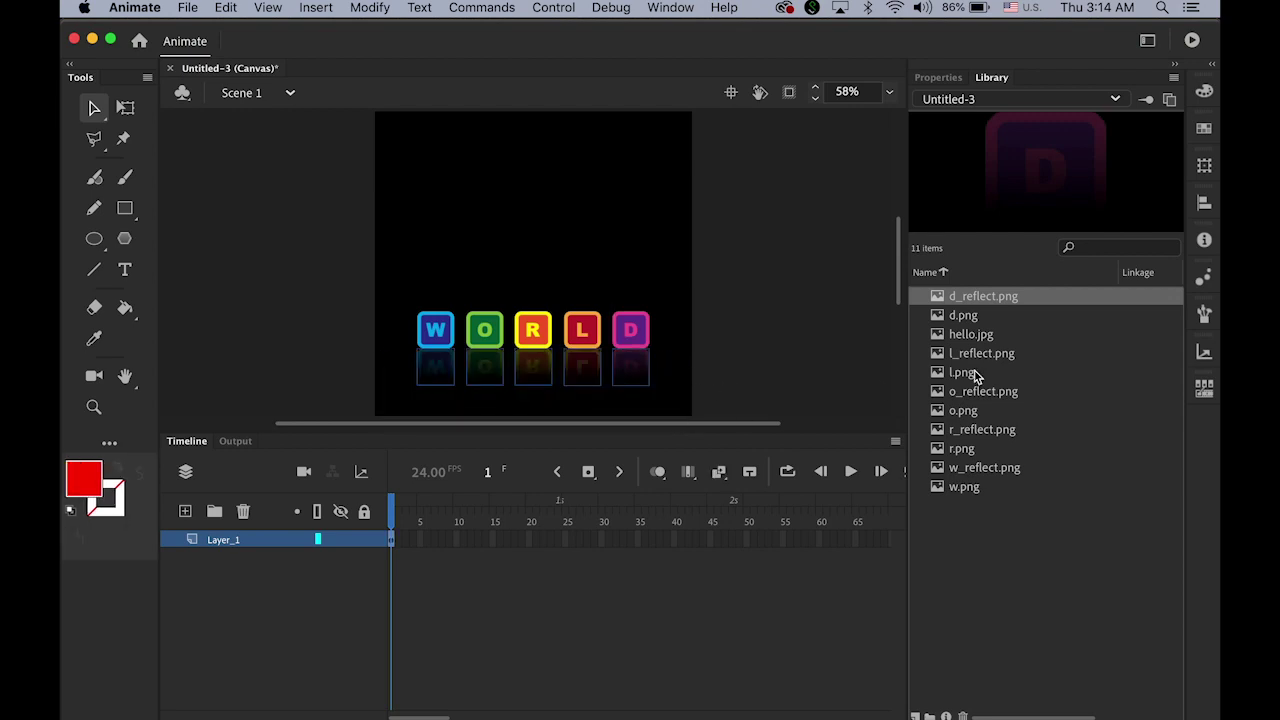
pyautogui.click(1204, 202)
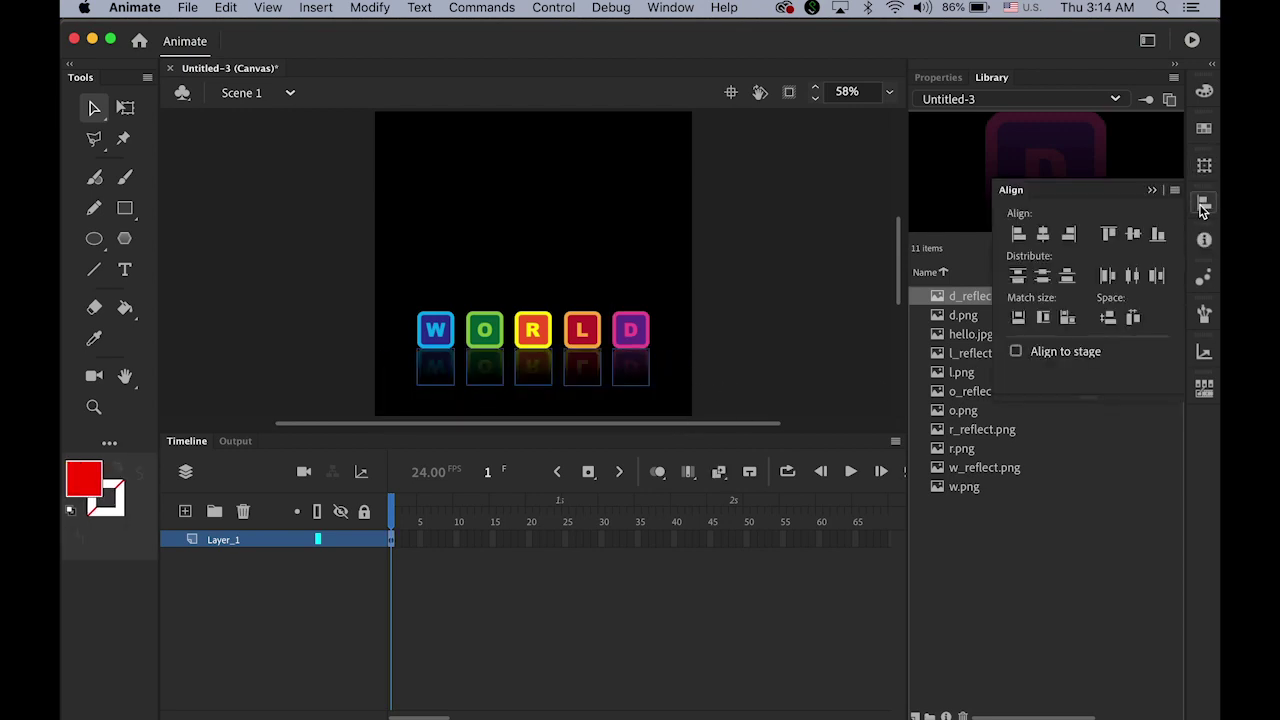
pyautogui.click(1134, 238)
pyautogui.click(788, 336)
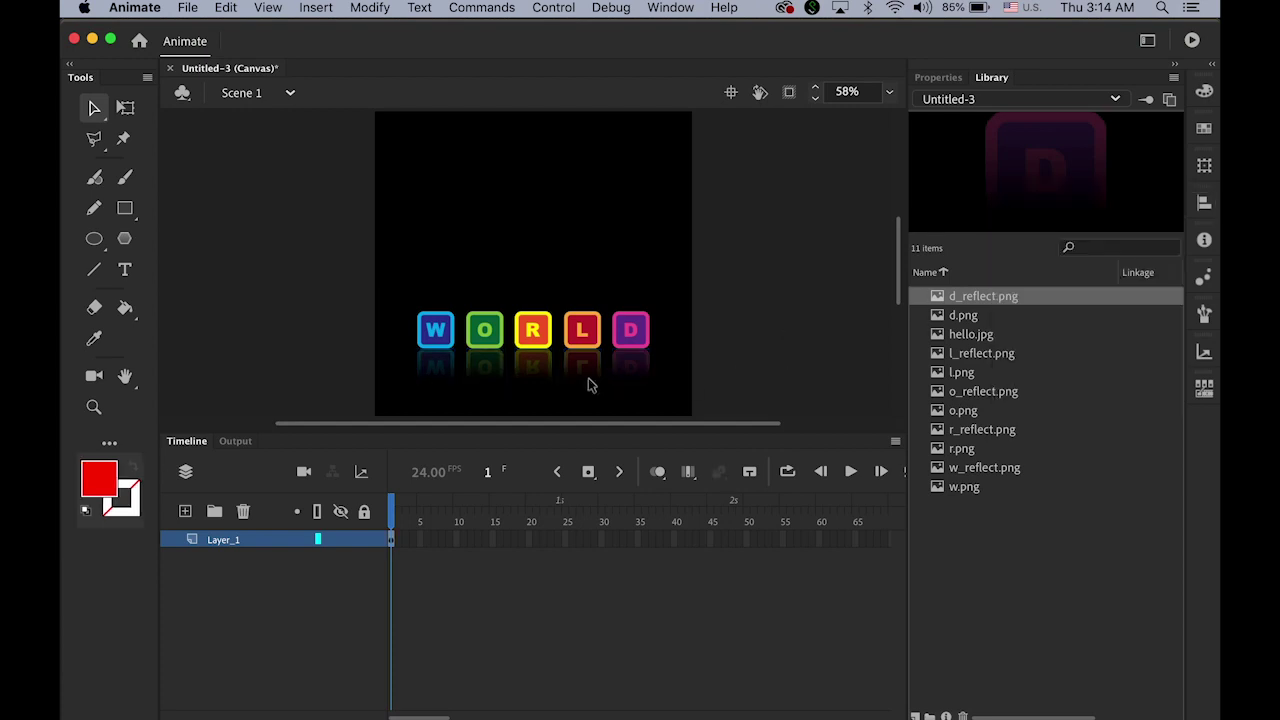
pyautogui.moveTo(369, 360); pyautogui.dragTo(718, 416)
pyautogui.click(857, 403)
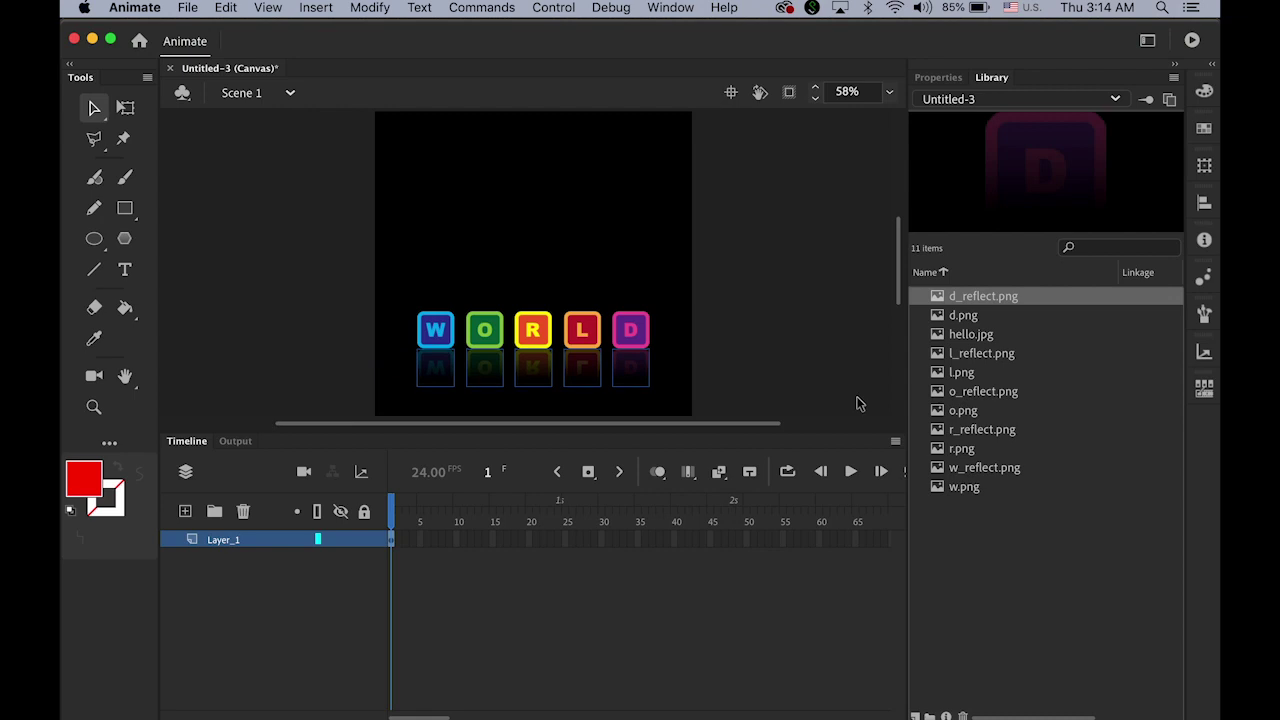
pyautogui.click(813, 393)
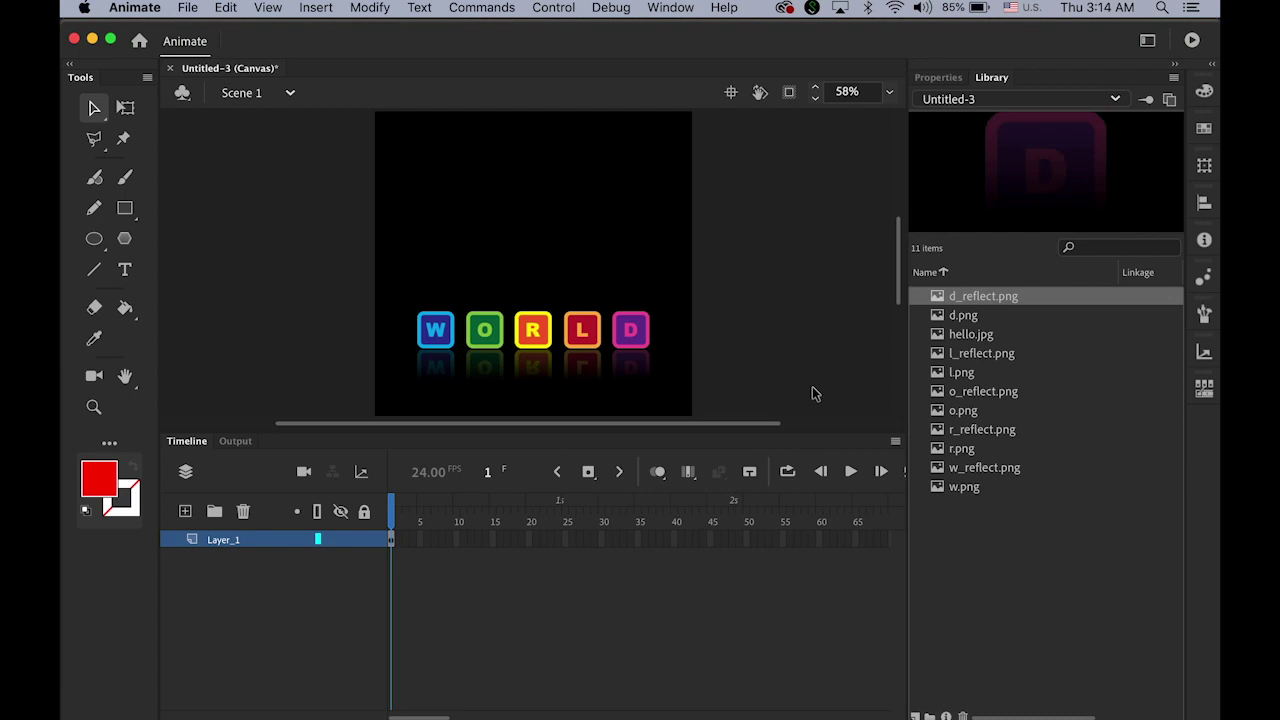
# Distribute all the tiles and reflections to separate layers and delete the empty Layer_1
pyautogui.moveTo(324, 257); pyautogui.dragTo(890, 416)
pyautogui.click(386, 7)
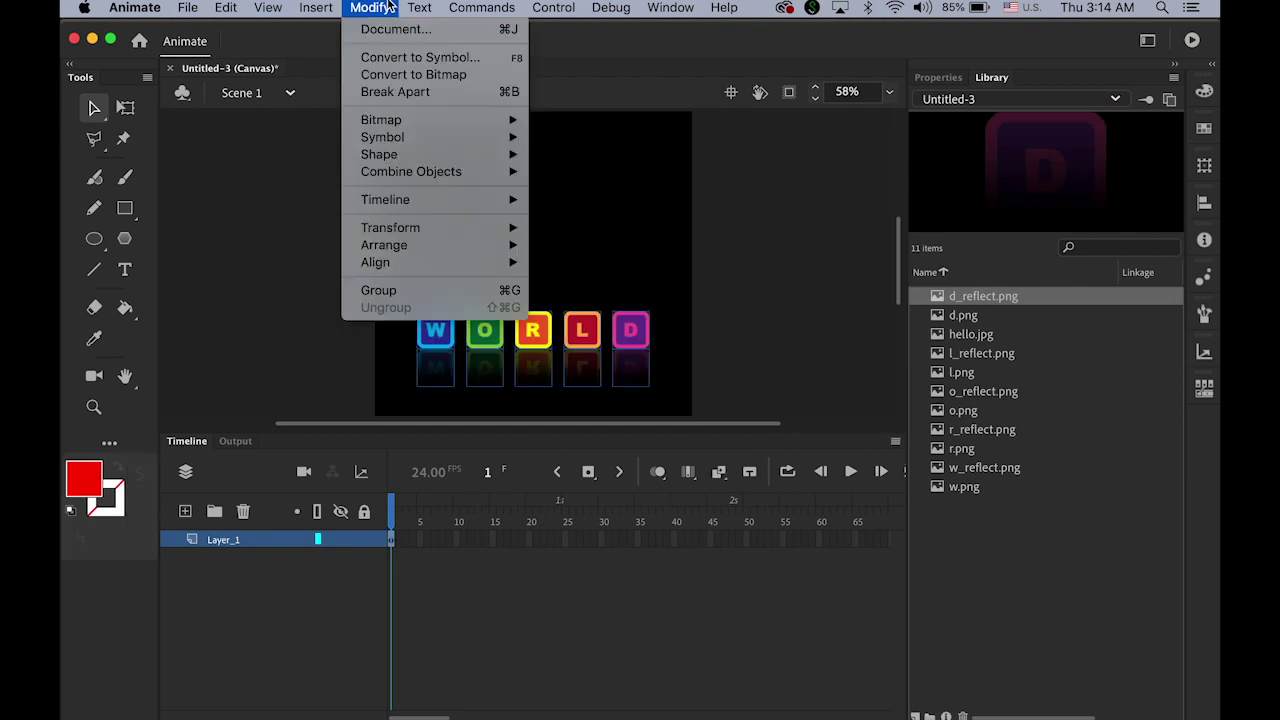
pyautogui.moveTo(430, 206)
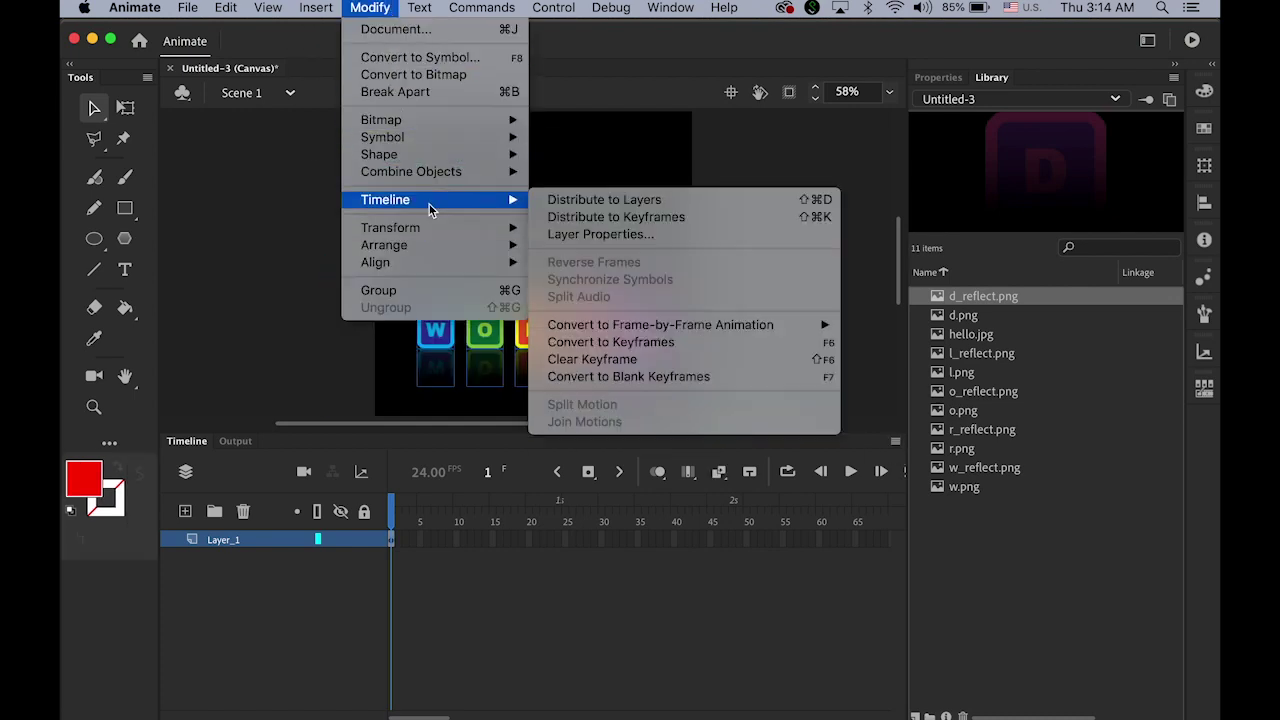
pyautogui.click(609, 200)
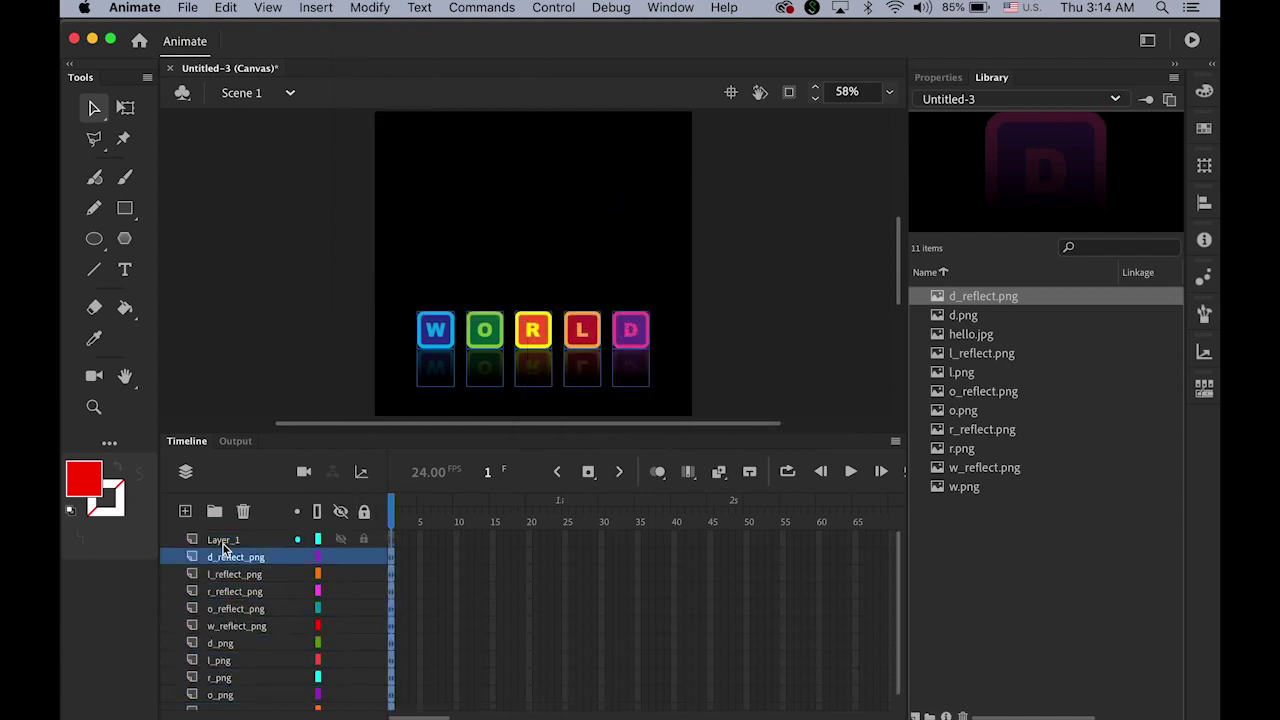
pyautogui.click(222, 543)
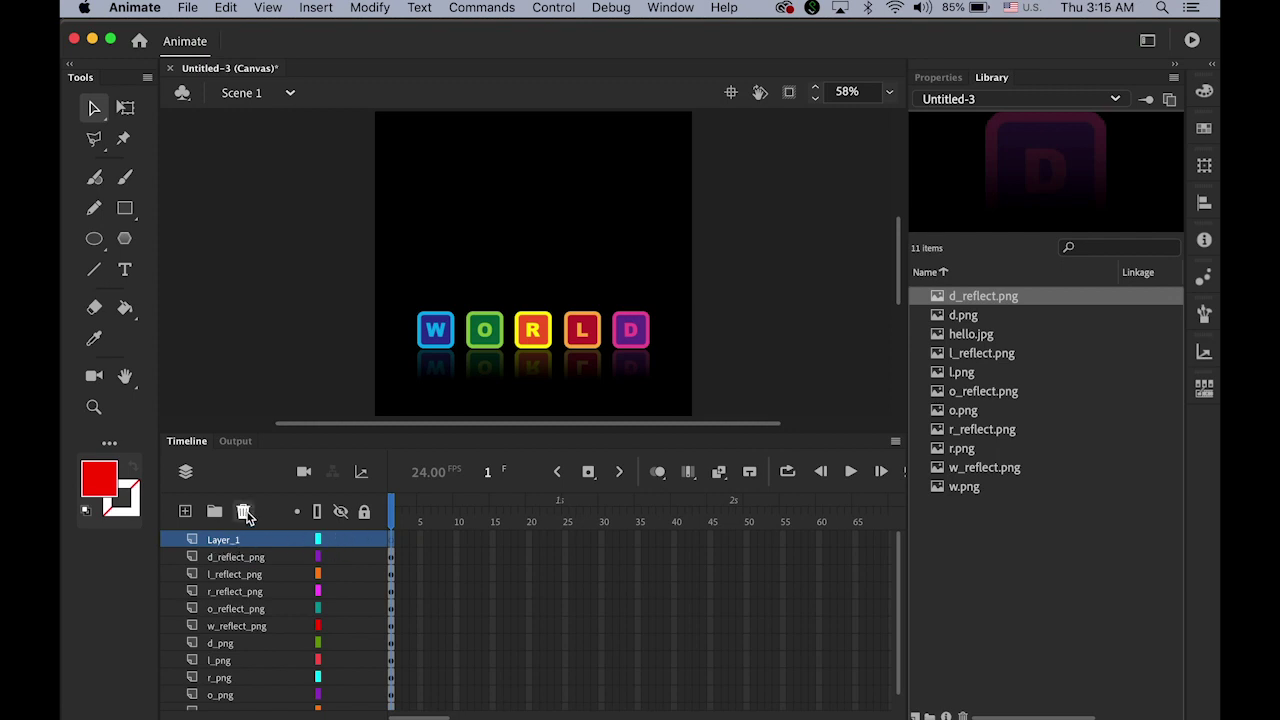
pyautogui.click(244, 511)
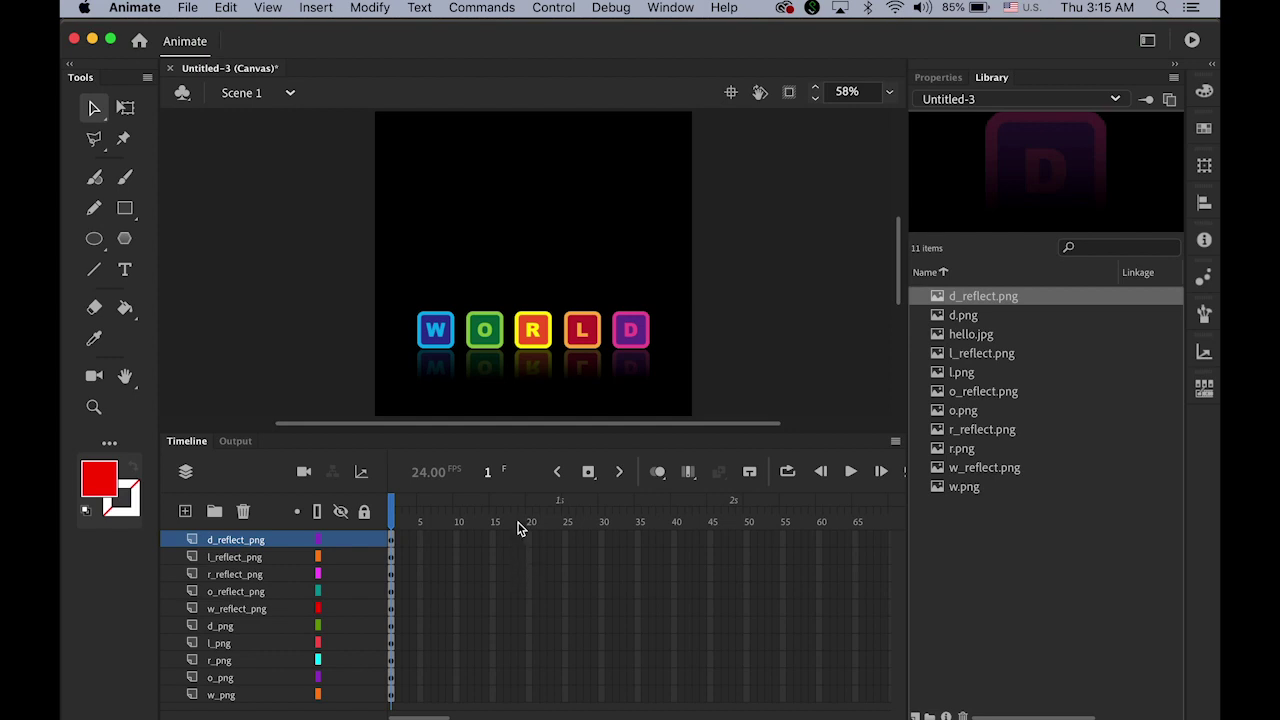
# Reorder the layers so each reflection layer sits directly beneath its matching letter layer
pyautogui.click(231, 610)
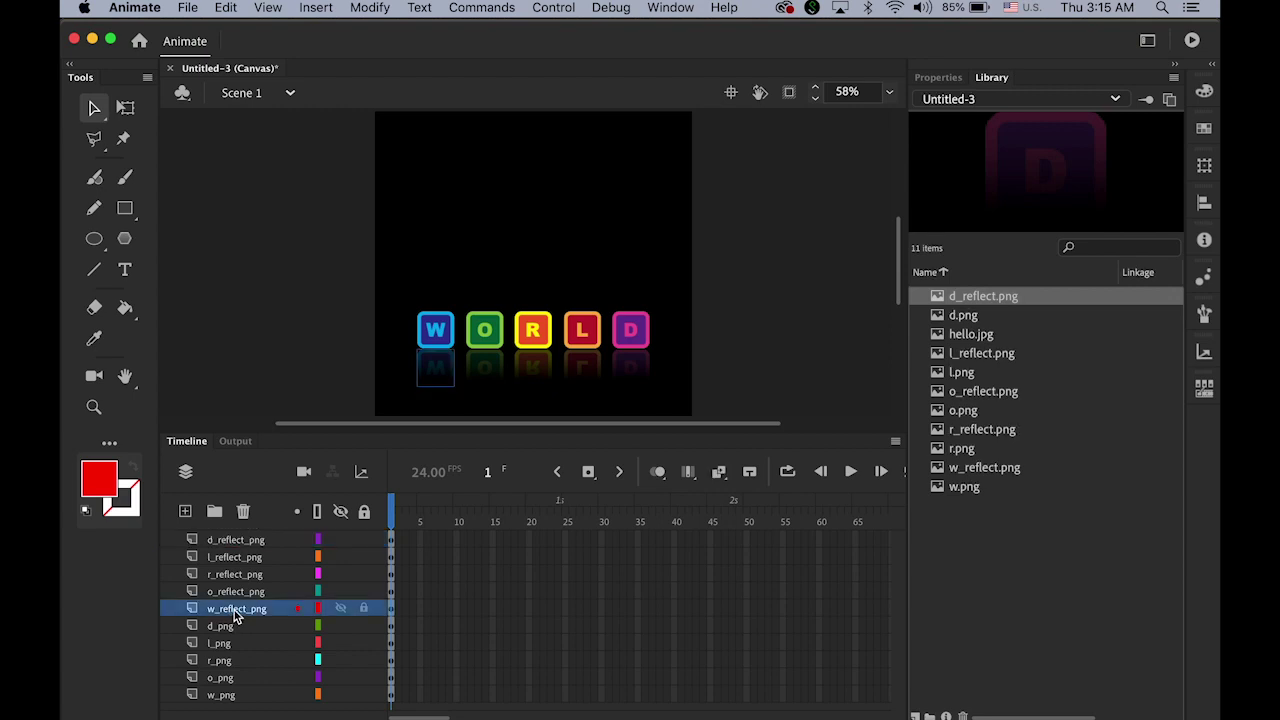
pyautogui.moveTo(235, 617); pyautogui.dragTo(250, 704)
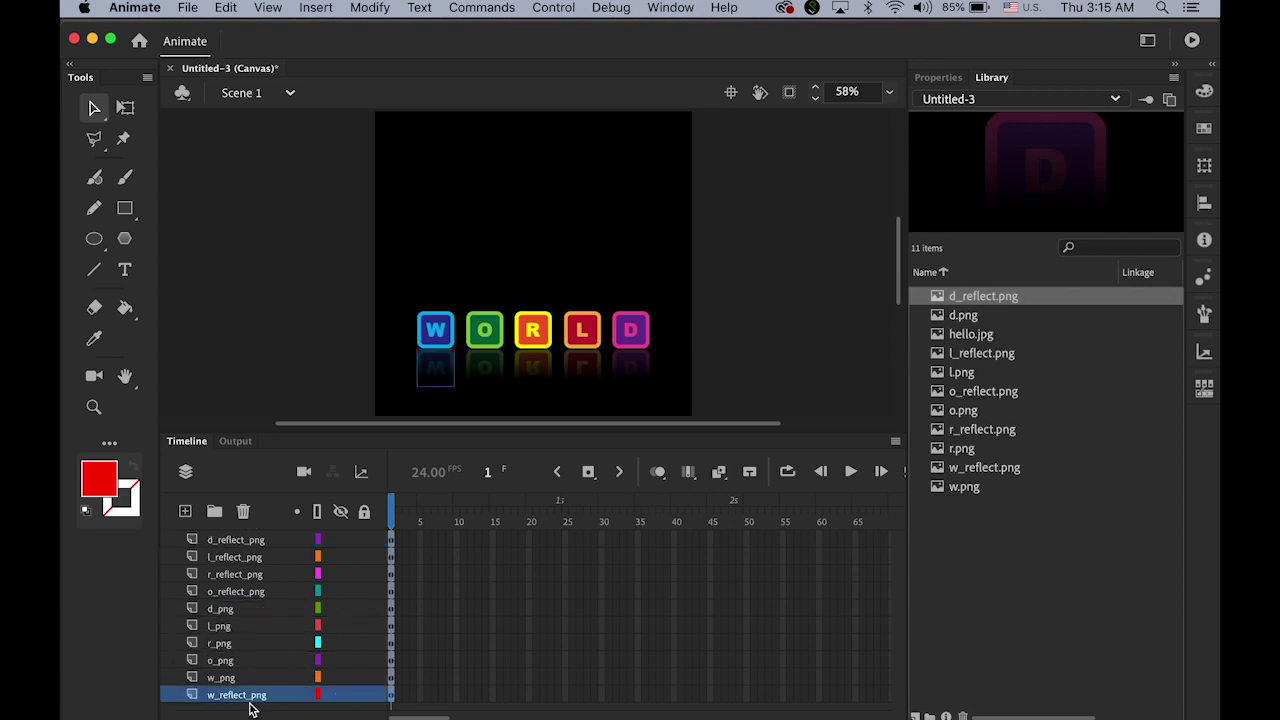
pyautogui.moveTo(233, 596); pyautogui.dragTo(237, 670)
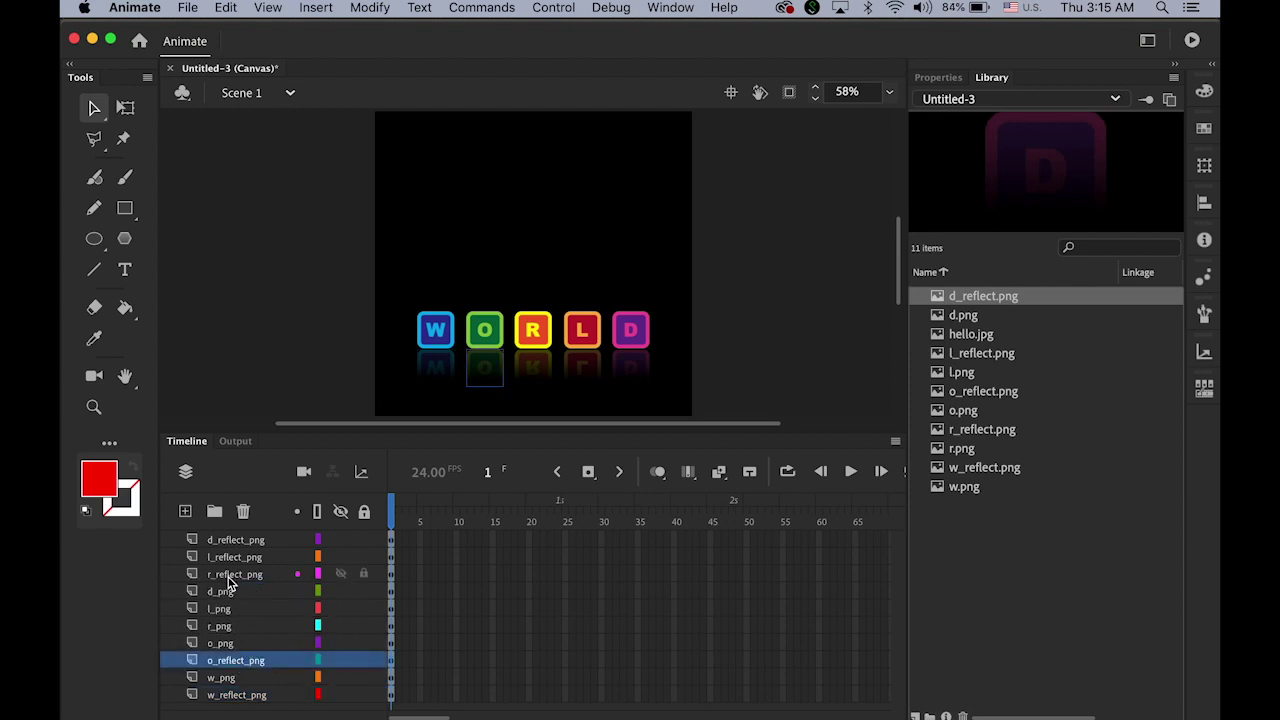
pyautogui.moveTo(229, 580); pyautogui.dragTo(232, 634)
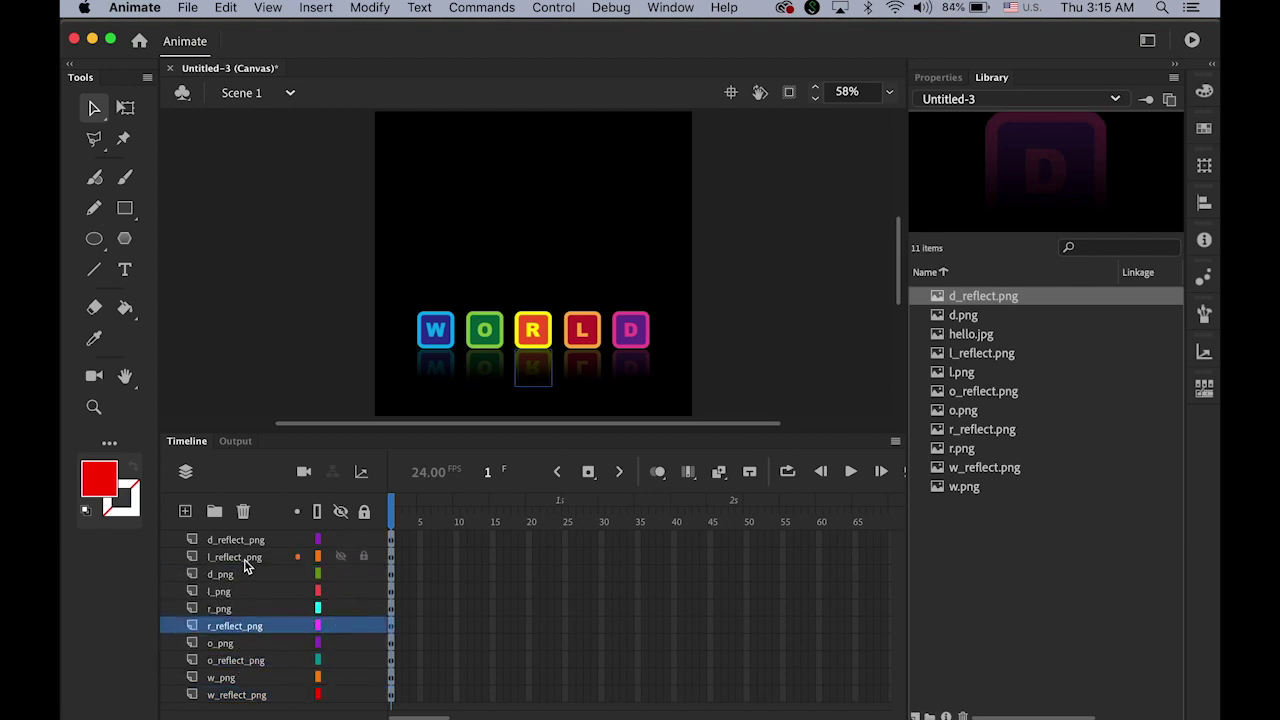
pyautogui.moveTo(246, 558); pyautogui.dragTo(246, 596)
pyautogui.moveTo(238, 547); pyautogui.dragTo(236, 566)
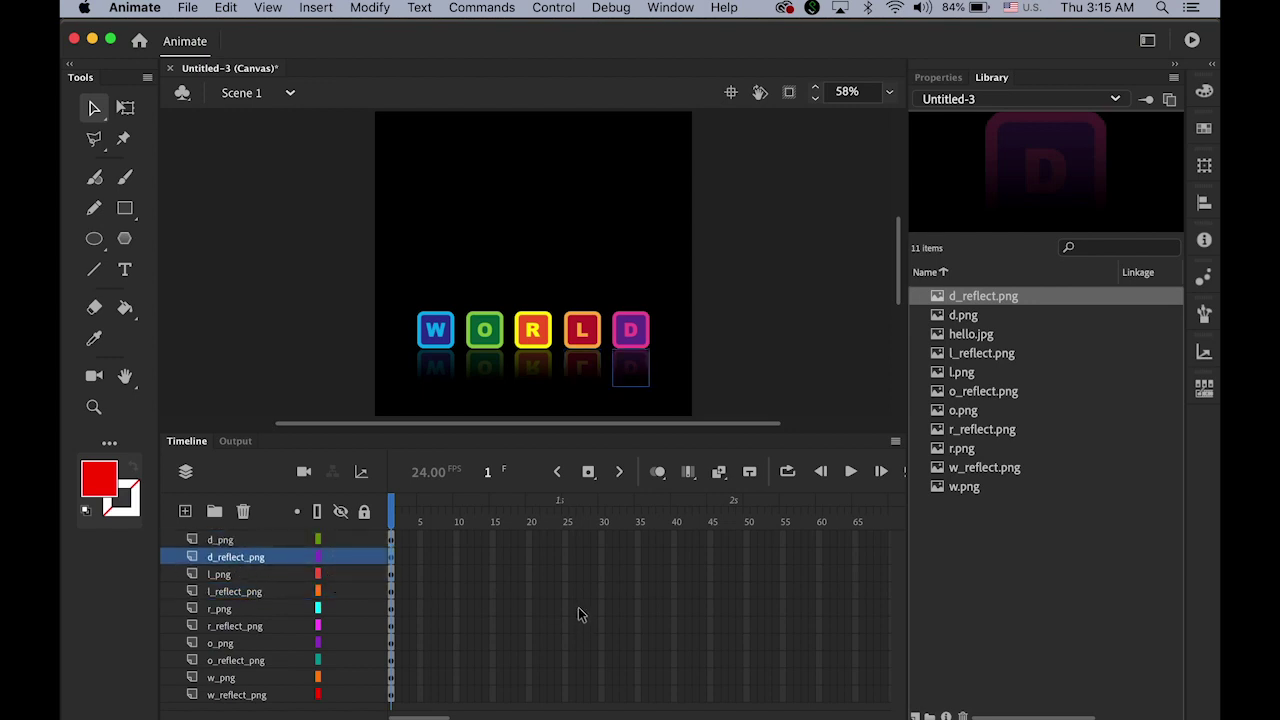
pyautogui.click(785, 404)
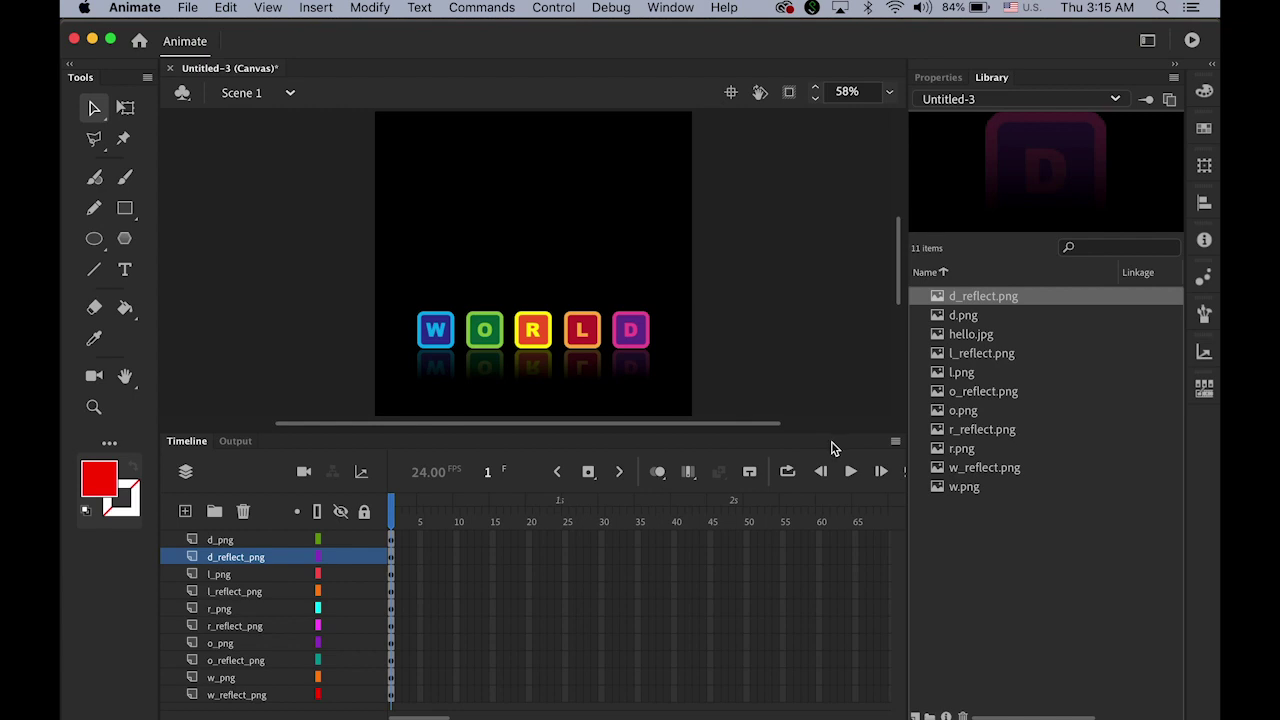
# Set the document frame rate to 10 FPS
pyautogui.click(241, 541)
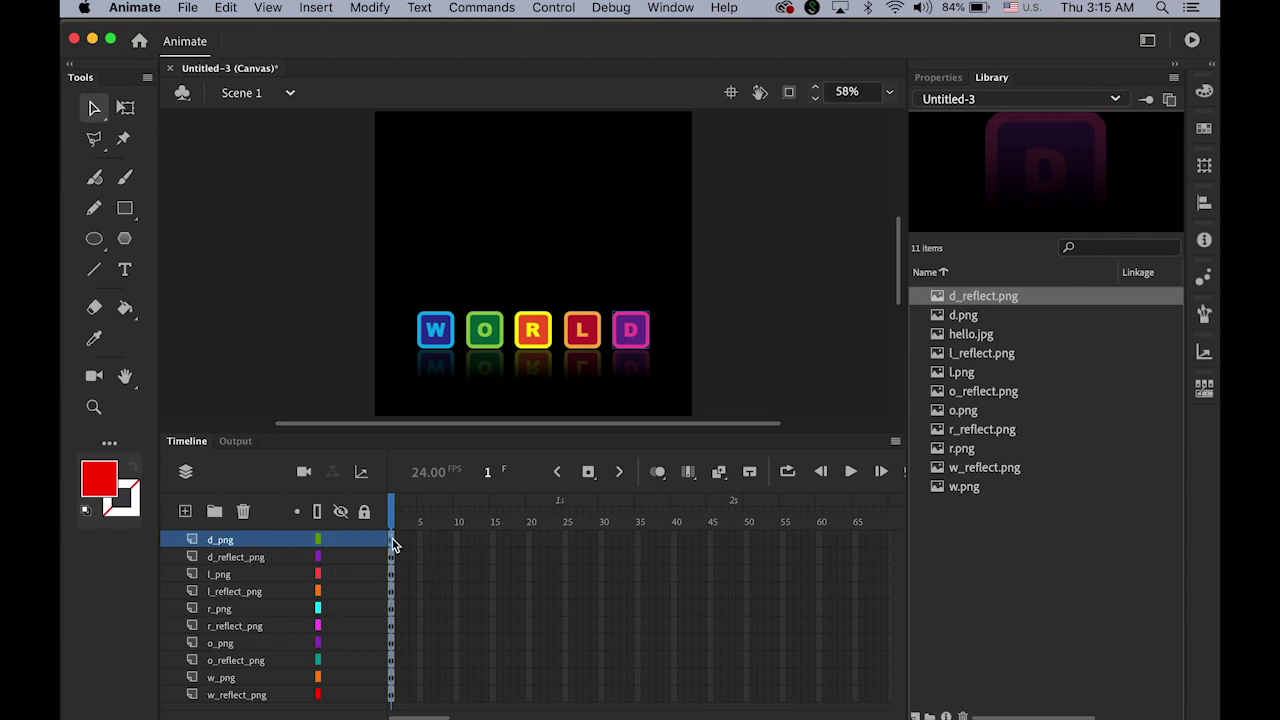
pyautogui.click(941, 79)
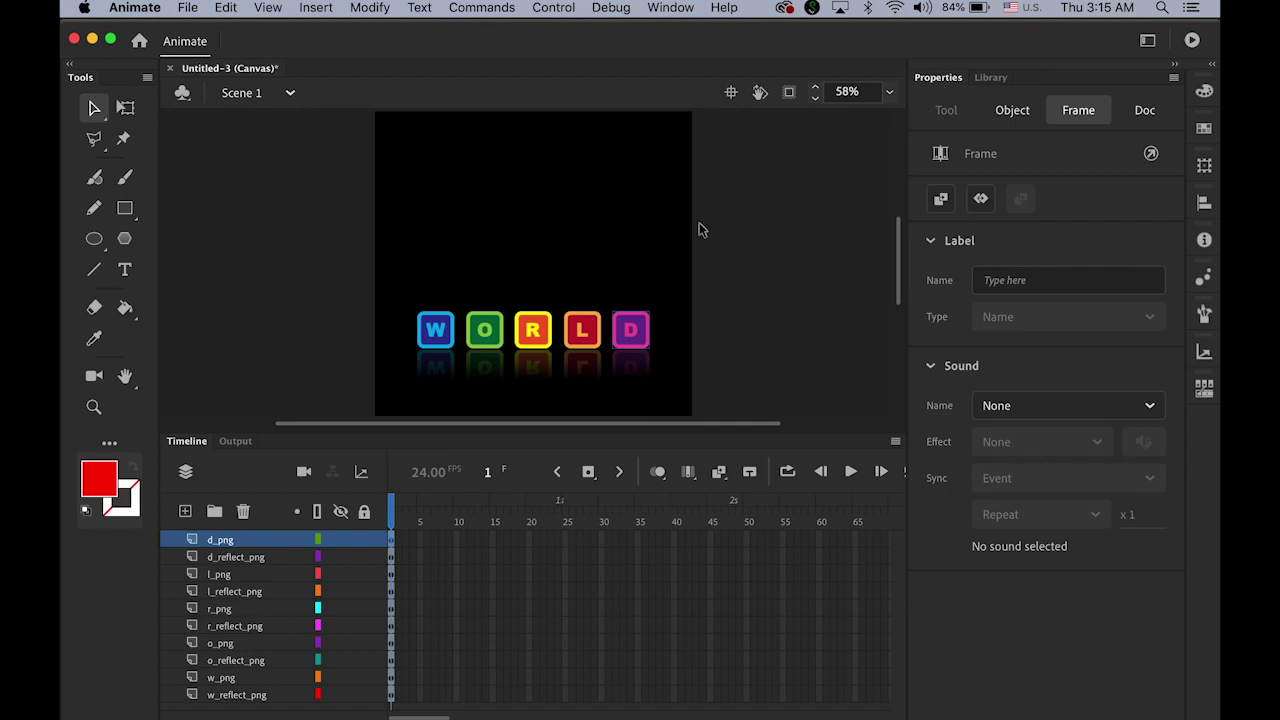
pyautogui.click(647, 204)
pyautogui.click(977, 549)
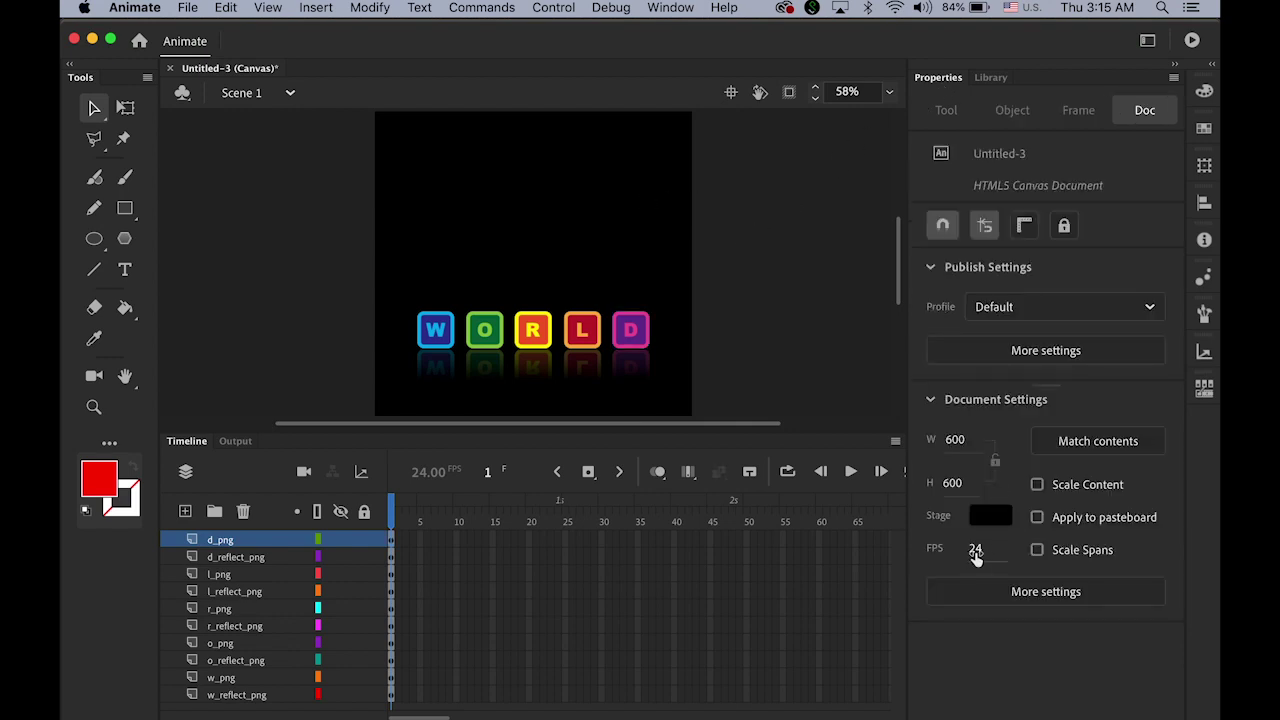
pyautogui.write('10')
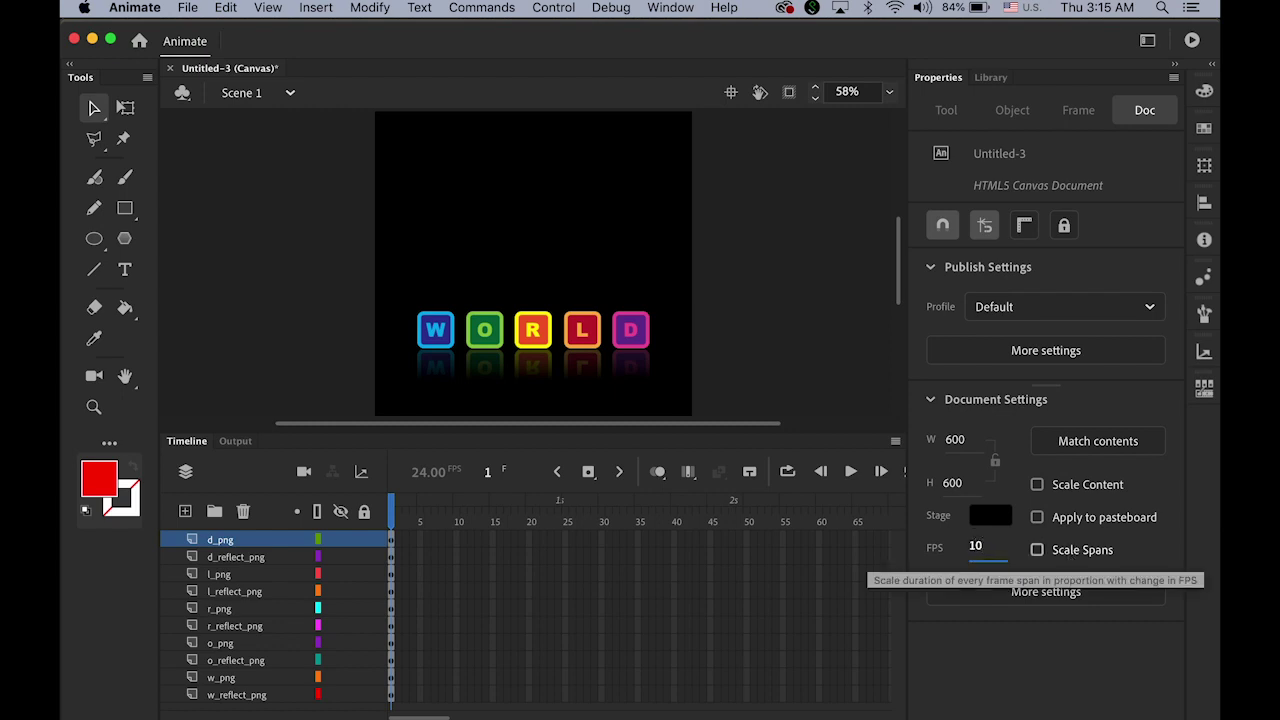
pyautogui.press('Return')
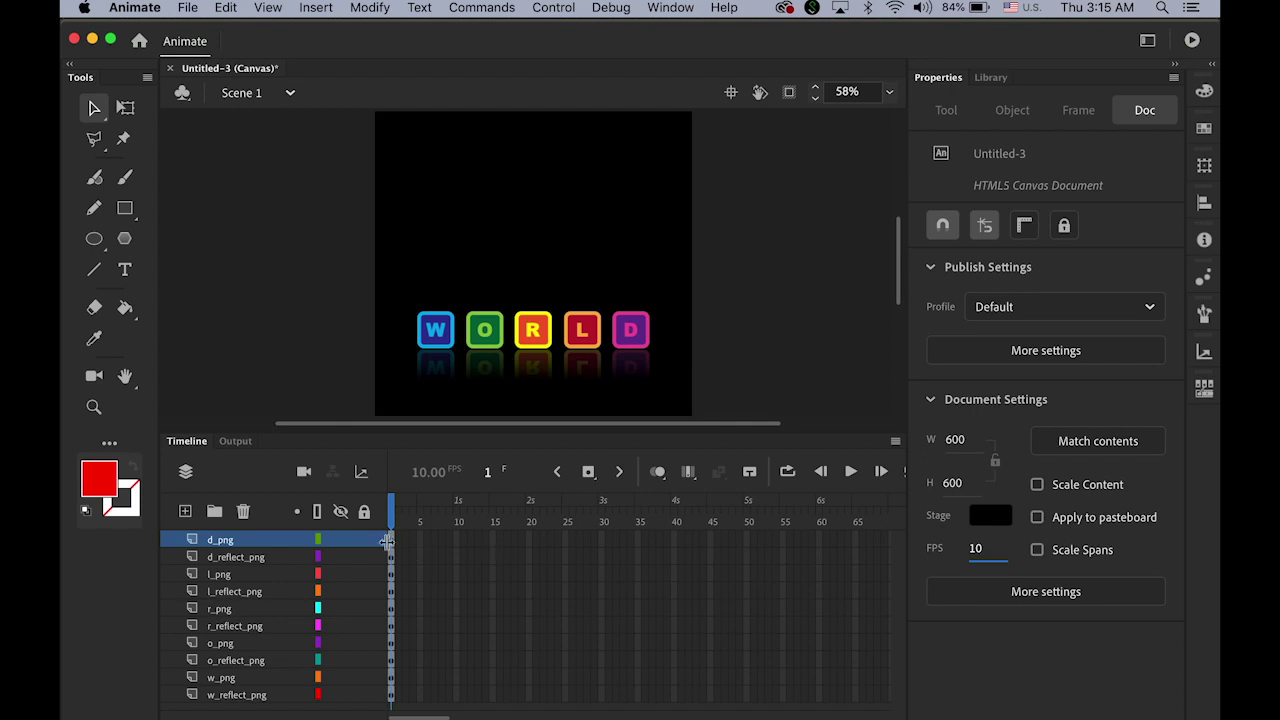
# Create a classic tween on all ten letter and reflection layers and insert keyframes on them at frame 10
pyautogui.click(393, 547)
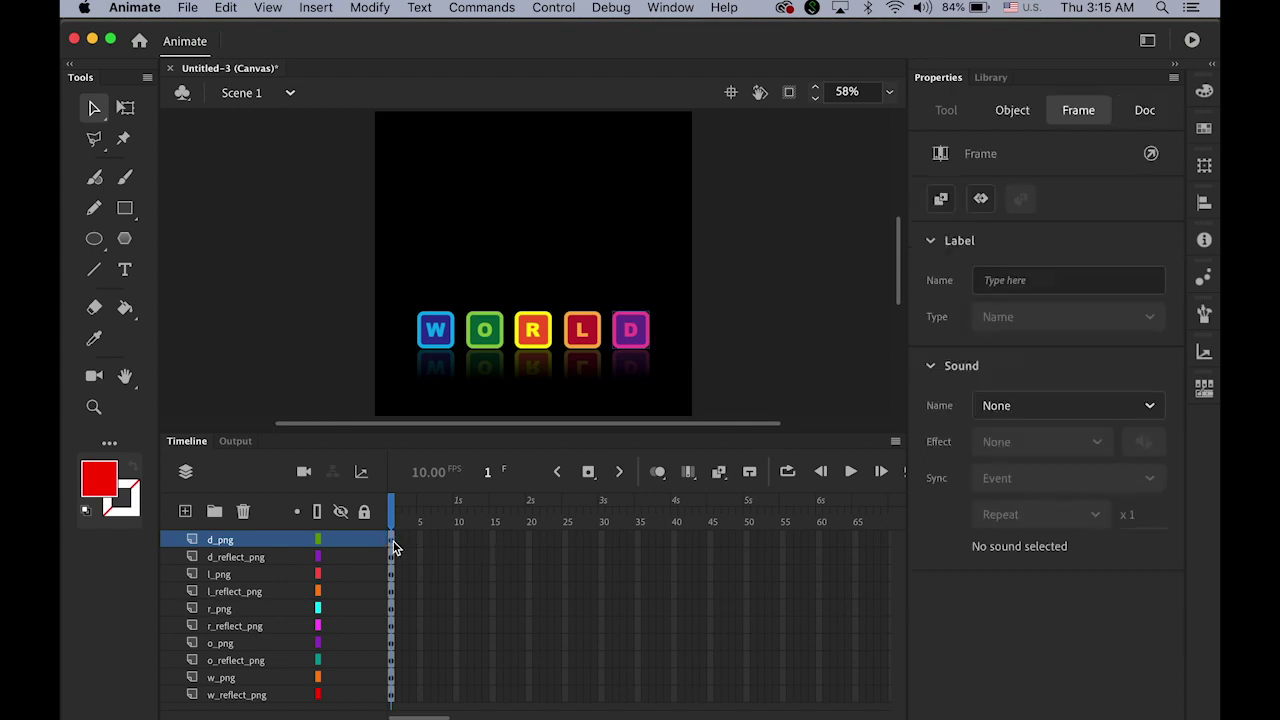
pyautogui.click(391, 695)
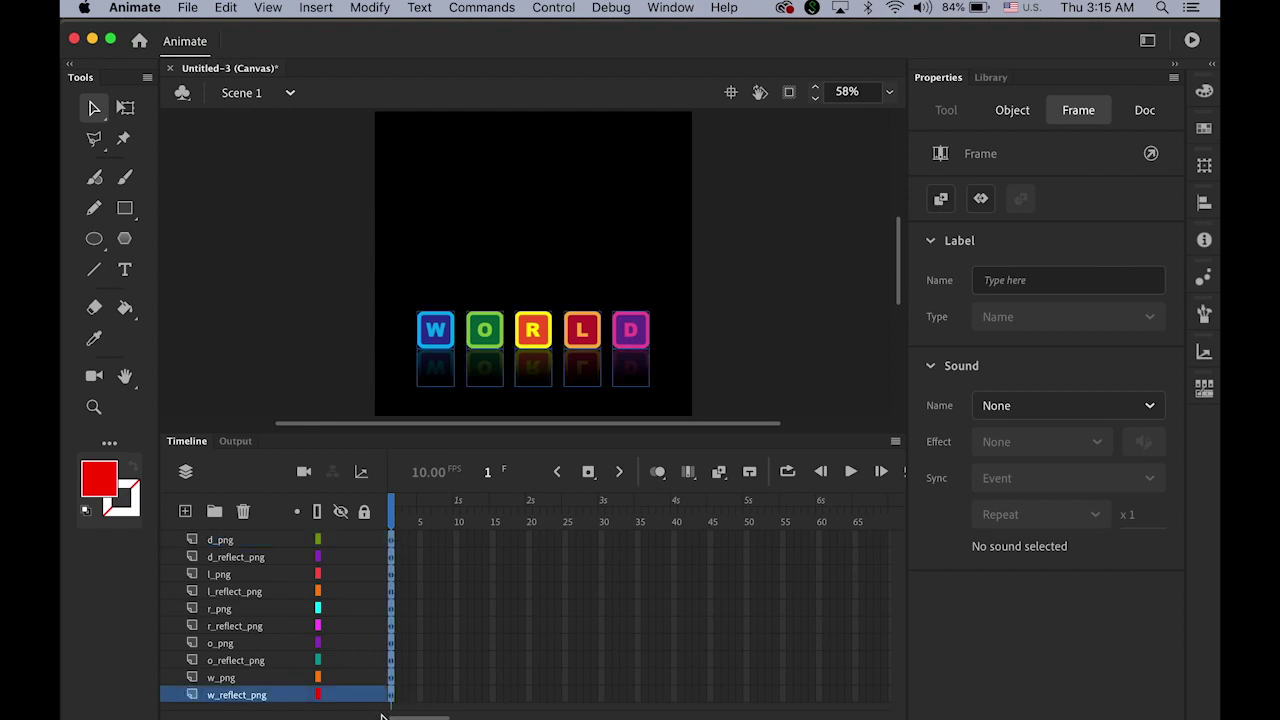
pyautogui.click(325, 8)
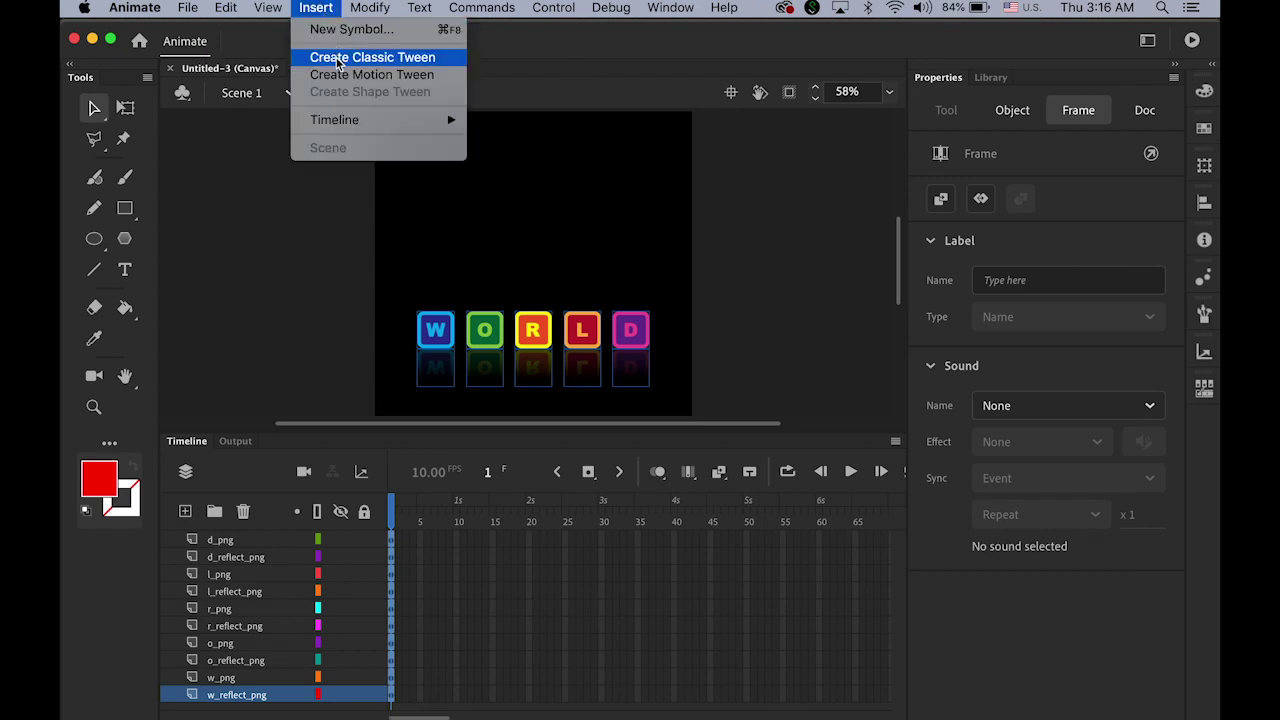
pyautogui.click(372, 57)
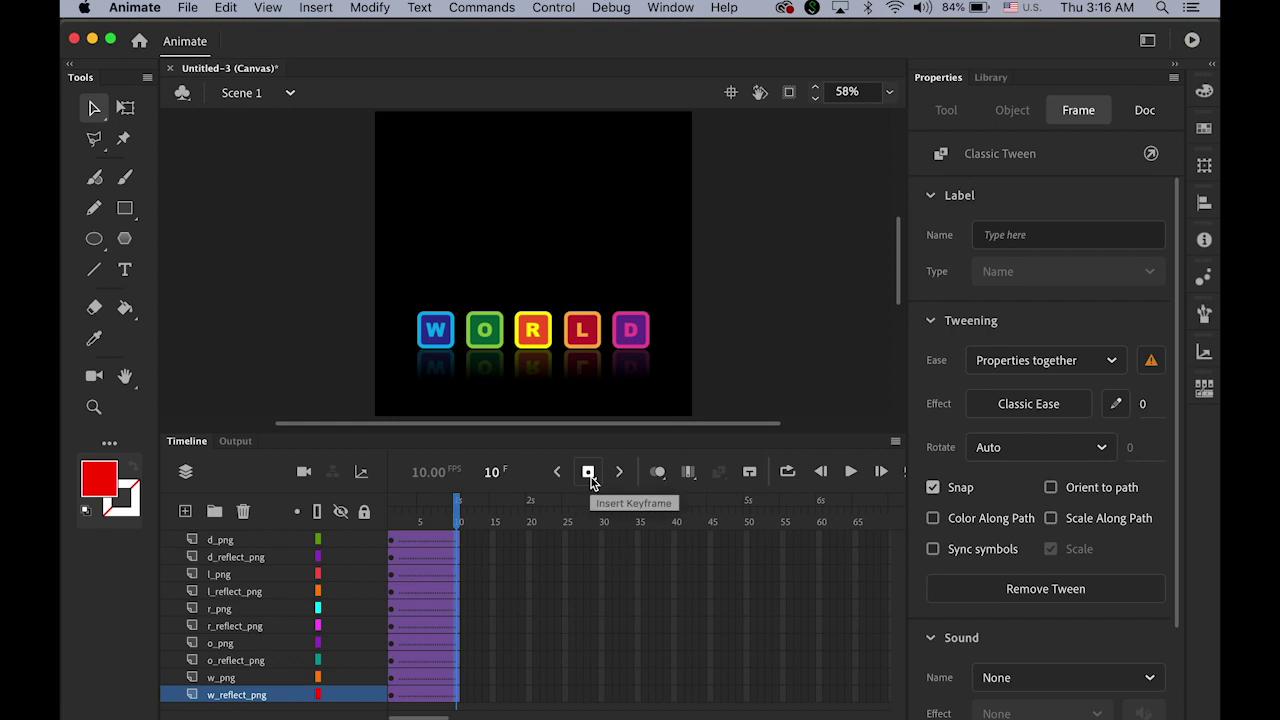
pyautogui.press('super+a')
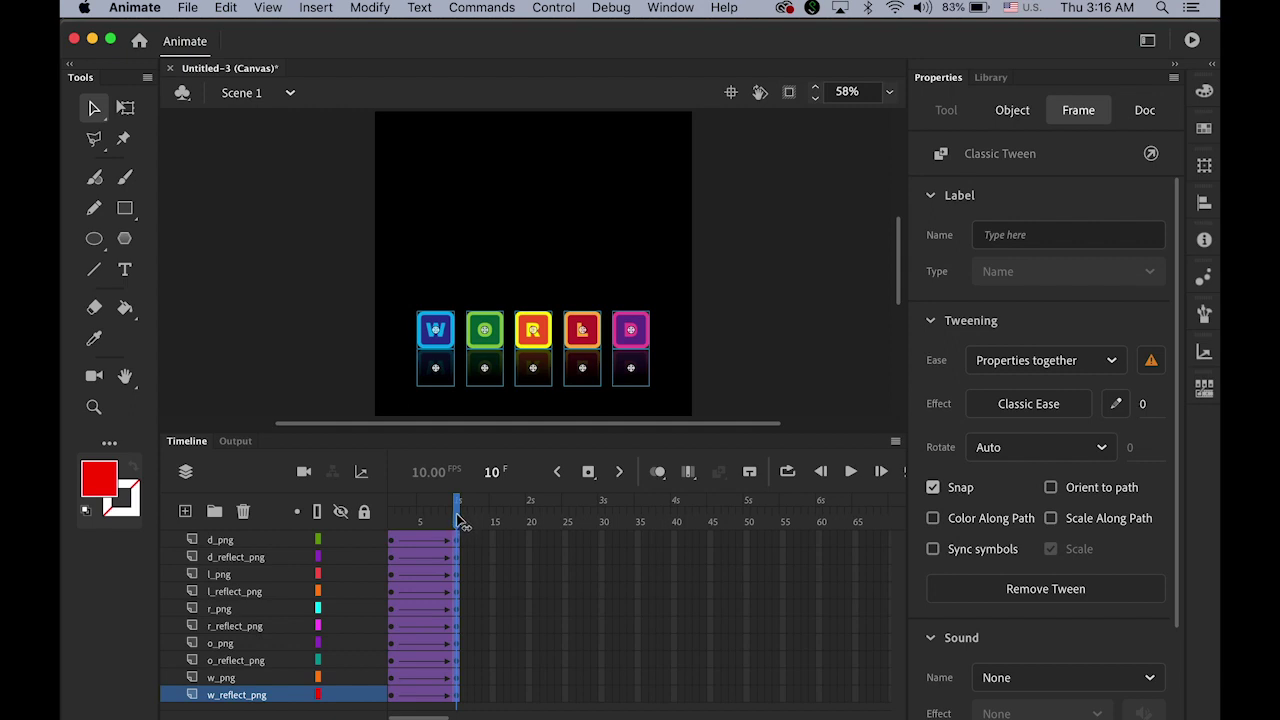
# At frame 1, move the five letter tiles straight up to just above the stage, at Y about -81
pyautogui.moveTo(458, 521); pyautogui.dragTo(374, 521)
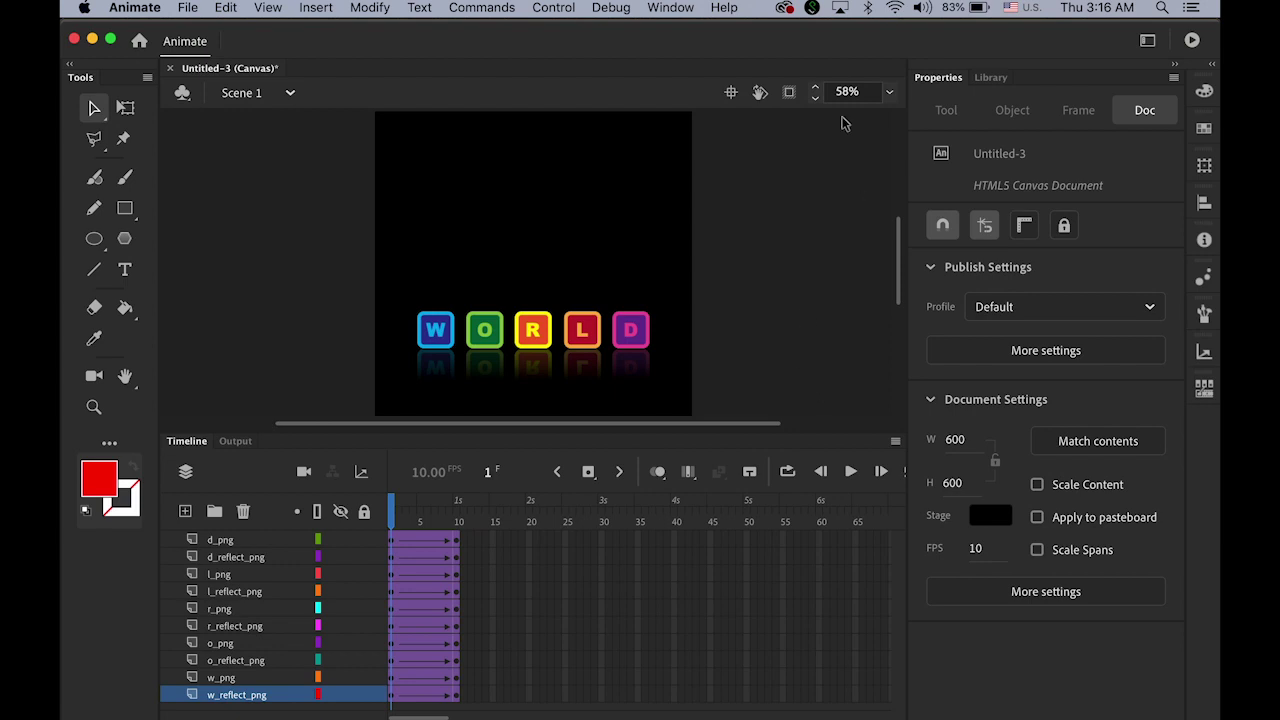
pyautogui.moveTo(860, 91); pyautogui.dragTo(814, 96)
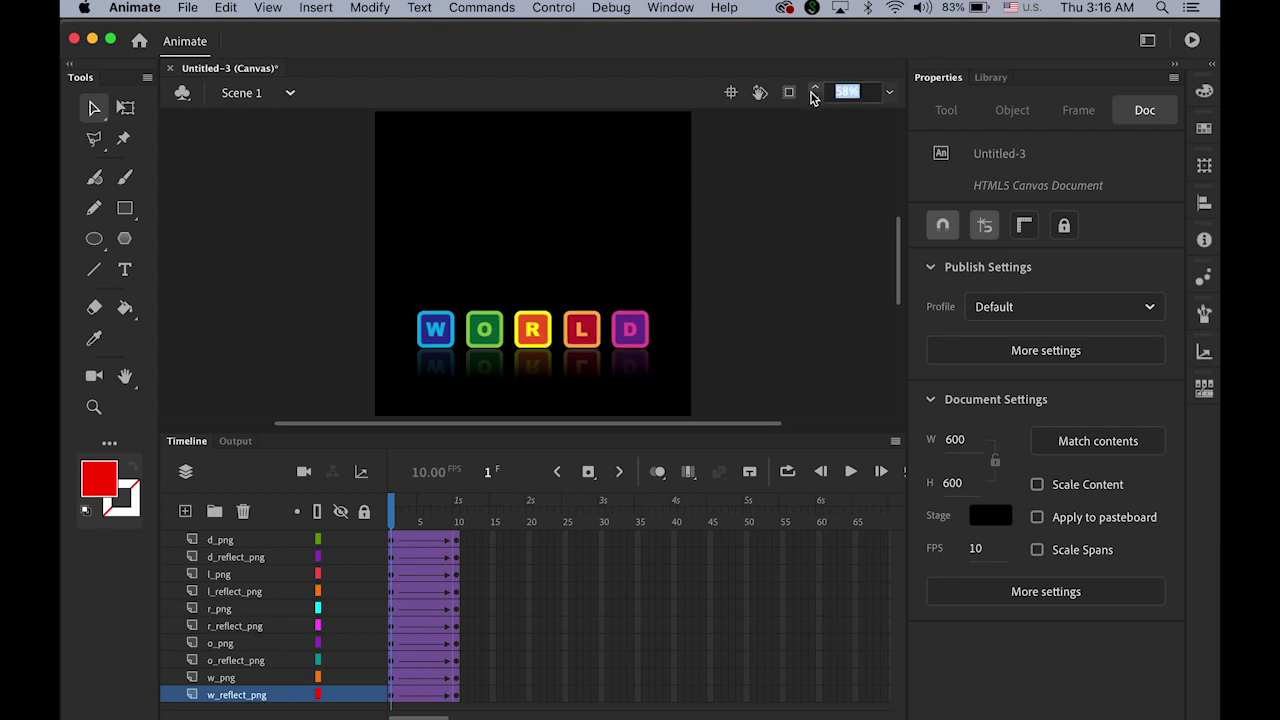
pyautogui.write('40')
pyautogui.press('Return')
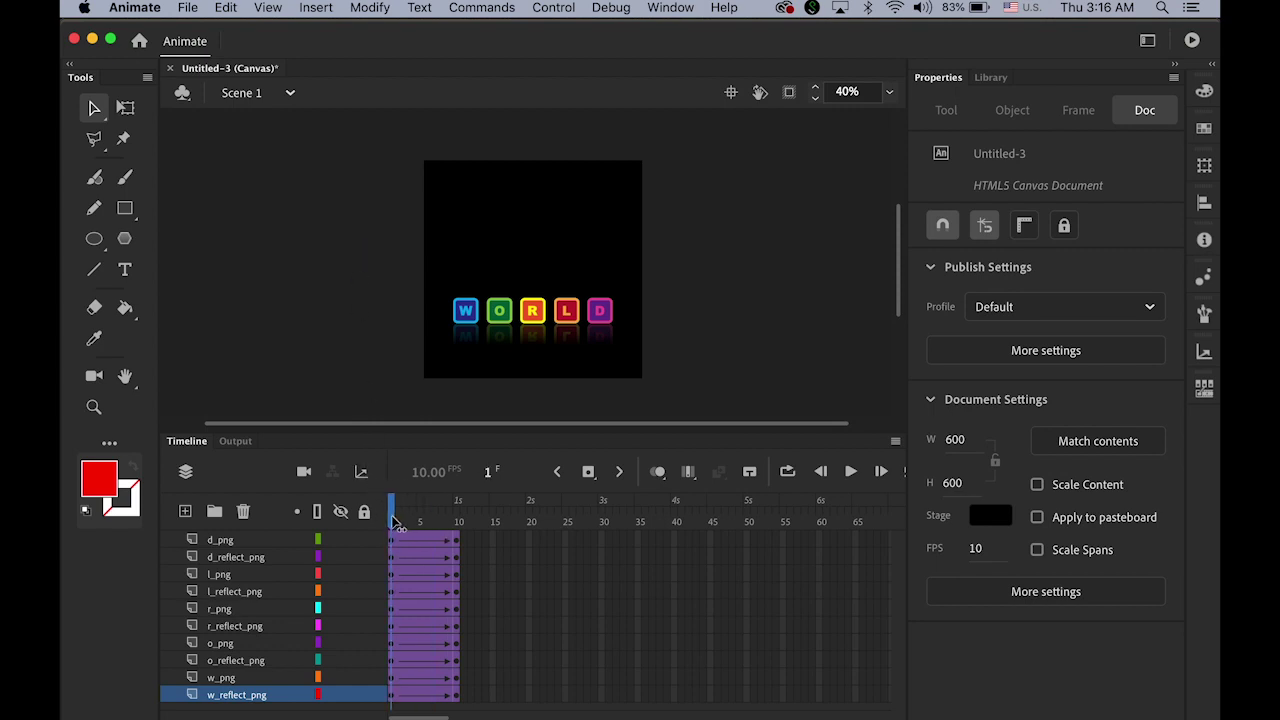
pyautogui.moveTo(362, 265); pyautogui.dragTo(650, 310)
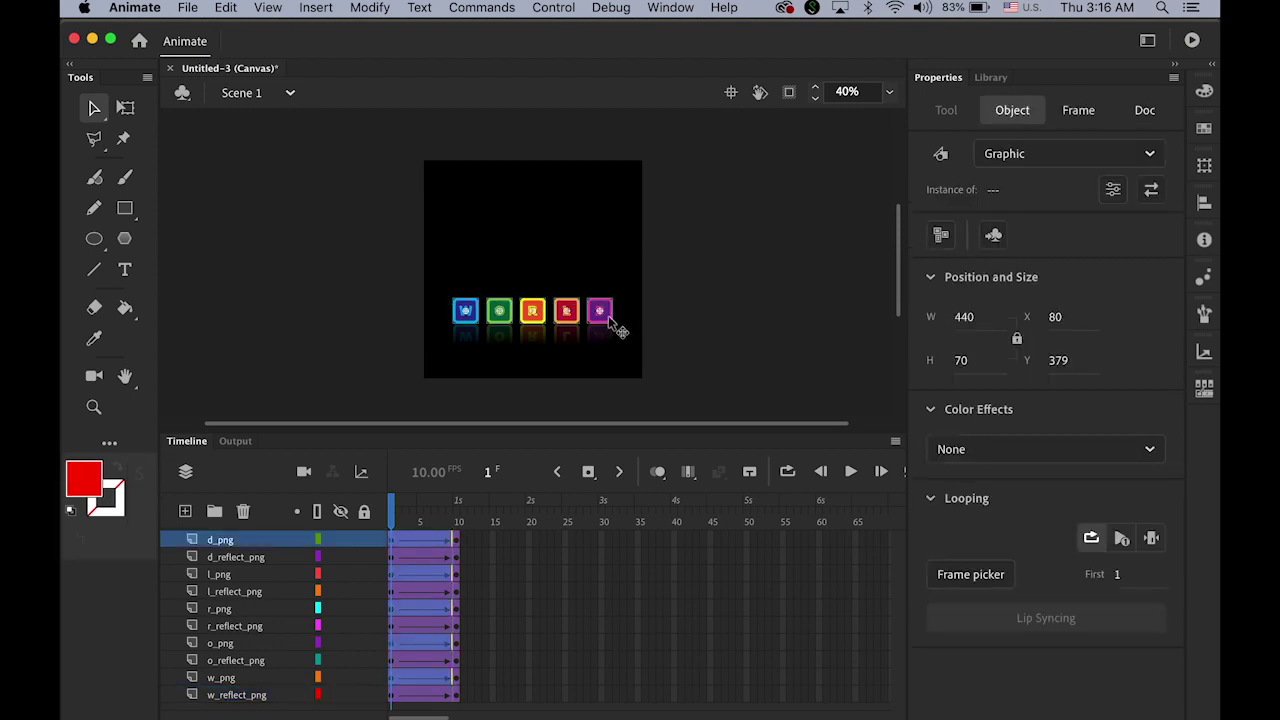
pyautogui.moveTo(609, 318); pyautogui.dragTo(600, 149)
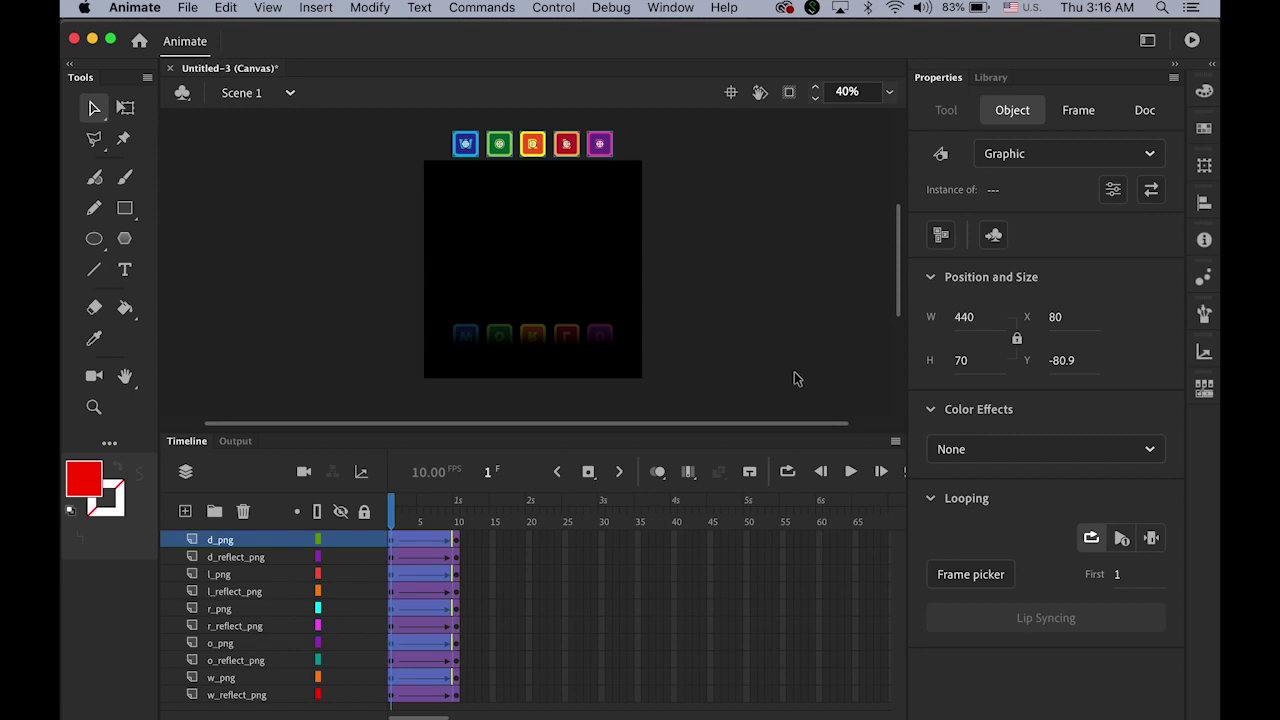
# At frame 1, move the five reflections down to just below the stage, and scrub between frames 1 and 10 to check the motion
pyautogui.moveTo(344, 304); pyautogui.dragTo(698, 388)
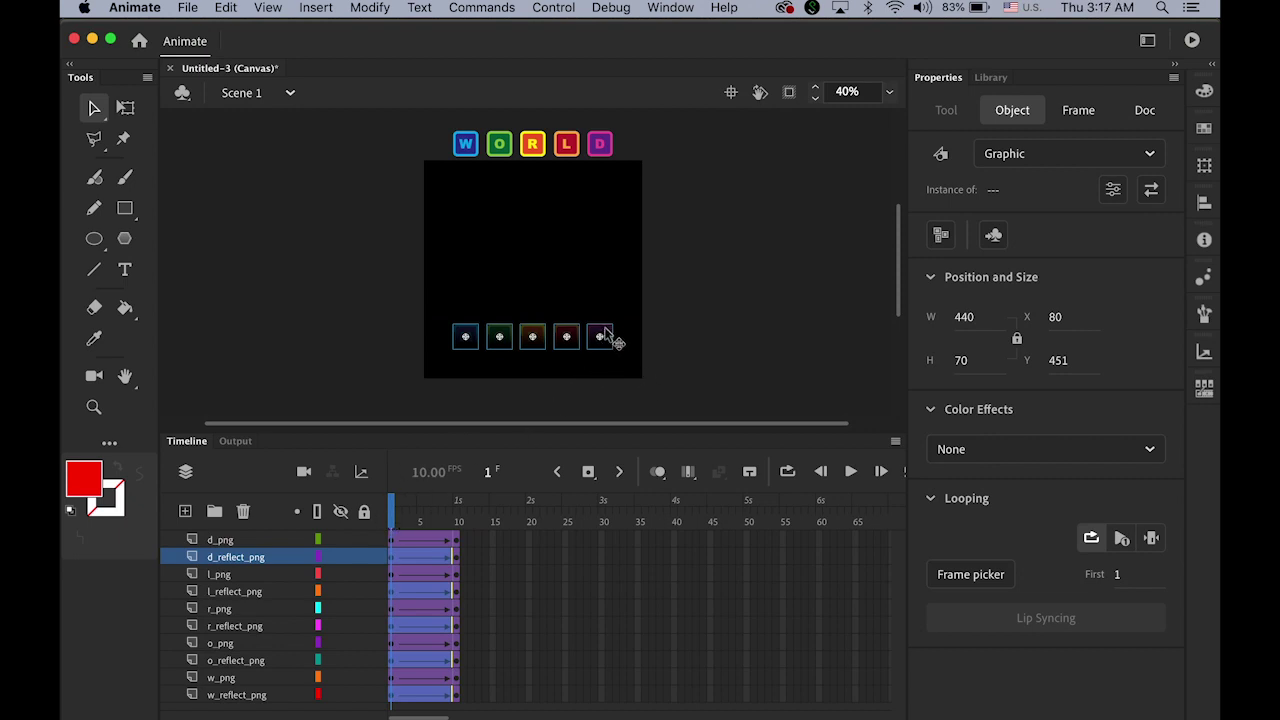
pyautogui.moveTo(605, 327); pyautogui.dragTo(611, 396)
pyautogui.click(742, 370)
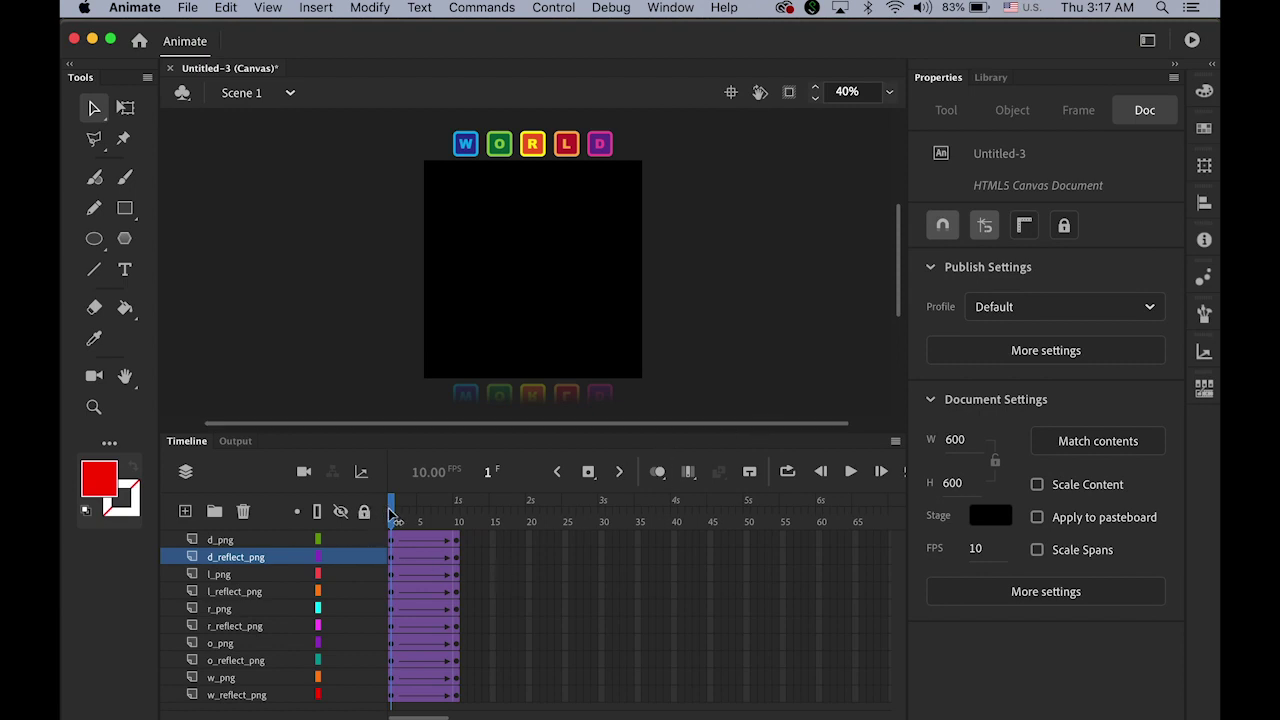
pyautogui.moveTo(391, 515); pyautogui.dragTo(457, 515)
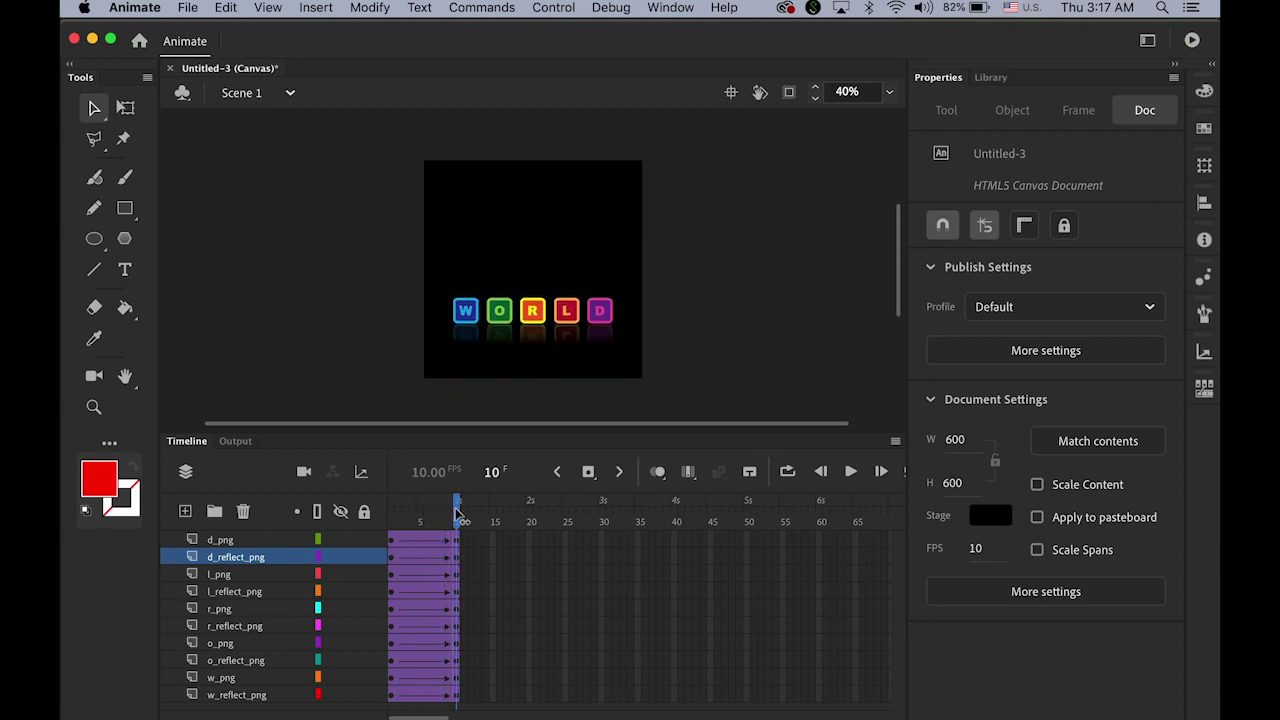
pyautogui.click(391, 516)
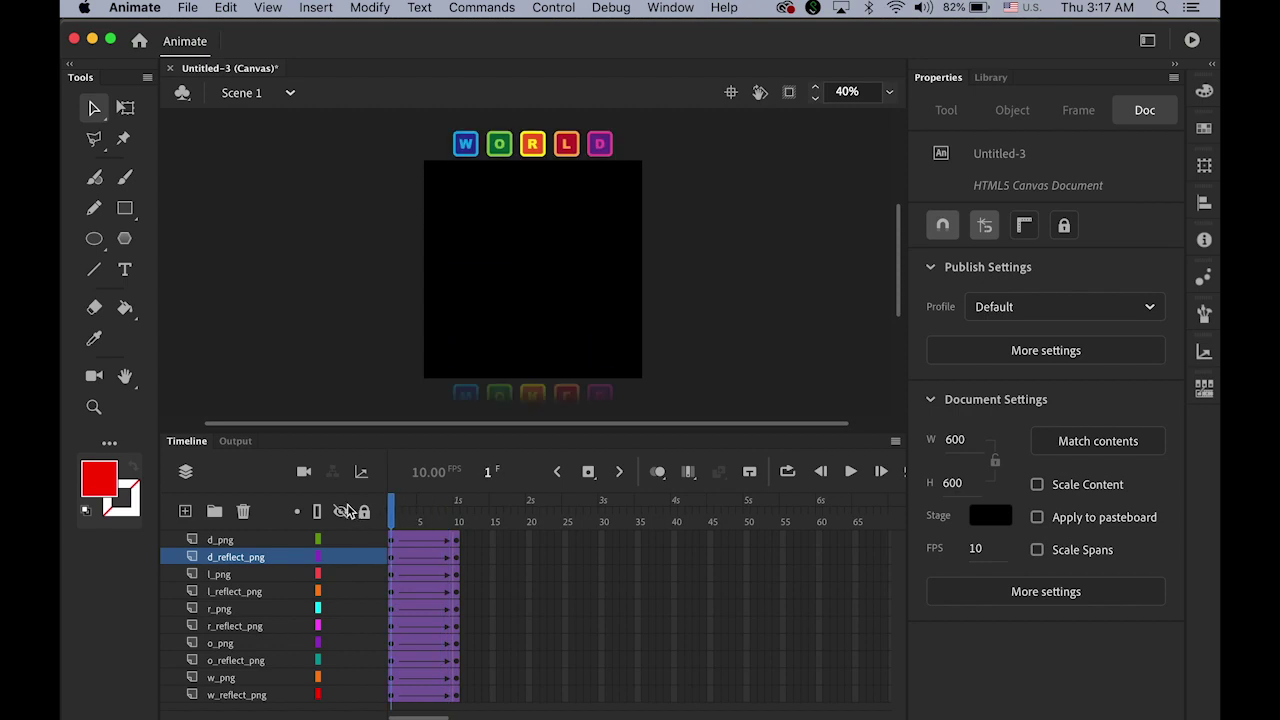
# Set the document frame rate to 24 FPS and play the animation to preview it
pyautogui.click(977, 556)
pyautogui.write('24')
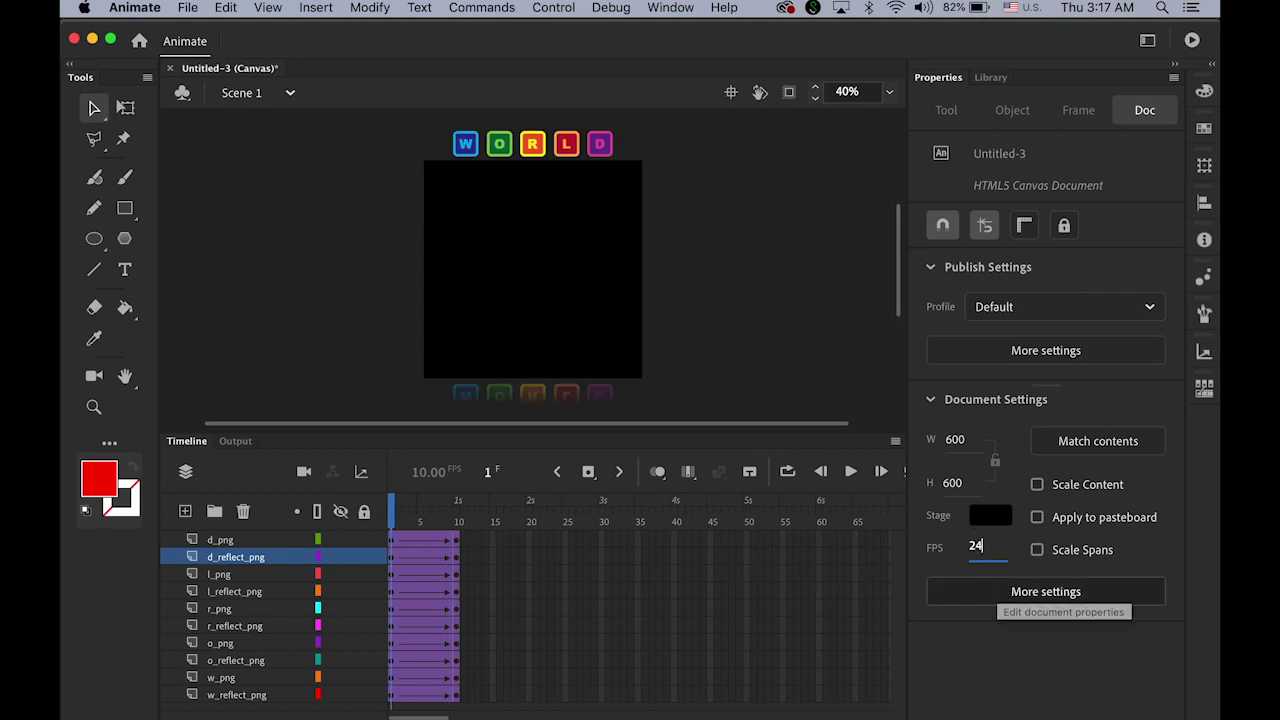
pyautogui.press('Return')
pyautogui.press('Return')
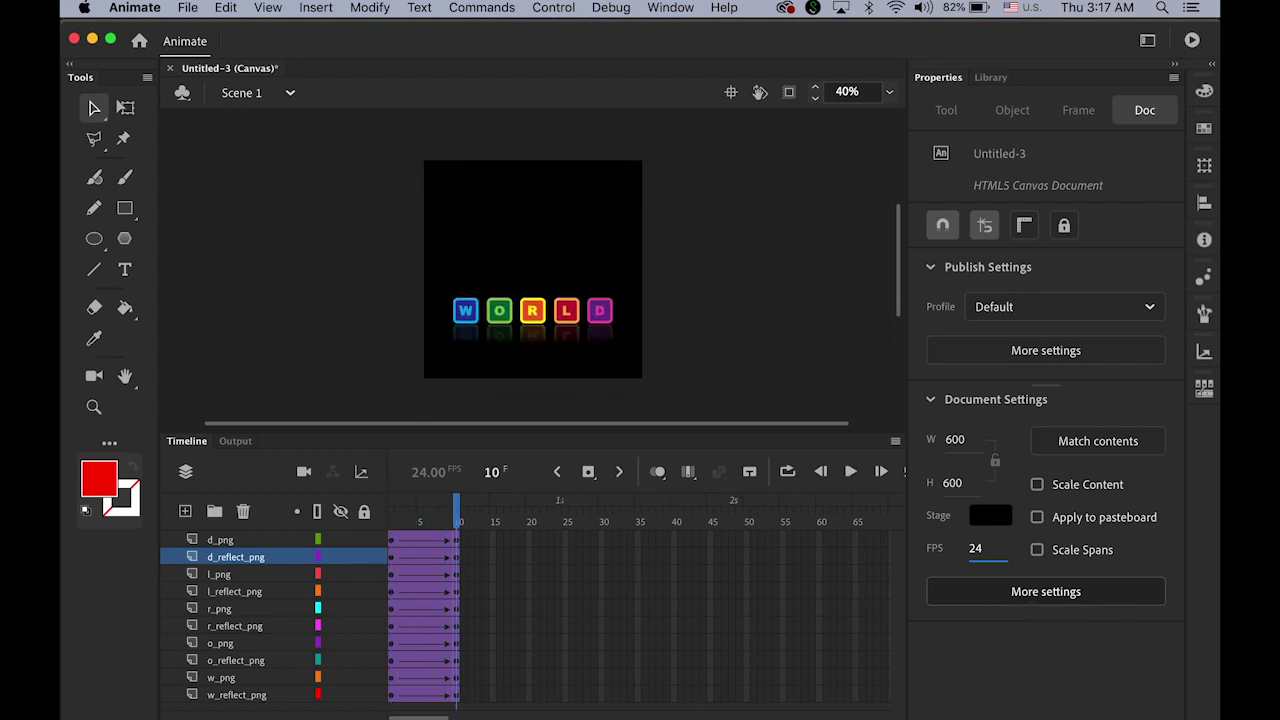
pyautogui.press('Return')
pyautogui.press('Return')
pyautogui.press('Return')
# Apply a Classic Ease-In of -100 to the tweens starting at frame 1 on all layers, and play the animation
pyautogui.moveTo(458, 522); pyautogui.dragTo(382, 527)
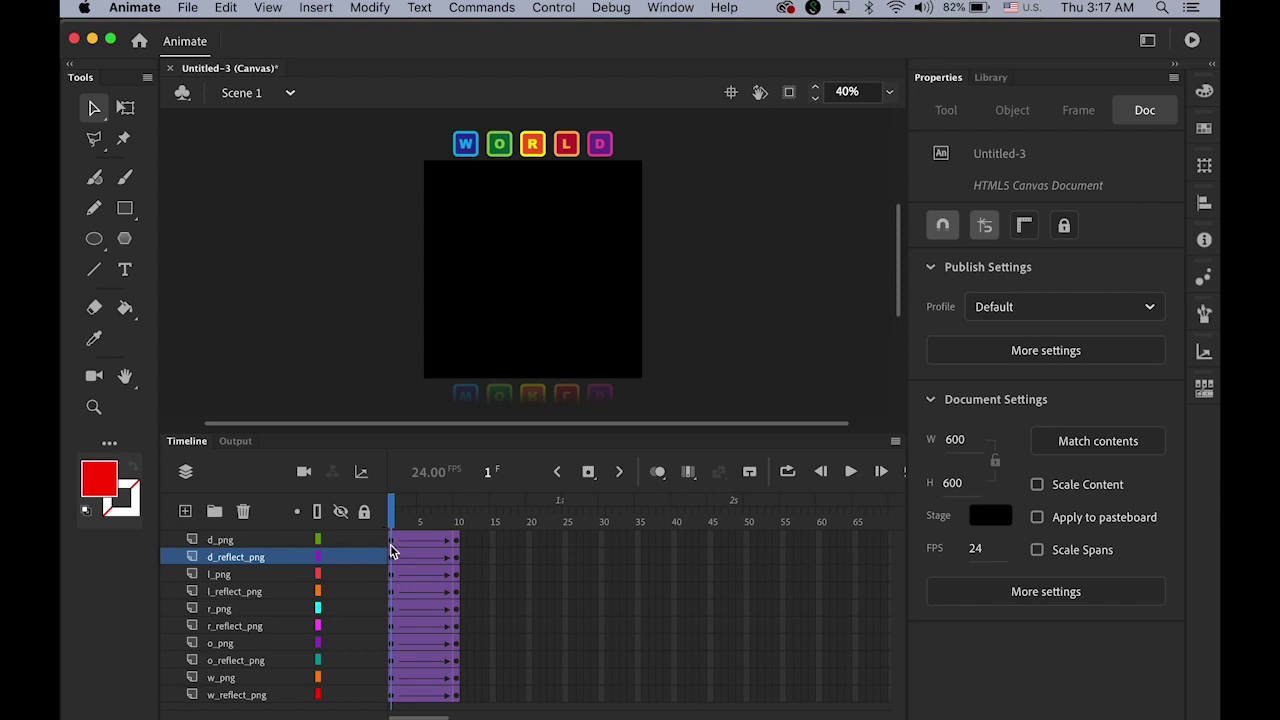
pyautogui.click(390, 541)
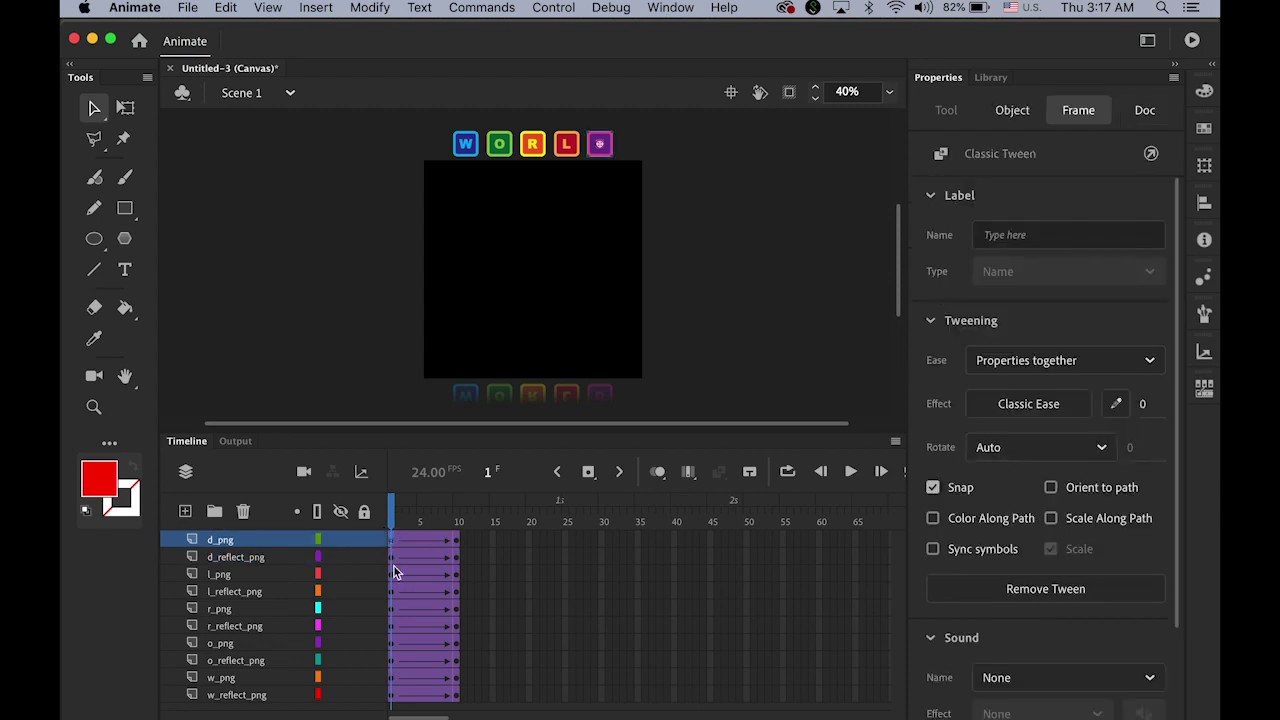
pyautogui.click(392, 694)
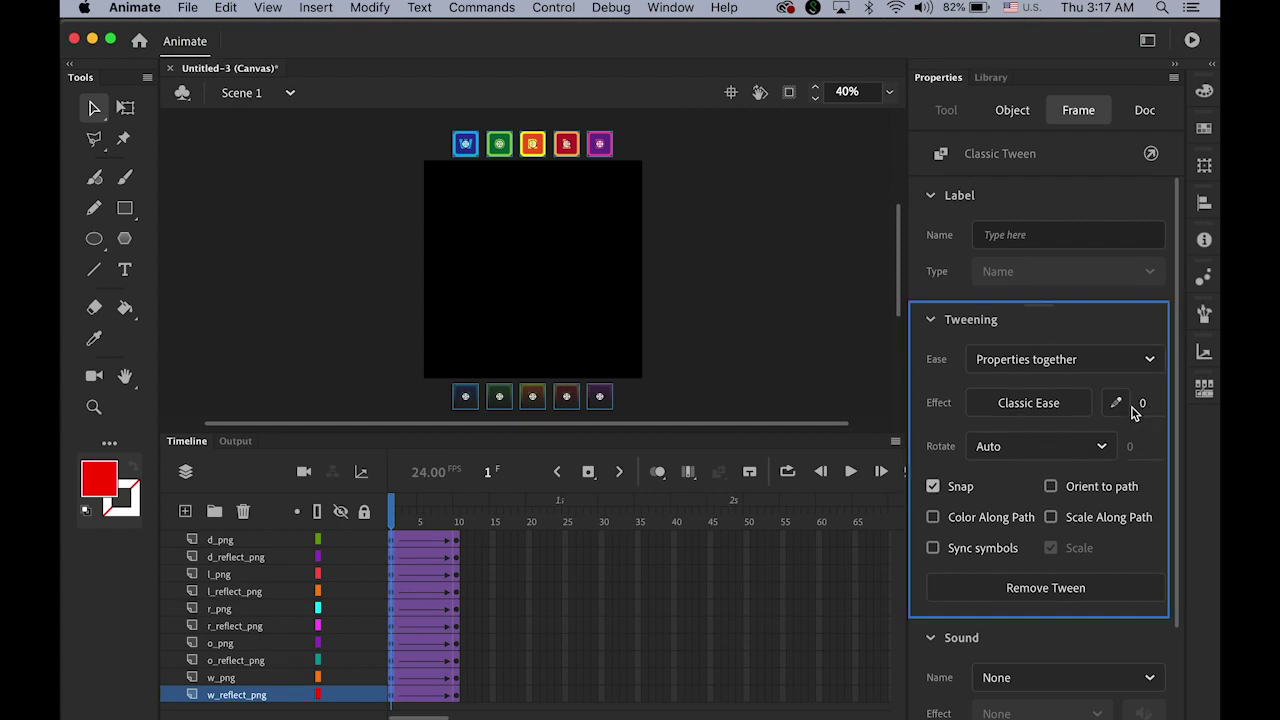
pyautogui.moveTo(1147, 409); pyautogui.dragTo(929, 403)
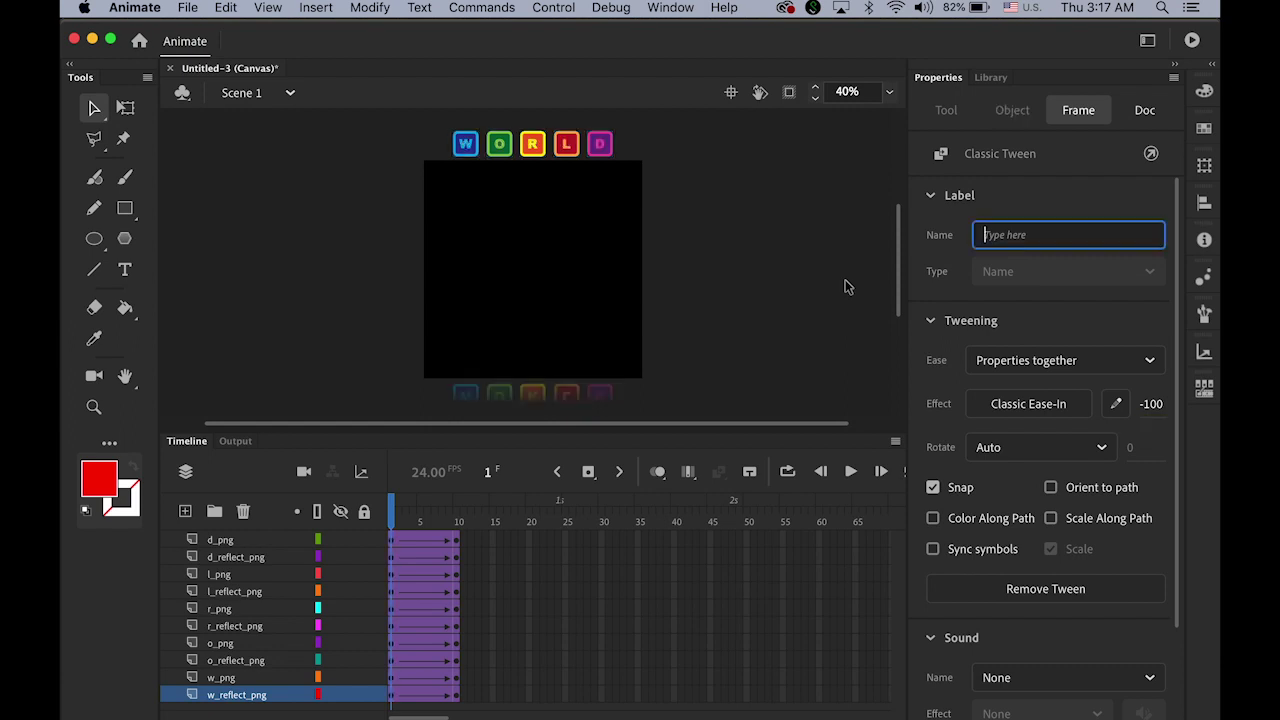
pyautogui.press('Return')
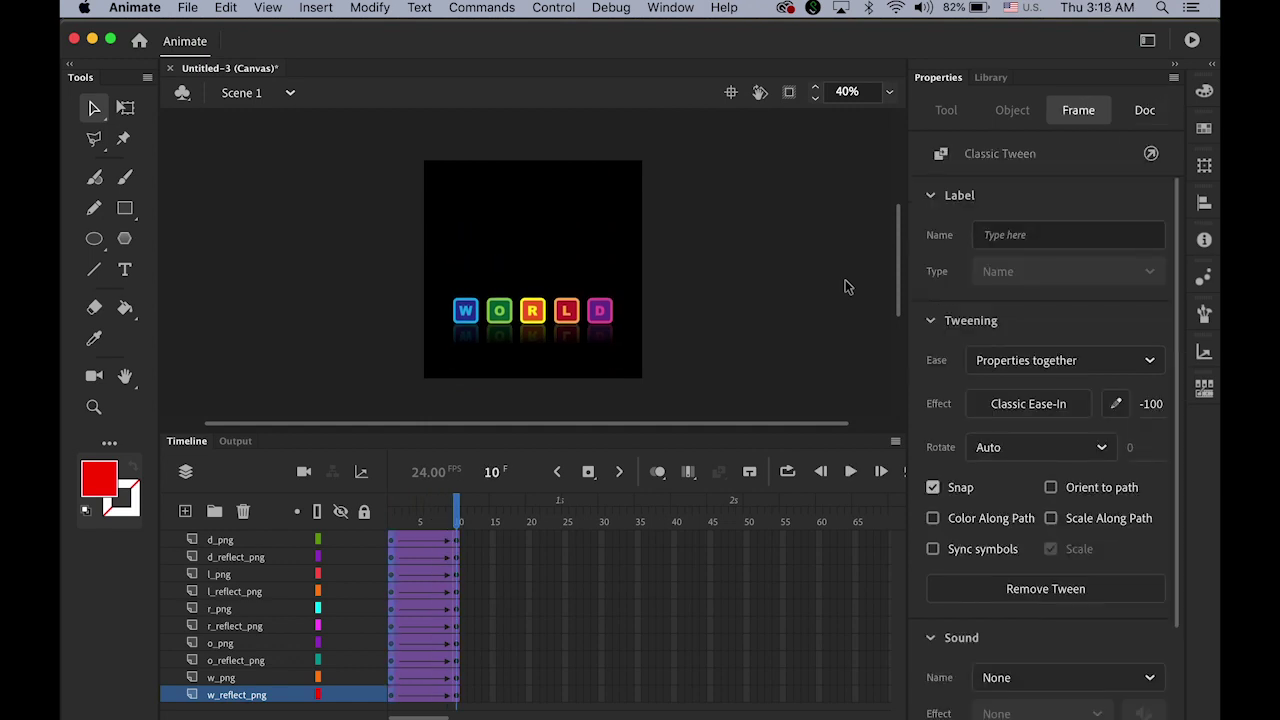
pyautogui.press('Return')
# Insert keyframes at frame 14 on all ten letter and reflection layers
pyautogui.click(479, 542)
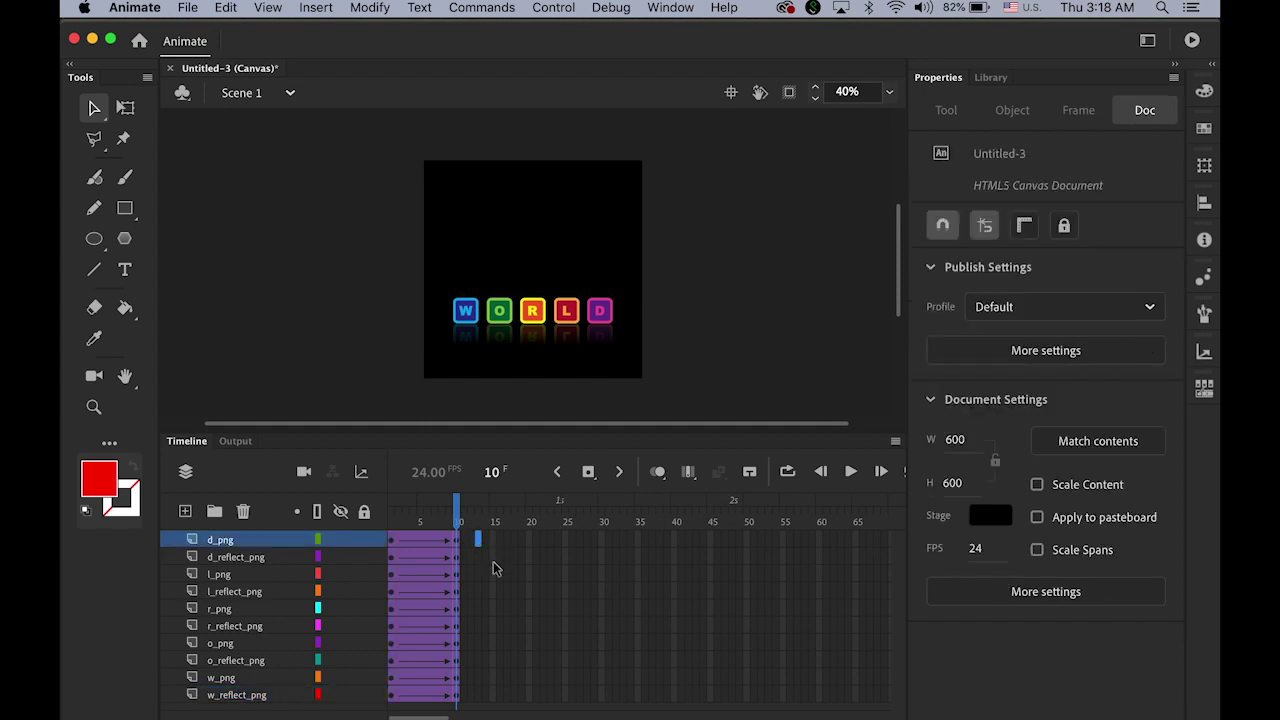
pyautogui.click(488, 541)
pyautogui.keyDown('shift'); pyautogui.click(486, 697); pyautogui.keyUp('shift')
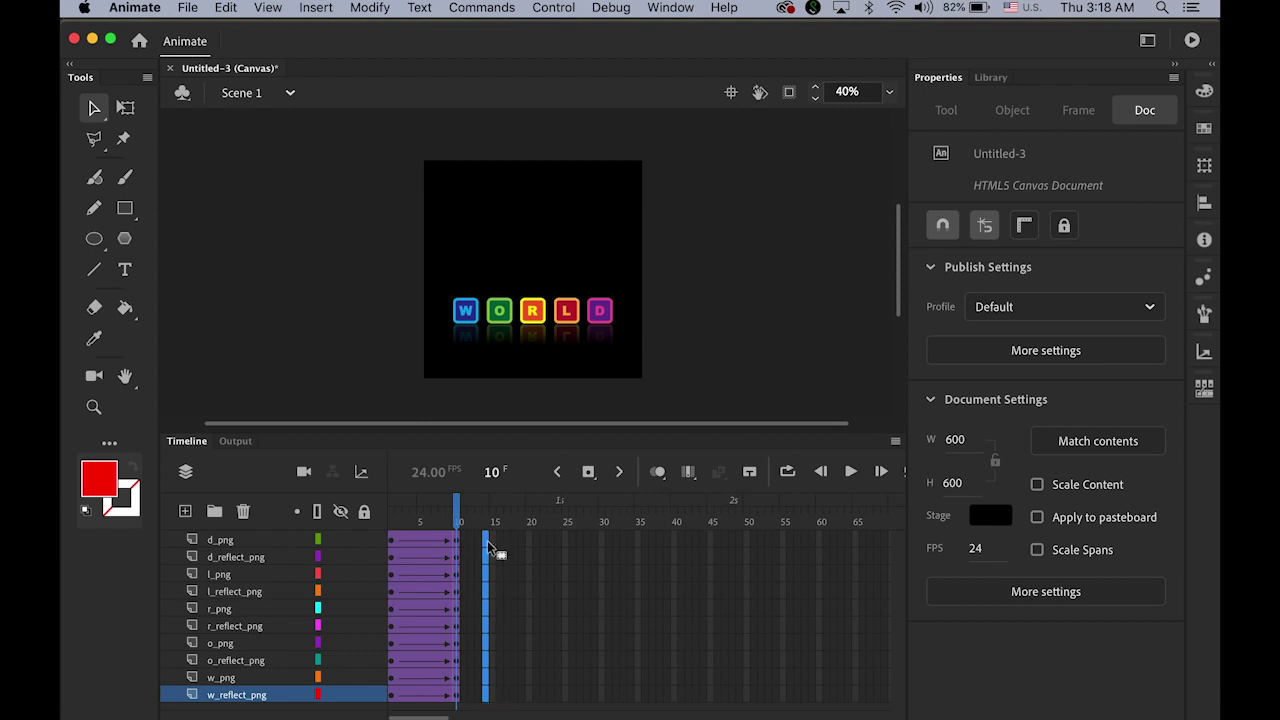
pyautogui.click(588, 473)
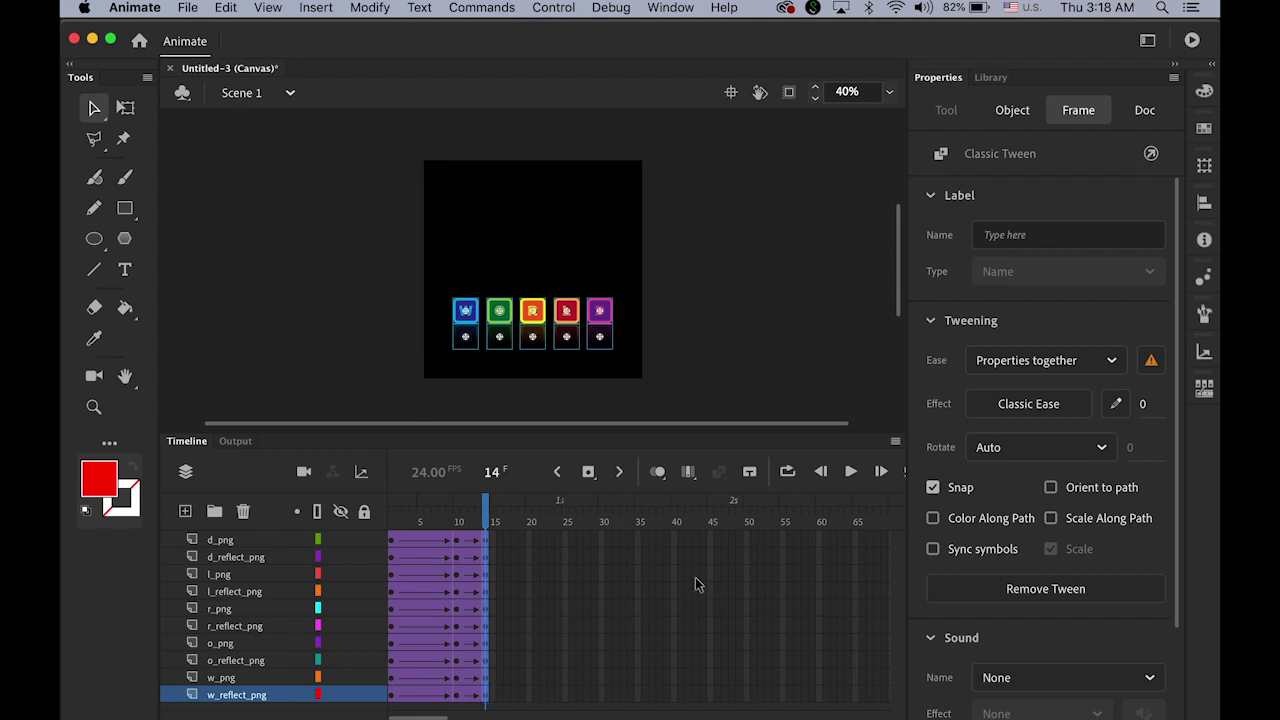
# At frame 14, move the five WORLD letter tiles up to Y 361.5, leaving their reflections in place
pyautogui.click(718, 342)
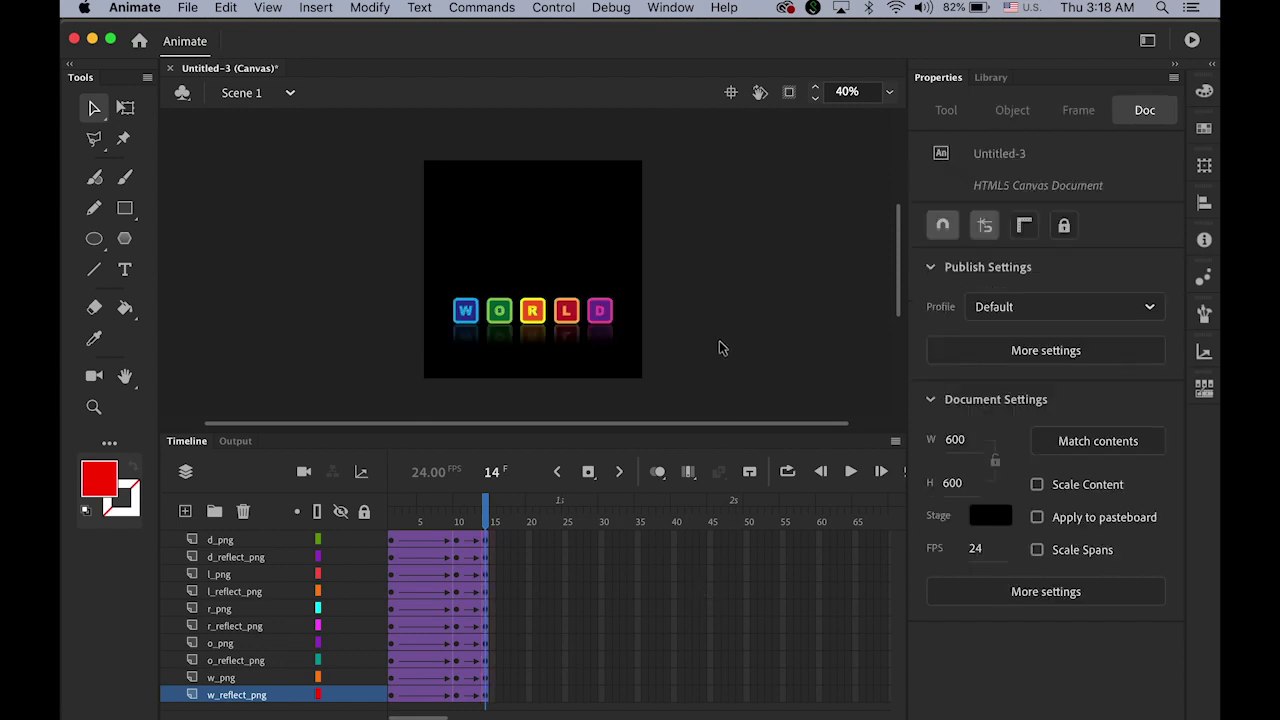
pyautogui.moveTo(381, 278); pyautogui.dragTo(665, 318)
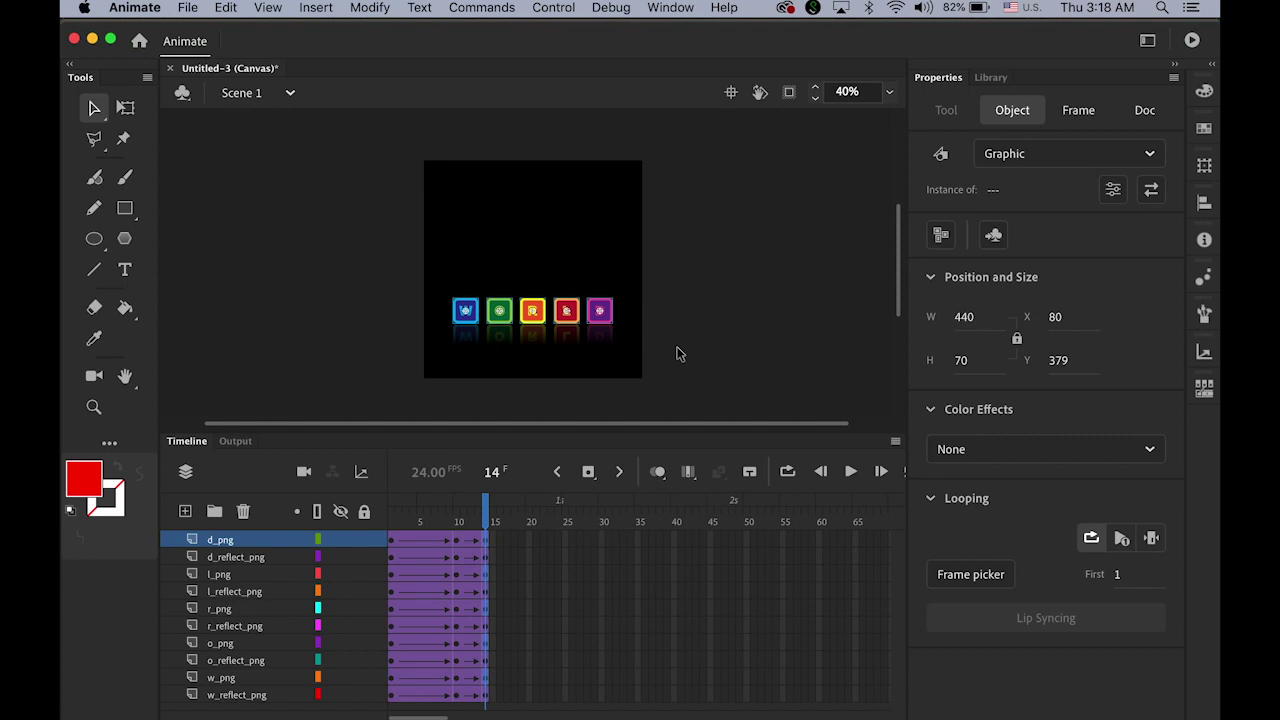
pyautogui.press('Up')
pyautogui.press('Up')
pyautogui.press('Up')
pyautogui.press('Up')
pyautogui.press('Up')
pyautogui.press('Up')
pyautogui.press('Up')
pyautogui.press('Up')
pyautogui.press('Up')
pyautogui.press('Up')
pyautogui.press('Up')
pyautogui.press('Up')
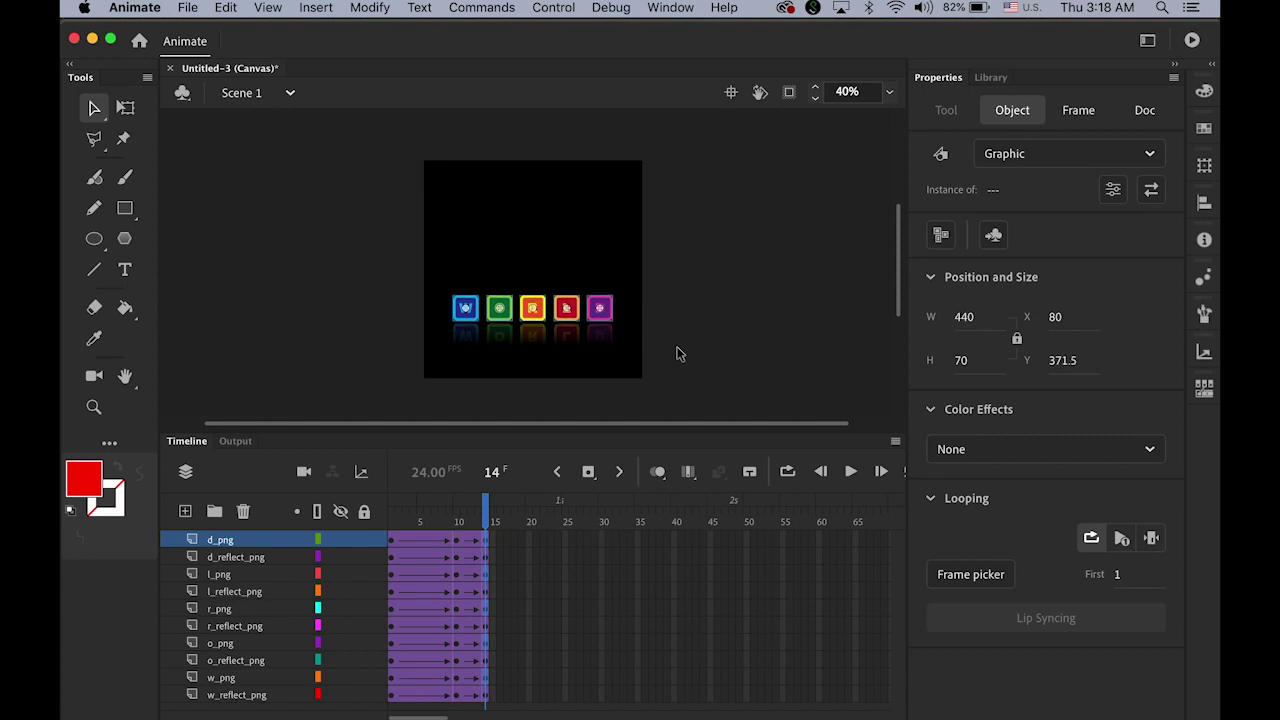
pyautogui.press('Up')
pyautogui.press('Up')
pyautogui.press('Up')
pyautogui.press('Up')
pyautogui.press('Up')
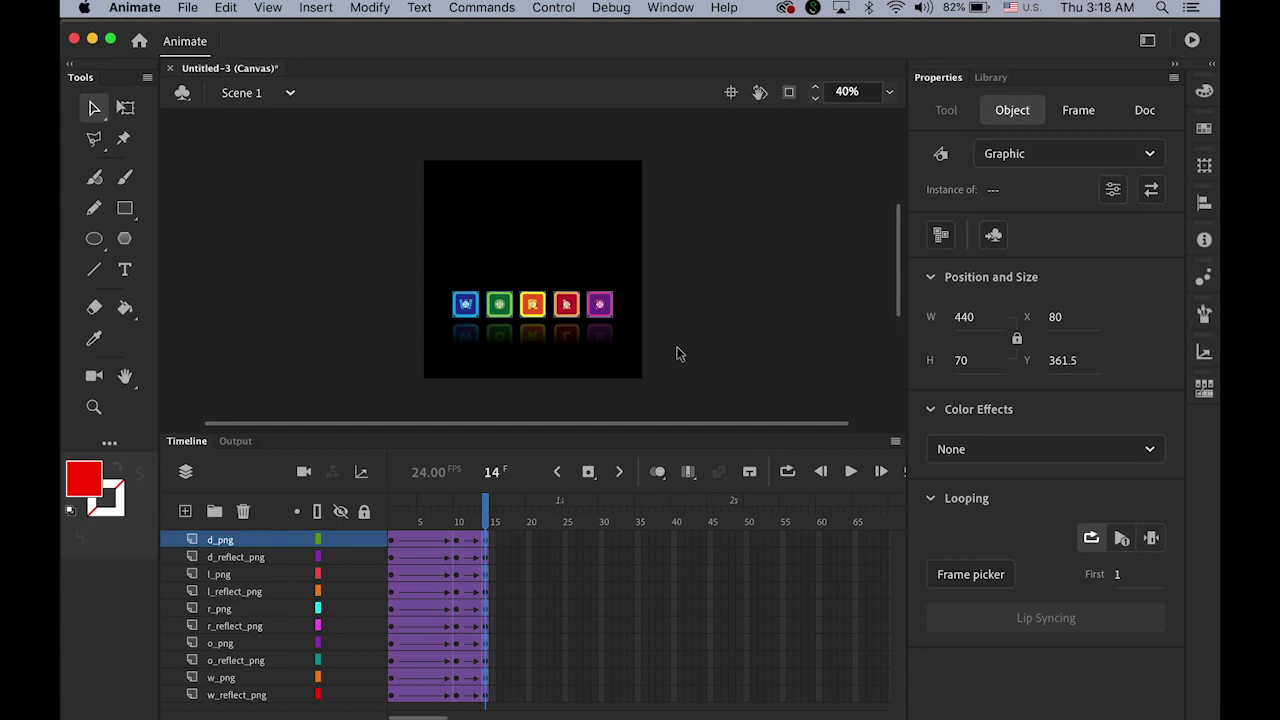
# At frame 14, move the five letter reflections down to Y 468.5
pyautogui.moveTo(370, 338); pyautogui.dragTo(640, 386)
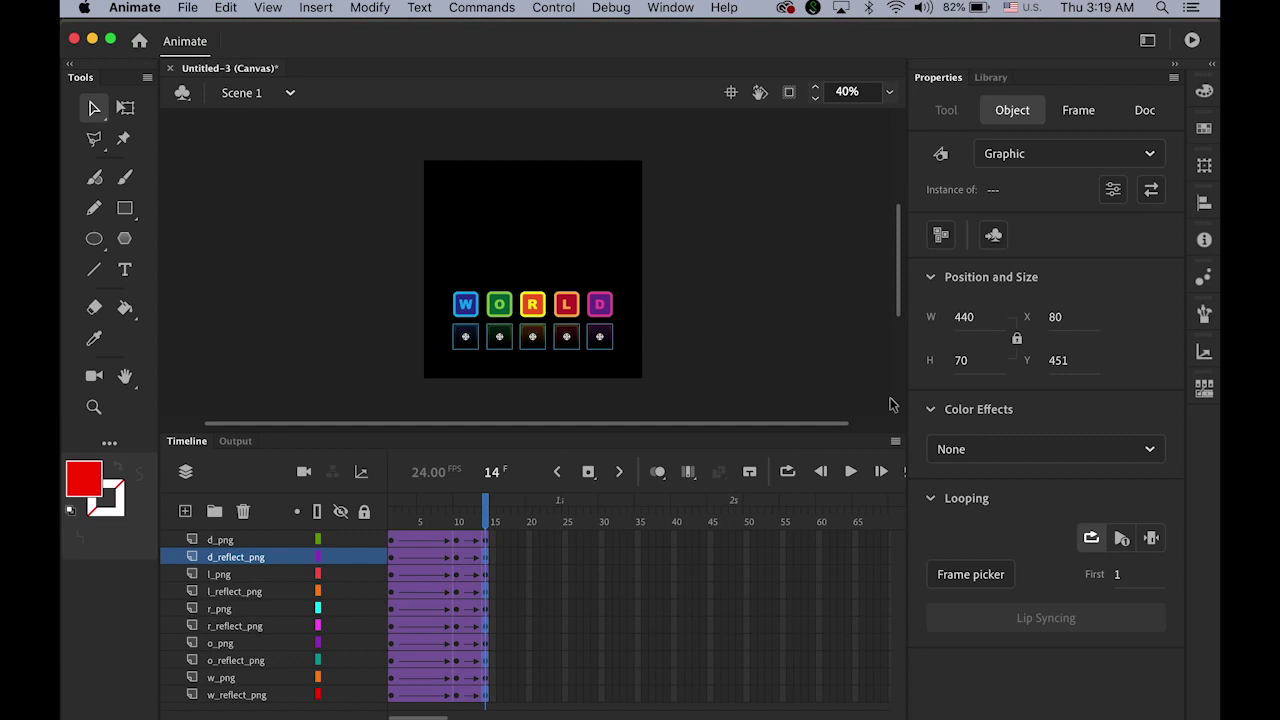
pyautogui.press('Down')
pyautogui.press('Down')
pyautogui.press('Down')
pyautogui.press('Down')
pyautogui.press('Down')
pyautogui.press('Down')
pyautogui.press('Down')
pyautogui.press('Down')
pyautogui.press('Down')
pyautogui.press('Down')
pyautogui.press('Down')
pyautogui.press('Down')
pyautogui.press('Down')
pyautogui.press('Down')
pyautogui.press('Down')
pyautogui.press('Down')
pyautogui.press('Down')
pyautogui.press('Down')
pyautogui.press('Down')
pyautogui.press('Down')
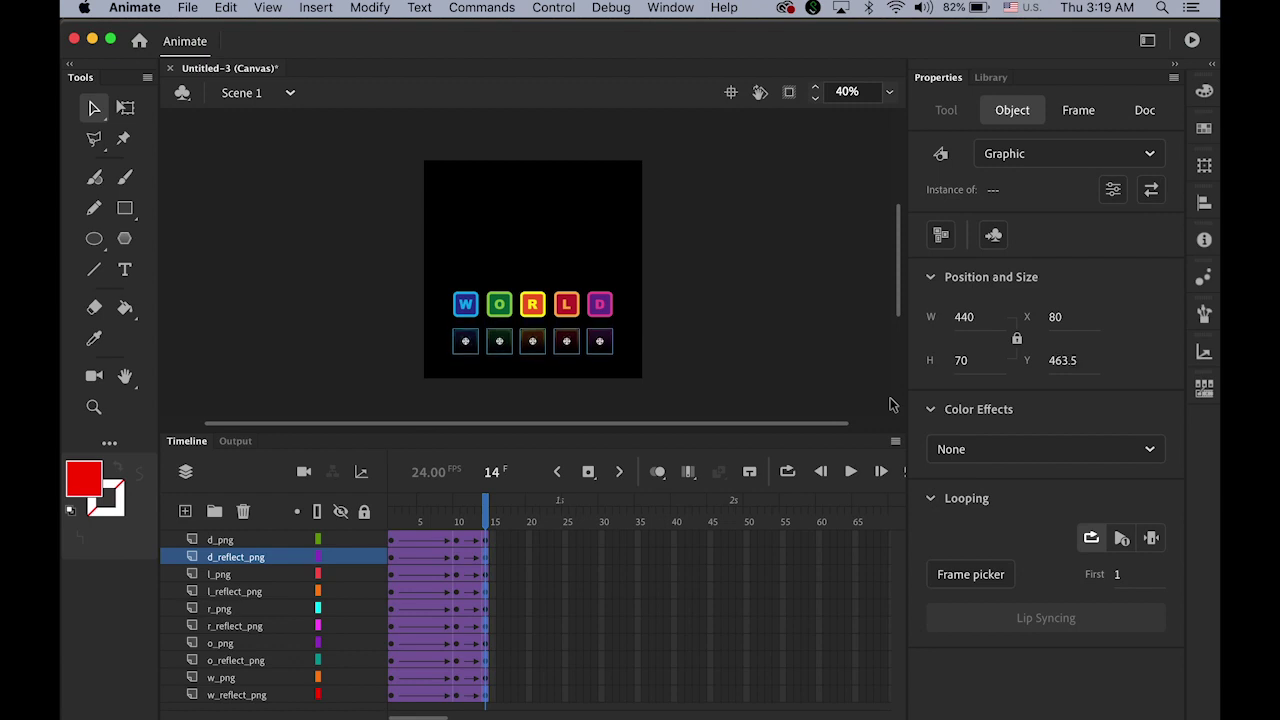
pyautogui.press('Up')
pyautogui.press('Up')
pyautogui.press('Up')
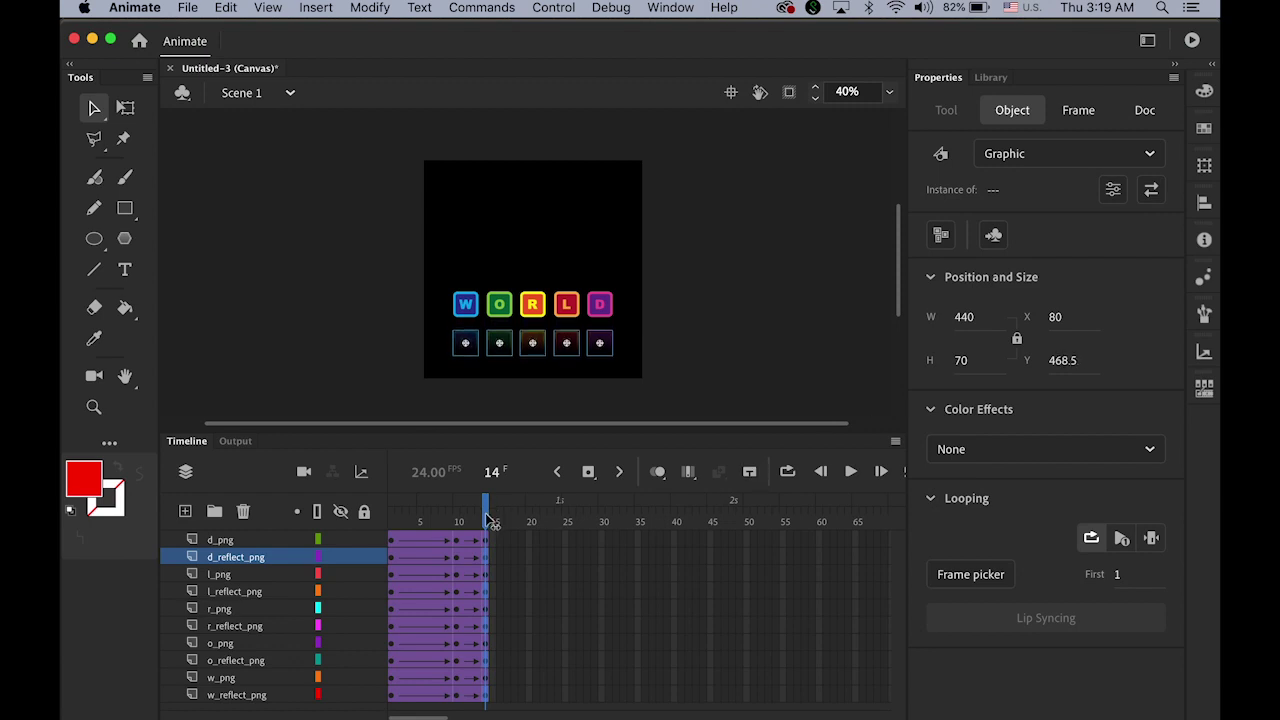
pyautogui.moveTo(489, 518)
pyautogui.mouseDown()
pyautogui.moveTo(383, 512)
pyautogui.moveTo(491, 522)
pyautogui.mouseUp()
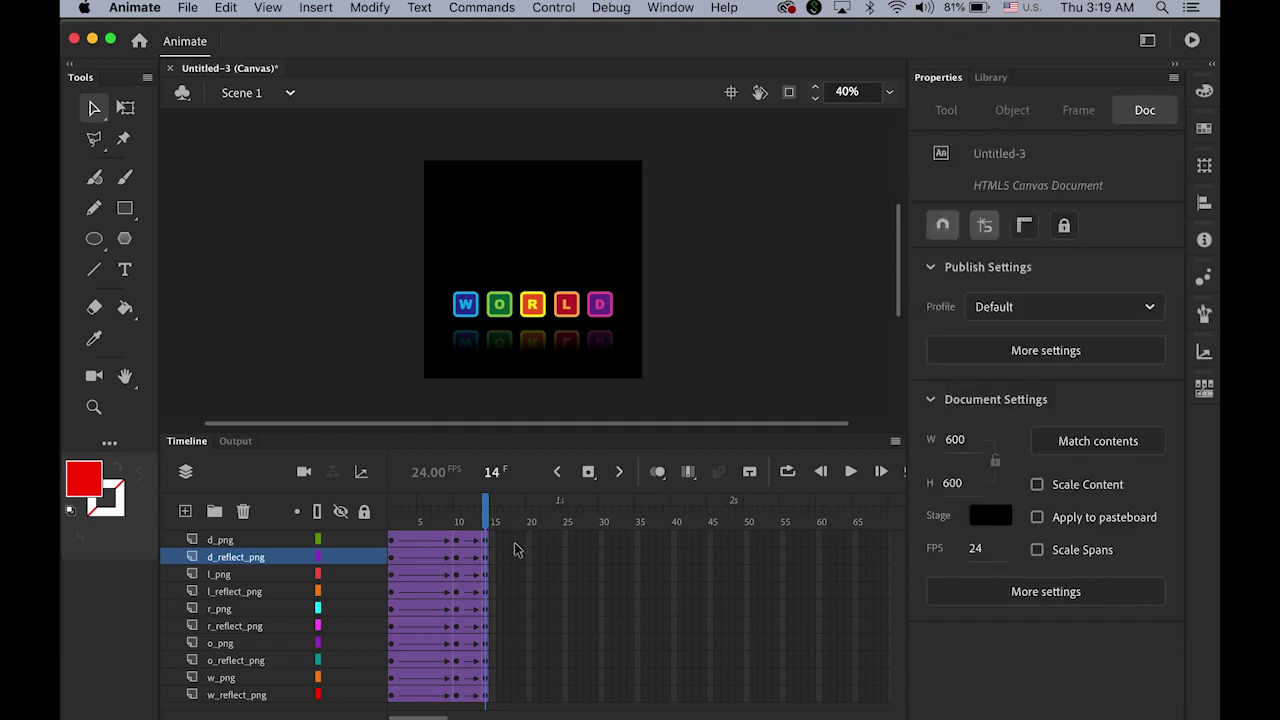
# Insert keyframes at frame 18 on all ten letter and reflection layers
pyautogui.click(514, 540)
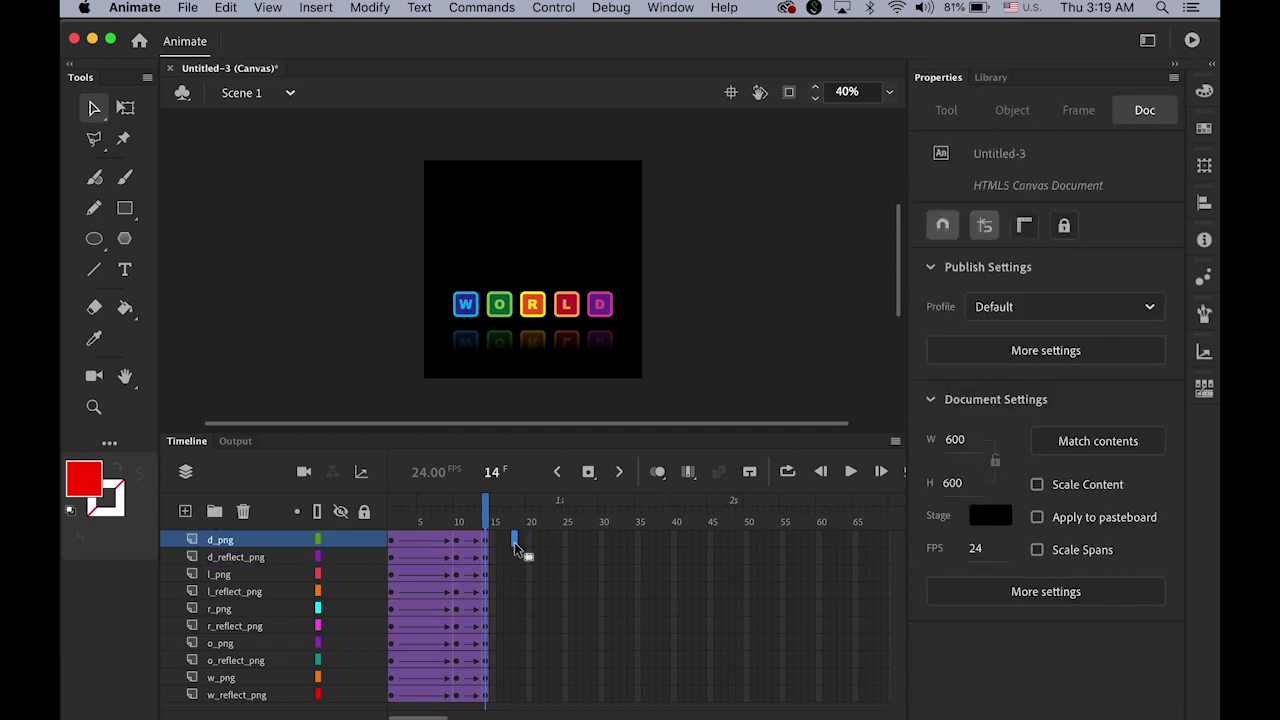
pyautogui.keyDown('shift'); pyautogui.click(516, 700); pyautogui.keyUp('shift')
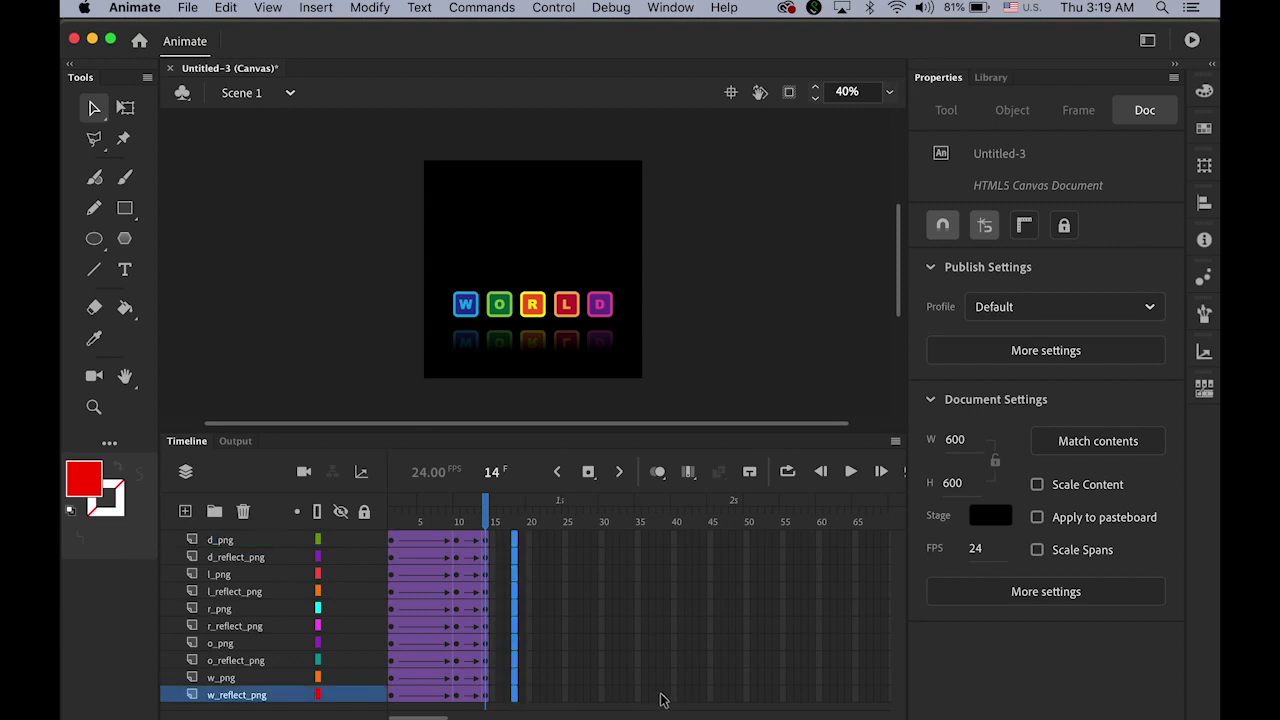
pyautogui.click(588, 474)
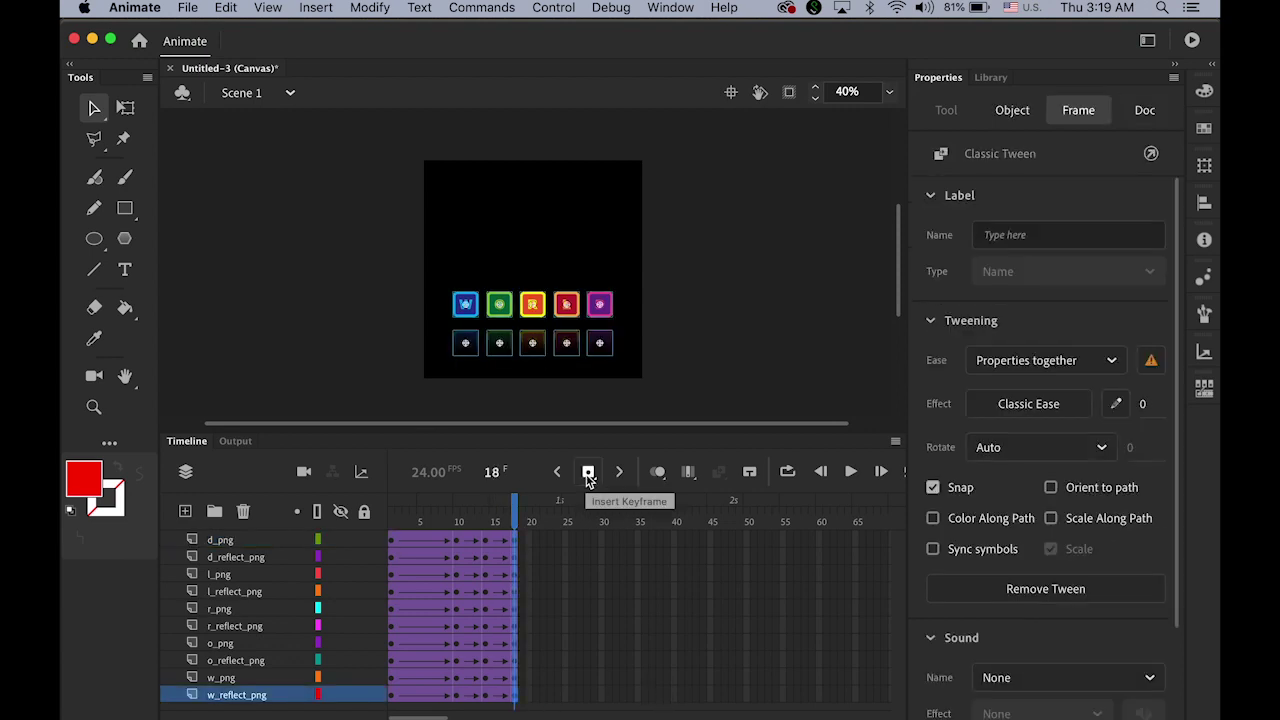
# At frame 18, move the five WORLD letter tiles back down to Y 379
pyautogui.click(677, 364)
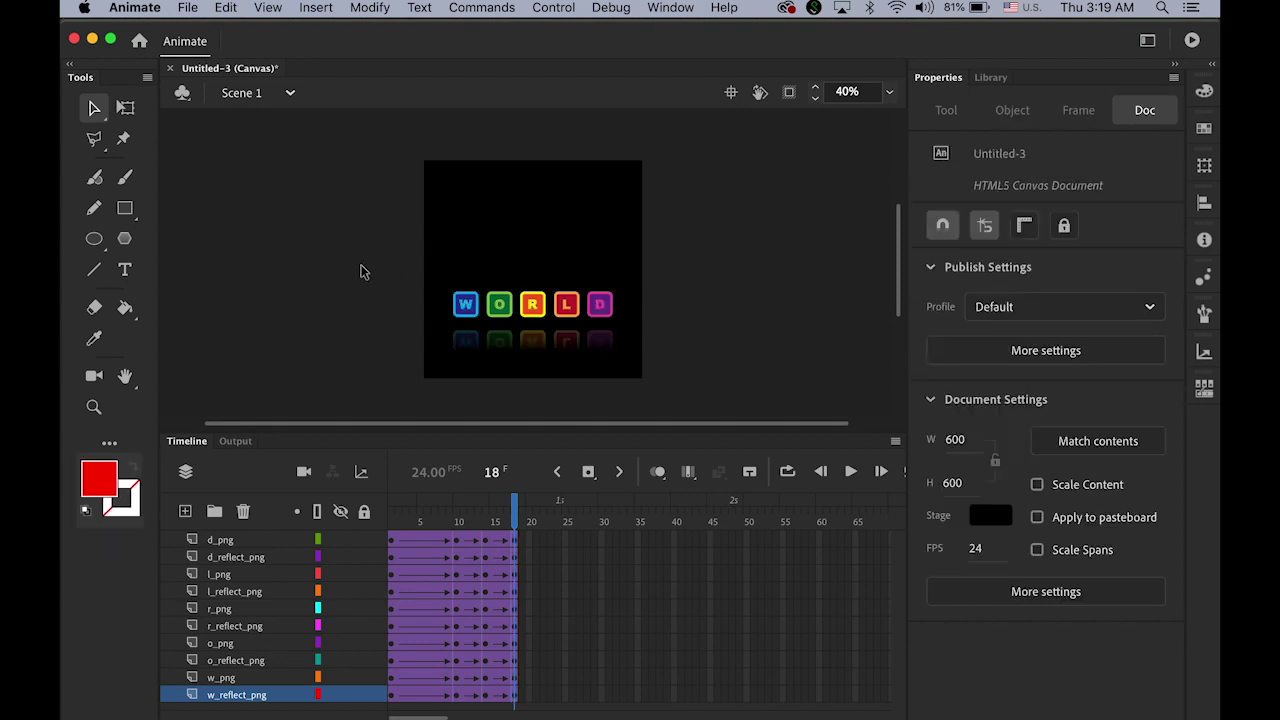
pyautogui.moveTo(360, 264); pyautogui.dragTo(634, 302)
pyautogui.moveTo(658, 312); pyautogui.dragTo(660, 314)
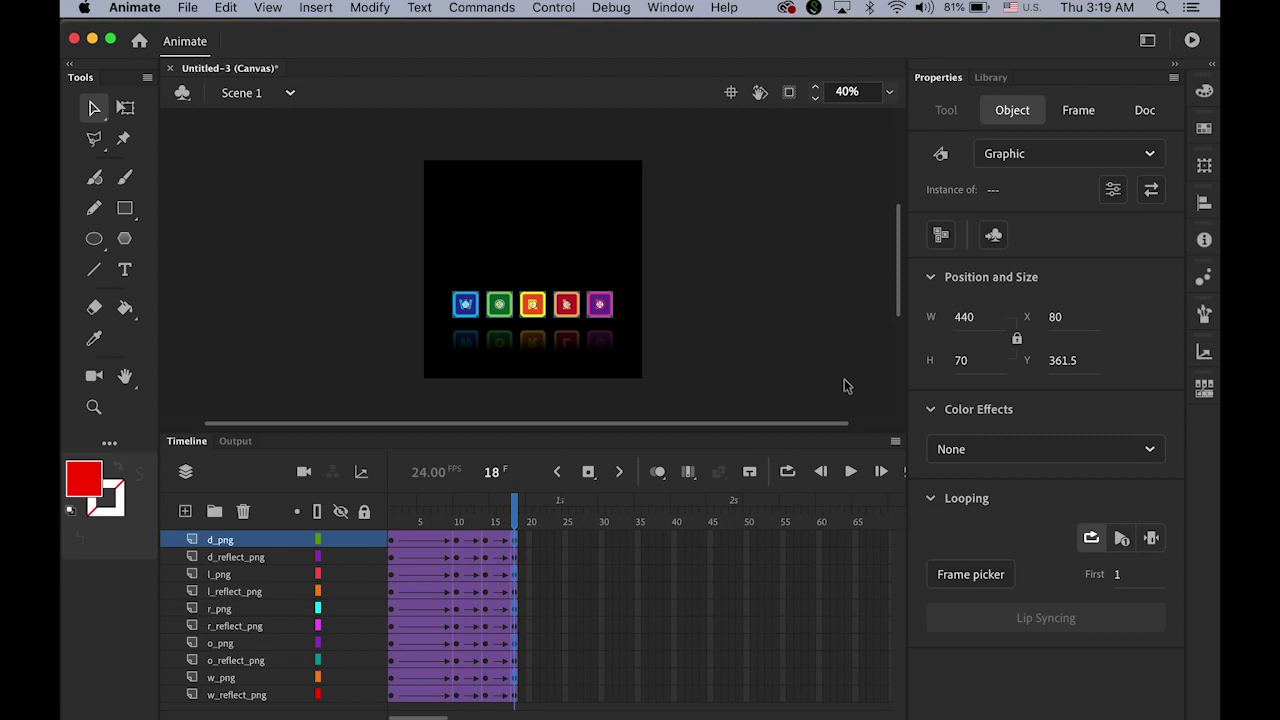
pyautogui.press('Down')
pyautogui.press('Down')
pyautogui.press('Down')
pyautogui.press('Down')
pyautogui.press('Down')
pyautogui.press('Down')
pyautogui.press('Down')
pyautogui.press('Down')
pyautogui.press('Down')
pyautogui.press('Down')
pyautogui.press('Down')
pyautogui.press('Down')
pyautogui.press('Down')
pyautogui.press('Down')
pyautogui.press('Down')
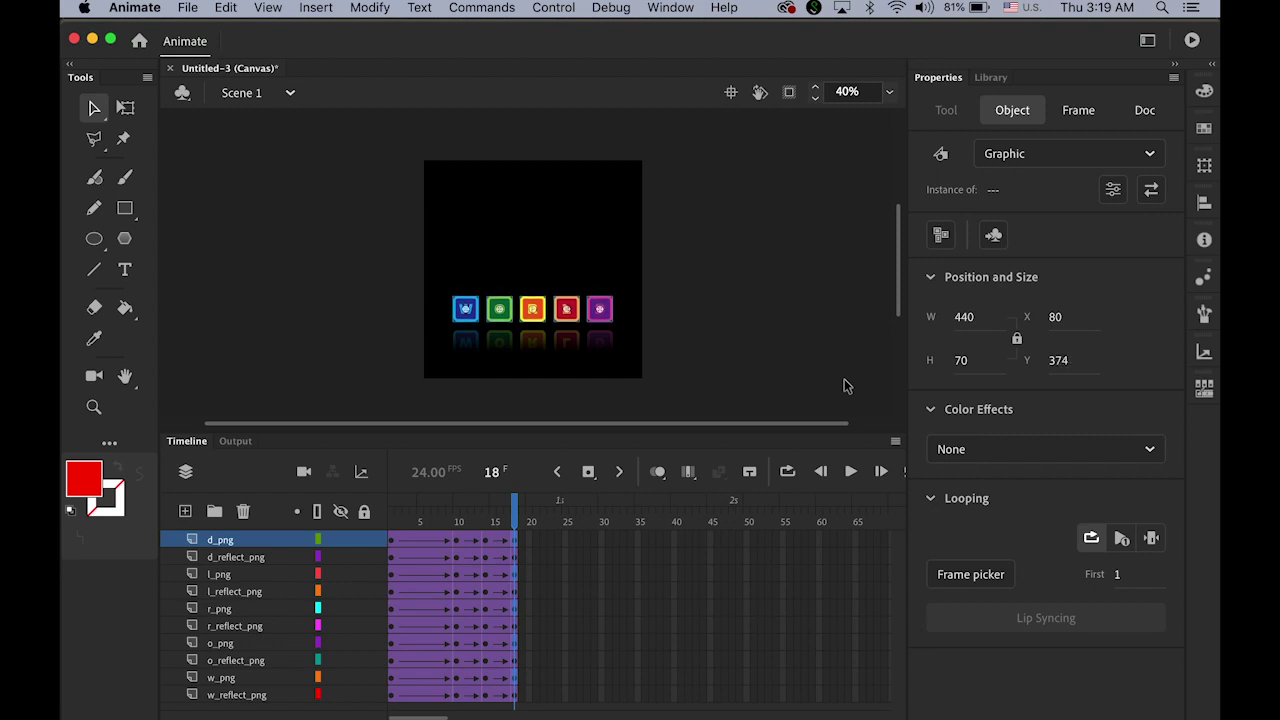
pyautogui.press('Down')
pyautogui.press('Down')
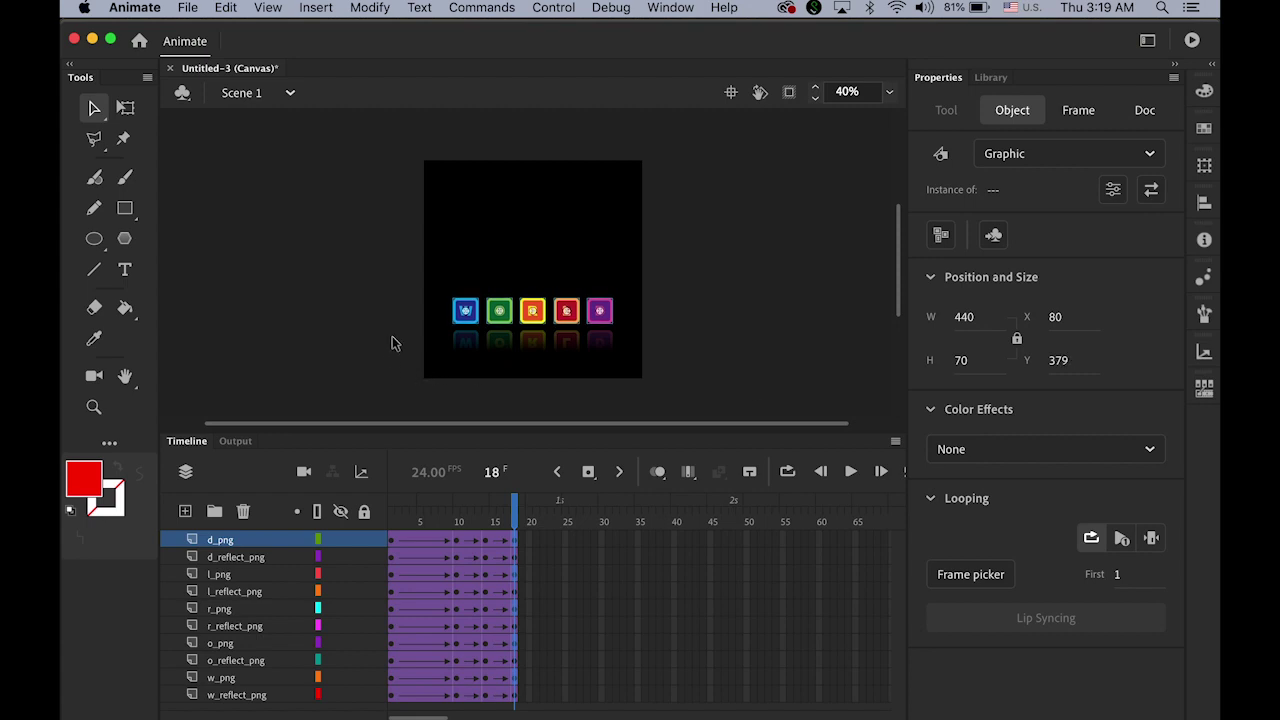
# At frame 18, move the five reflections up to Y 451 so they sit directly beneath the letter tiles
pyautogui.moveTo(392, 337); pyautogui.dragTo(660, 380)
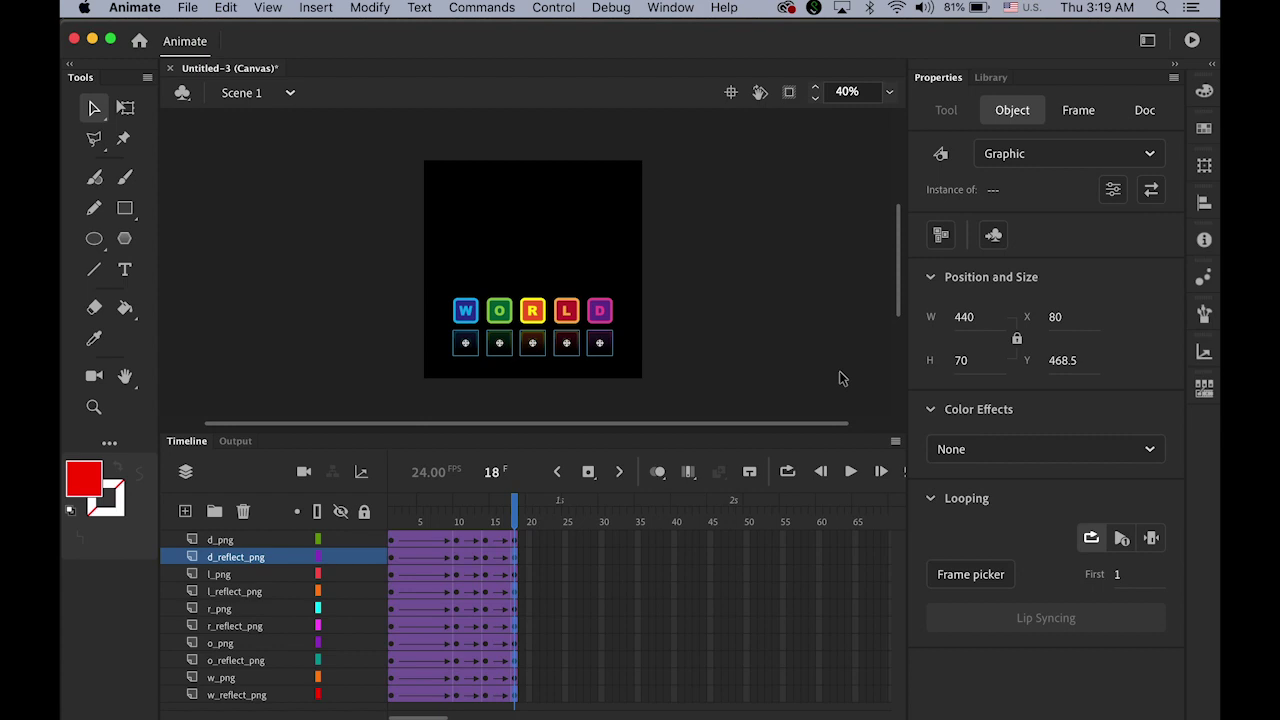
pyautogui.press('Up')
pyautogui.press('Up')
pyautogui.press('Up')
pyautogui.press('Up')
pyautogui.press('Up')
pyautogui.press('Up')
pyautogui.press('Up')
pyautogui.press('Up')
pyautogui.press('Up')
pyautogui.press('Up')
pyautogui.press('Up')
pyautogui.press('Up')
pyautogui.press('Up')
pyautogui.press('Up')
pyautogui.press('Up')
pyautogui.press('Up')
pyautogui.press('Up')
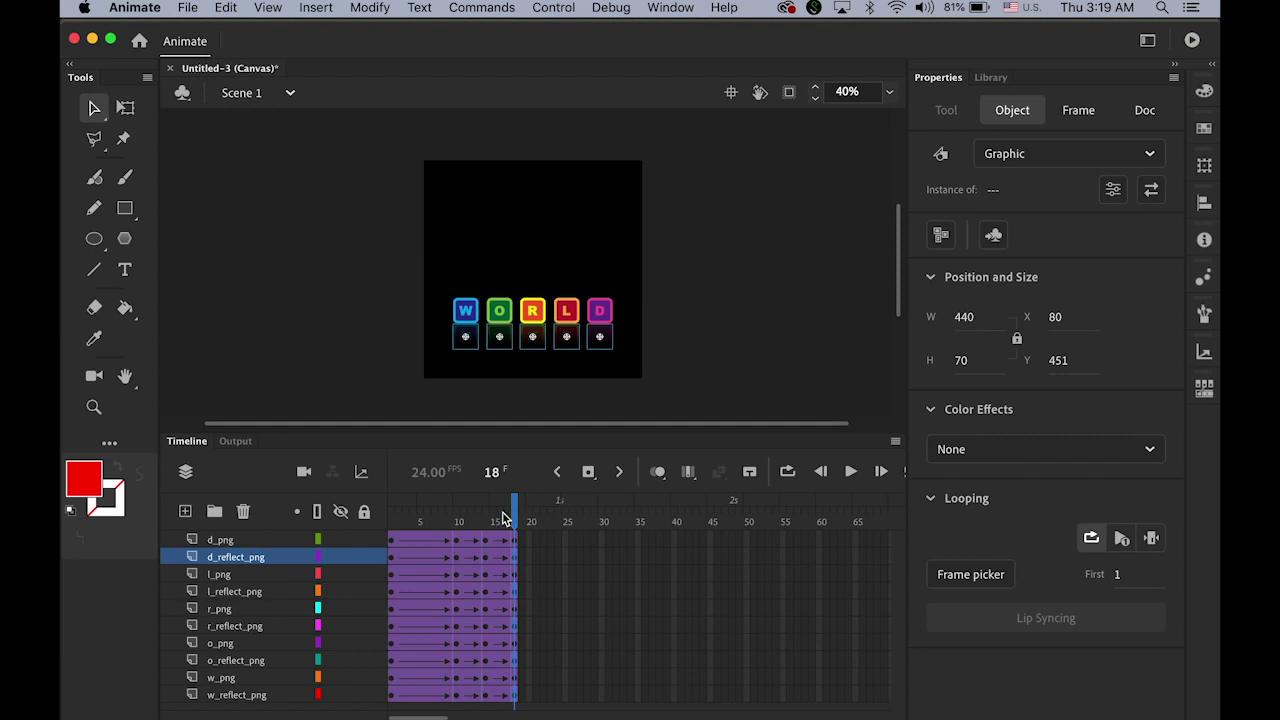
# Return the playhead to frame 1 and play the animation to preview the first bounce
pyautogui.moveTo(514, 514); pyautogui.dragTo(434, 518)
pyautogui.click(390, 520)
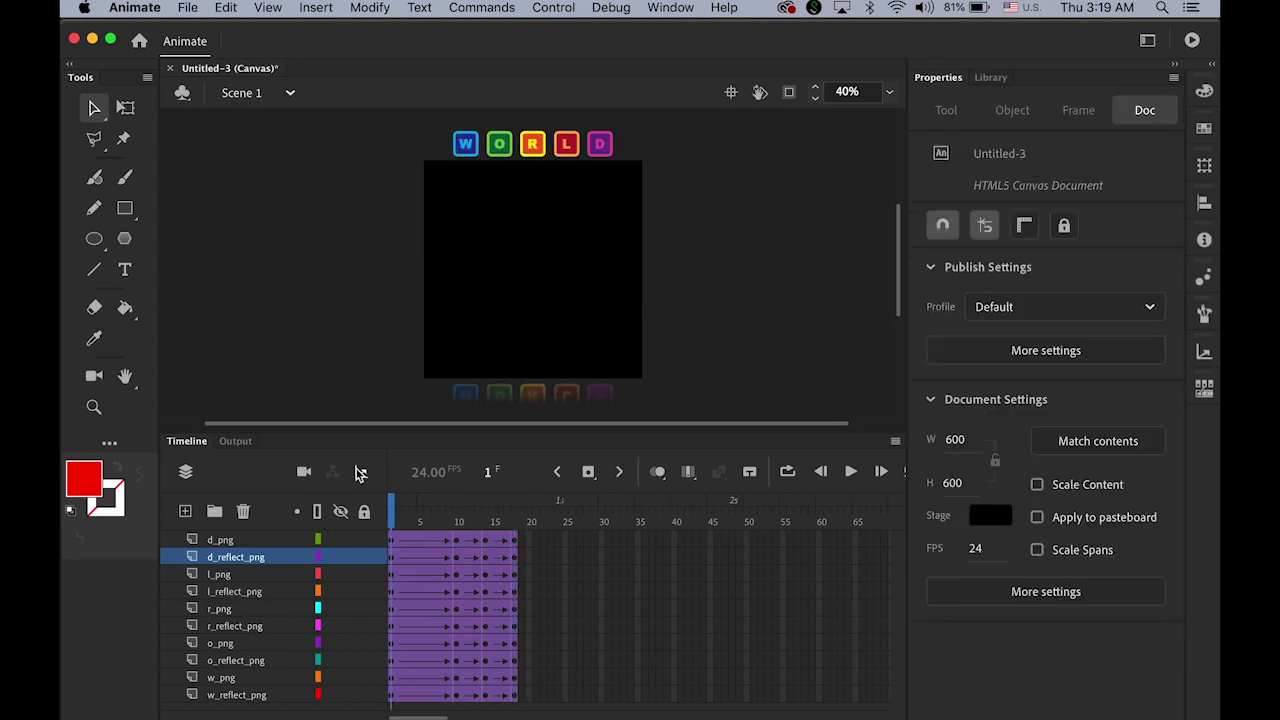
pyautogui.press('Return')
pyautogui.press('Return')
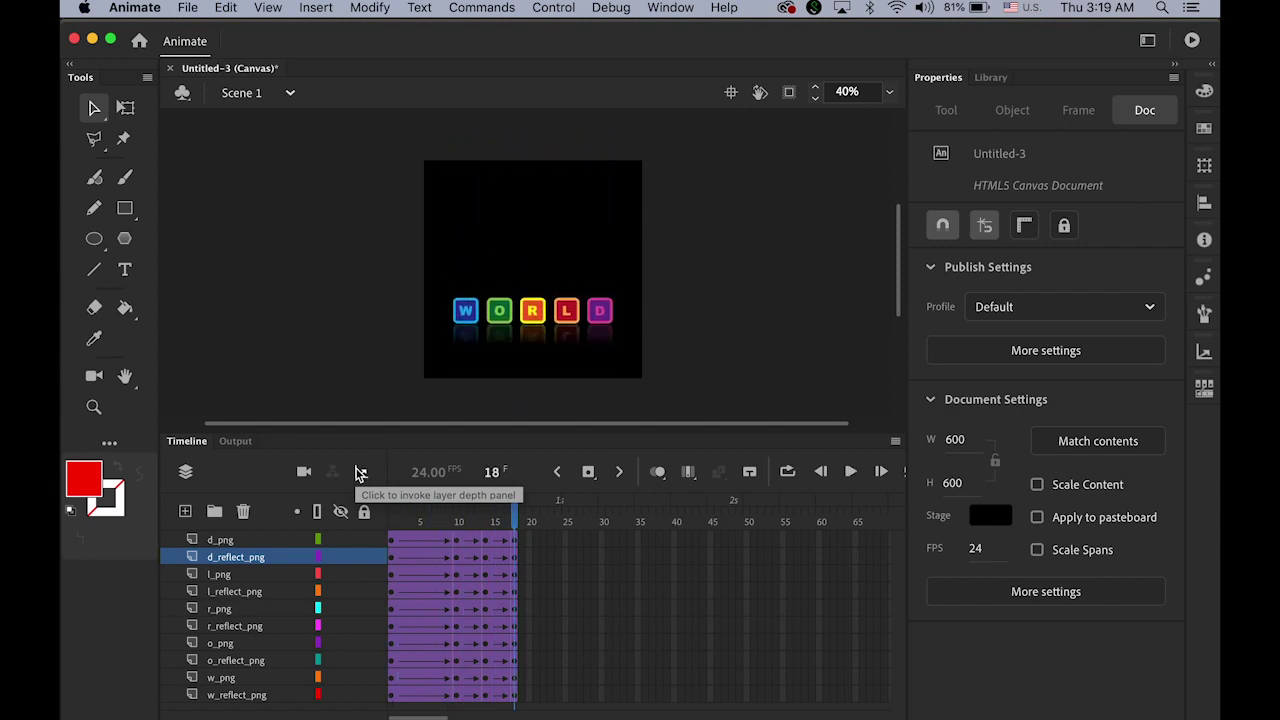
pyautogui.press('Return')
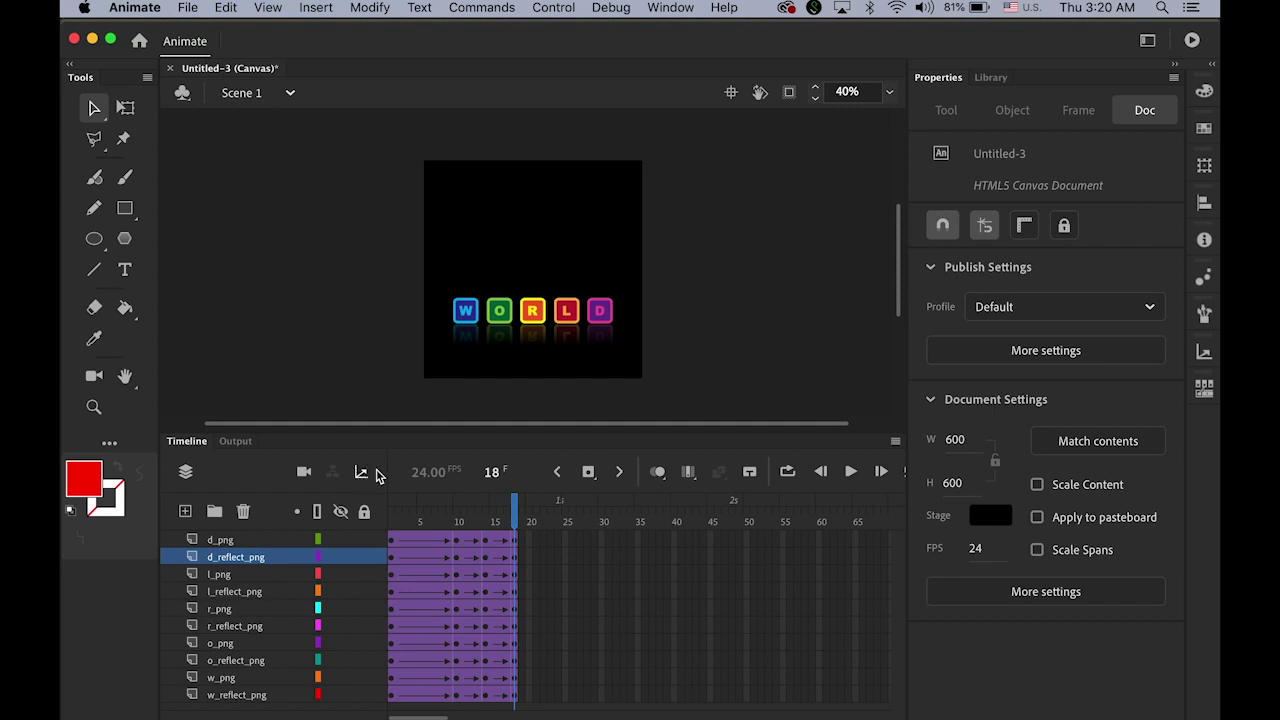
# Insert keyframes at frame 21 on all ten letter and reflection layers
pyautogui.click(535, 540)
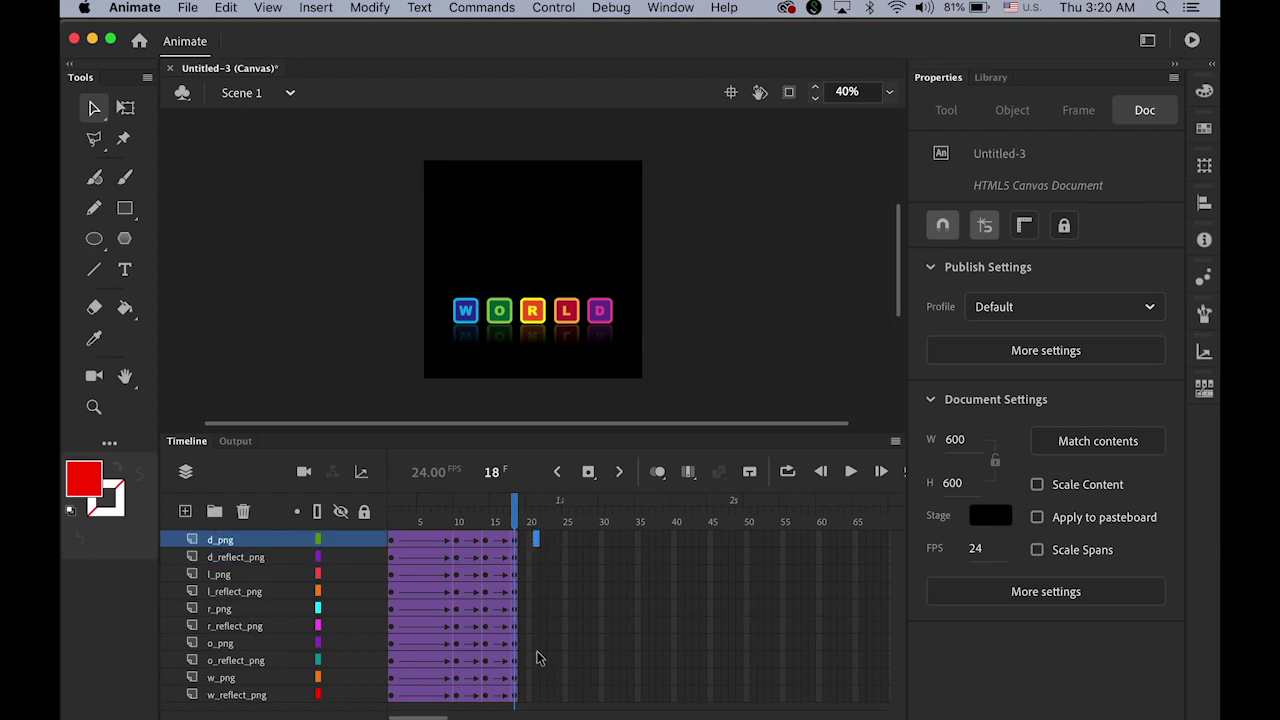
pyautogui.keyDown('shift'); pyautogui.click(536, 699); pyautogui.keyUp('shift')
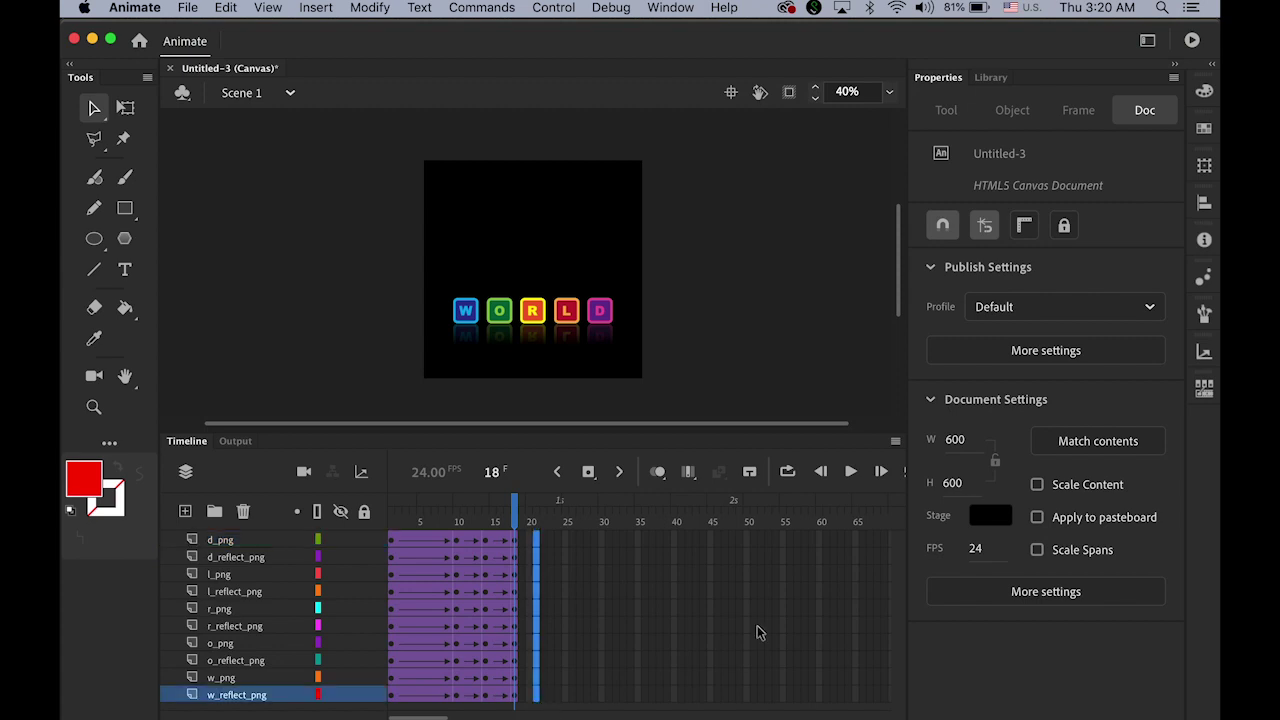
pyautogui.click(588, 472)
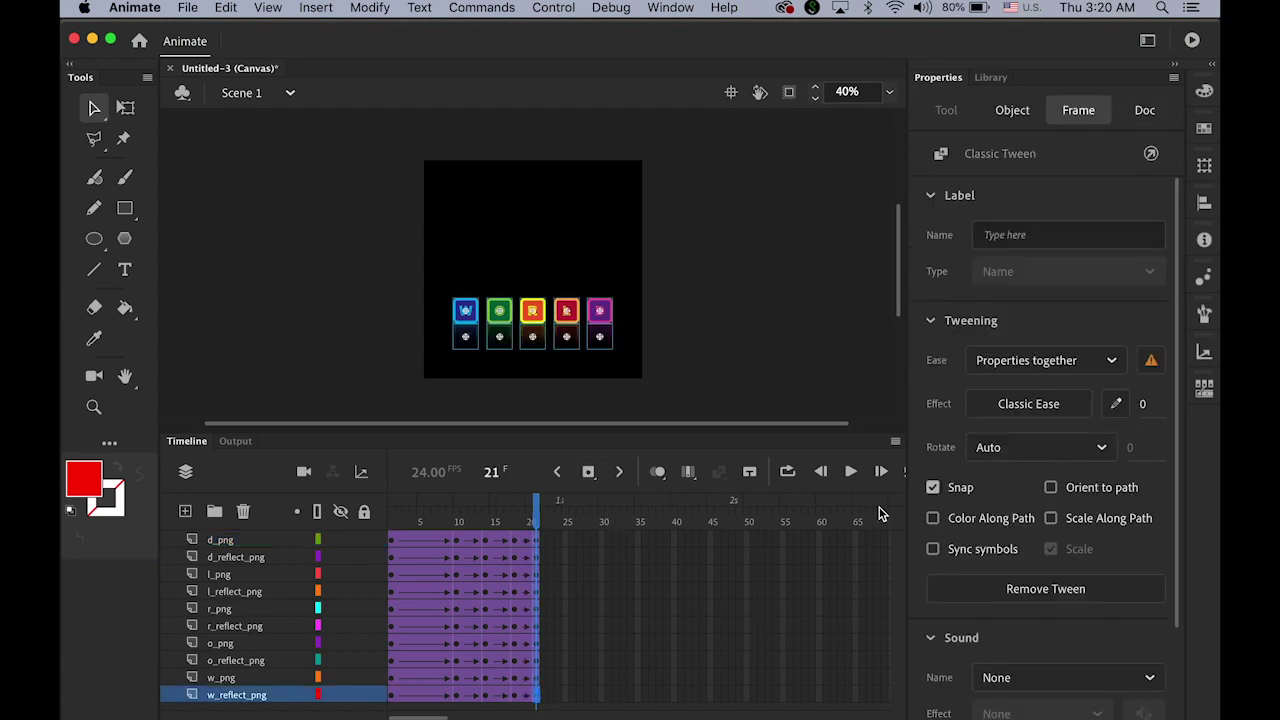
# At frame 21, move the five WORLD letter tiles up to Y 369 for a smaller second bounce
pyautogui.click(698, 313)
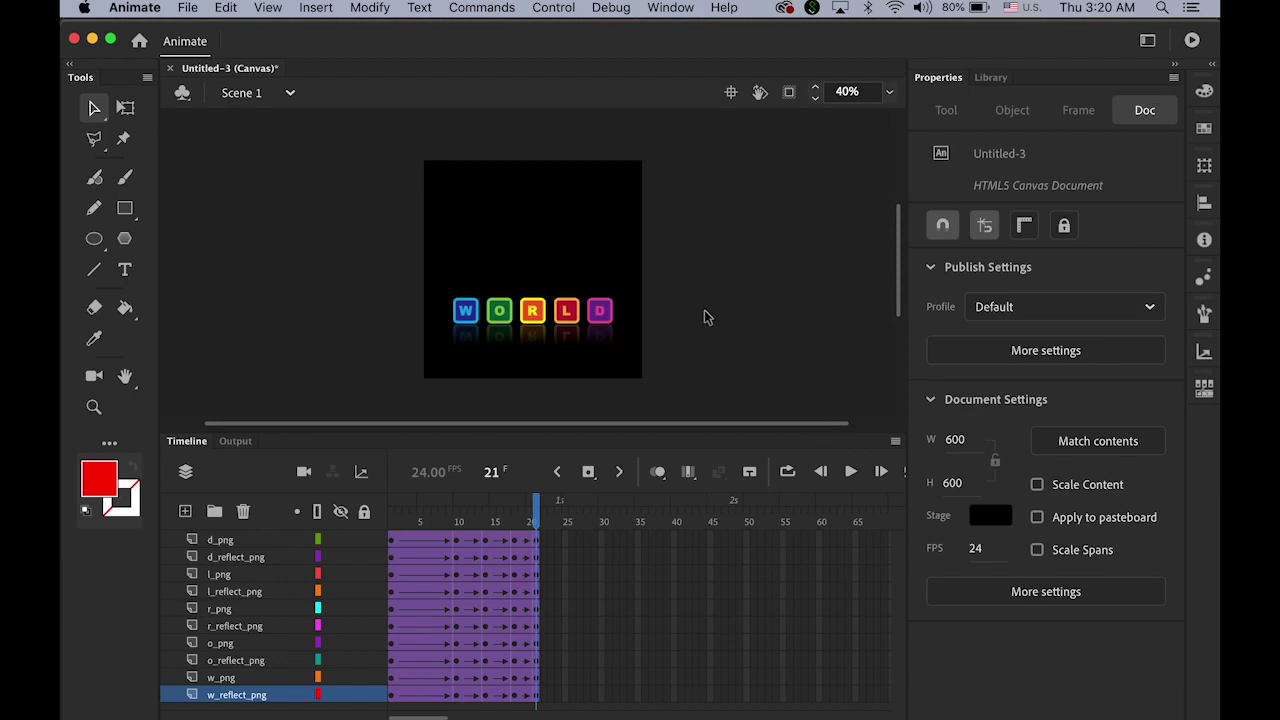
pyautogui.moveTo(357, 249); pyautogui.dragTo(697, 317)
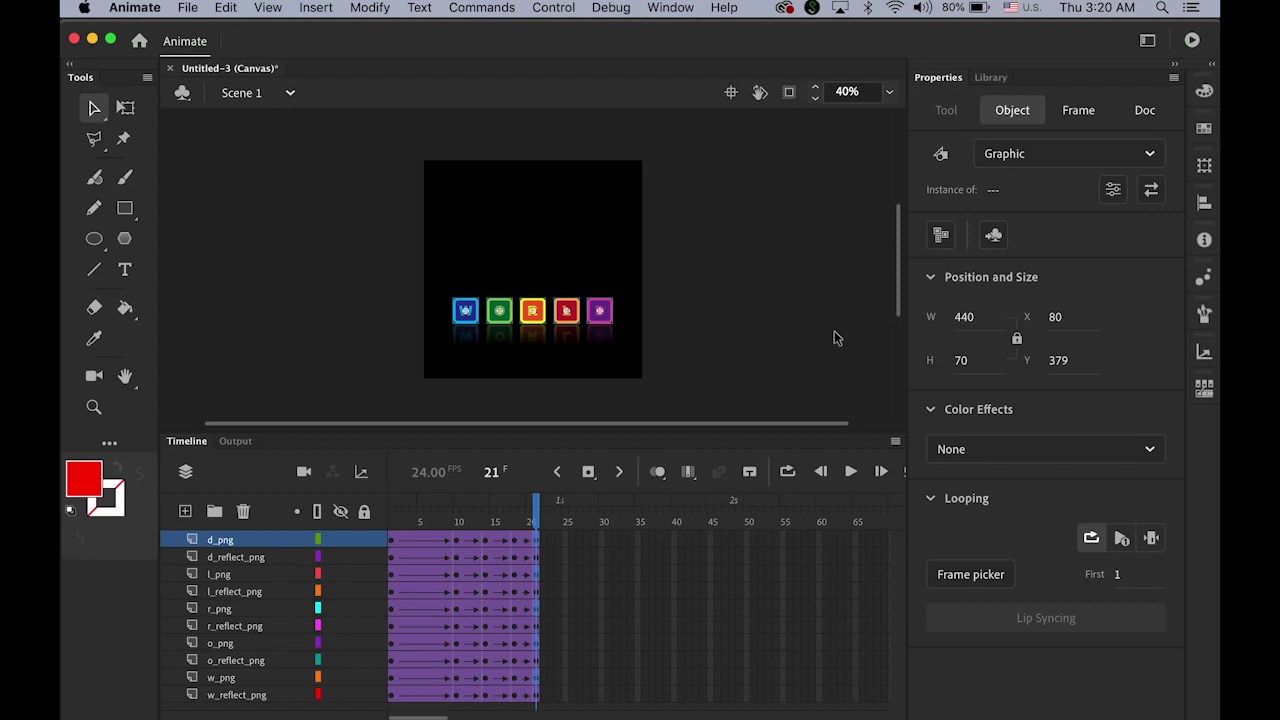
pyautogui.press('Up')
pyautogui.press('Up')
pyautogui.press('Up')
pyautogui.press('Up')
pyautogui.press('Up')
pyautogui.press('Up')
pyautogui.press('Up')
pyautogui.press('Up')
pyautogui.press('Up')
pyautogui.press('Up')
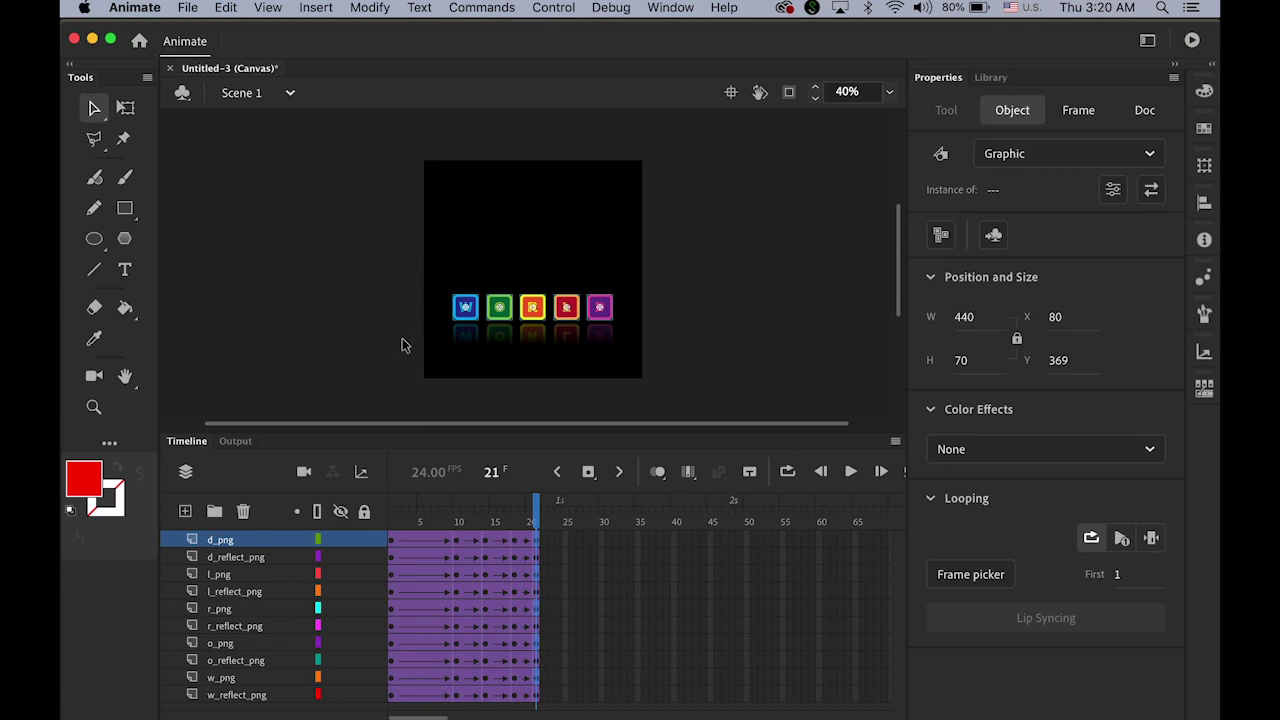
# At frame 21, move the five letter reflections down to Y 461
pyautogui.moveTo(402, 340); pyautogui.dragTo(691, 396)
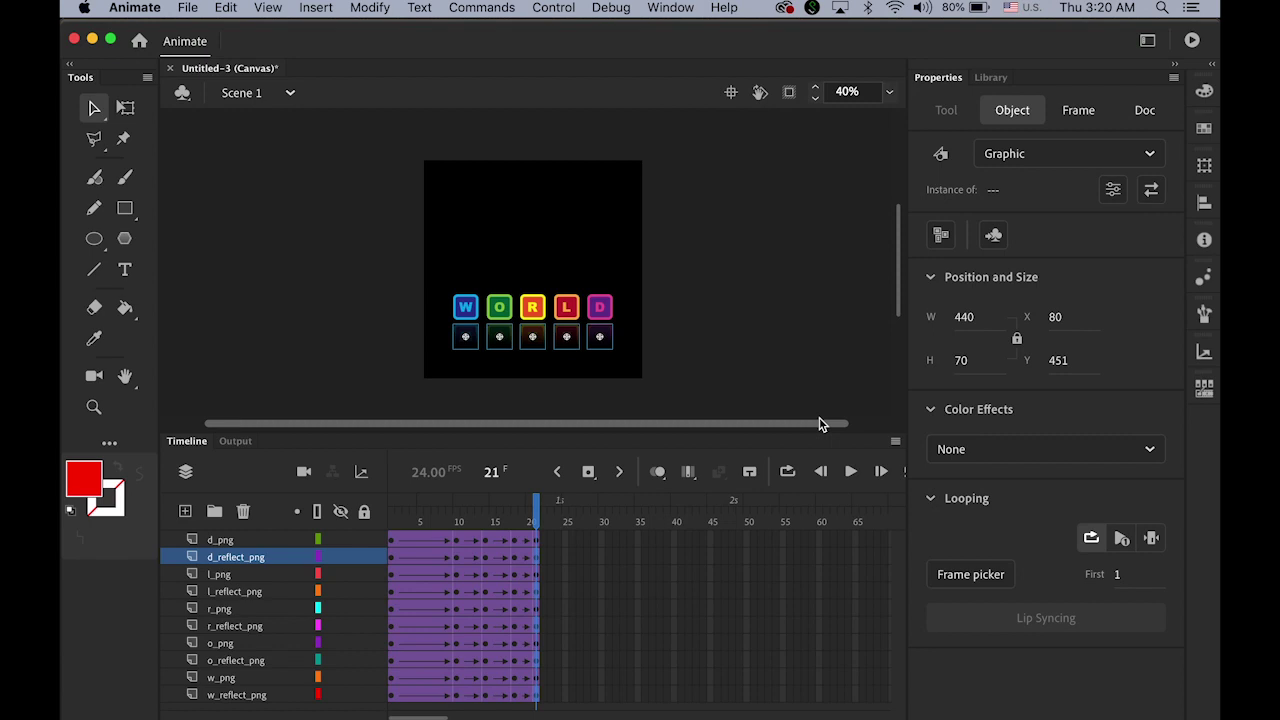
pyautogui.press('Down')
pyautogui.press('Down')
pyautogui.press('Down')
pyautogui.press('Down')
pyautogui.press('Down')
pyautogui.press('Down')
pyautogui.press('Down')
pyautogui.press('Down')
pyautogui.press('Down')
pyautogui.press('Down')
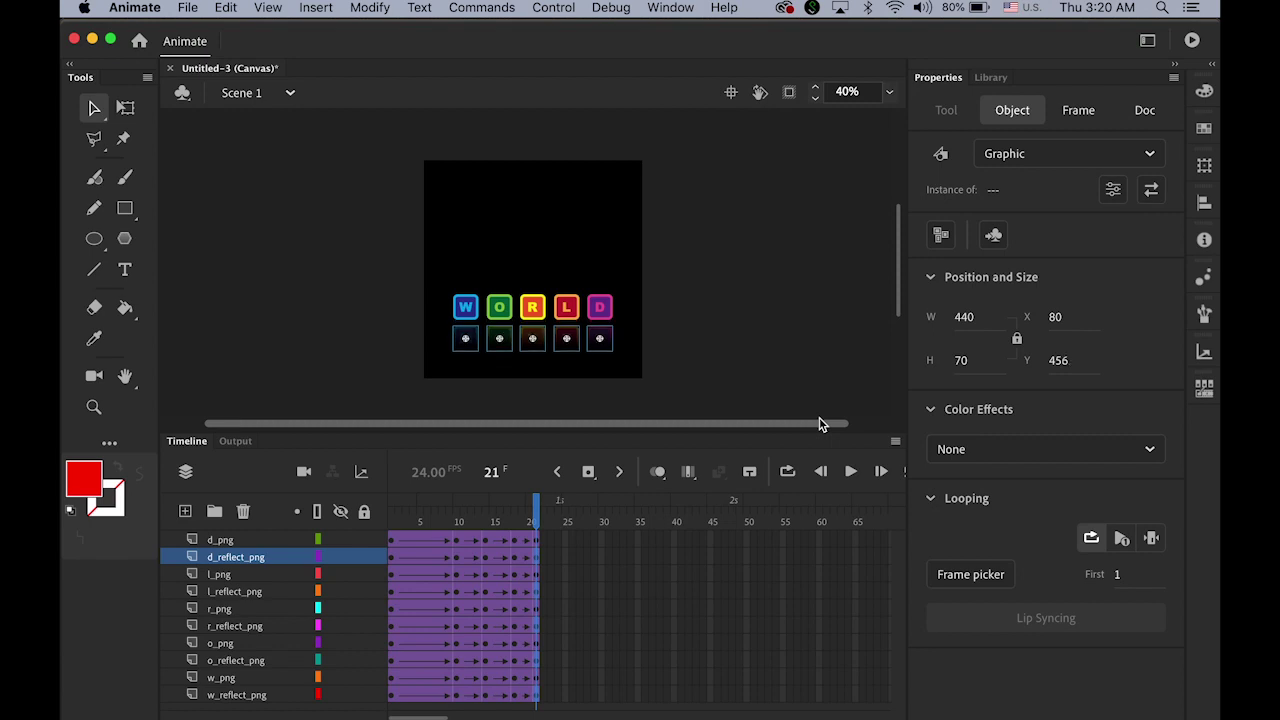
# Insert keyframes at frame 24 on all ten letter and reflection layers
pyautogui.click(555, 541)
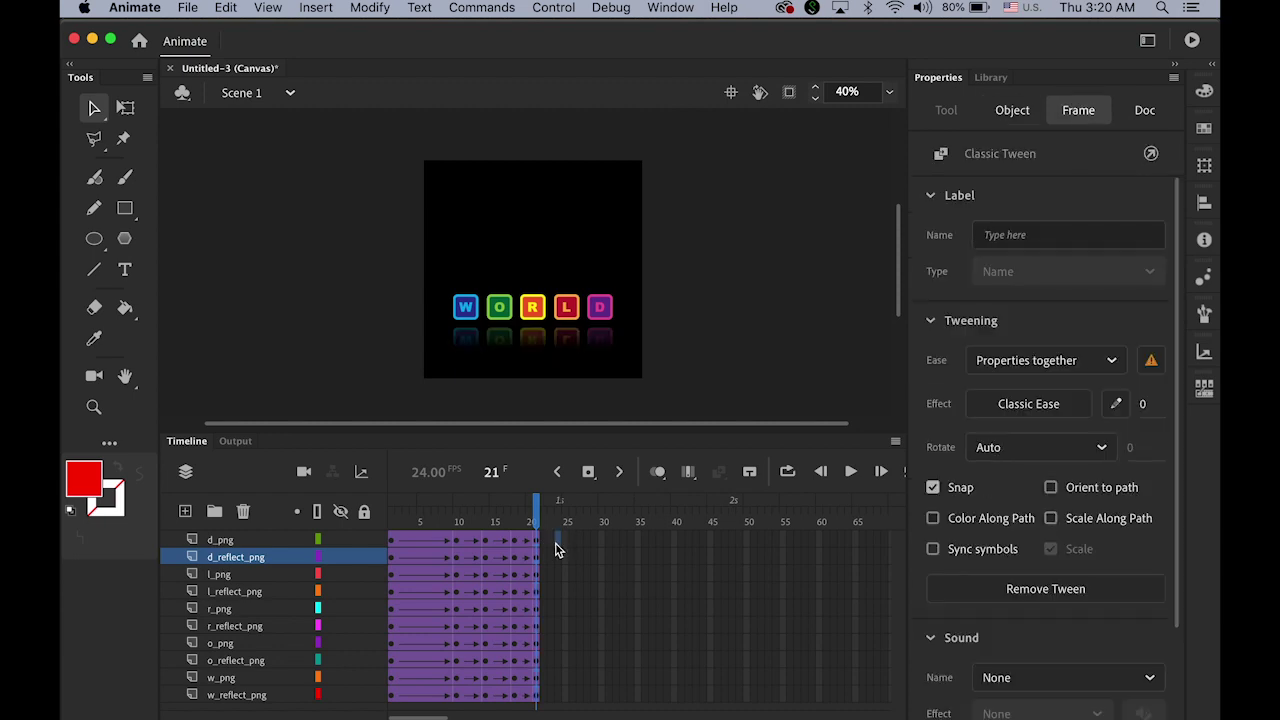
pyautogui.keyDown('shift'); pyautogui.click(557, 697); pyautogui.keyUp('shift')
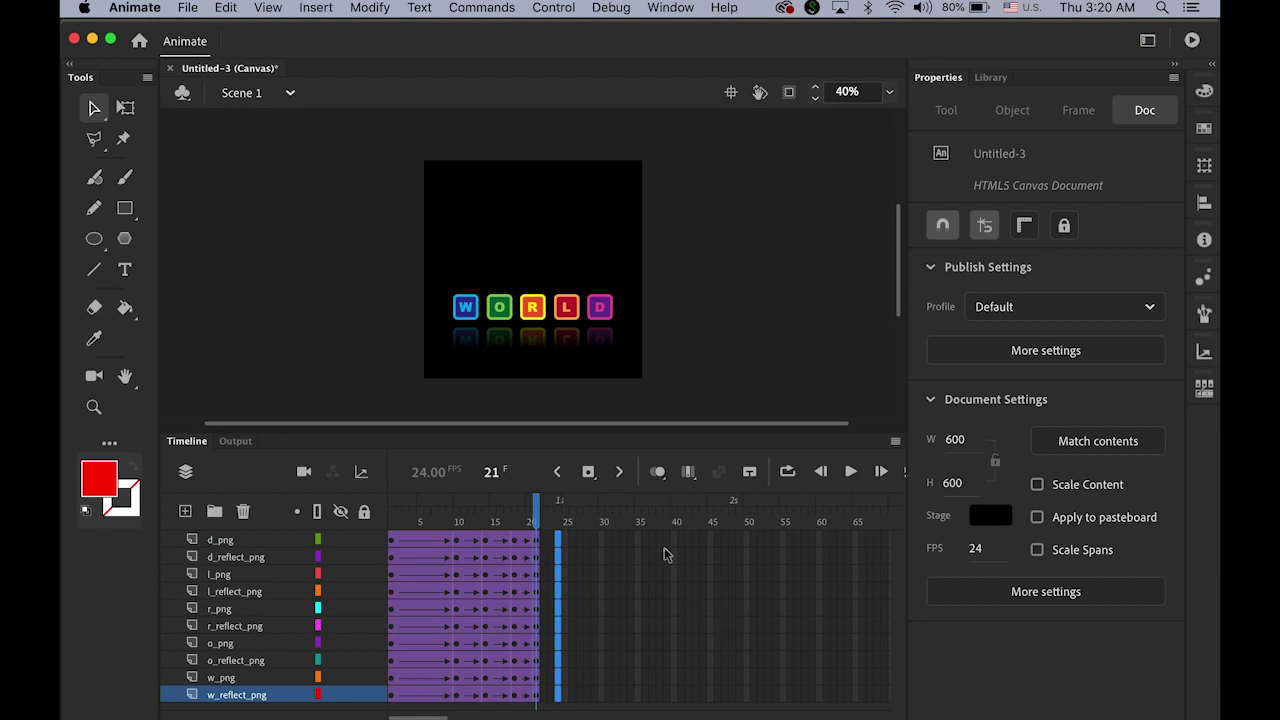
pyautogui.click(588, 471)
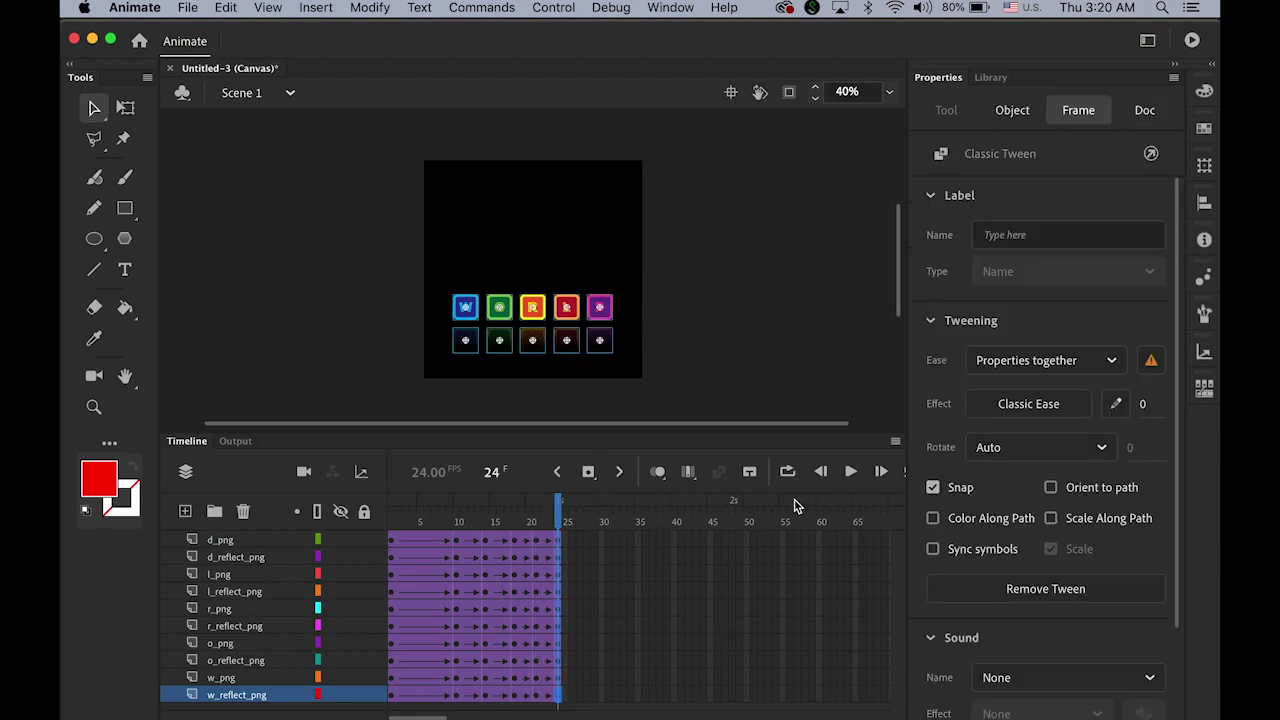
# At frame 24, move the five WORLD letter tiles back down to Y 379
pyautogui.click(727, 331)
pyautogui.moveTo(376, 270); pyautogui.dragTo(705, 312)
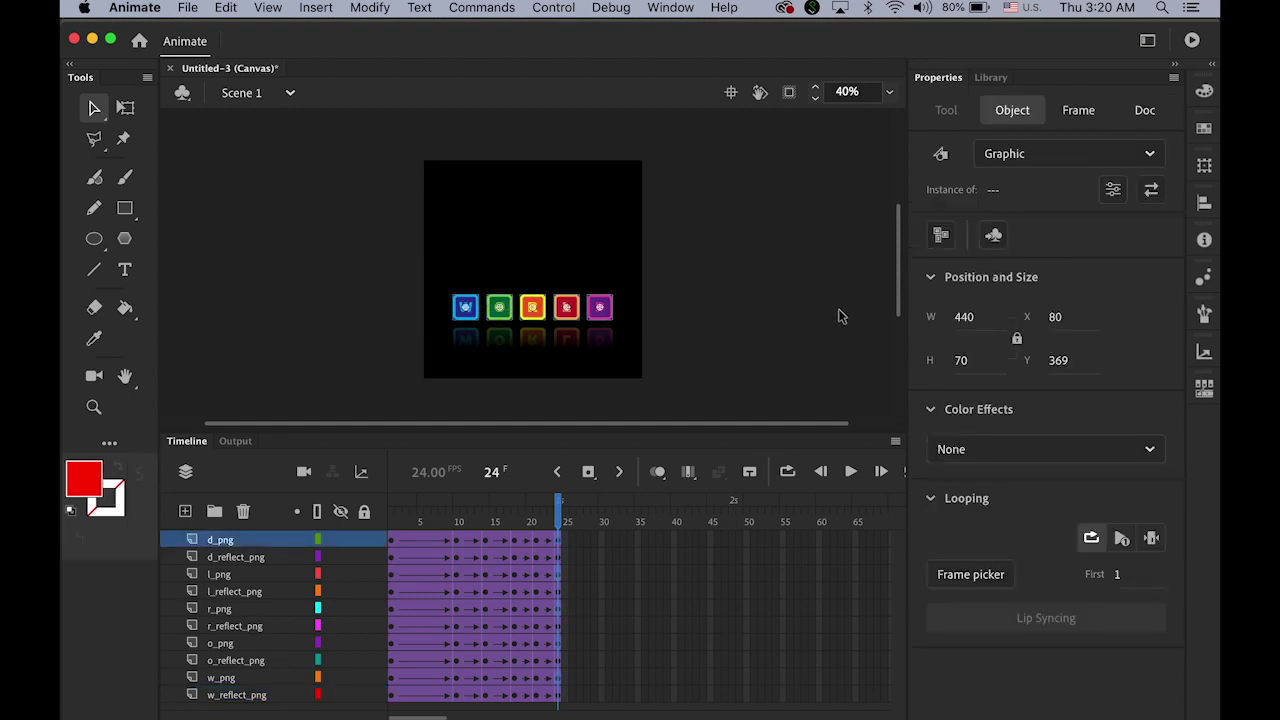
pyautogui.press('Down')
pyautogui.press('Down')
pyautogui.press('Down')
pyautogui.press('Down')
pyautogui.press('Down')
pyautogui.press('Down')
pyautogui.press('Down')
pyautogui.press('Down')
pyautogui.press('Down')
pyautogui.press('Down')
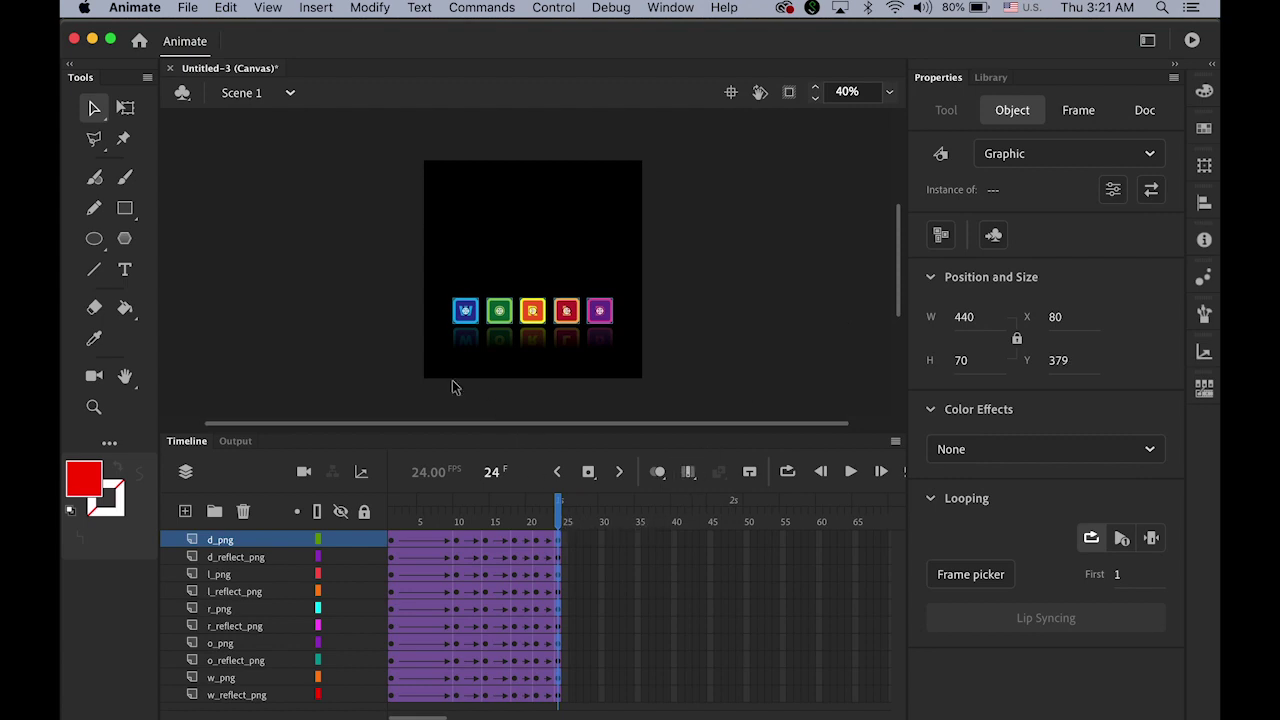
# At frame 24, move the five reflections up to Y 451, directly beneath the letter tiles
pyautogui.moveTo(403, 335); pyautogui.dragTo(705, 377)
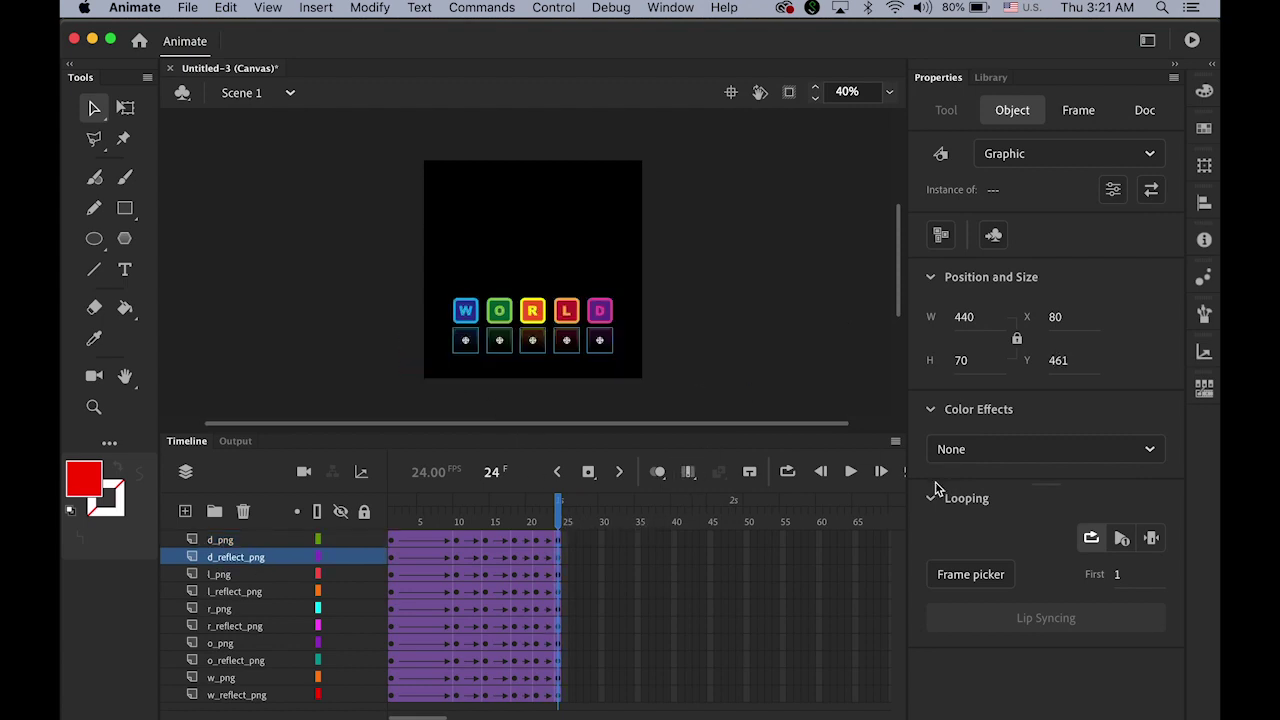
pyautogui.press('Up')
pyautogui.press('Up')
pyautogui.press('Up')
pyautogui.press('Up')
pyautogui.press('Up')
pyautogui.press('Up')
pyautogui.press('Up')
pyautogui.press('Up')
pyautogui.press('Up')
pyautogui.press('Up')
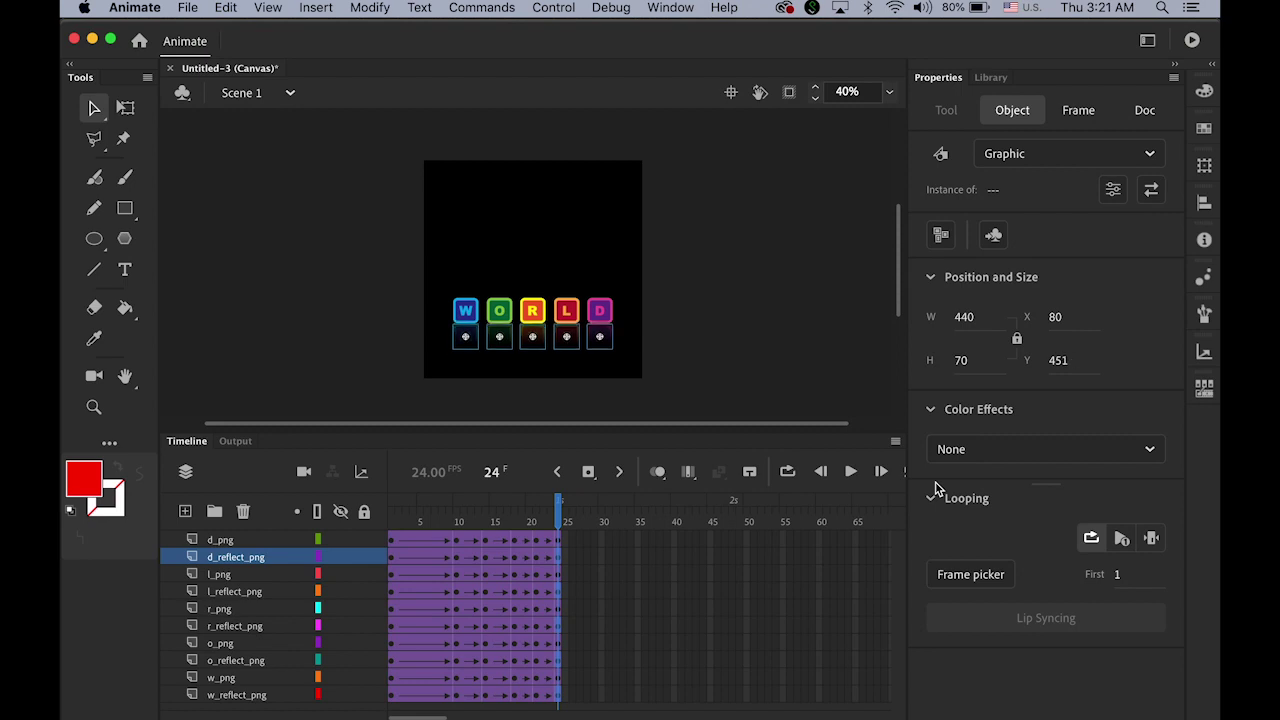
# Deselect the reflections and play the animation from frame 1 to check the bounce of the tiles and reflections
pyautogui.click(766, 363)
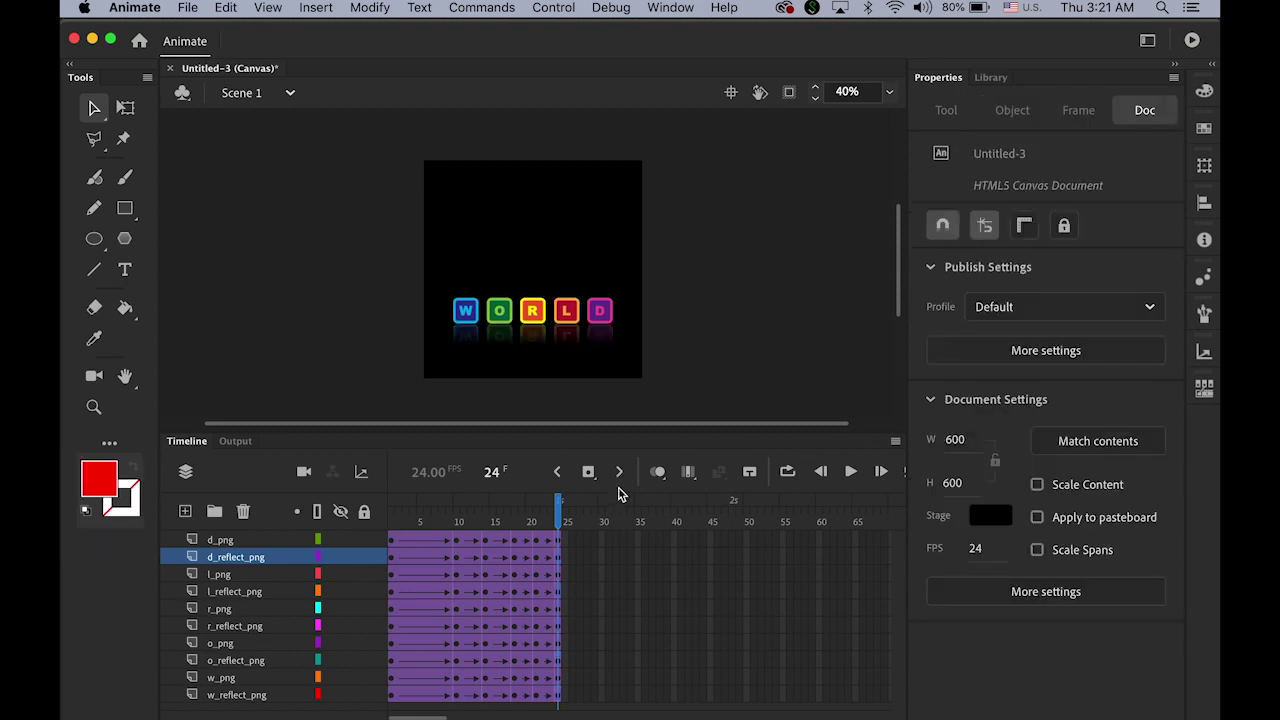
pyautogui.moveTo(563, 519); pyautogui.dragTo(337, 514)
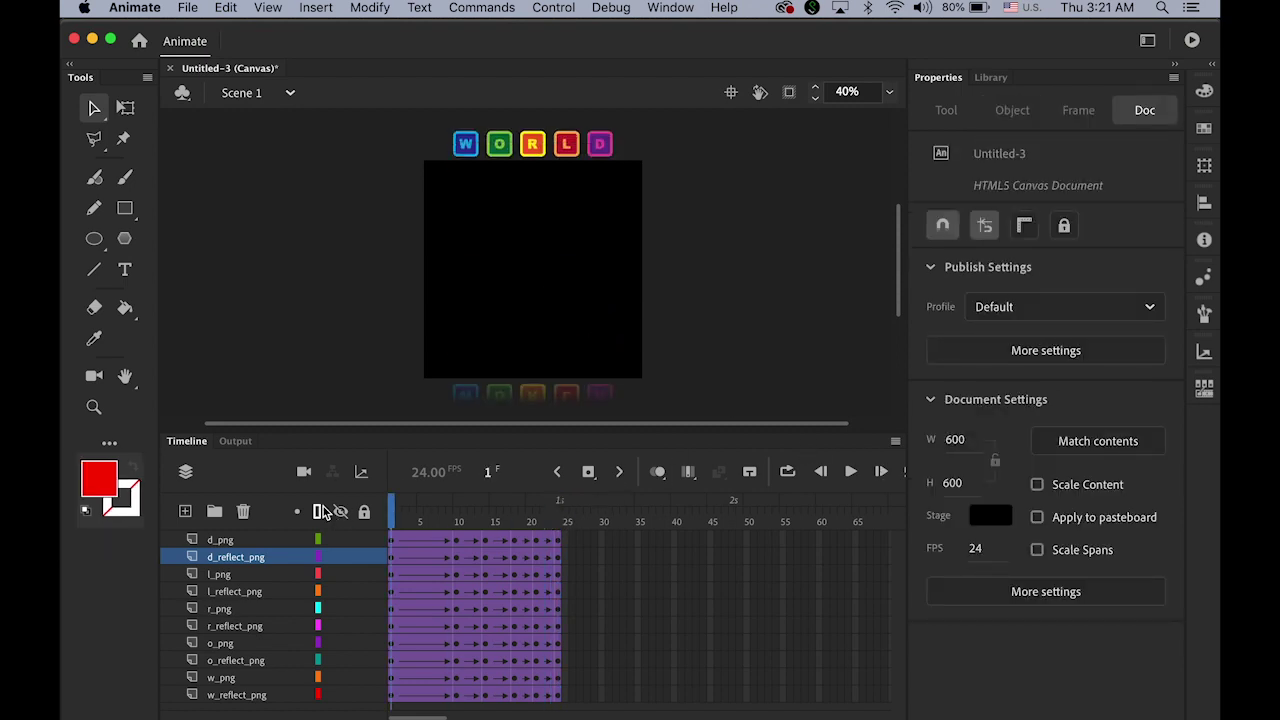
pyautogui.press('Return')
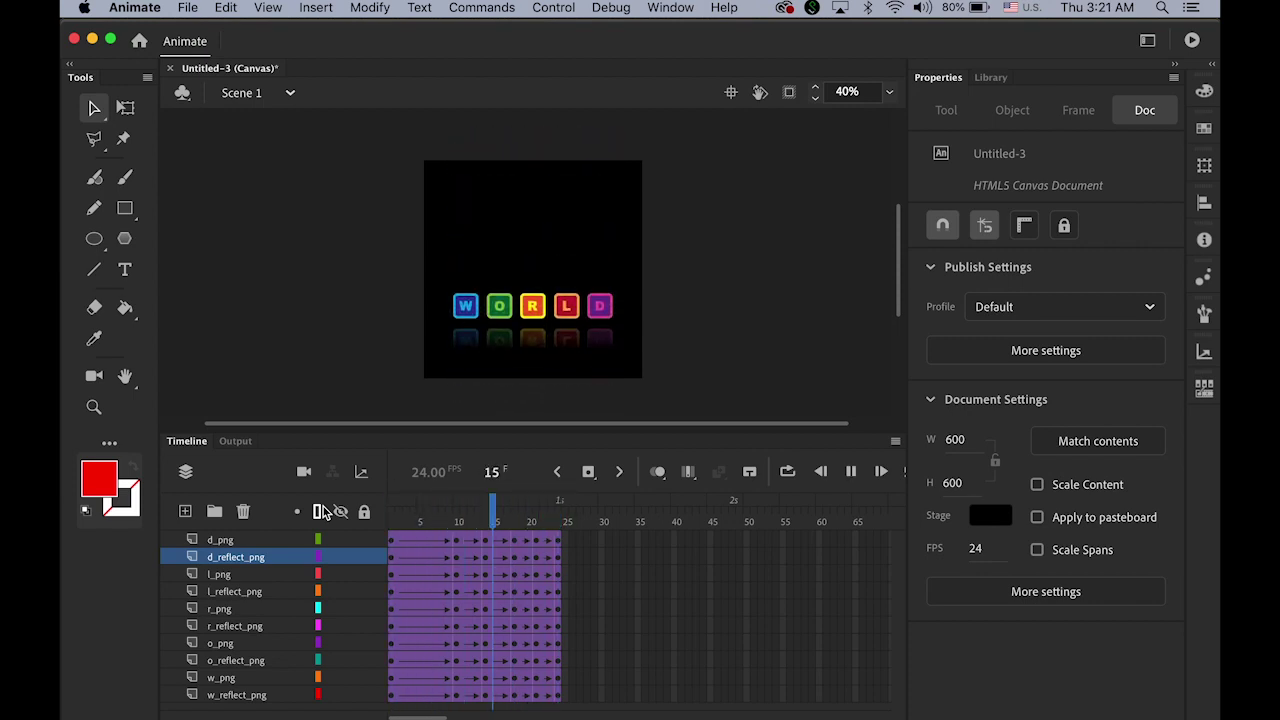
pyautogui.press('Return')
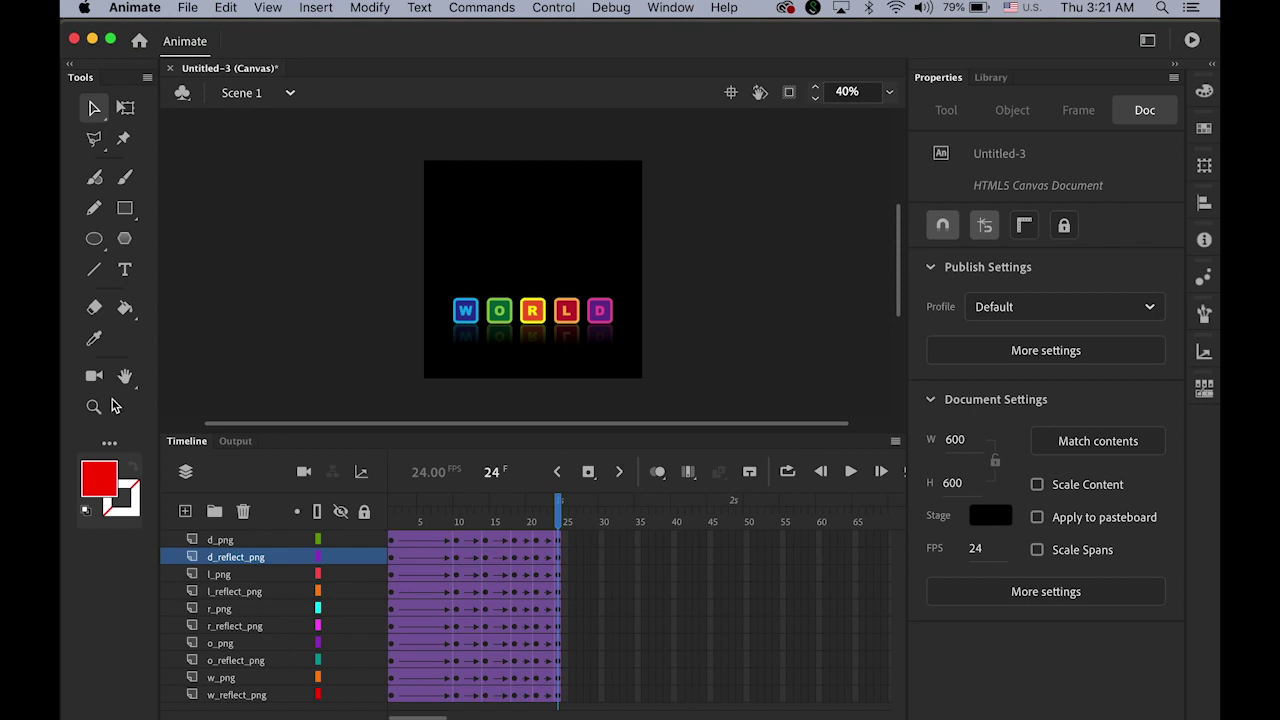
# At the frame 14 keyframe, rotate the W letter tile by 5 degrees
pyautogui.doubleClick(125, 375)
pyautogui.click(94, 107)
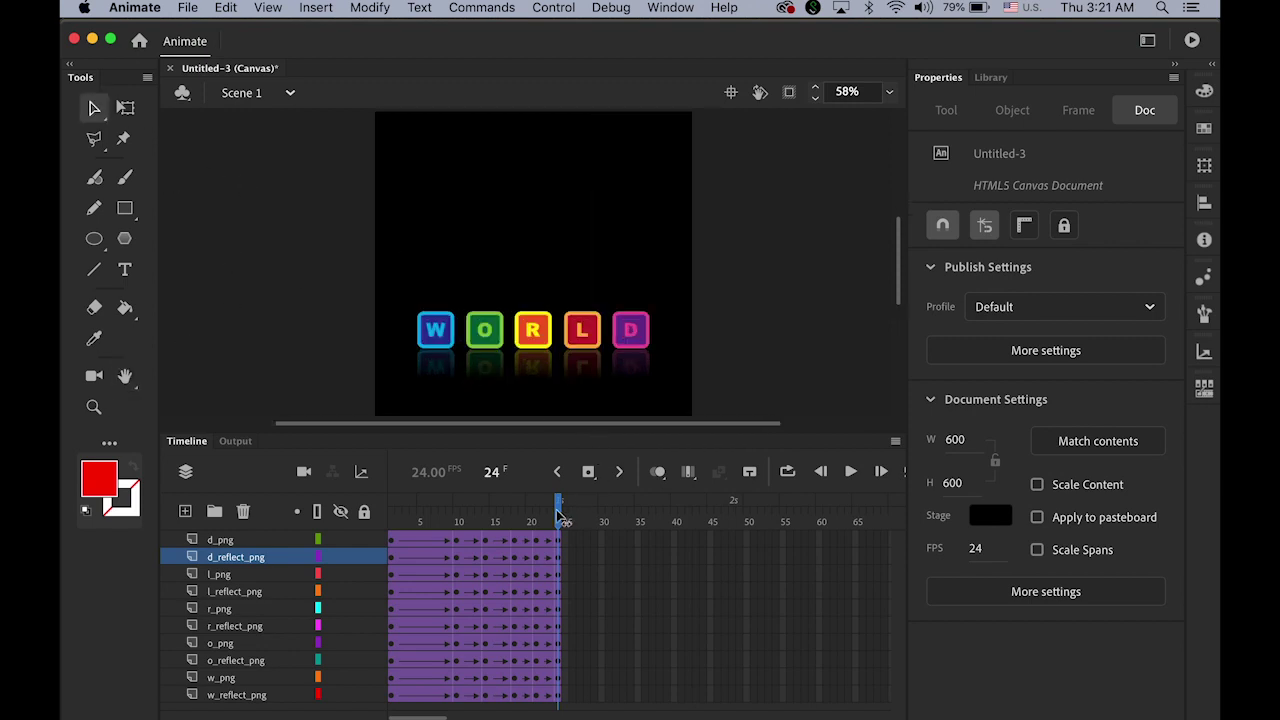
pyautogui.moveTo(560, 512); pyautogui.dragTo(487, 529)
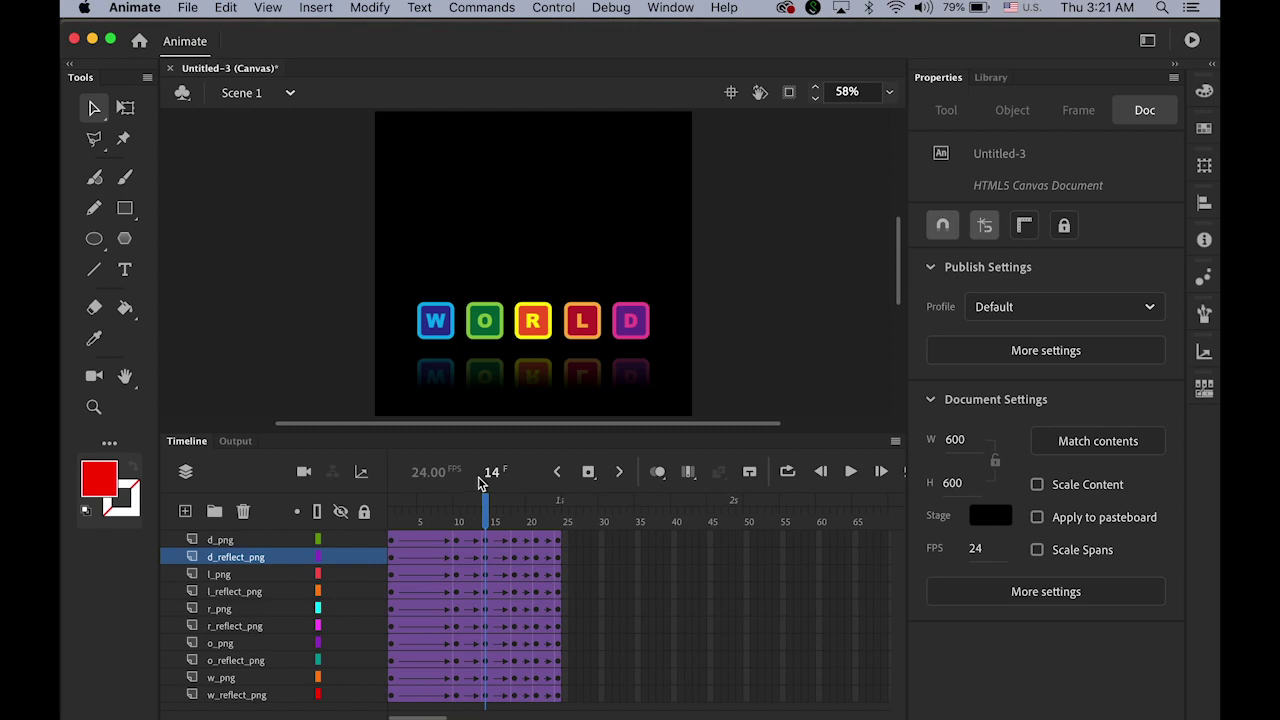
pyautogui.click(441, 323)
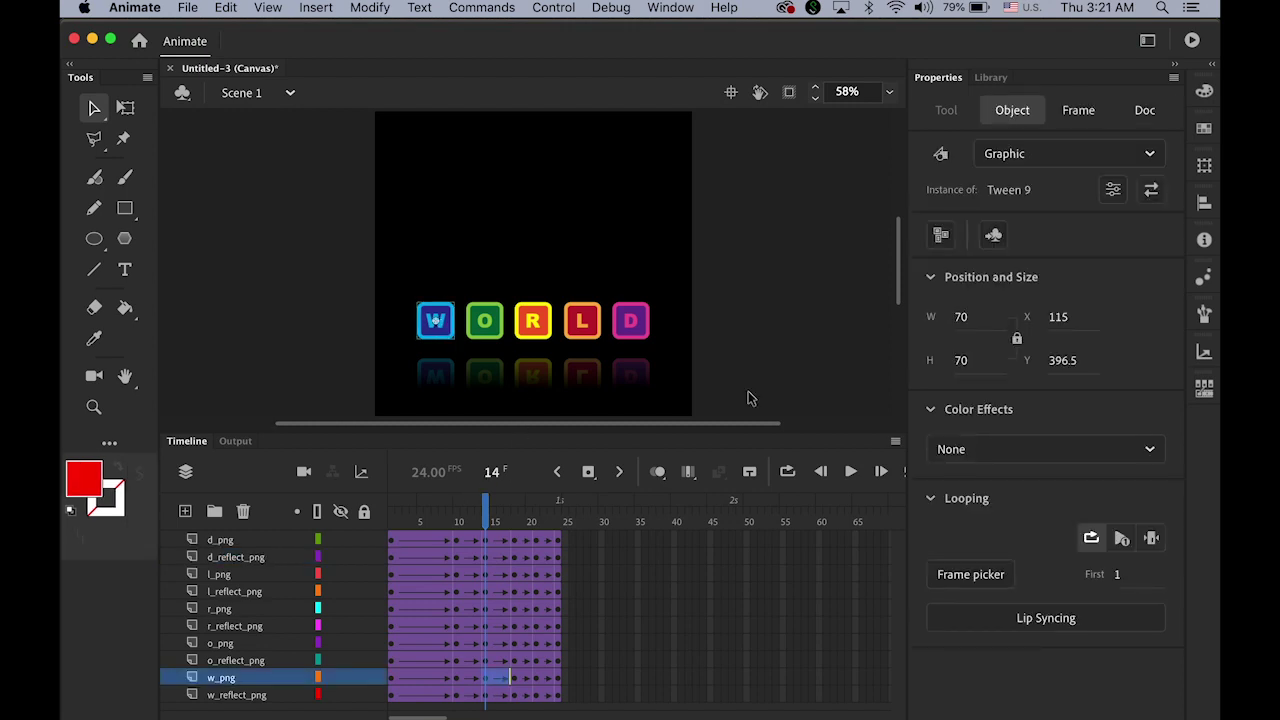
pyautogui.click(1204, 168)
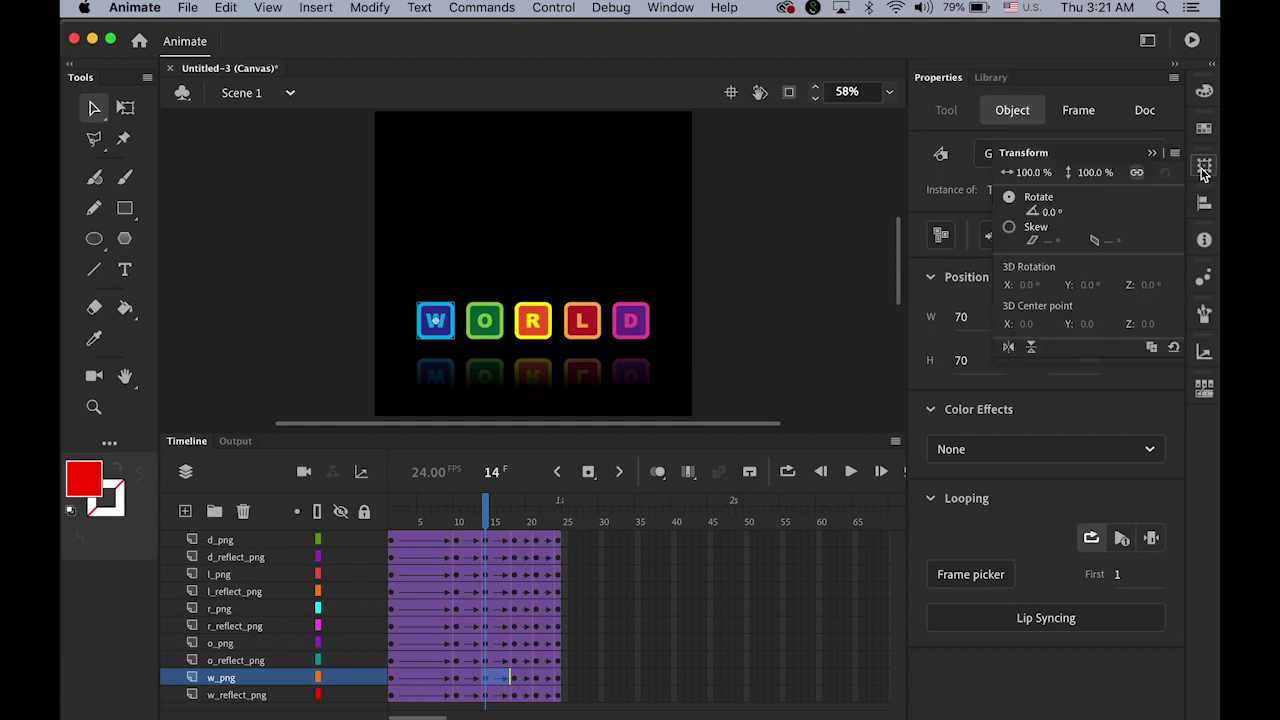
pyautogui.click(1048, 212)
pyautogui.write('5')
pyautogui.press('Return')
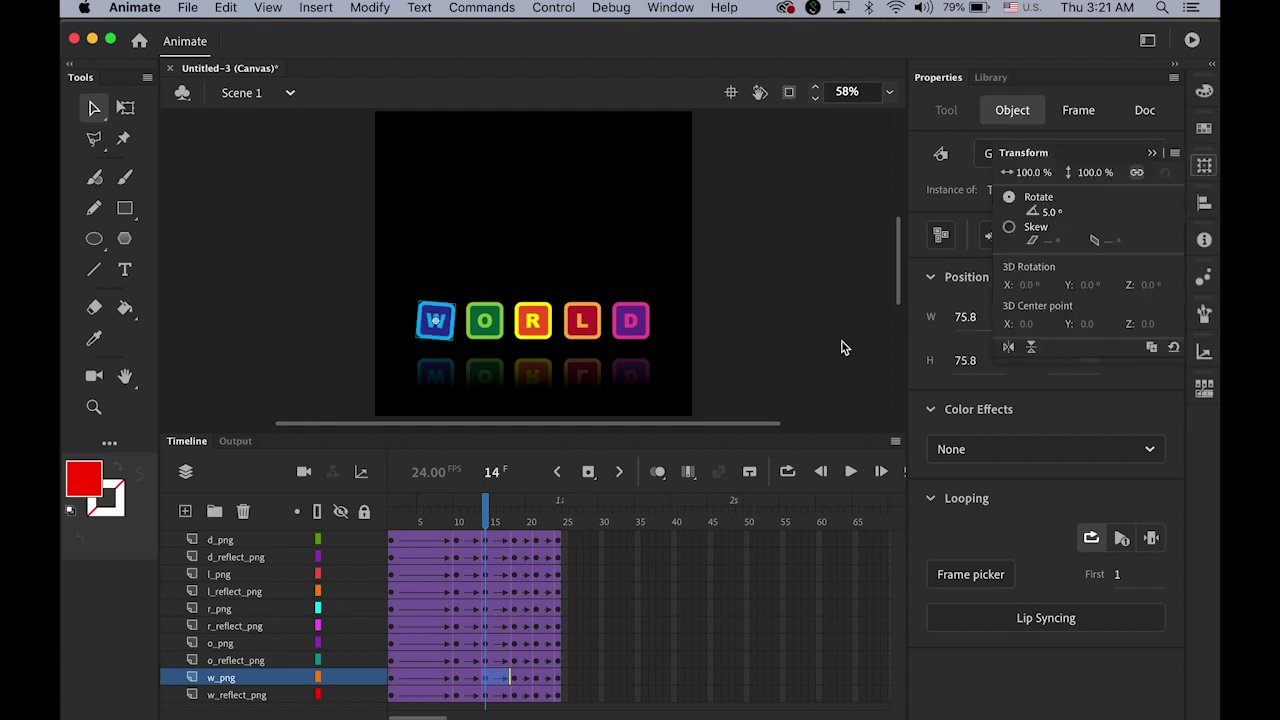
# At frame 14, rotate the green O letter tile by 5 degrees
pyautogui.click(490, 325)
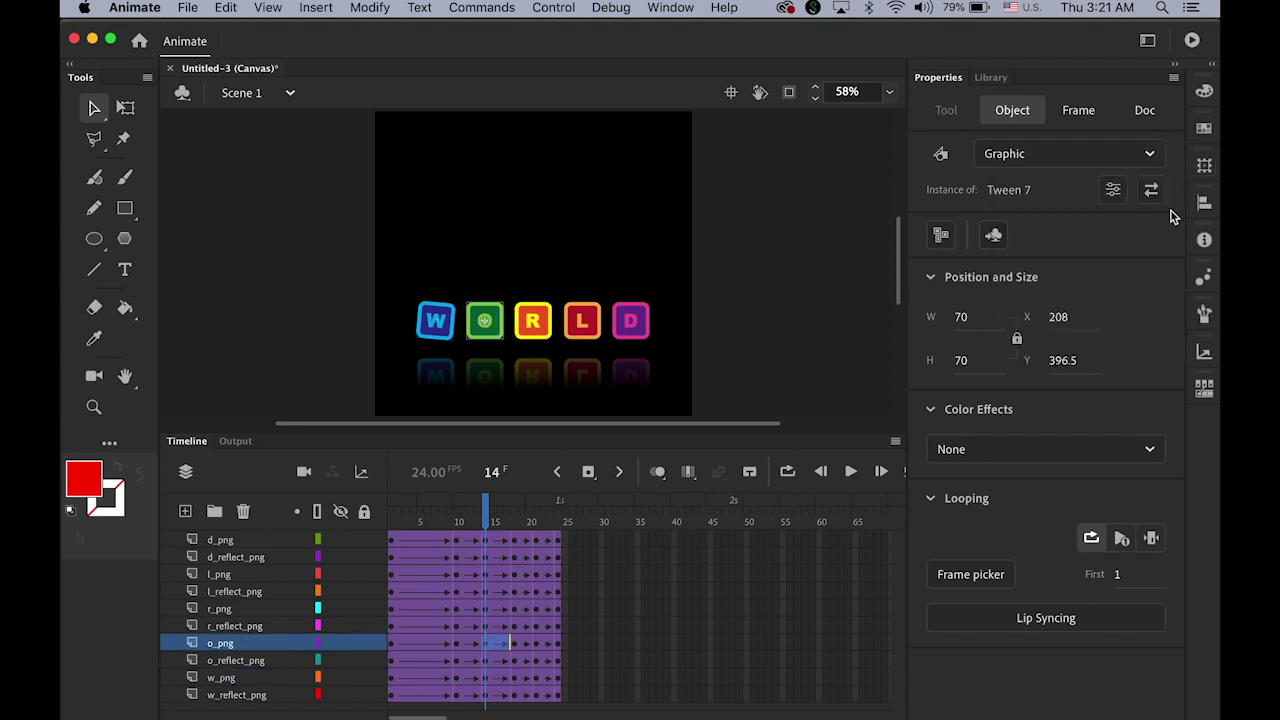
pyautogui.click(1204, 165)
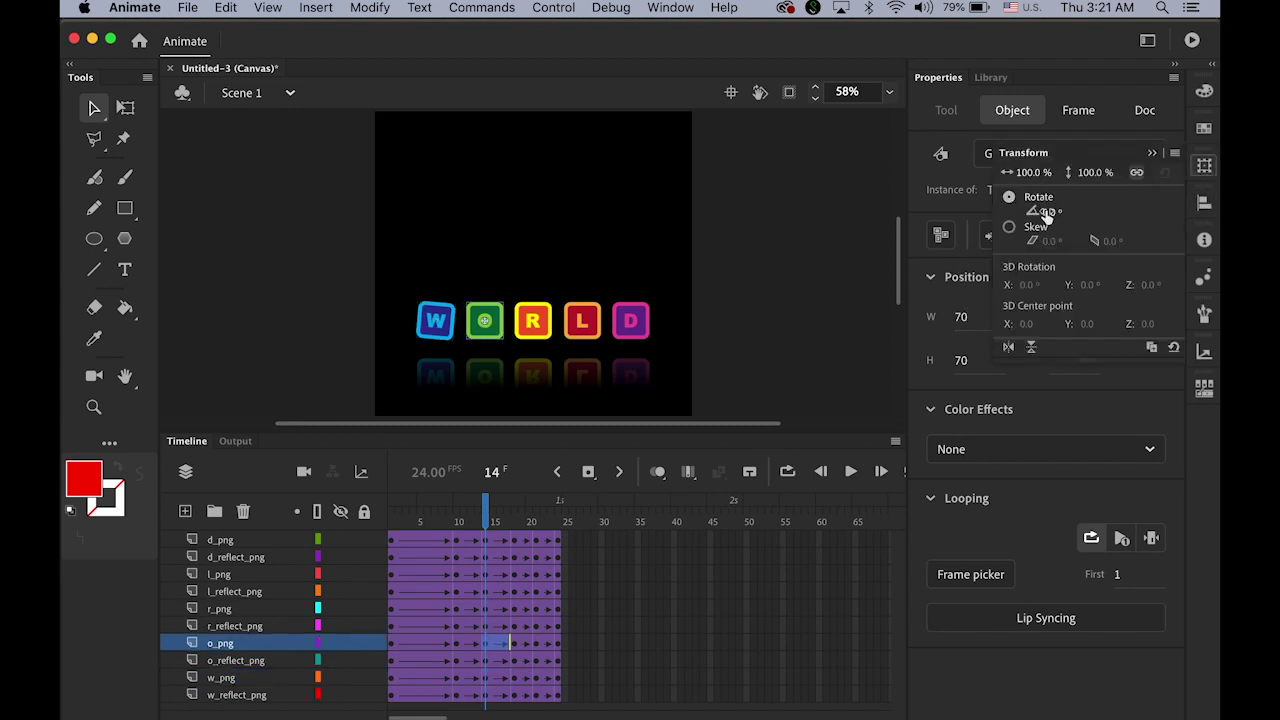
pyautogui.click(1046, 211)
pyautogui.write('5')
pyautogui.press('Return')
# At frame 14, rotate the yellow-bordered R letter tile by 5 degrees
pyautogui.click(540, 325)
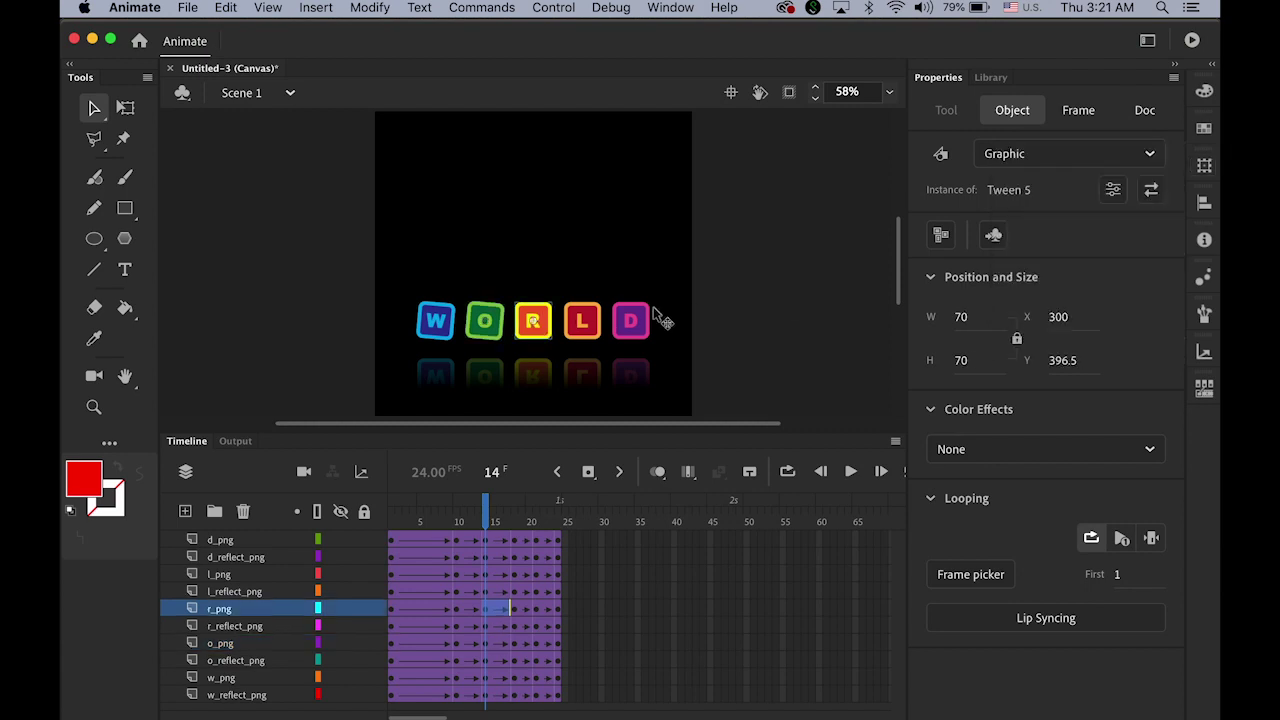
pyautogui.click(1204, 165)
pyautogui.click(1046, 212)
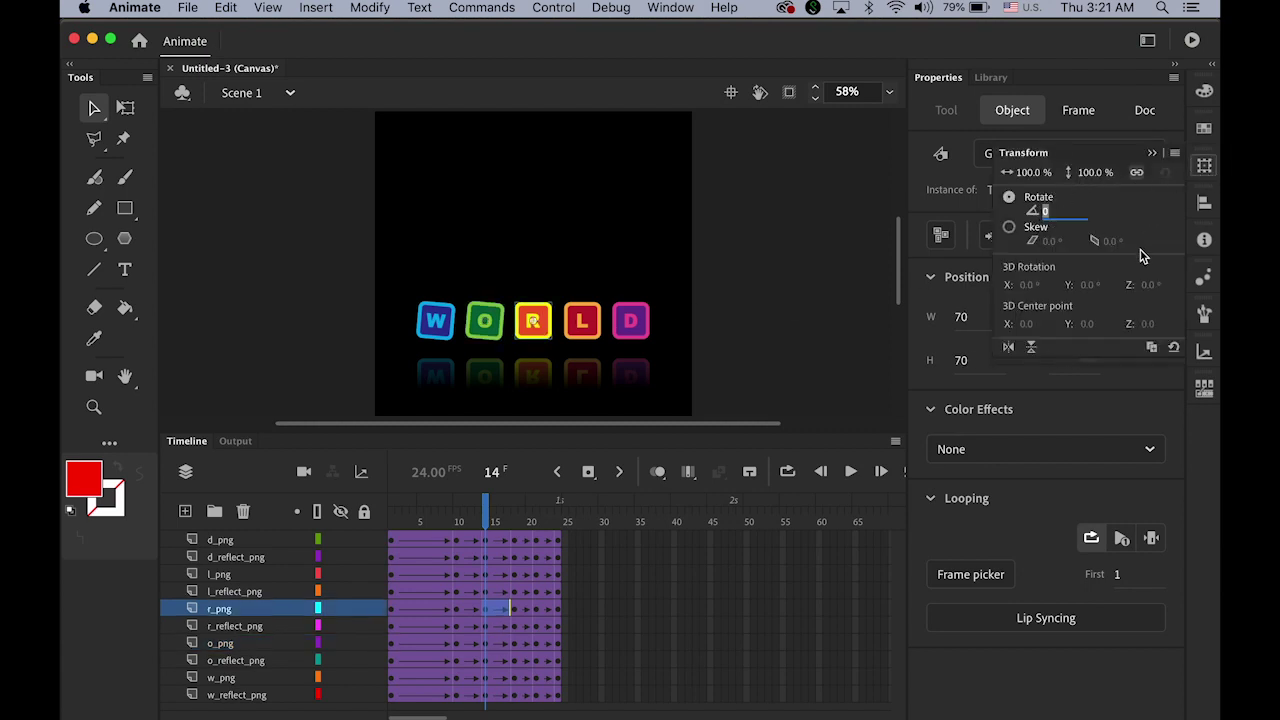
pyautogui.write('5')
pyautogui.press('Return')
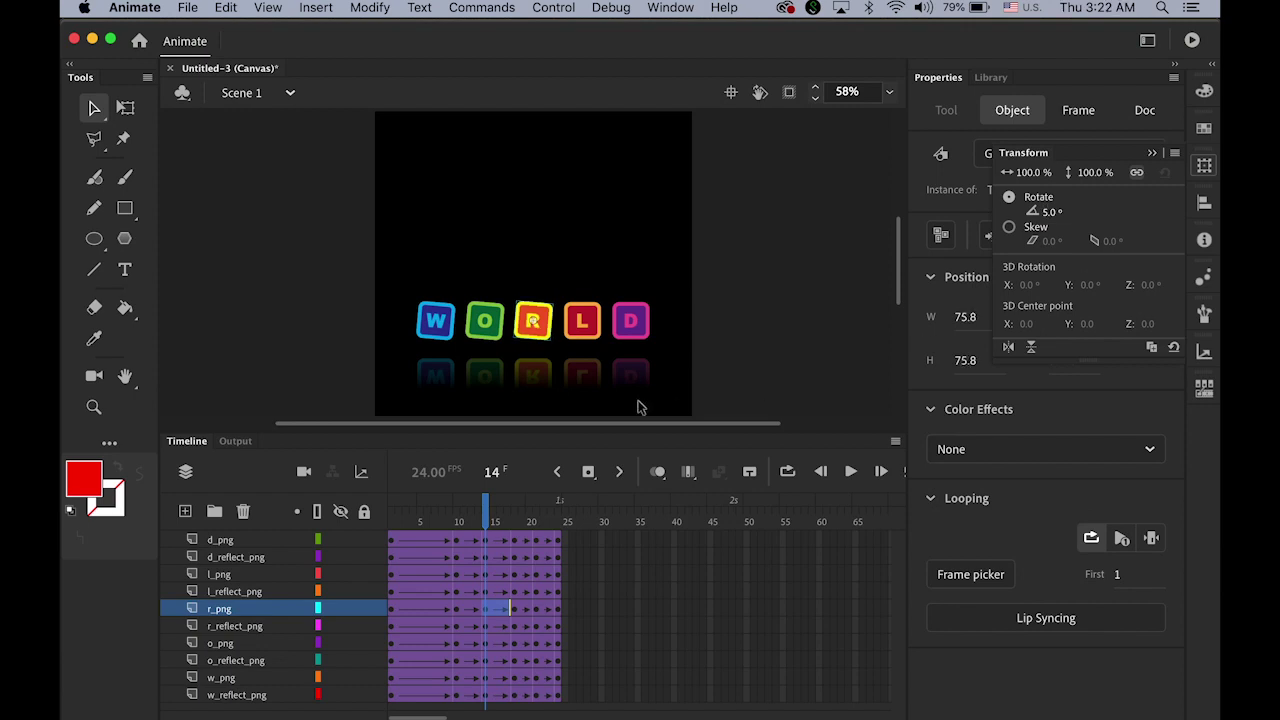
# At frame 14, rotate the red L letter tile by 5 degrees
pyautogui.click(587, 326)
pyautogui.click(1204, 168)
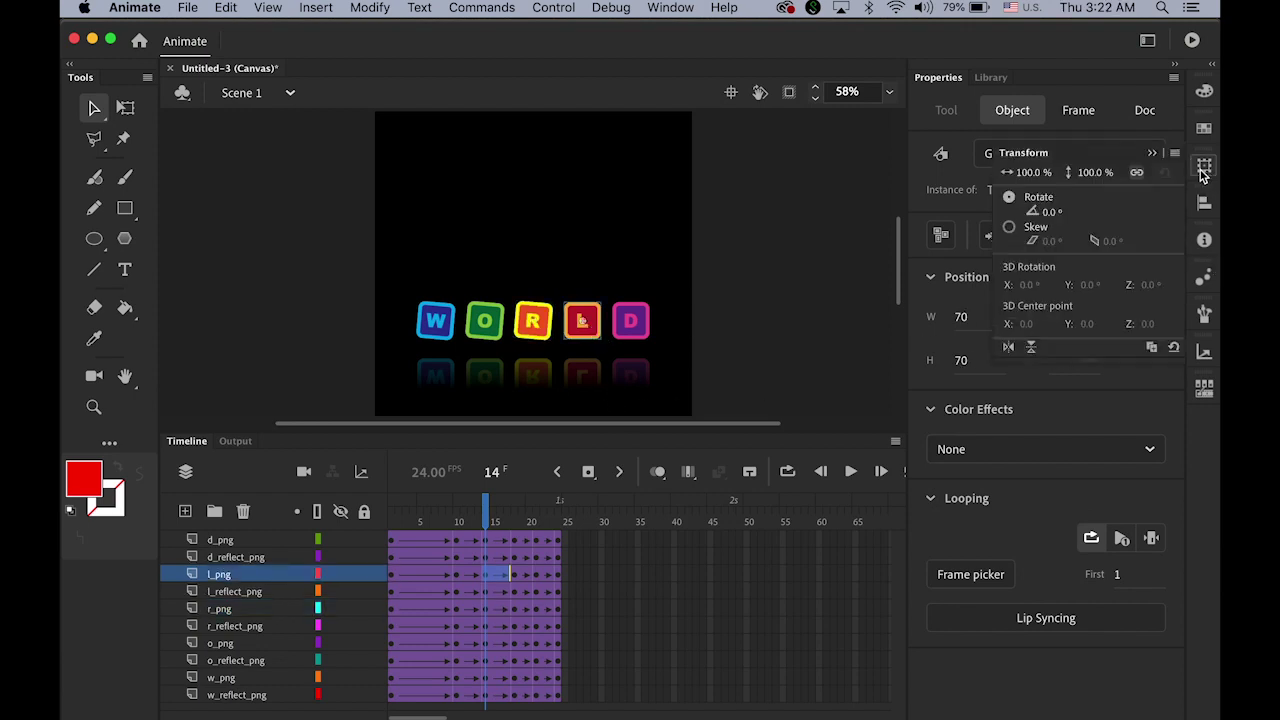
pyautogui.click(1054, 213)
pyautogui.write('5')
pyautogui.press('Return')
# At frame 14, rotate the purple D letter tile by 5 degrees and clear the selection
pyautogui.click(642, 322)
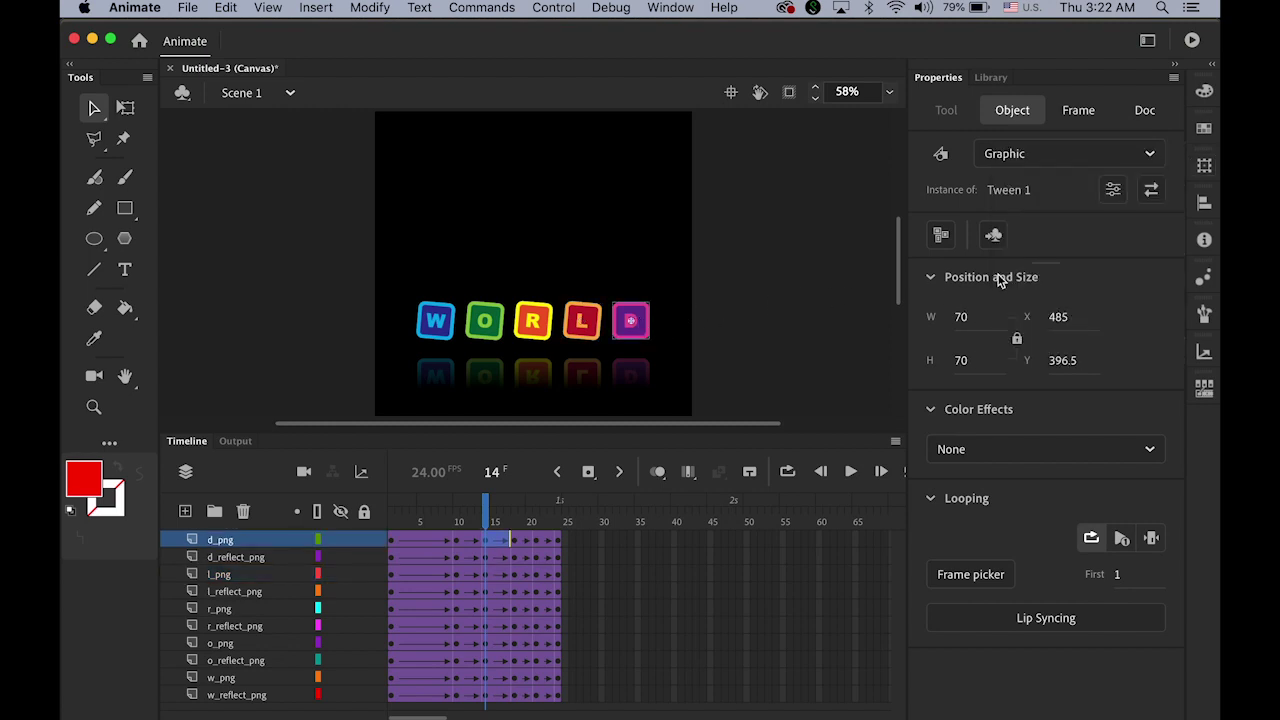
pyautogui.click(1203, 168)
pyautogui.click(1055, 213)
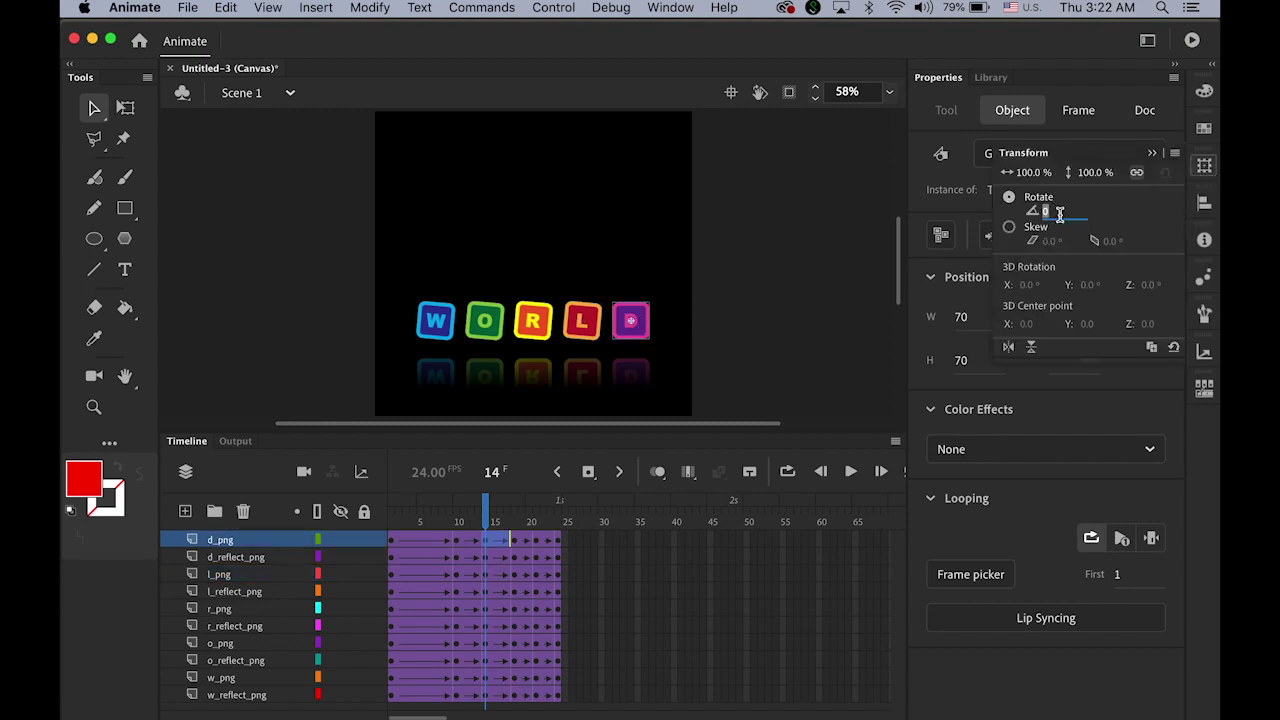
pyautogui.write('5')
pyautogui.press('Return')
pyautogui.click(806, 305)
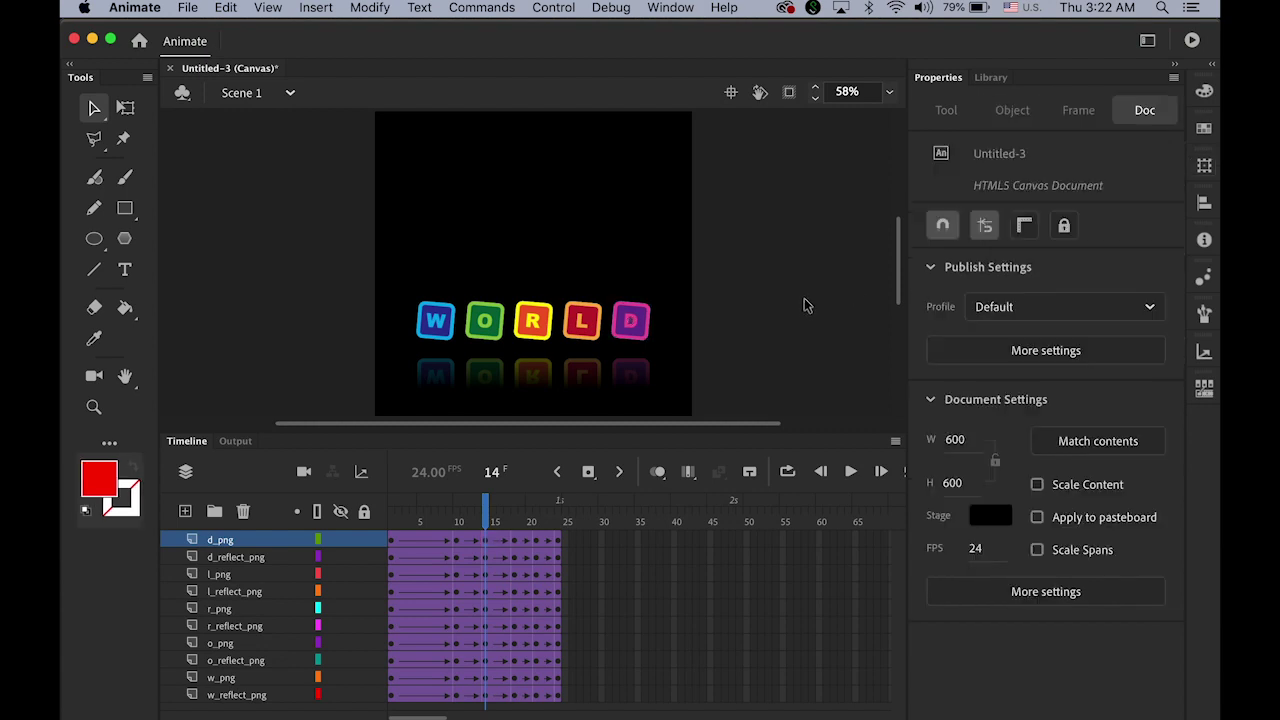
# At frame 14, rotate the W reflection by -5 degrees to mirror its tile's tilt
pyautogui.click(434, 384)
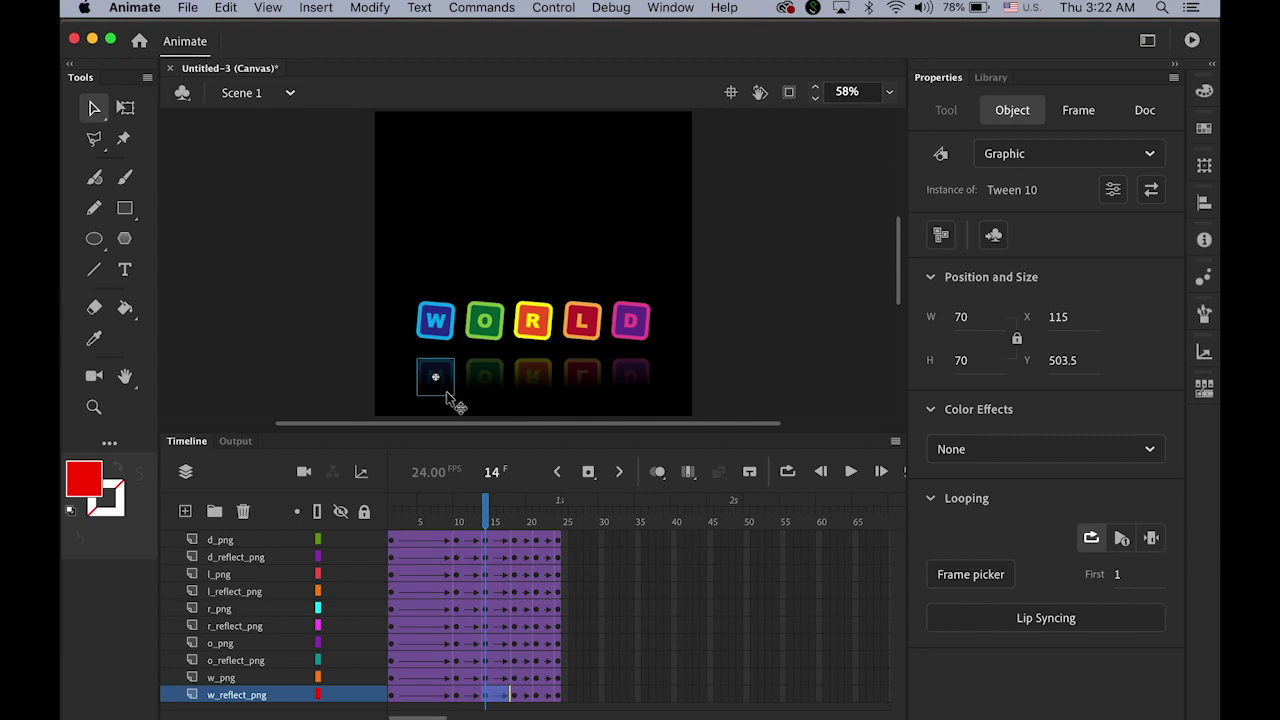
pyautogui.click(1204, 168)
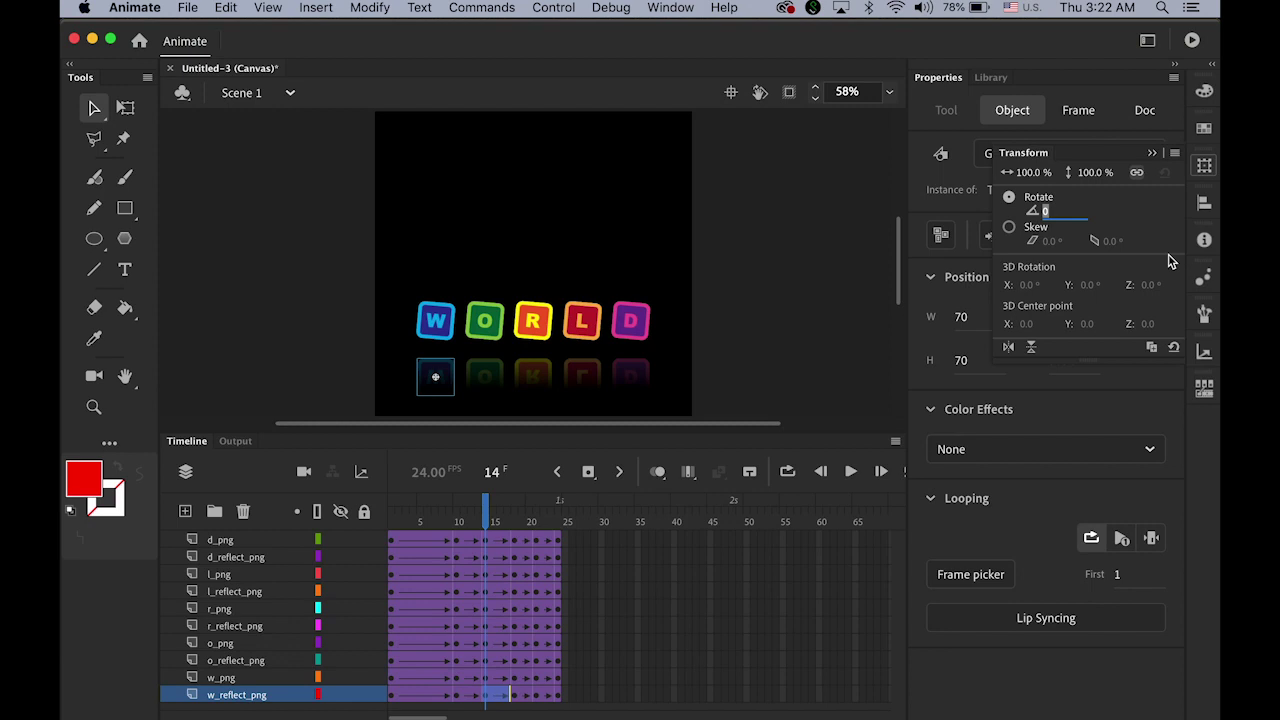
pyautogui.press('BackSpace')
pyautogui.write('-5')
pyautogui.press('Return')
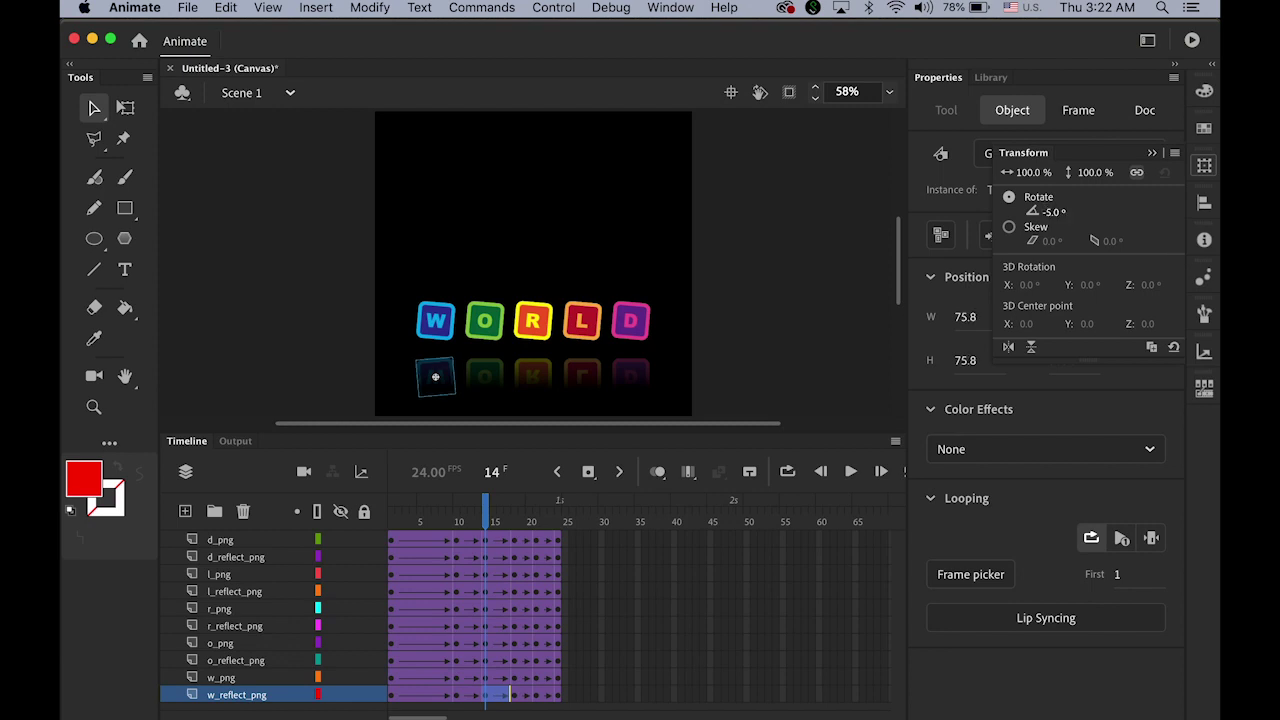
pyautogui.click(766, 330)
# At frame 14, rotate the O reflection beneath the green tile by -5 degrees
pyautogui.click(480, 372)
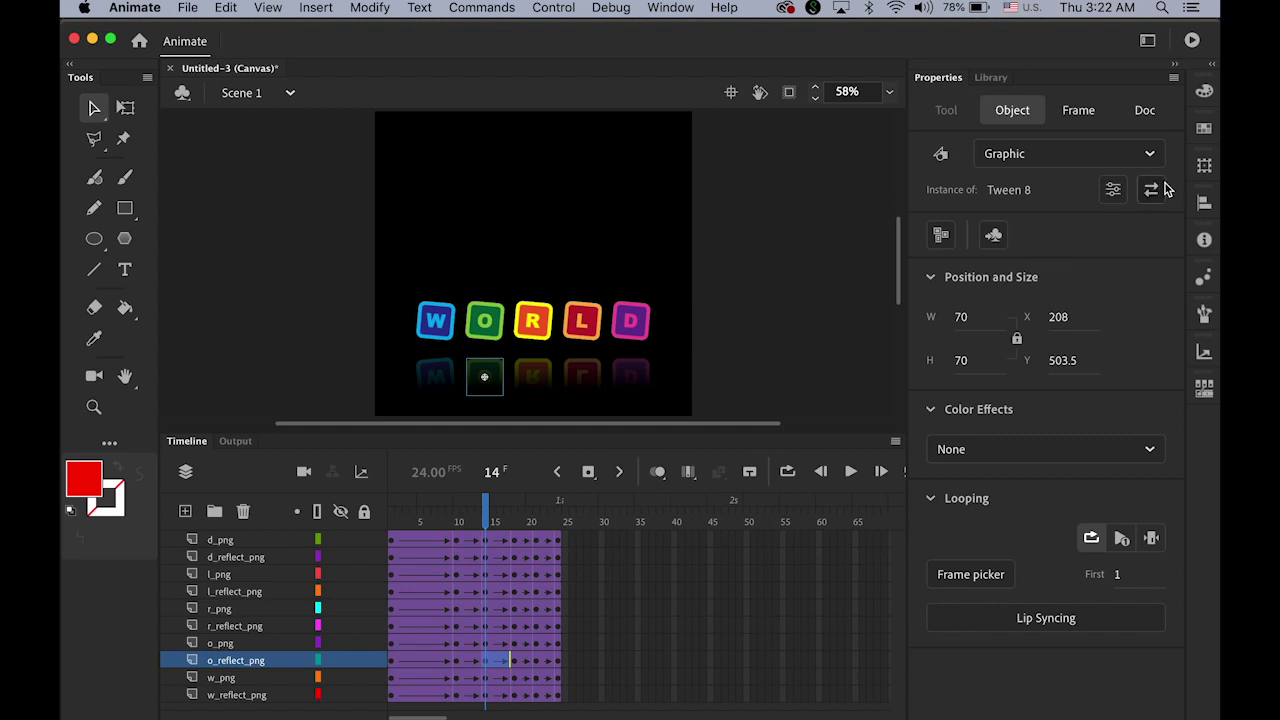
pyautogui.click(1202, 168)
pyautogui.click(1053, 213)
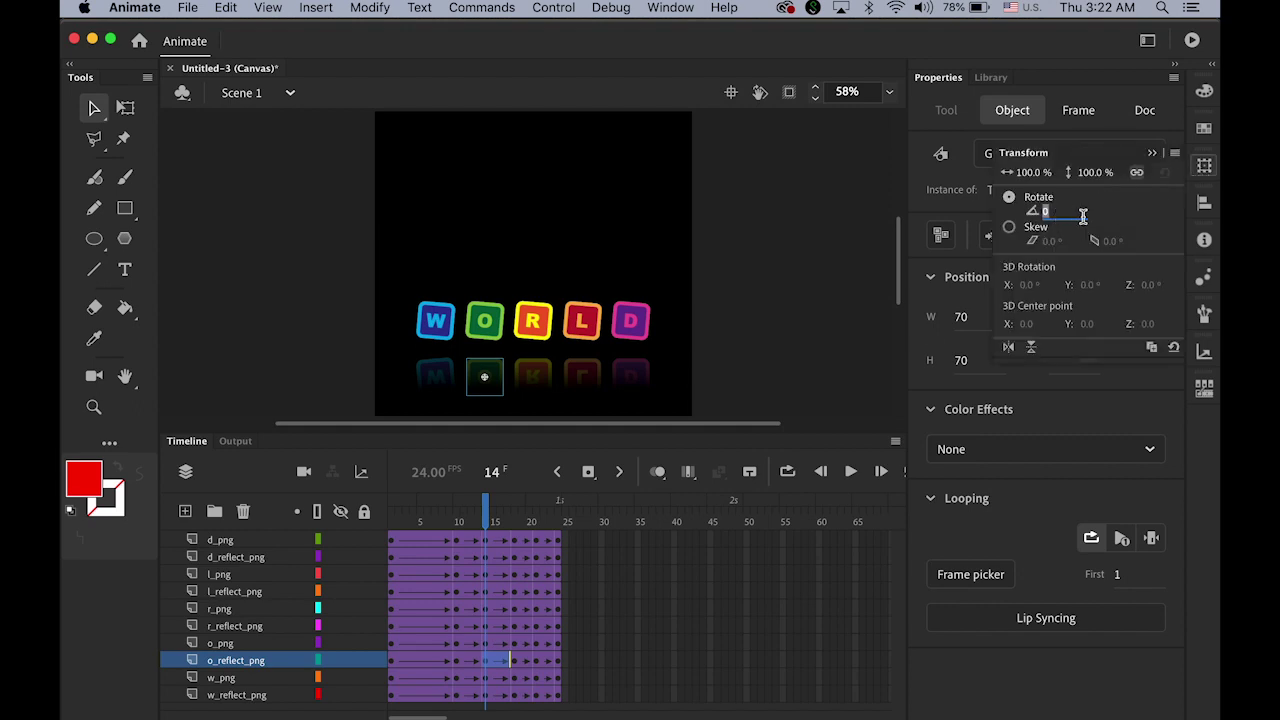
pyautogui.write('-5')
pyautogui.press('Return')
# At frame 14, rotate the R reflection in the middle of the row by -5 degrees
pyautogui.click(540, 375)
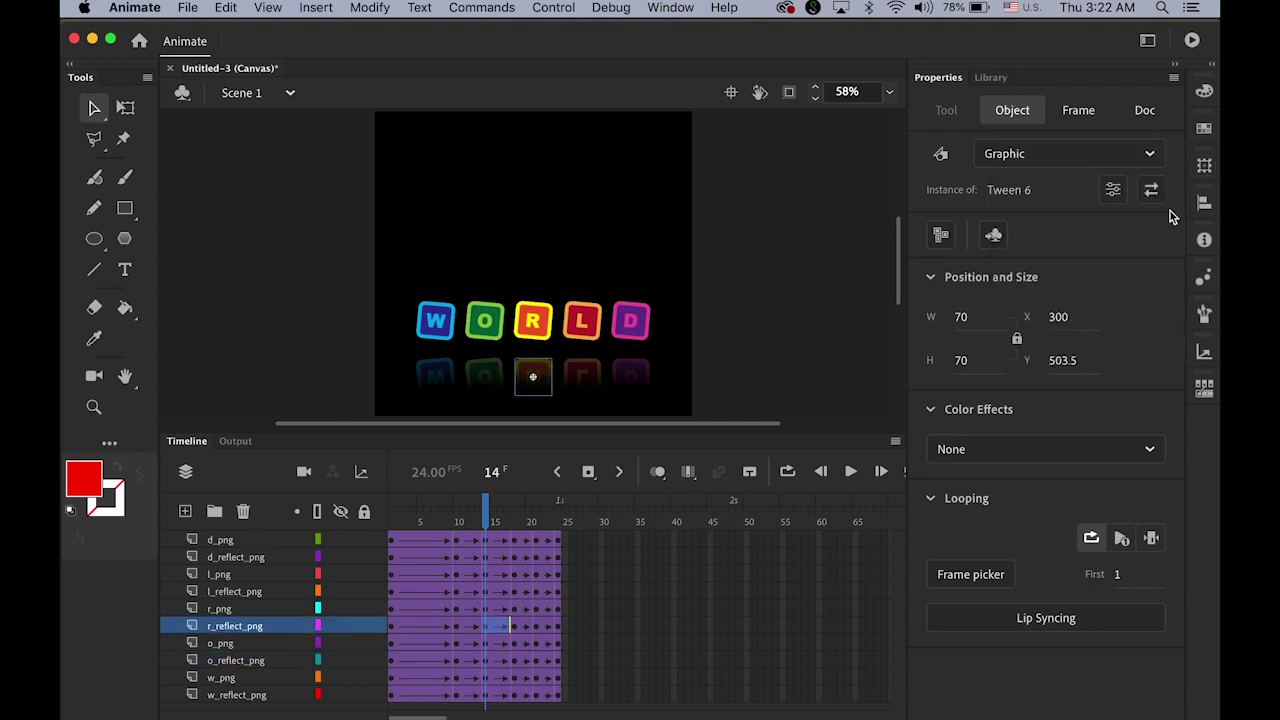
pyautogui.click(1205, 172)
pyautogui.click(1047, 213)
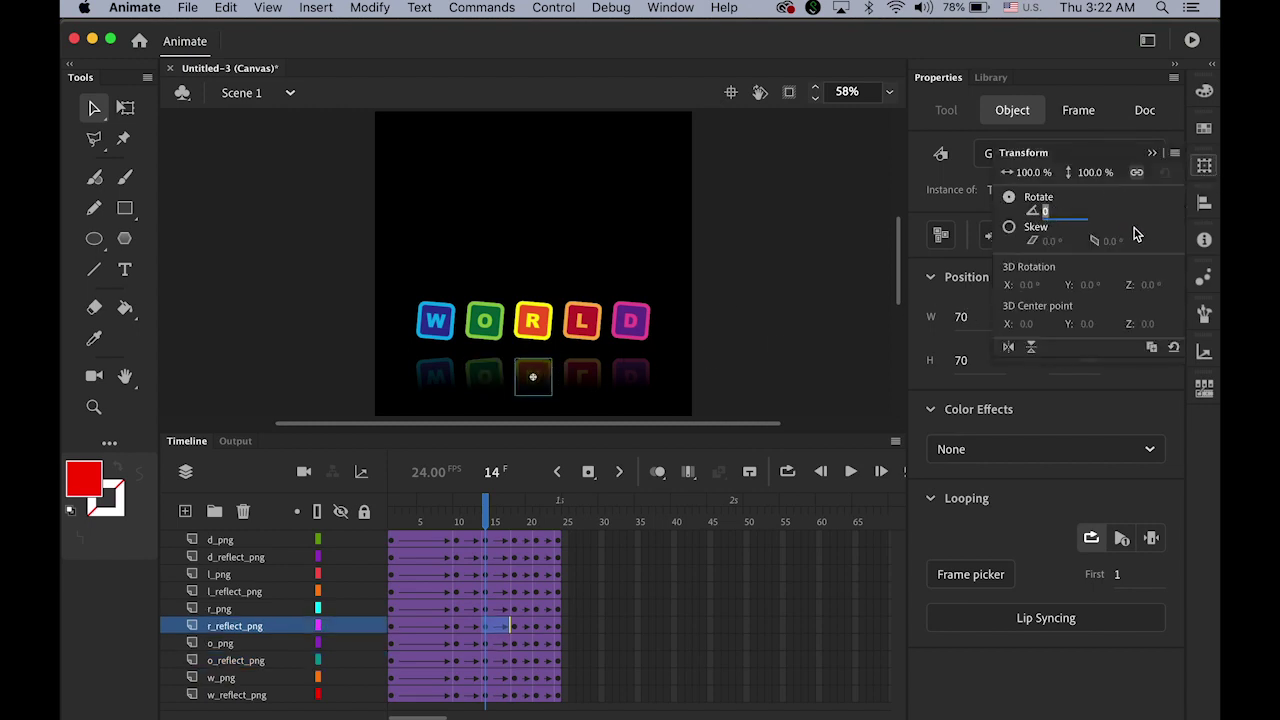
pyautogui.write('-5')
pyautogui.press('Return')
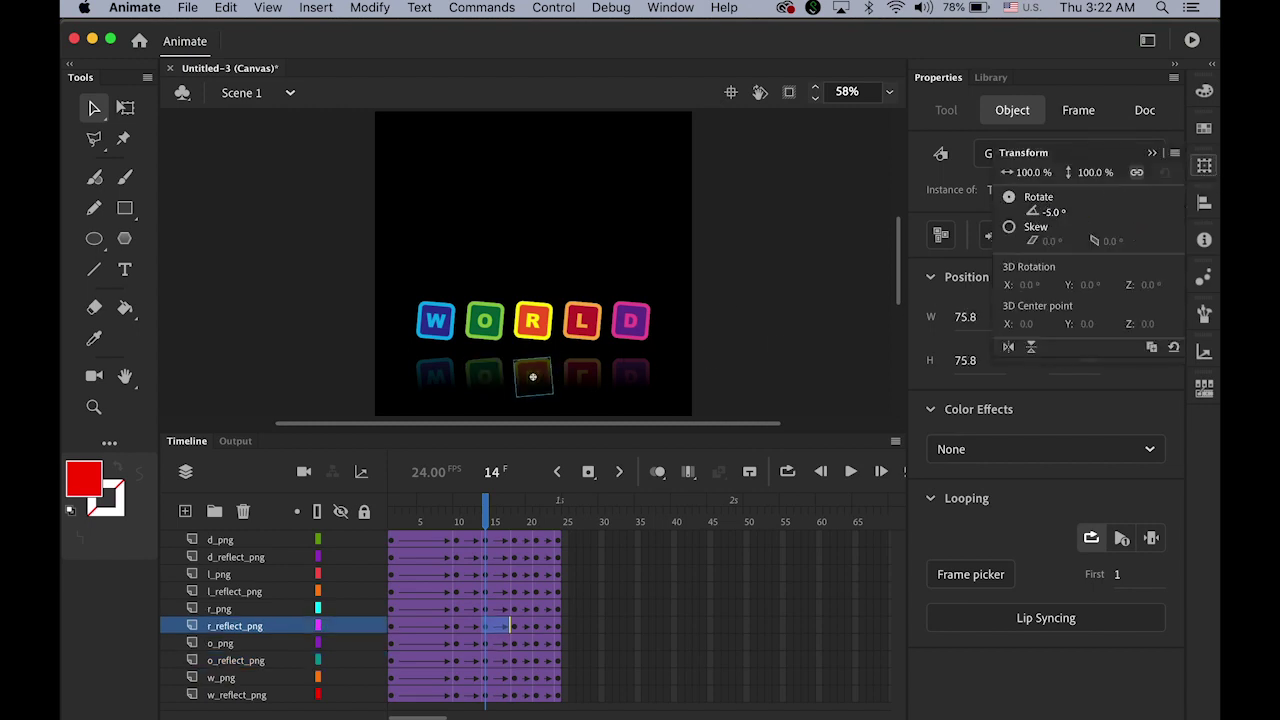
# At frame 14, rotate the L reflection beneath the red tile by -5 degrees
pyautogui.click(585, 385)
pyautogui.click(1205, 170)
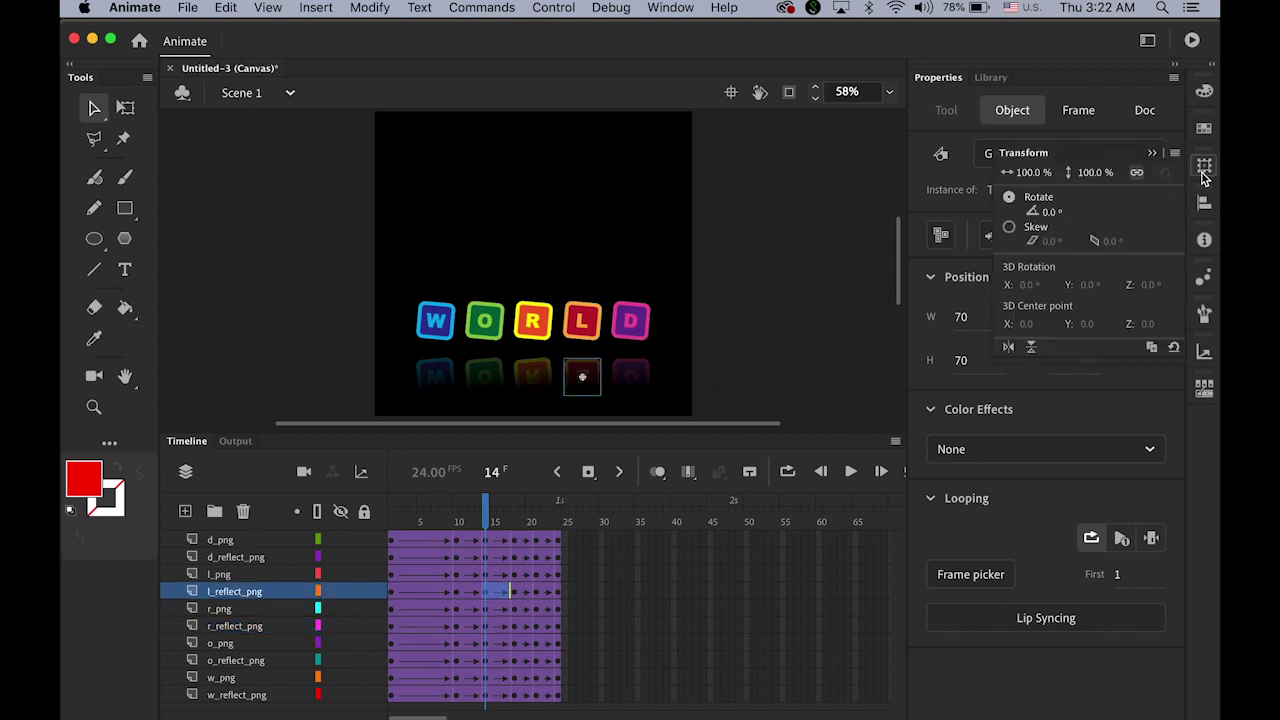
pyautogui.click(1047, 211)
pyautogui.write('-5')
pyautogui.press('Return')
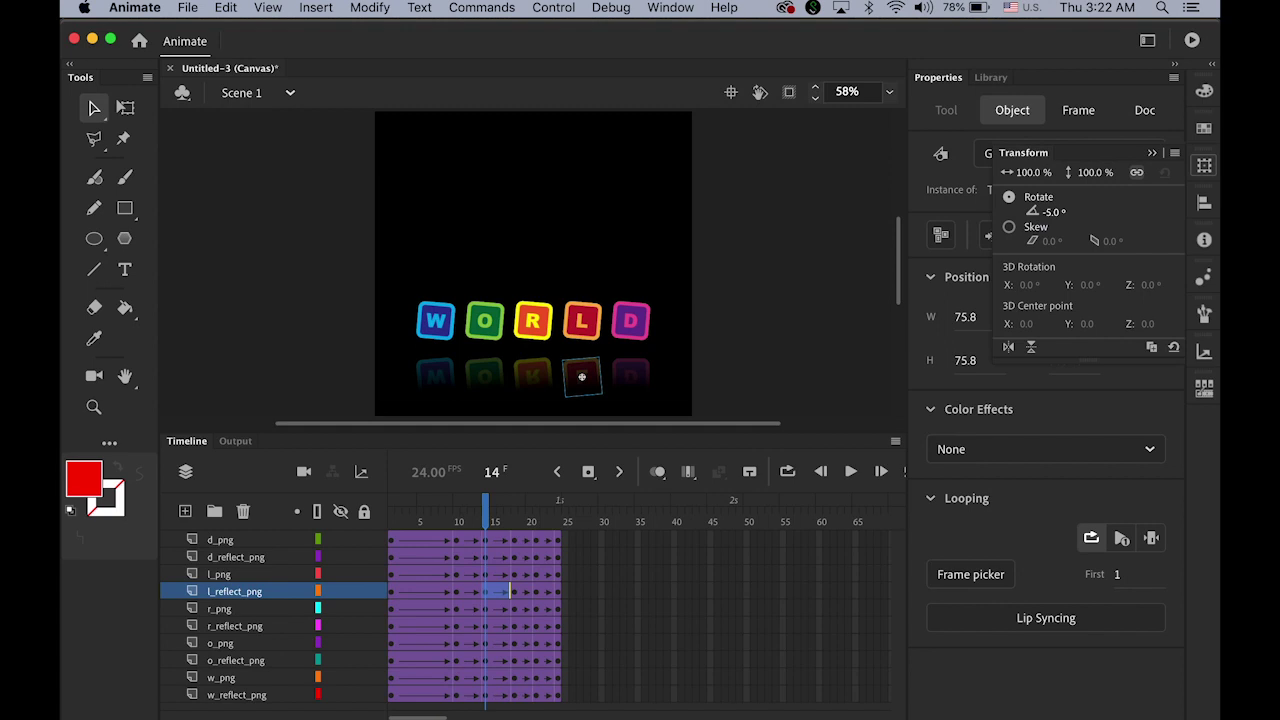
# At frame 14, rotate the D reflection to match the -5 degree tilt of the other four reflections
pyautogui.click(641, 372)
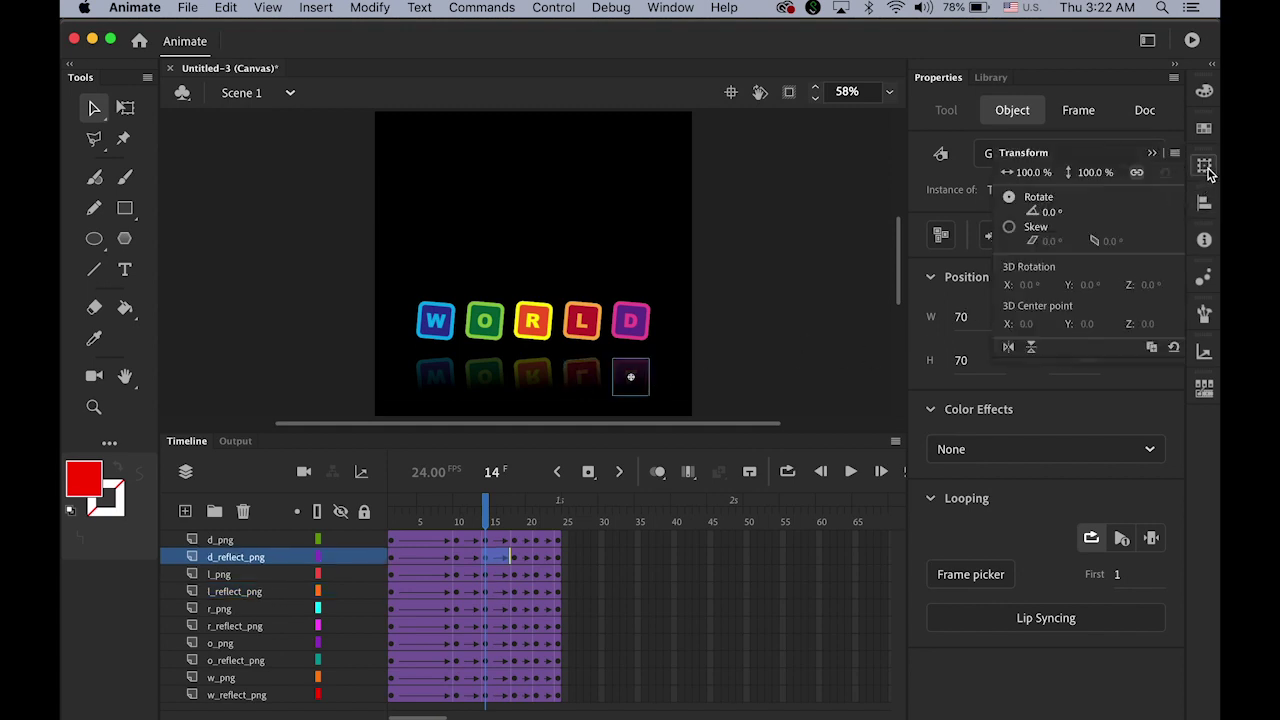
pyautogui.click(1046, 212)
pyautogui.press('Return')
# Deselect the D reflection and play the animation from frame 1 to review the tilt added to the bounce
pyautogui.click(812, 304)
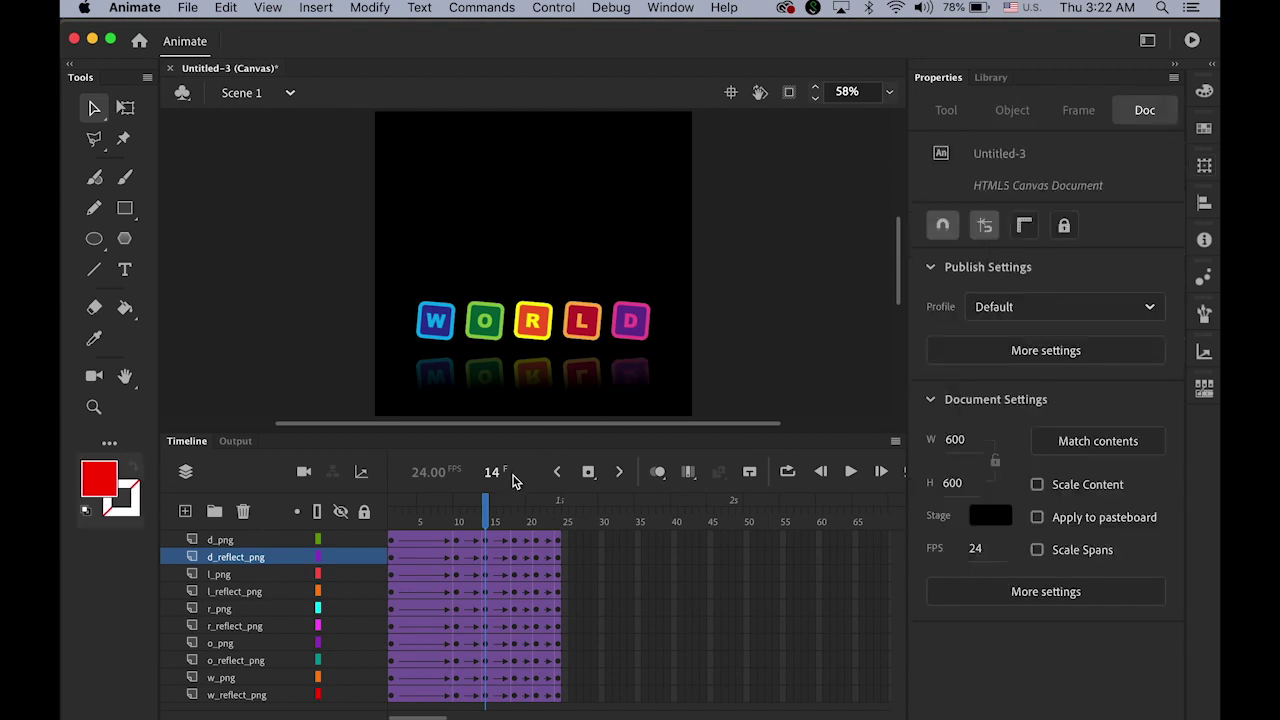
pyautogui.moveTo(490, 513); pyautogui.dragTo(360, 510)
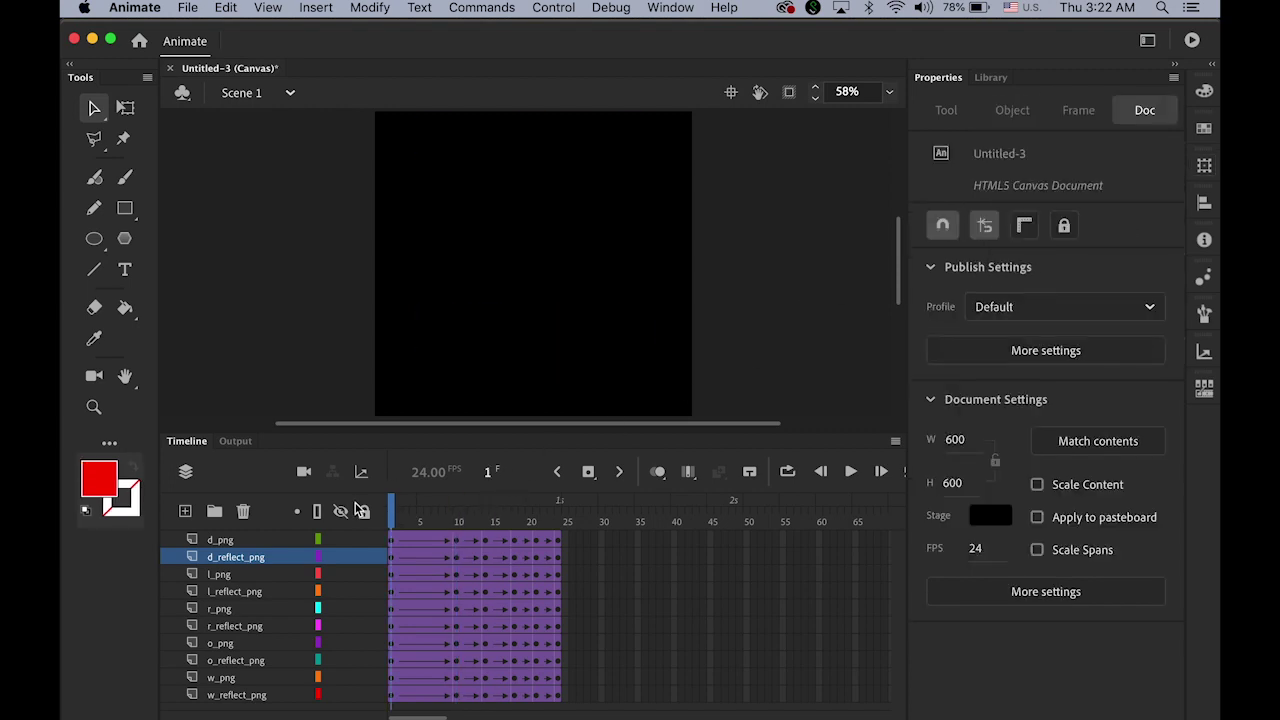
pyautogui.press('Return')
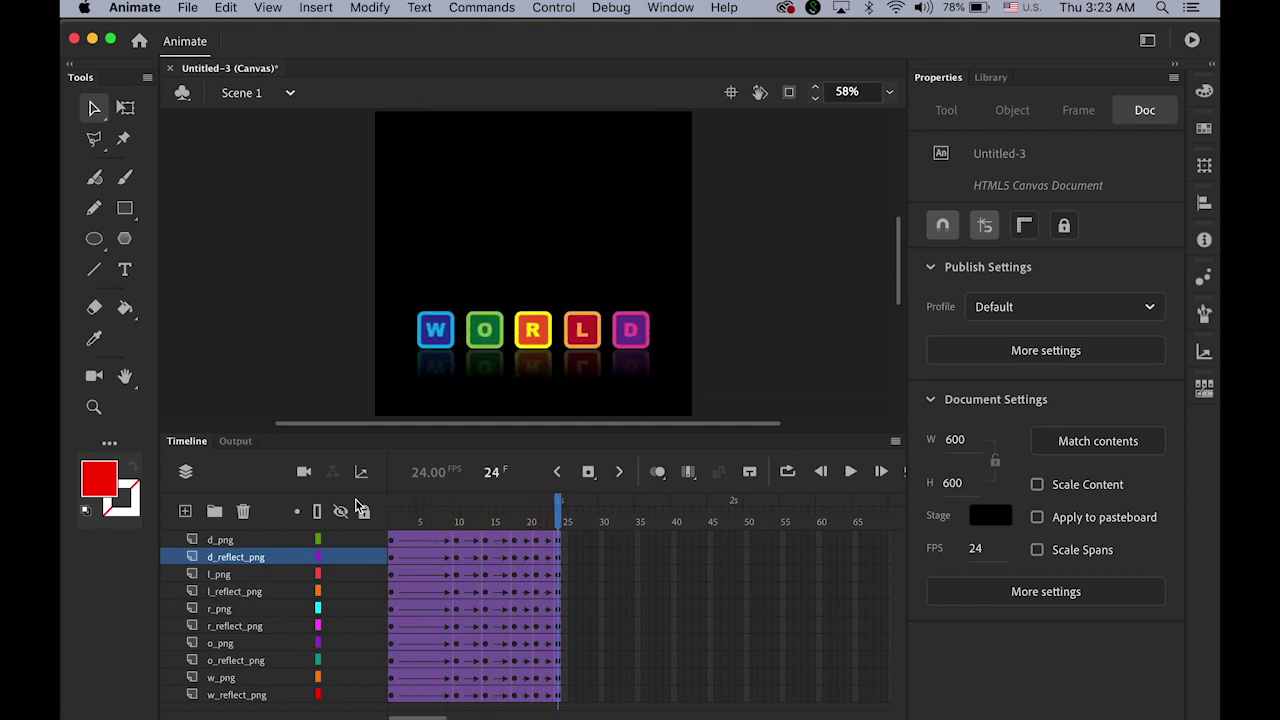
# At frame 21, rotate the blue W tile by -5 degrees
pyautogui.moveTo(565, 513); pyautogui.dragTo(537, 548)
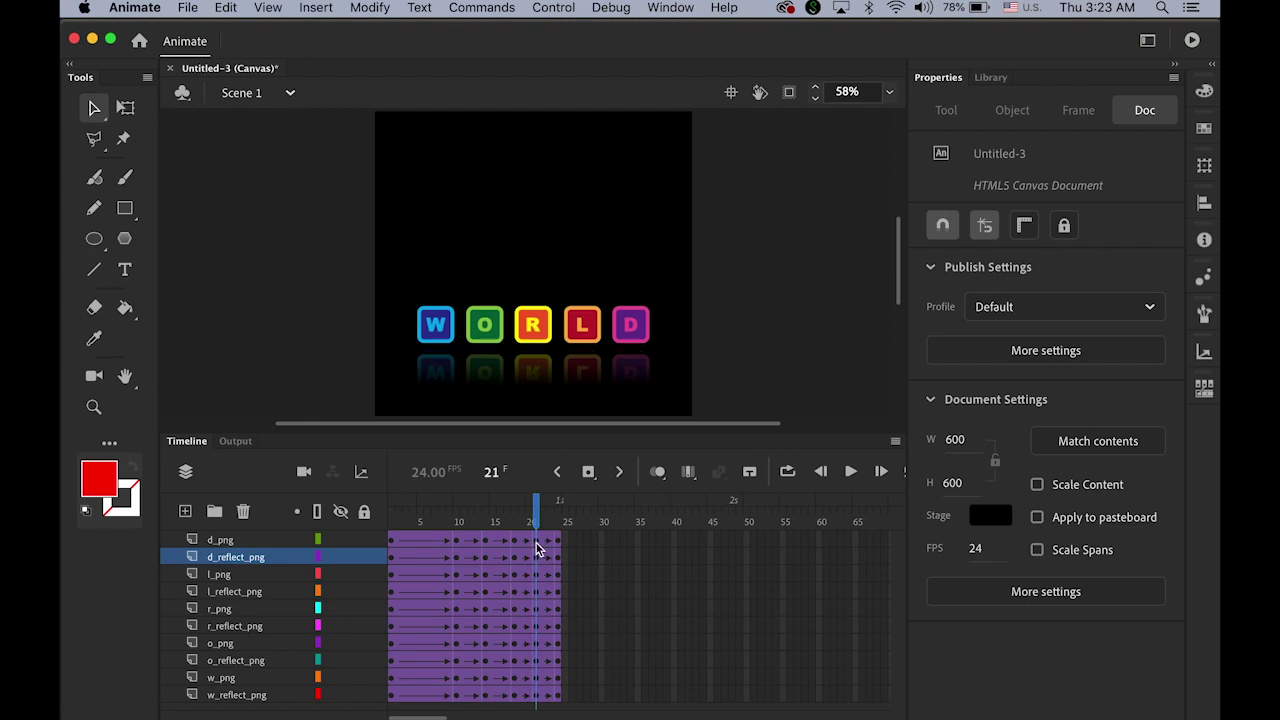
pyautogui.click(436, 328)
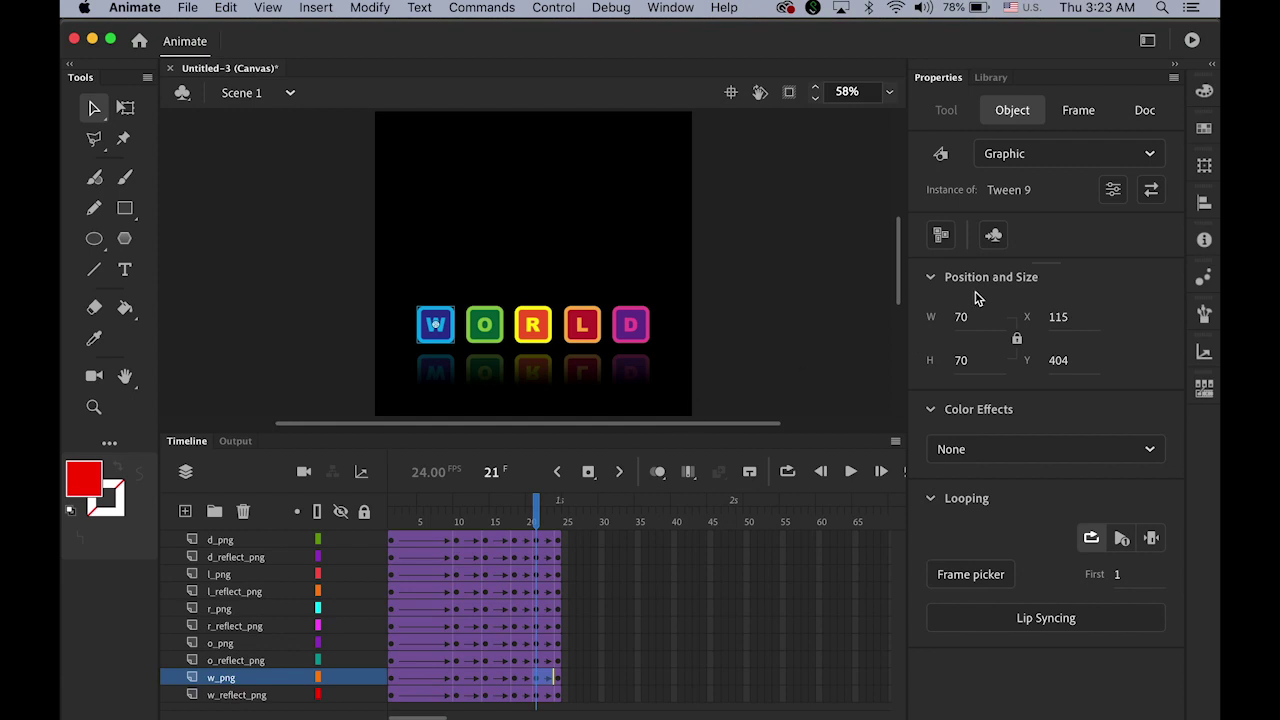
pyautogui.click(1205, 166)
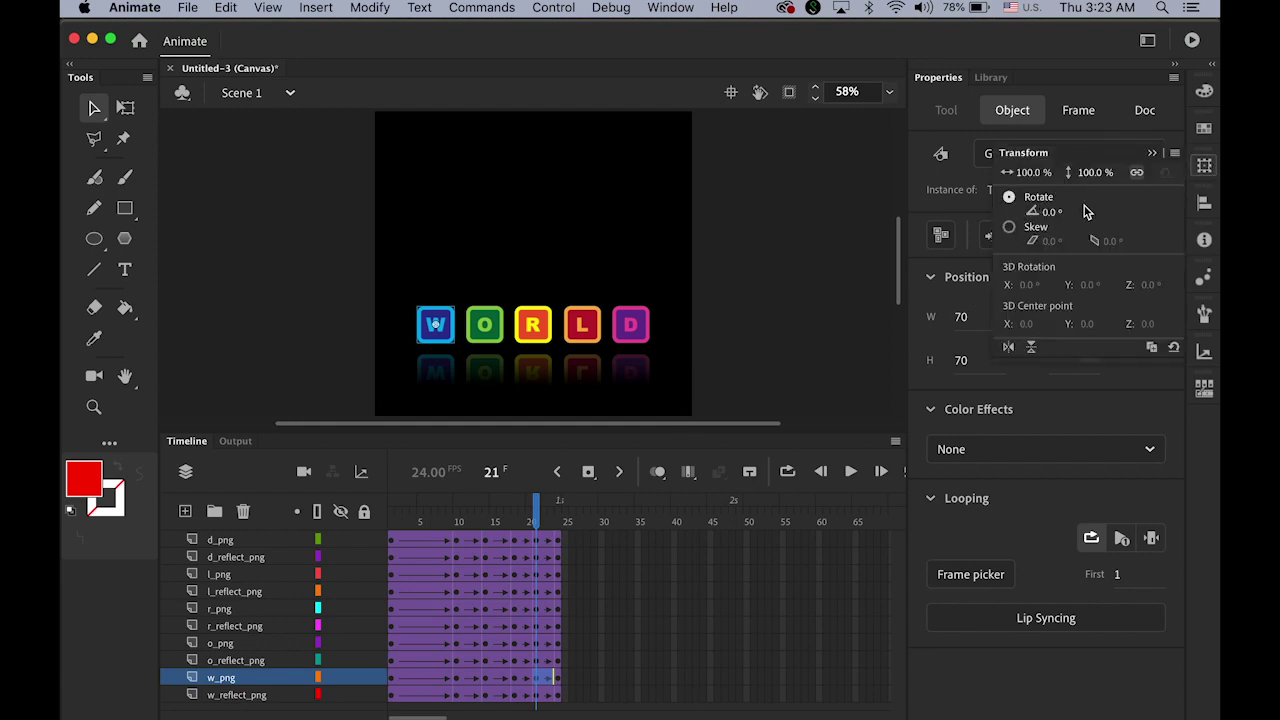
pyautogui.click(1045, 212)
pyautogui.write('-5')
pyautogui.press('Return')
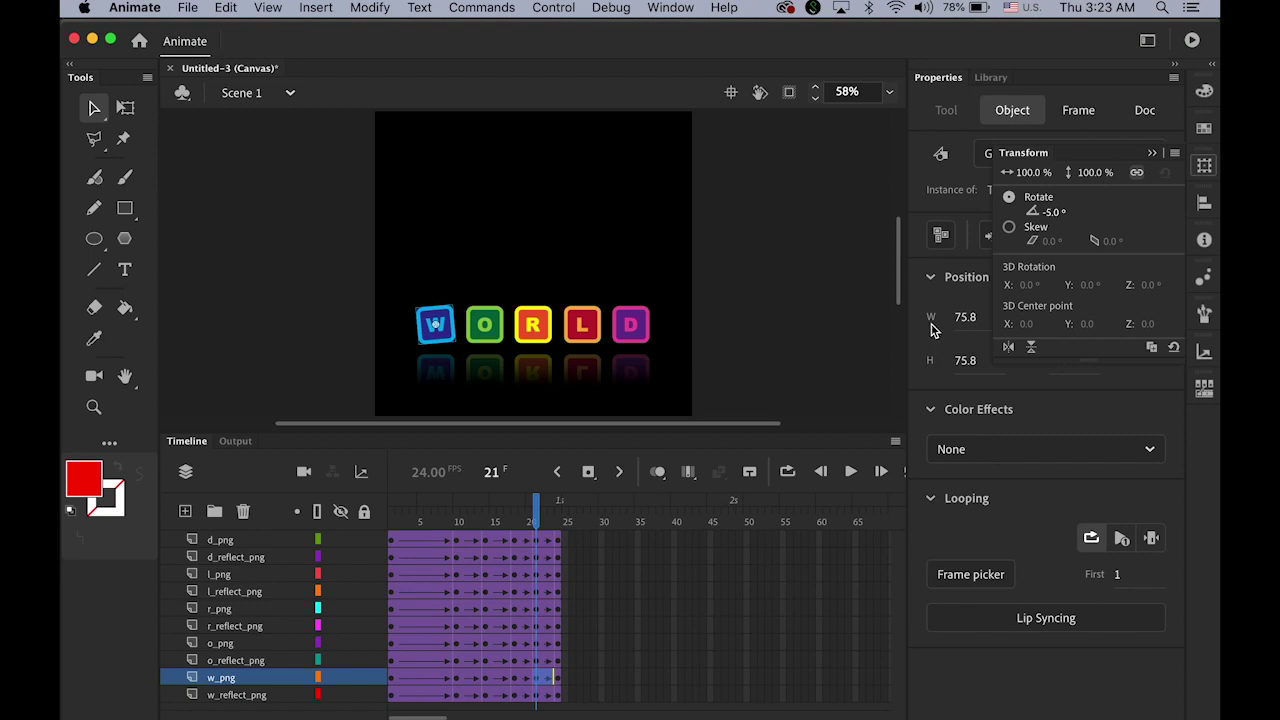
# At frame 21, rotate the green O tile by -5 degrees
pyautogui.click(492, 338)
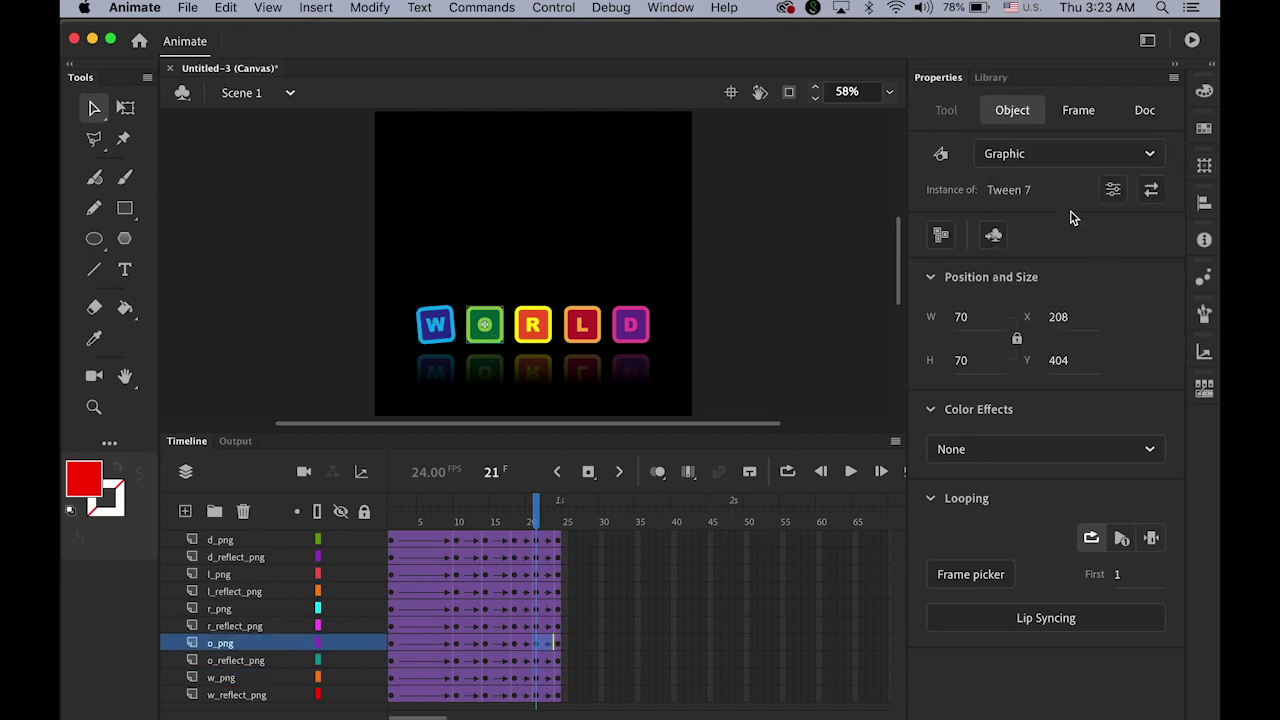
pyautogui.click(1204, 165)
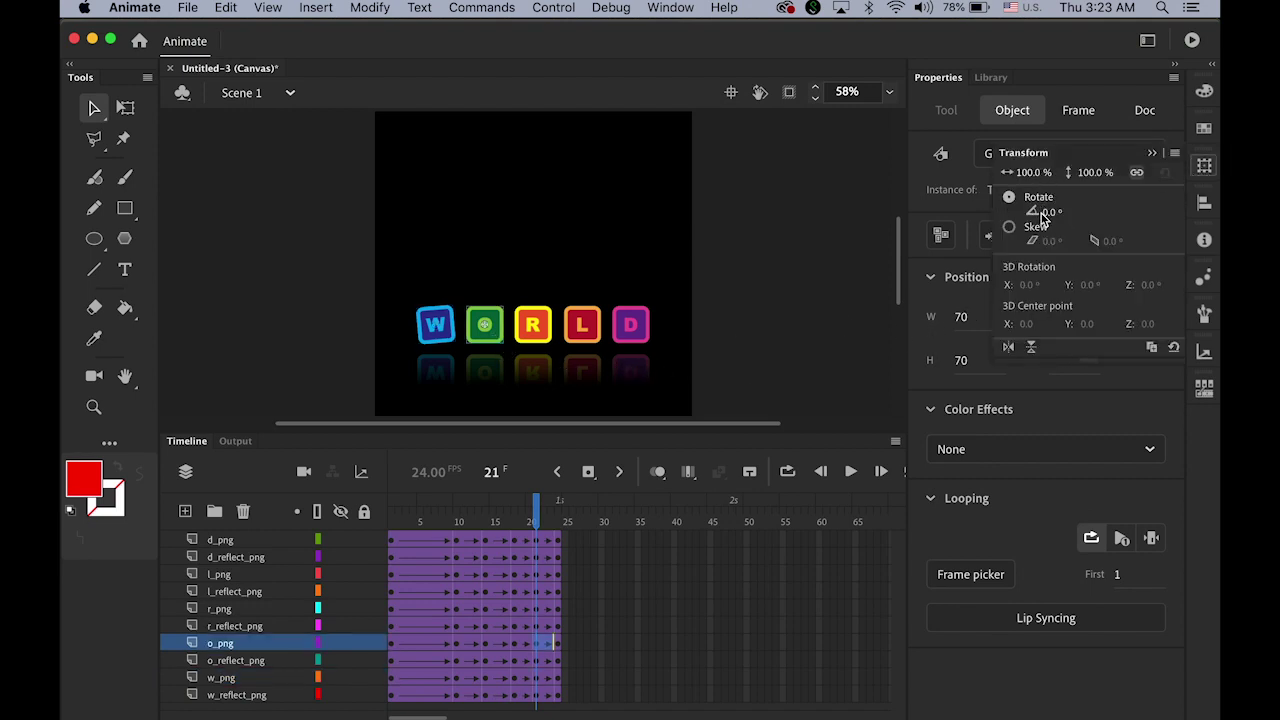
pyautogui.click(1043, 212)
pyautogui.write('-5')
pyautogui.press('Return')
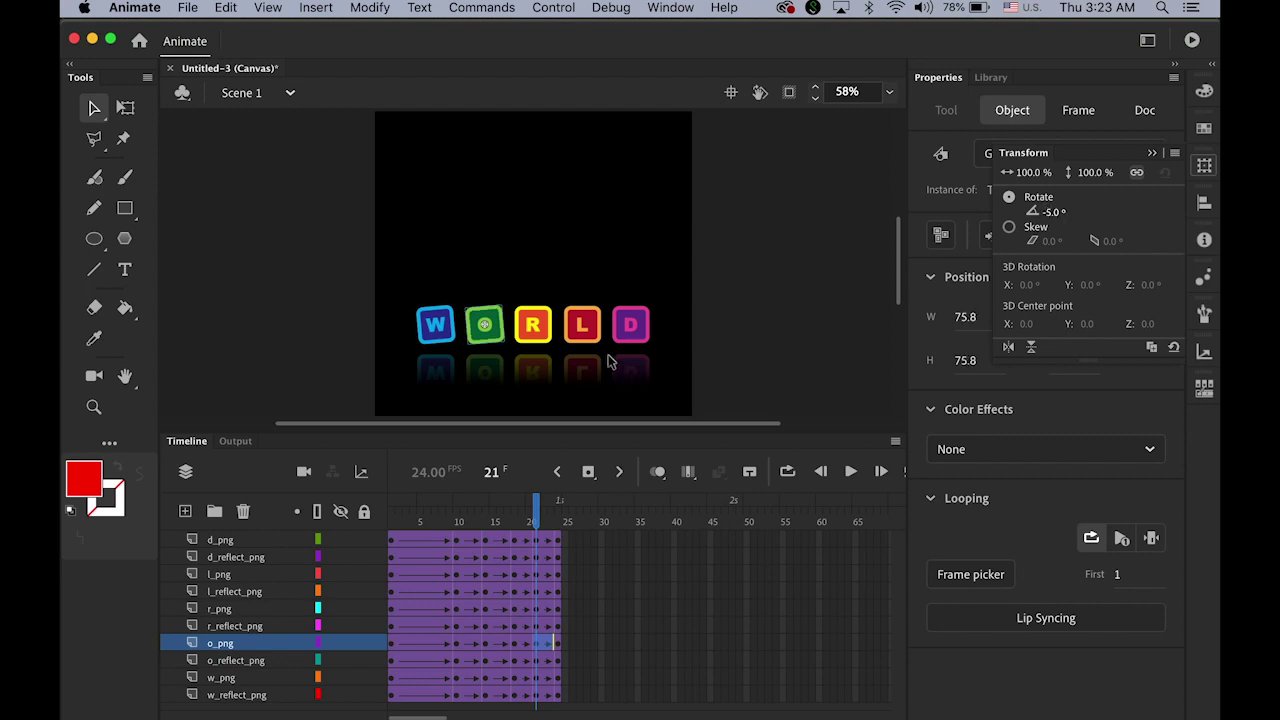
# At frame 21, rotate the yellow-bordered R tile by -5 degrees
pyautogui.click(545, 338)
pyautogui.click(1204, 165)
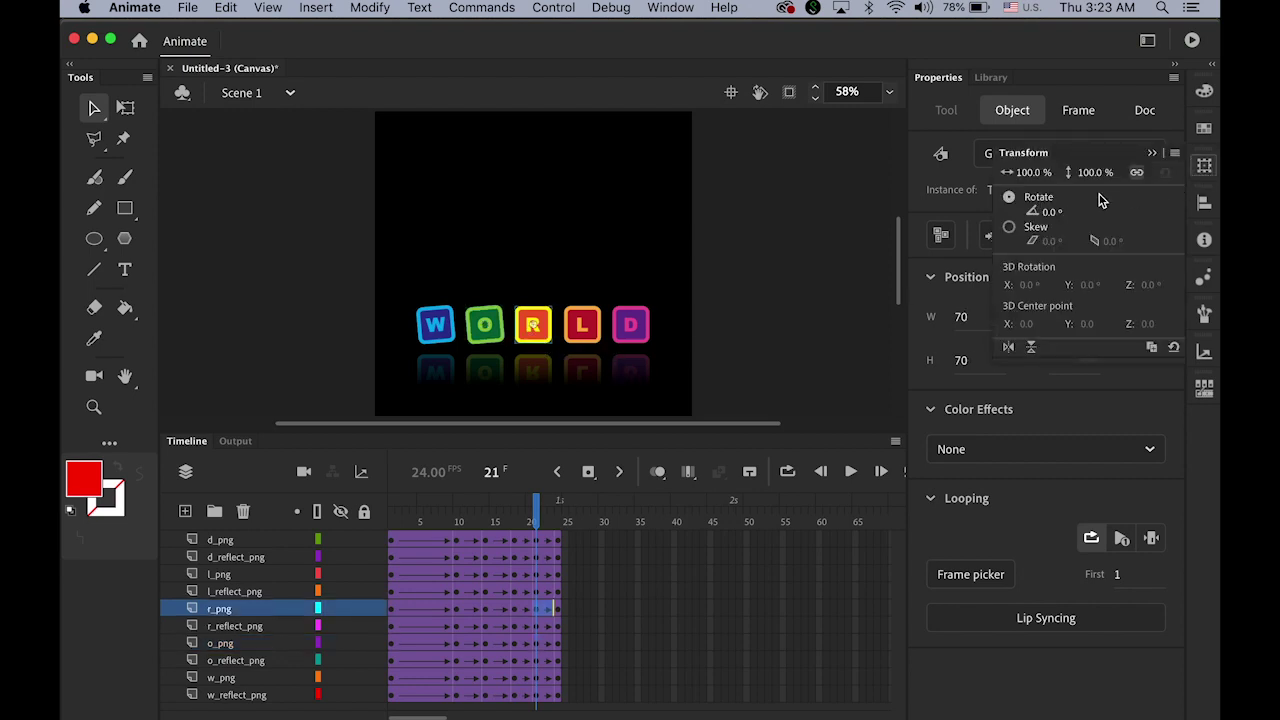
pyautogui.click(1044, 212)
pyautogui.write('-5')
pyautogui.press('Return')
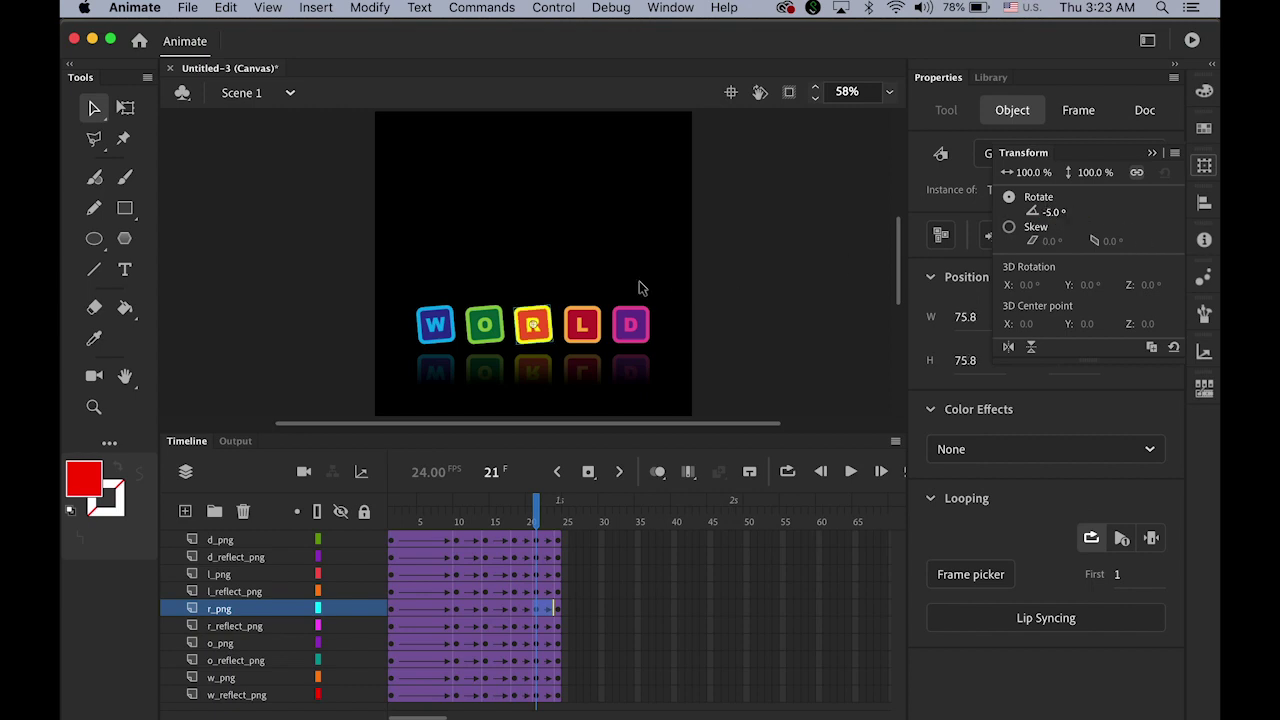
# At frame 21, rotate the red L tile by -5 degrees
pyautogui.click(598, 330)
pyautogui.click(1204, 168)
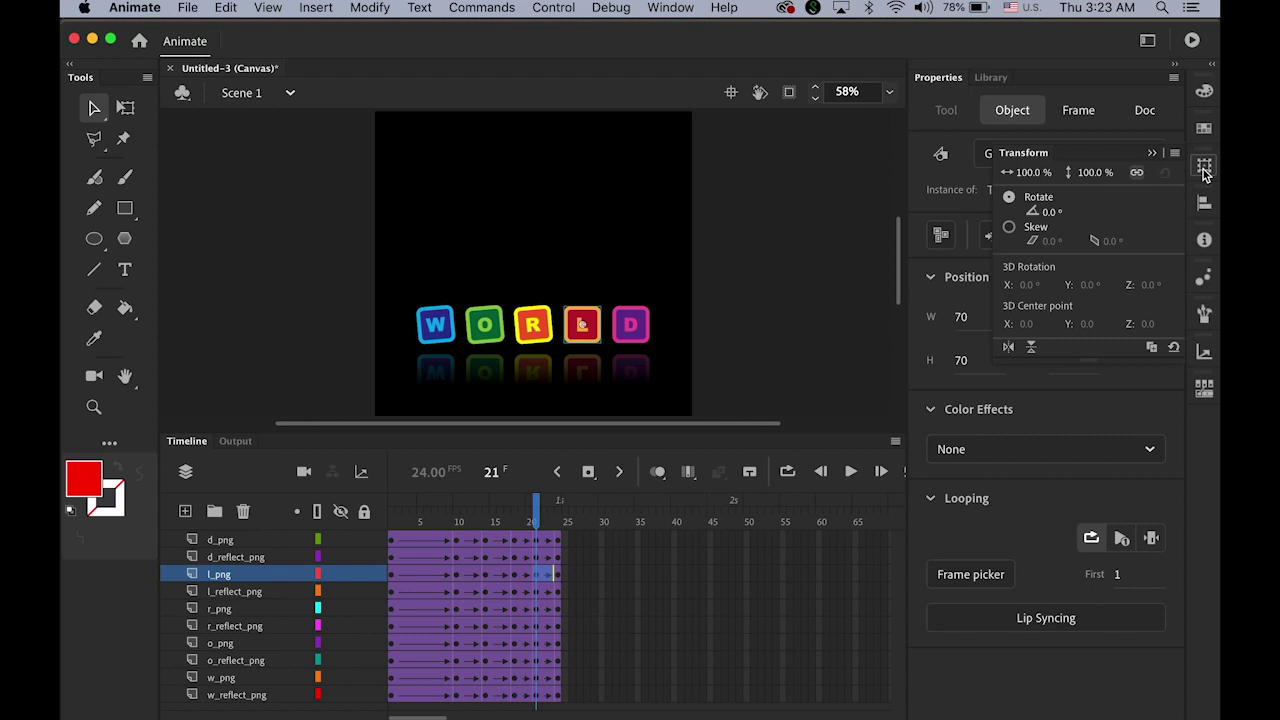
pyautogui.click(1045, 212)
pyautogui.write('-5')
pyautogui.press('Return')
# At frame 21, rotate the purple D tile by -5 degrees to match the other four tiles
pyautogui.click(640, 333)
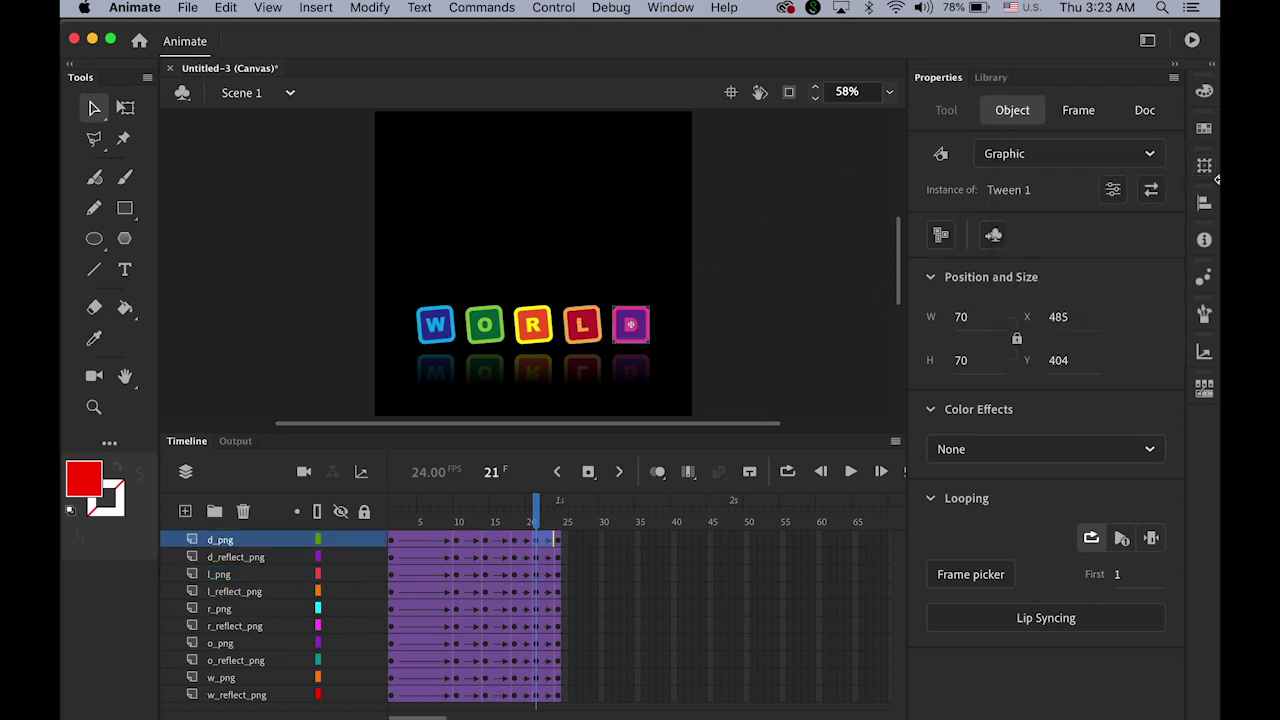
pyautogui.click(1204, 168)
pyautogui.click(1050, 213)
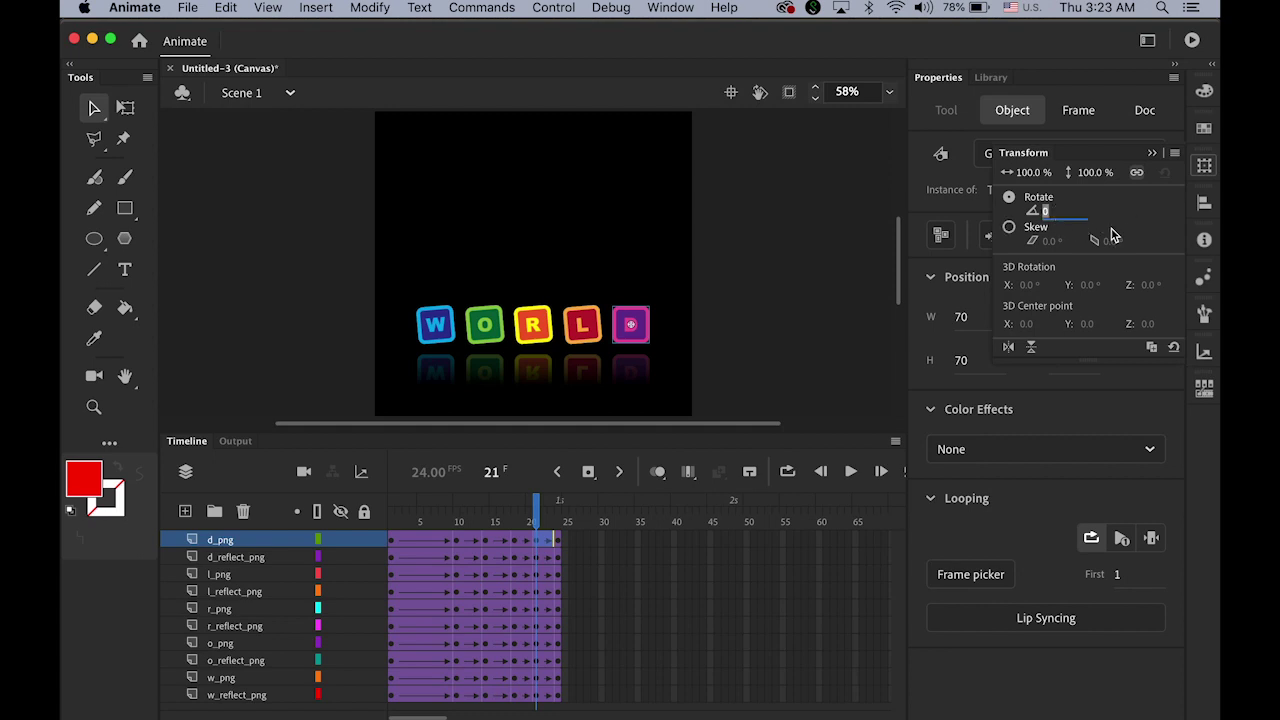
pyautogui.write('-5')
pyautogui.press('Return')
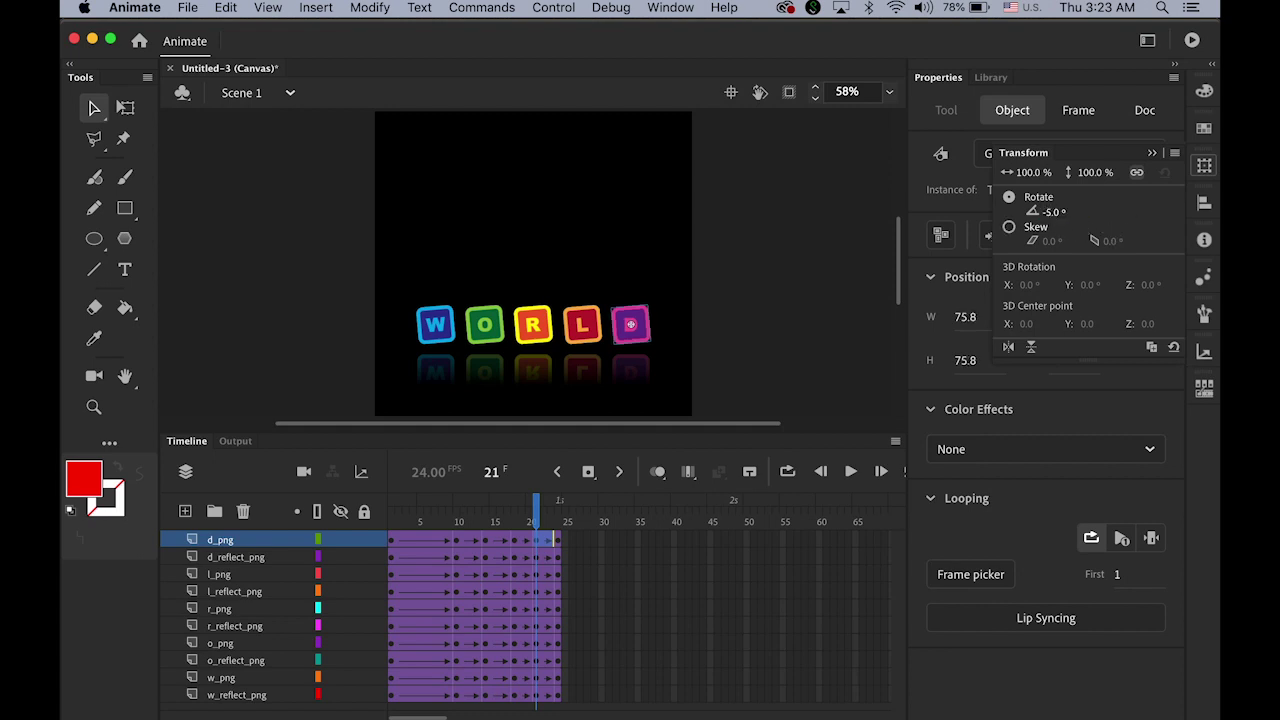
# At frame 21, rotate the W reflection beneath the blue tile by 5 degrees
pyautogui.click(435, 372)
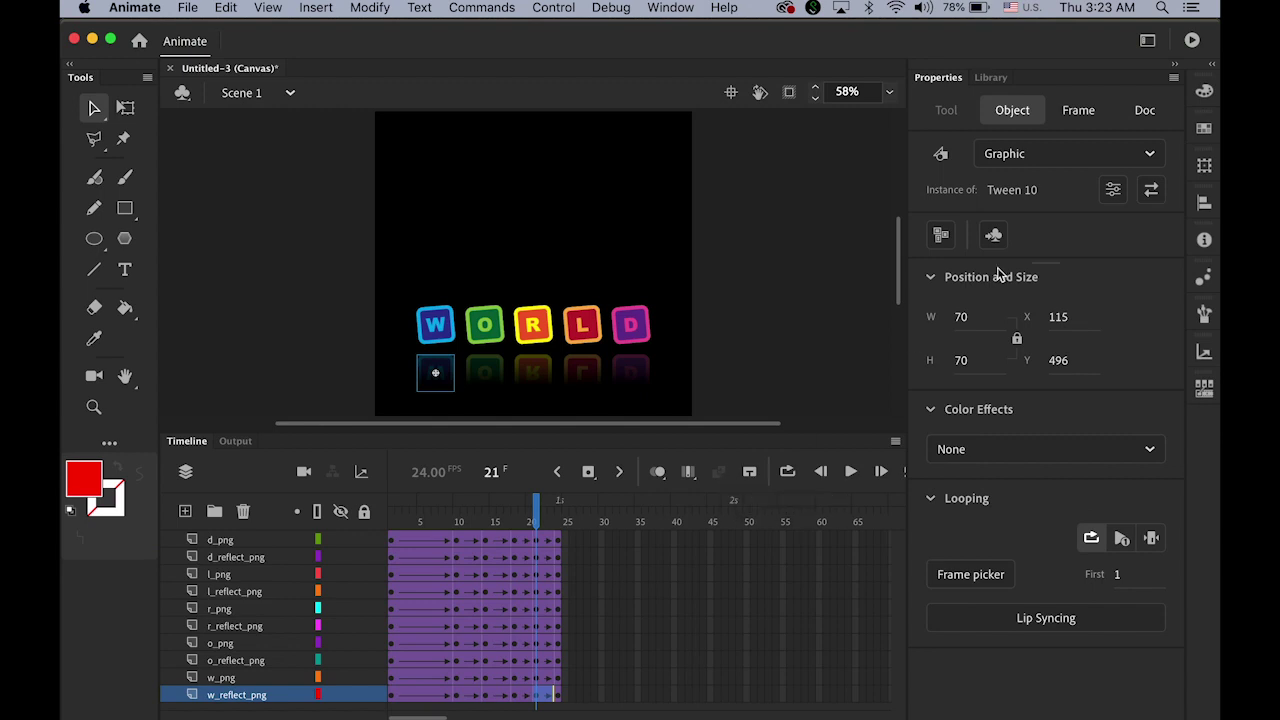
pyautogui.click(1204, 165)
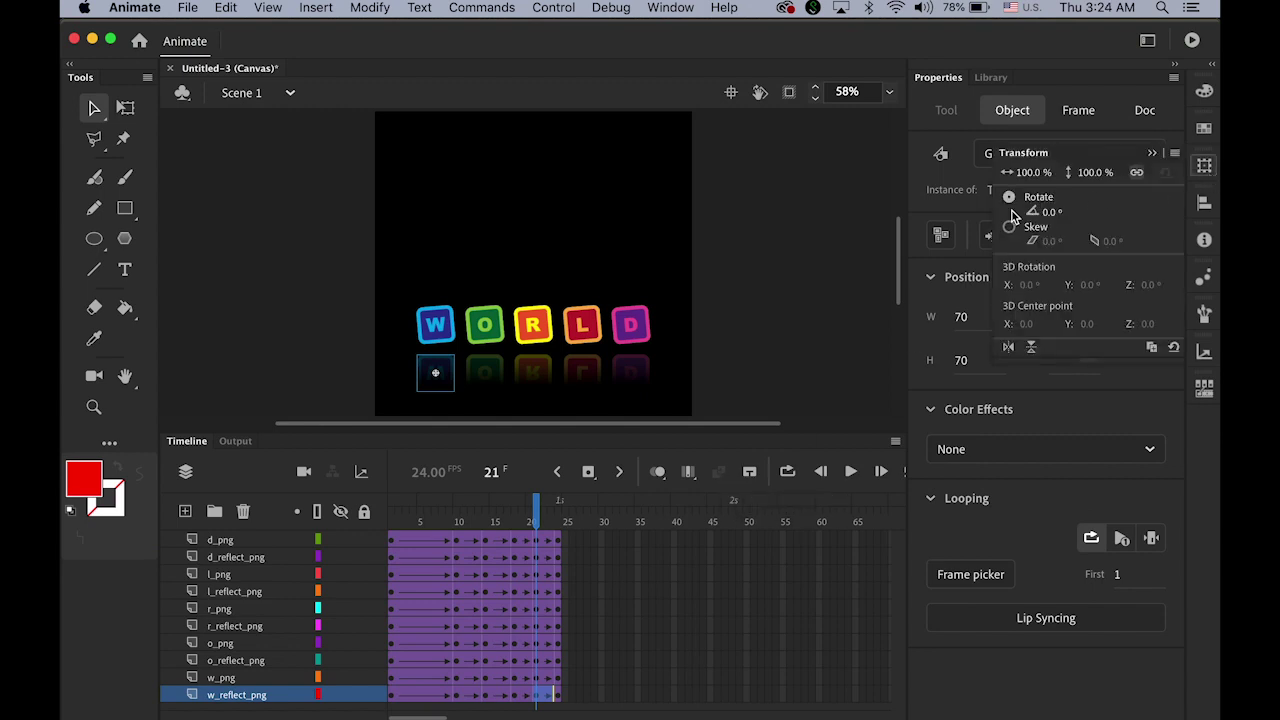
pyautogui.click(1045, 213)
pyautogui.press('Return')
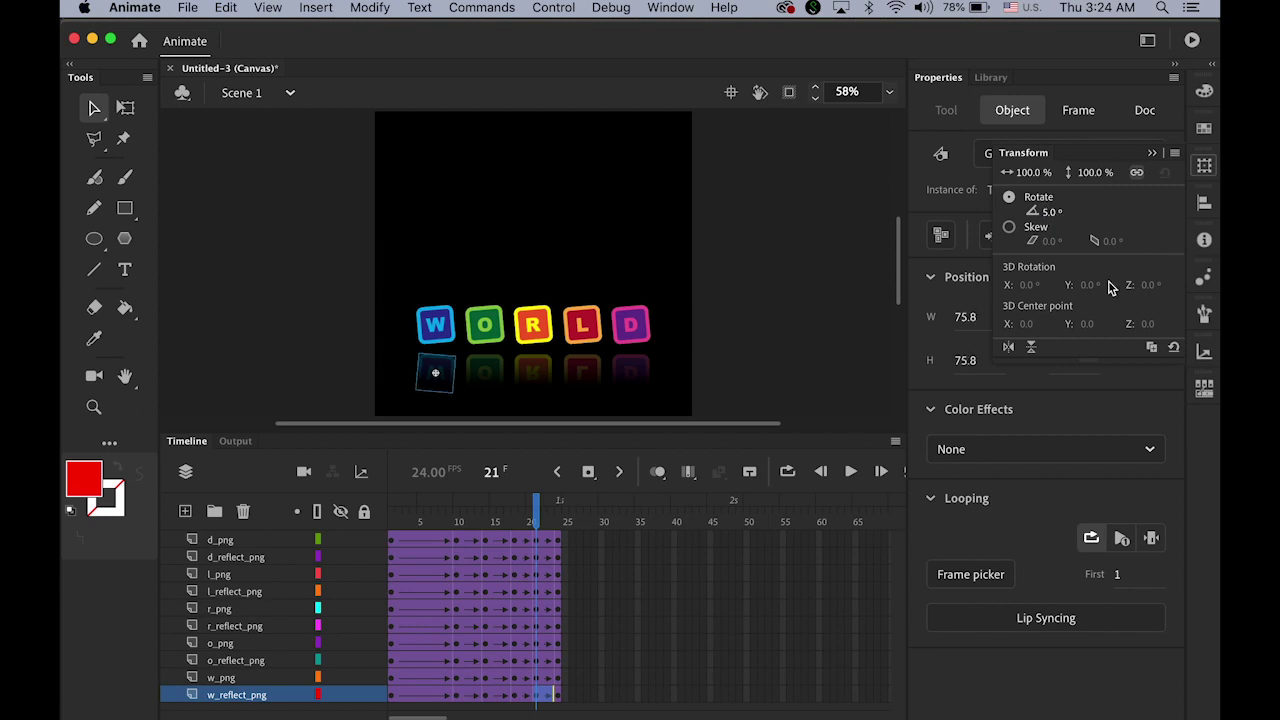
# At frame 21, rotate the O reflection beneath the green tile by 5 degrees
pyautogui.click(485, 375)
pyautogui.click(1204, 166)
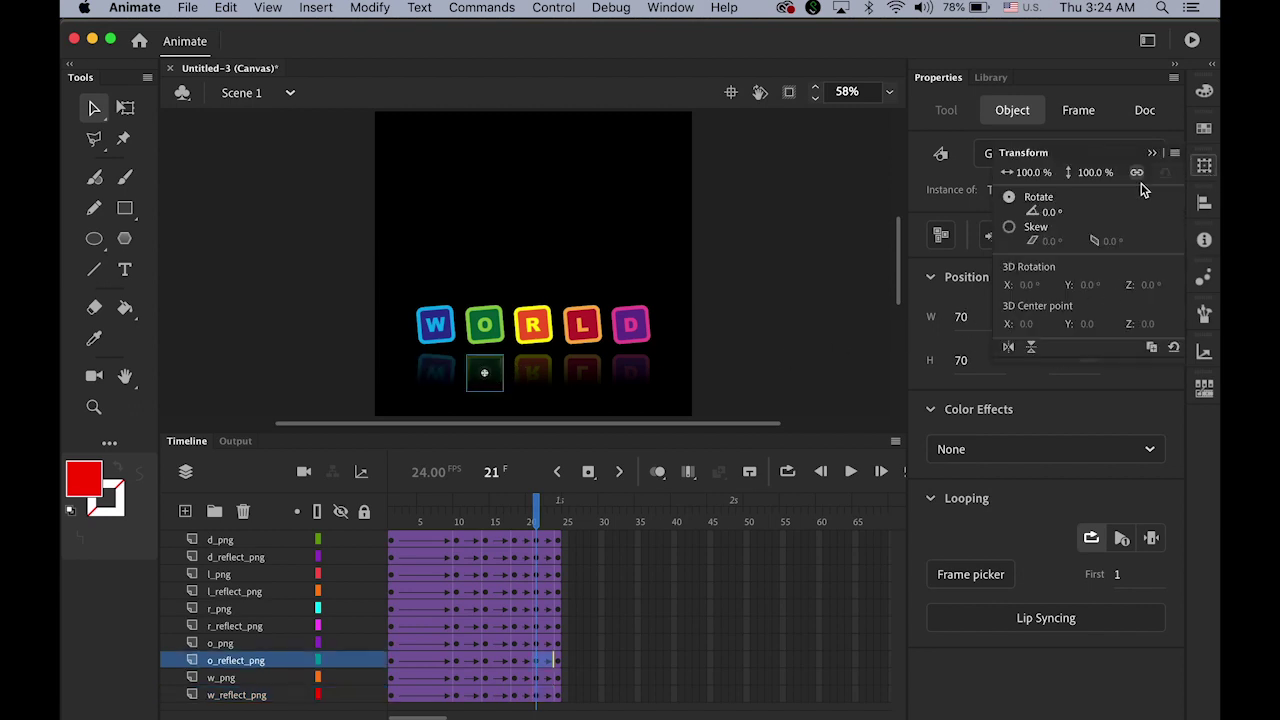
pyautogui.click(1045, 212)
pyautogui.write('5')
pyautogui.press('Return')
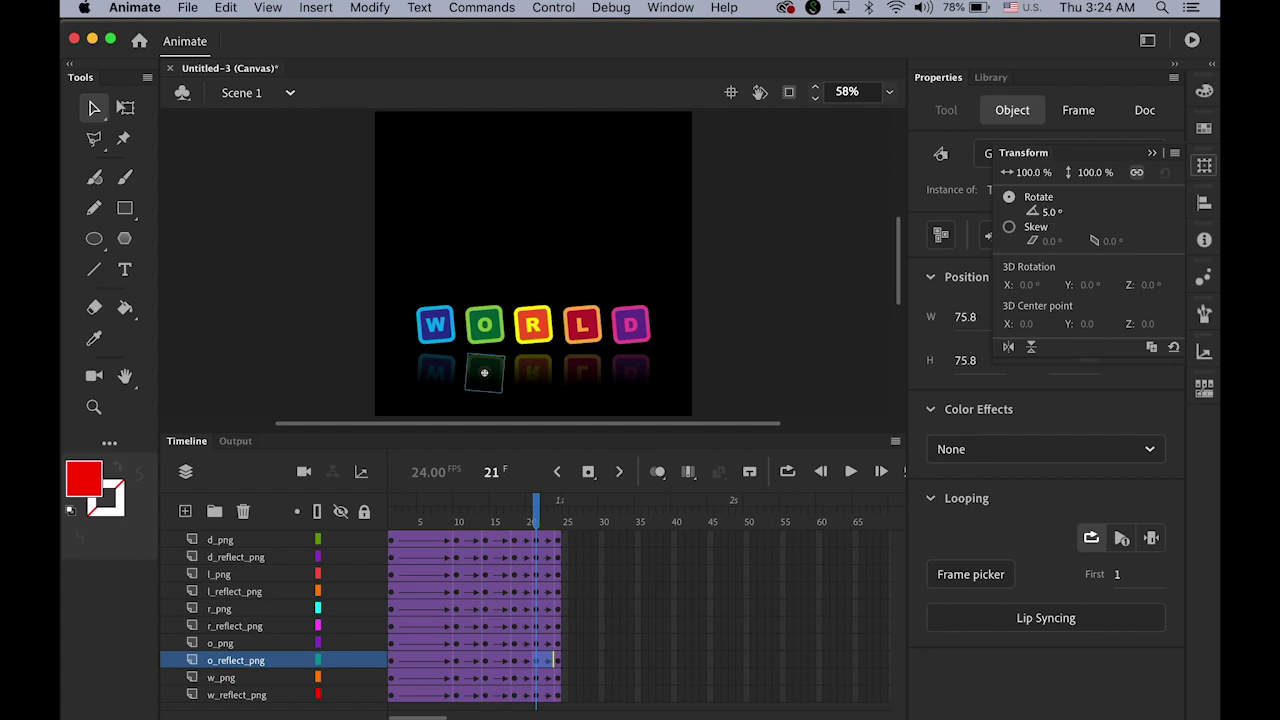
# At frame 21, rotate the R reflection in the middle of the row by 5 degrees
pyautogui.click(547, 367)
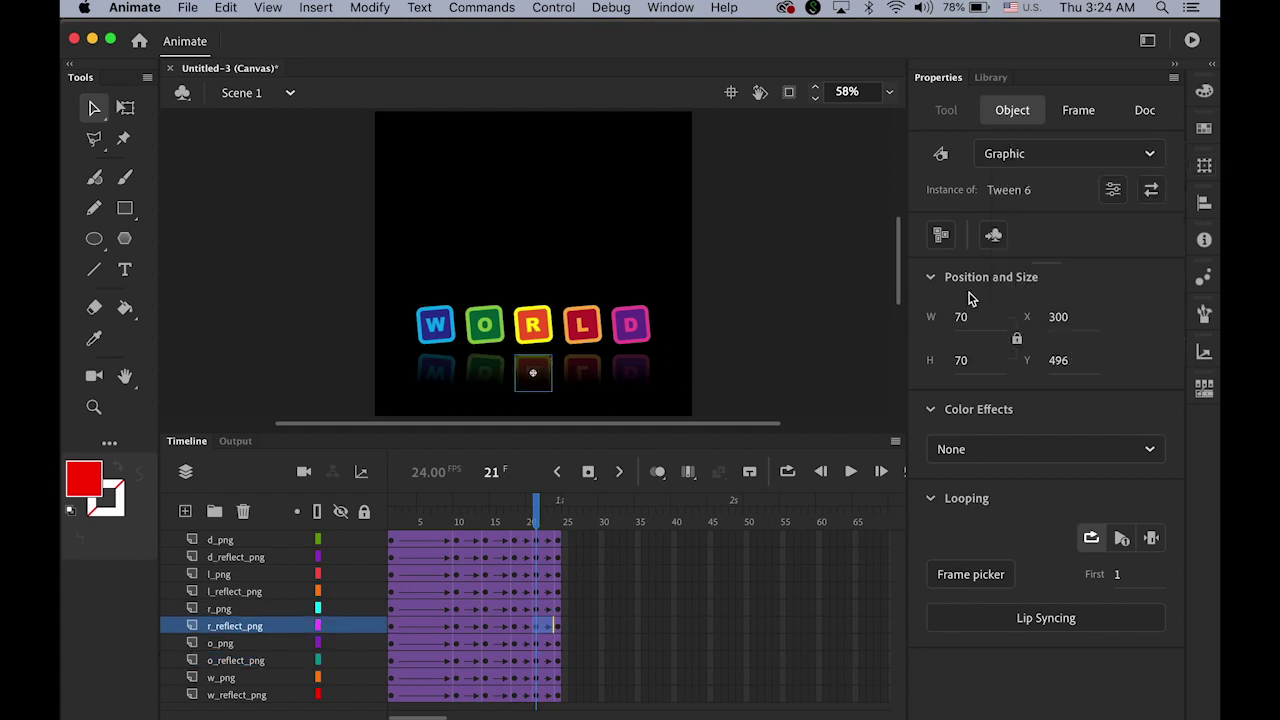
pyautogui.click(1204, 166)
pyautogui.click(1045, 212)
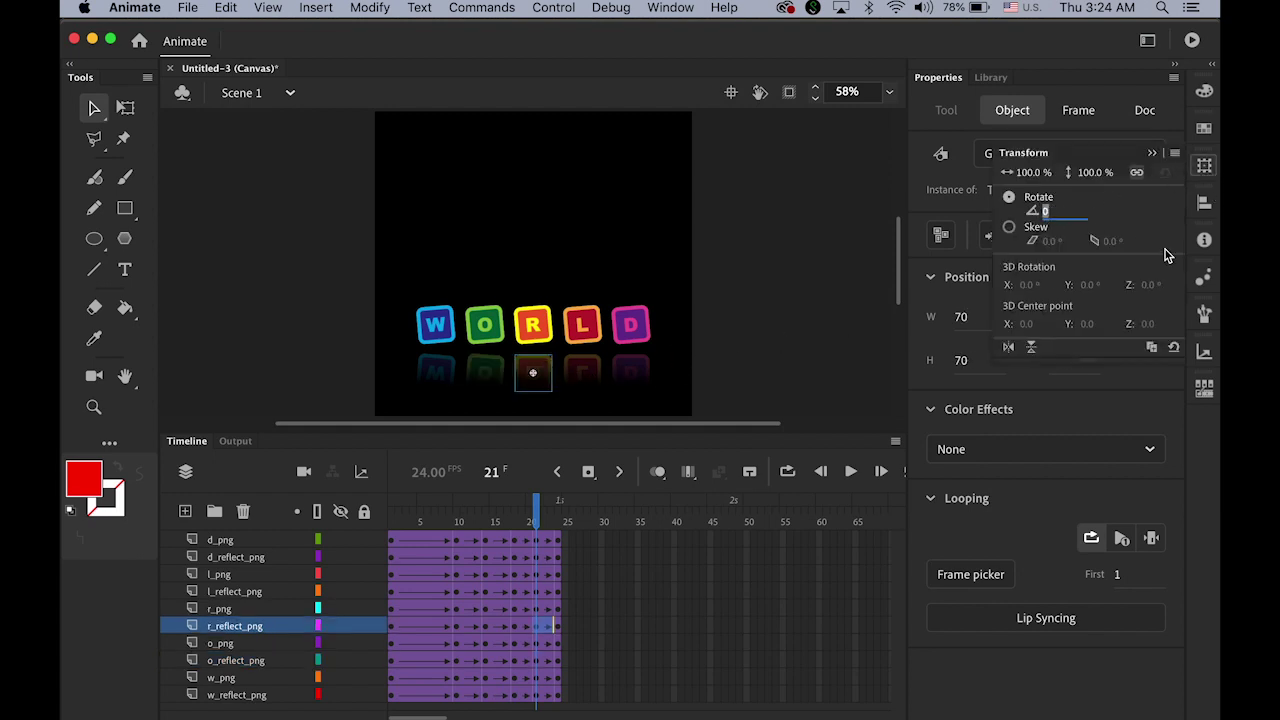
pyautogui.write('5')
pyautogui.press('Return')
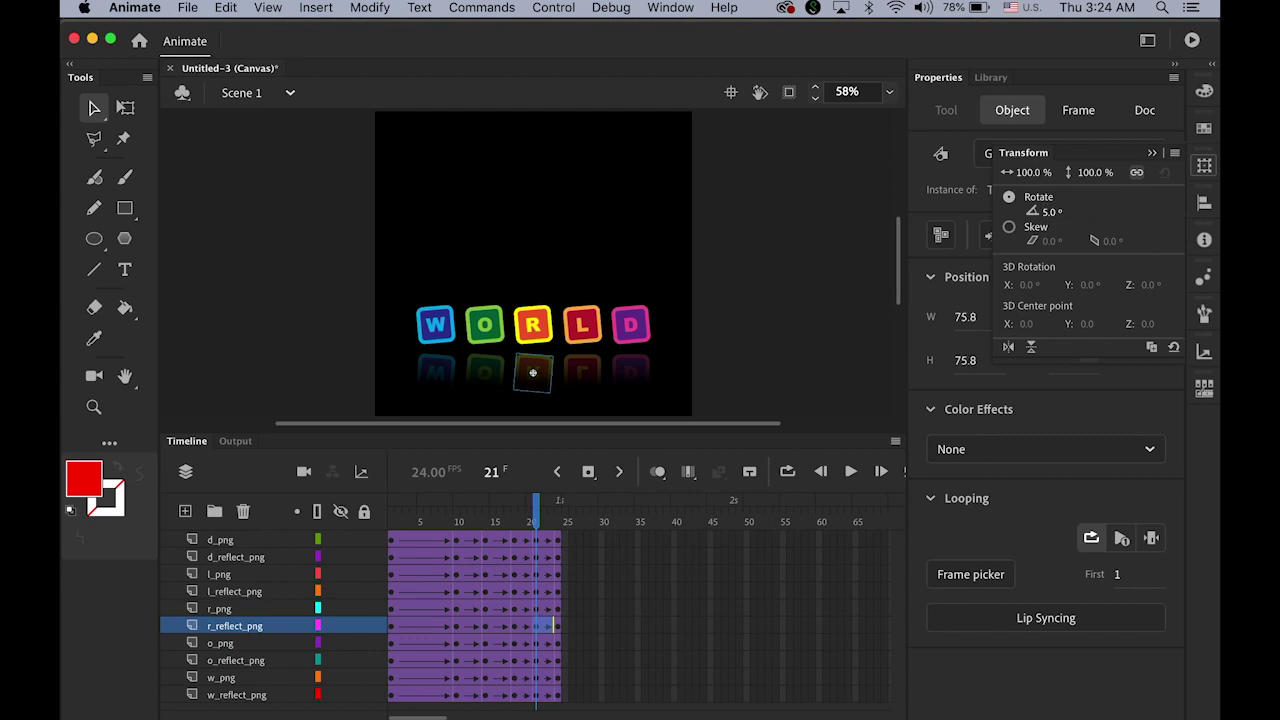
# At frame 21, rotate the L reflection beneath the red tile by 5 degrees
pyautogui.click(585, 386)
pyautogui.click(1204, 166)
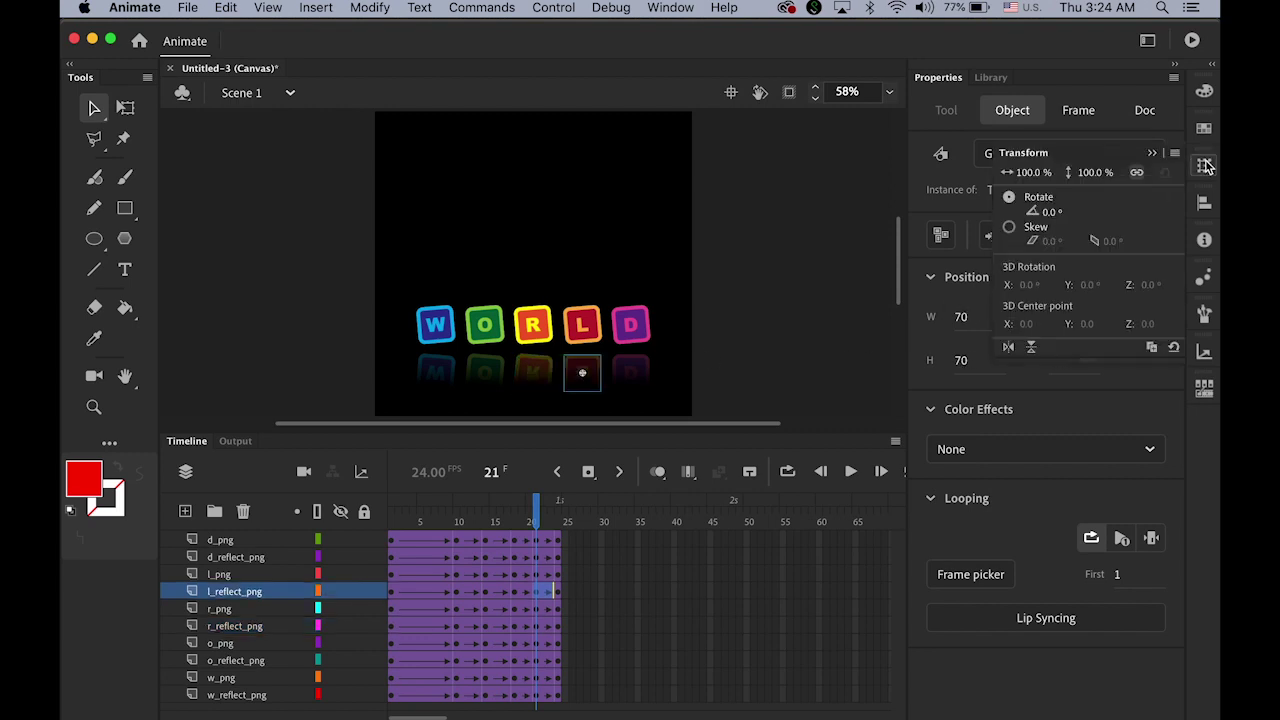
pyautogui.click(1052, 212)
pyautogui.write('5')
pyautogui.press('Return')
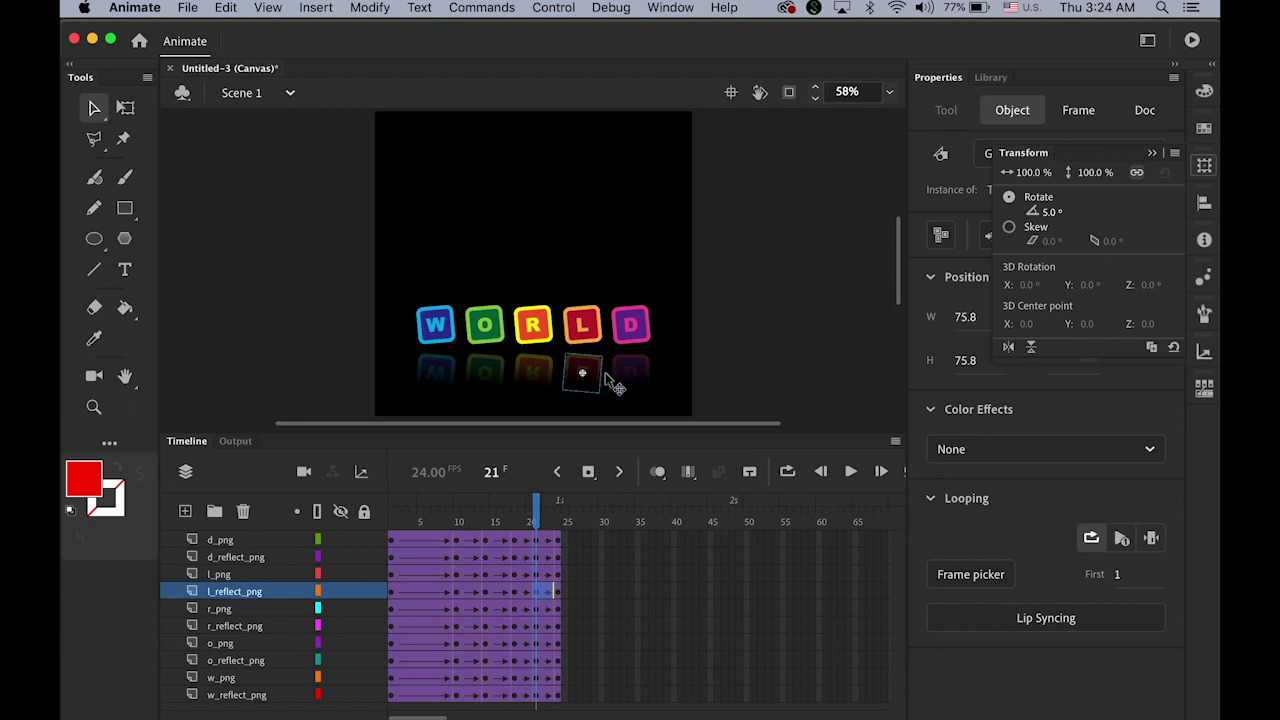
# At frame 21, rotate the D reflection beneath the purple tile by 5 degrees and deselect it
pyautogui.click(632, 374)
pyautogui.click(1204, 166)
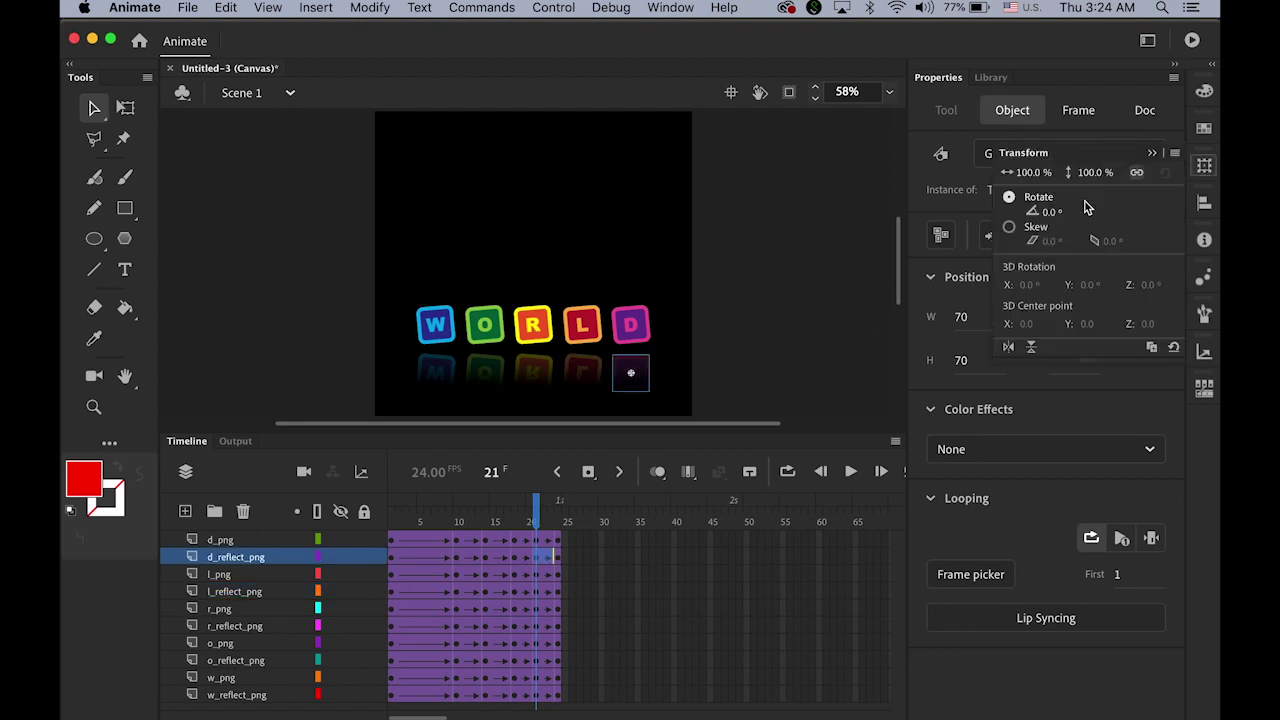
pyautogui.click(1047, 211)
pyautogui.write('5')
pyautogui.press('Return')
pyautogui.click(807, 288)
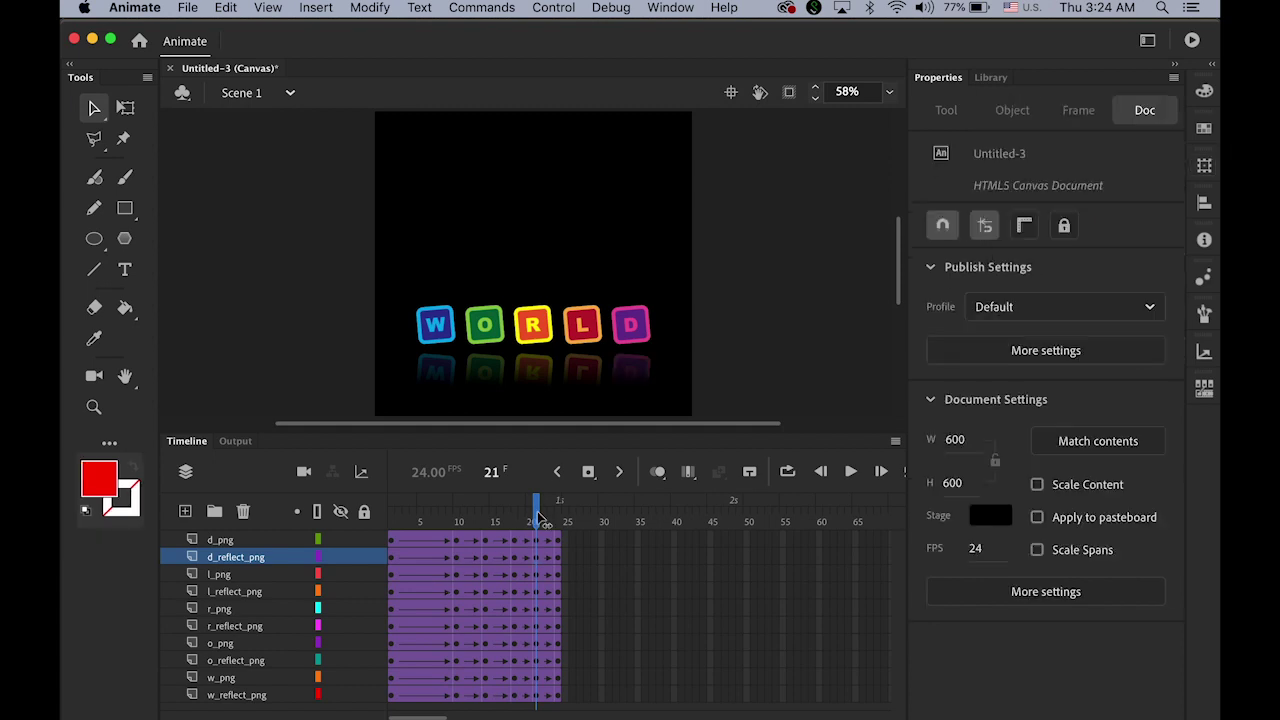
# Move the playhead to frame 24 and play the animation to review the second tilt of the tiles and reflections
pyautogui.moveTo(537, 512); pyautogui.dragTo(566, 541)
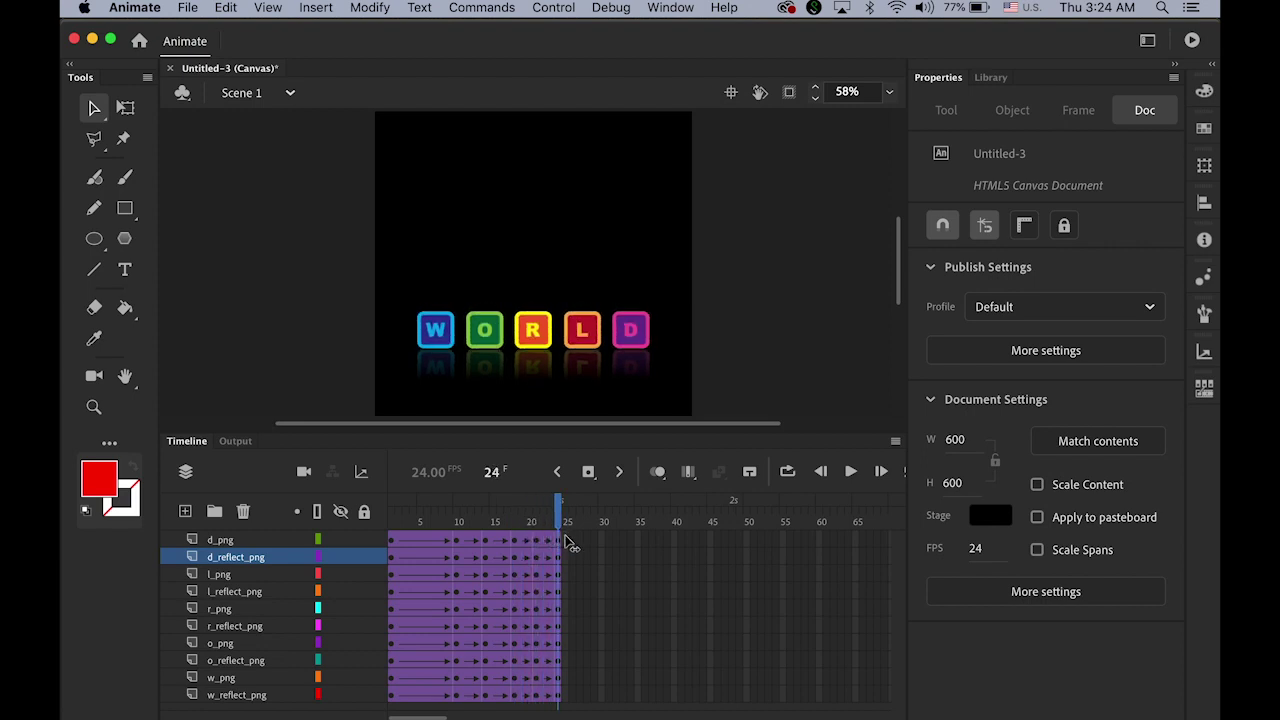
pyautogui.press('Return')
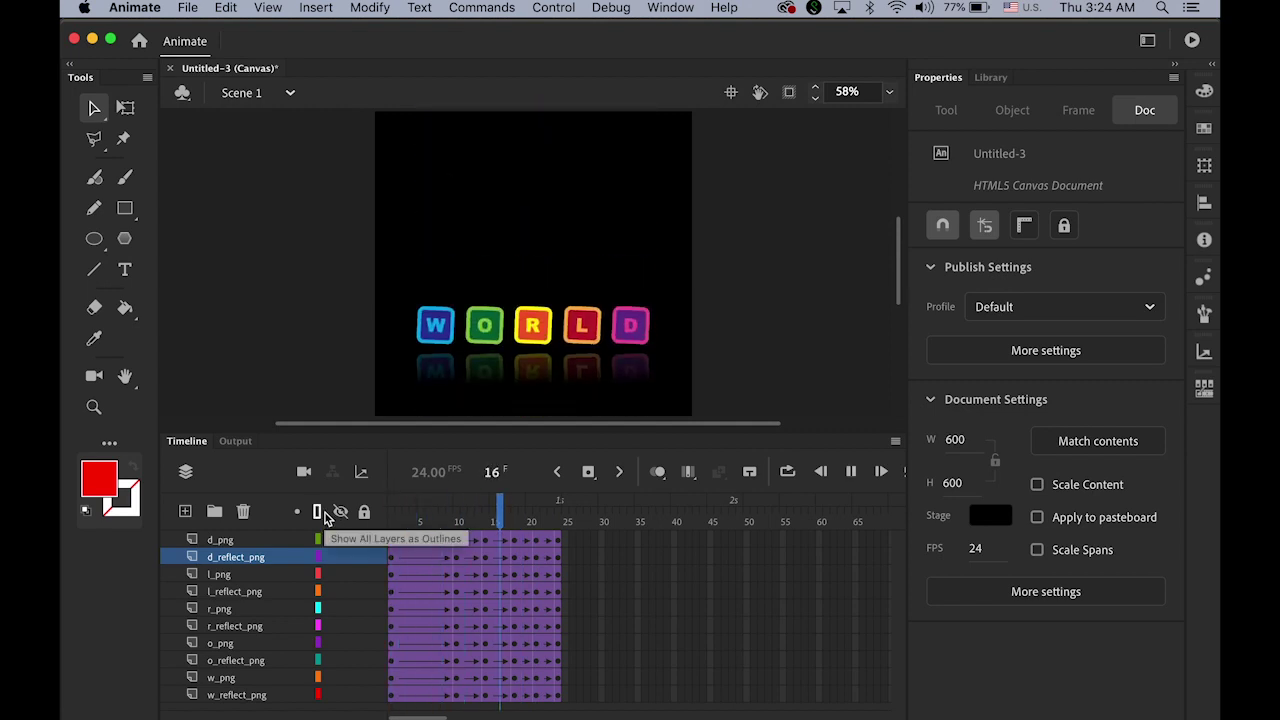
pyautogui.press('Return')
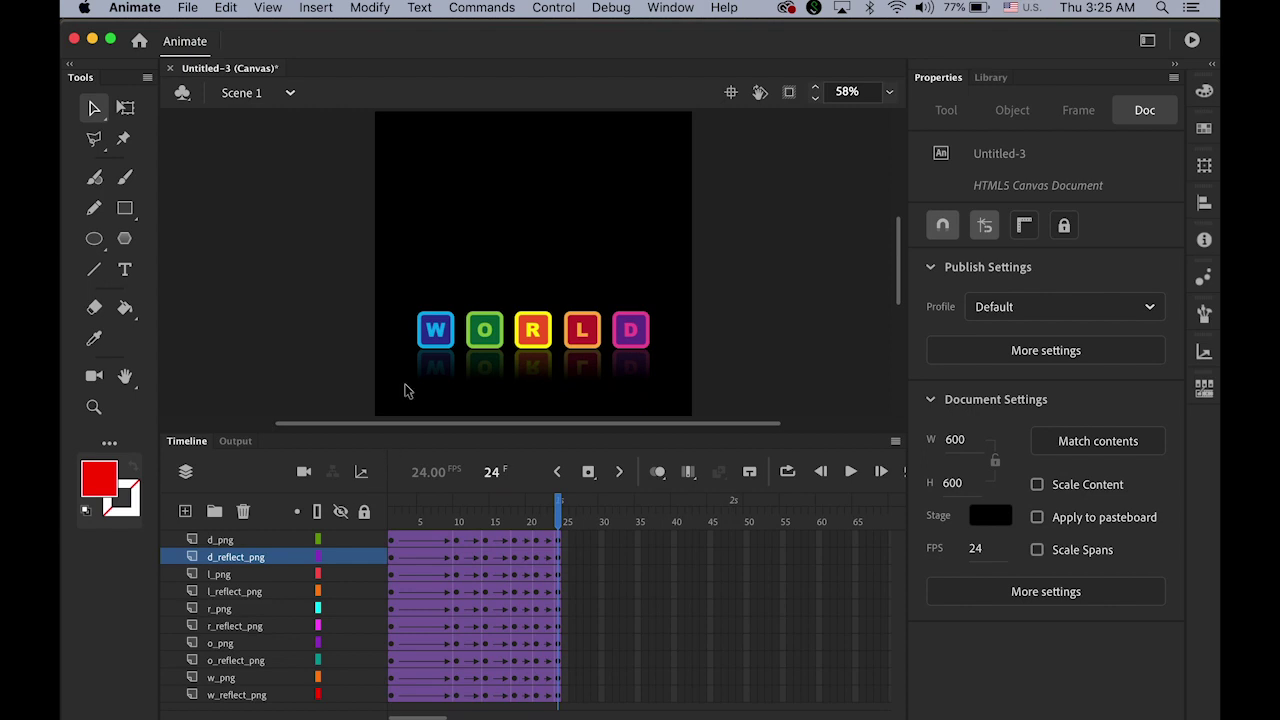
# Select all frames of the o_png and o_reflect_png layers and shift them four frames later, so the O tile and reflection start at frame 5
pyautogui.click(241, 664)
pyautogui.click(236, 694)
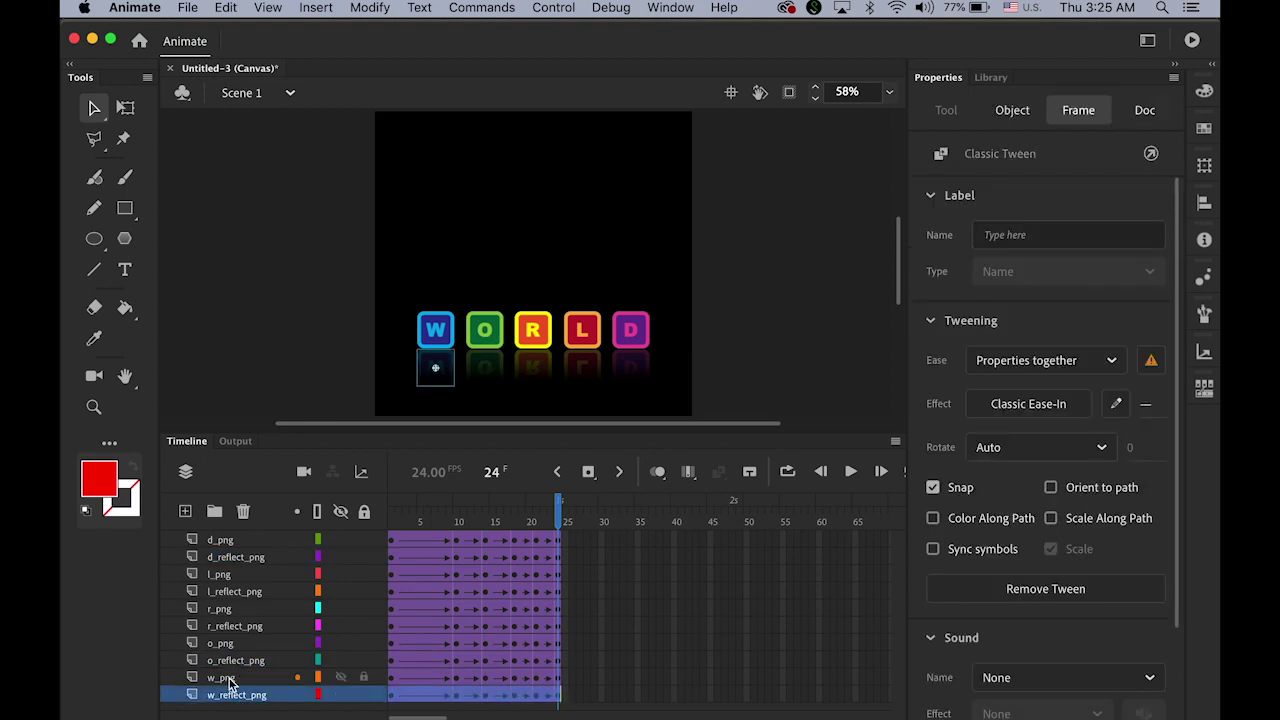
pyautogui.click(230, 680)
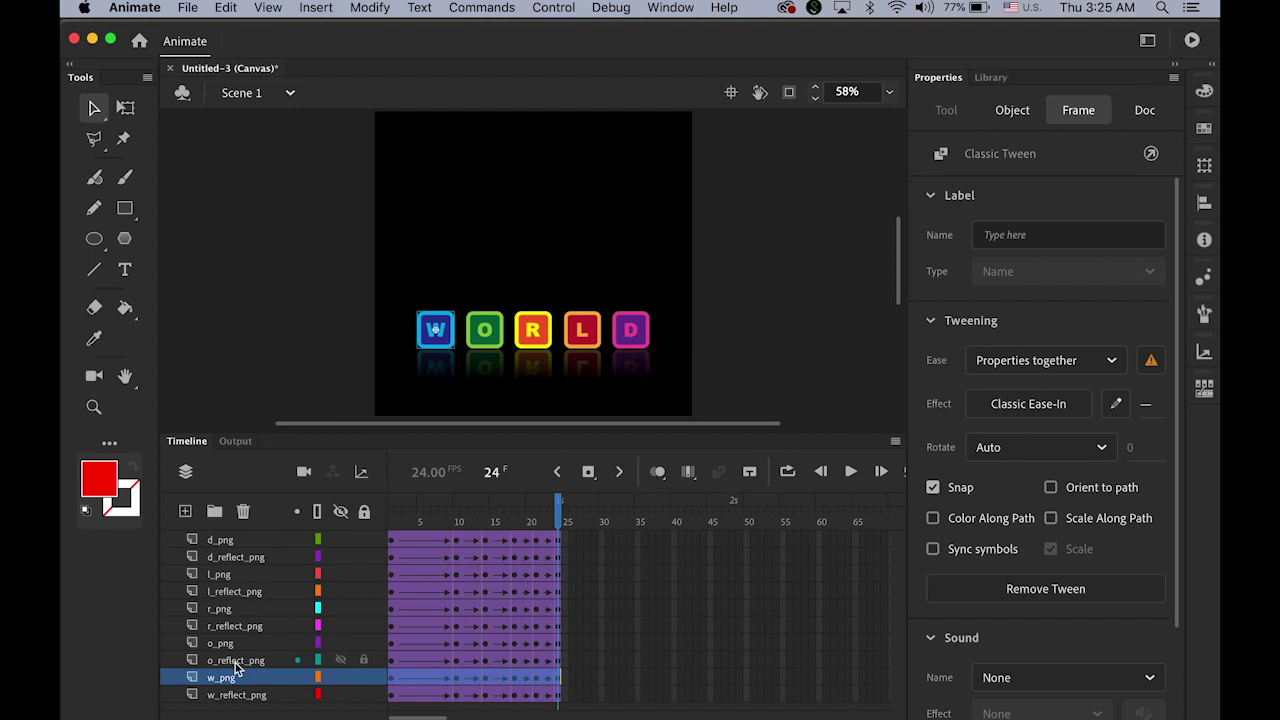
pyautogui.click(237, 664)
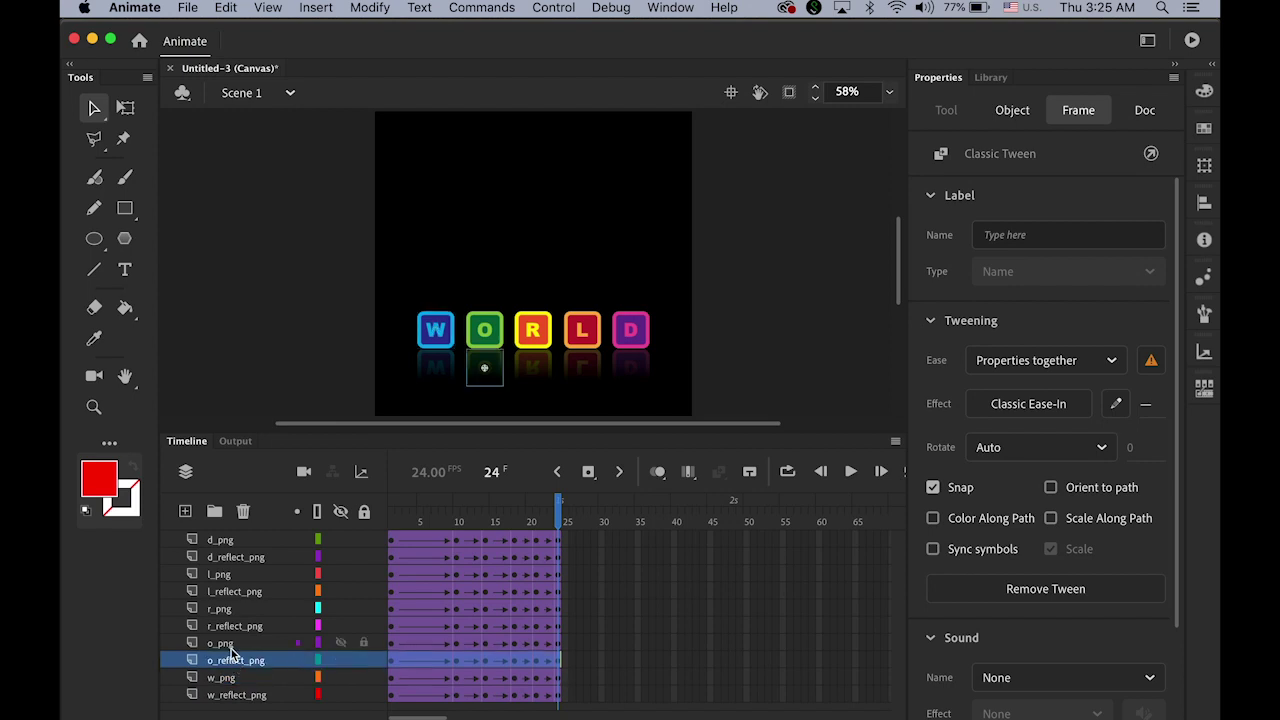
pyautogui.keyDown('shift'); pyautogui.click(232, 645); pyautogui.keyUp('shift')
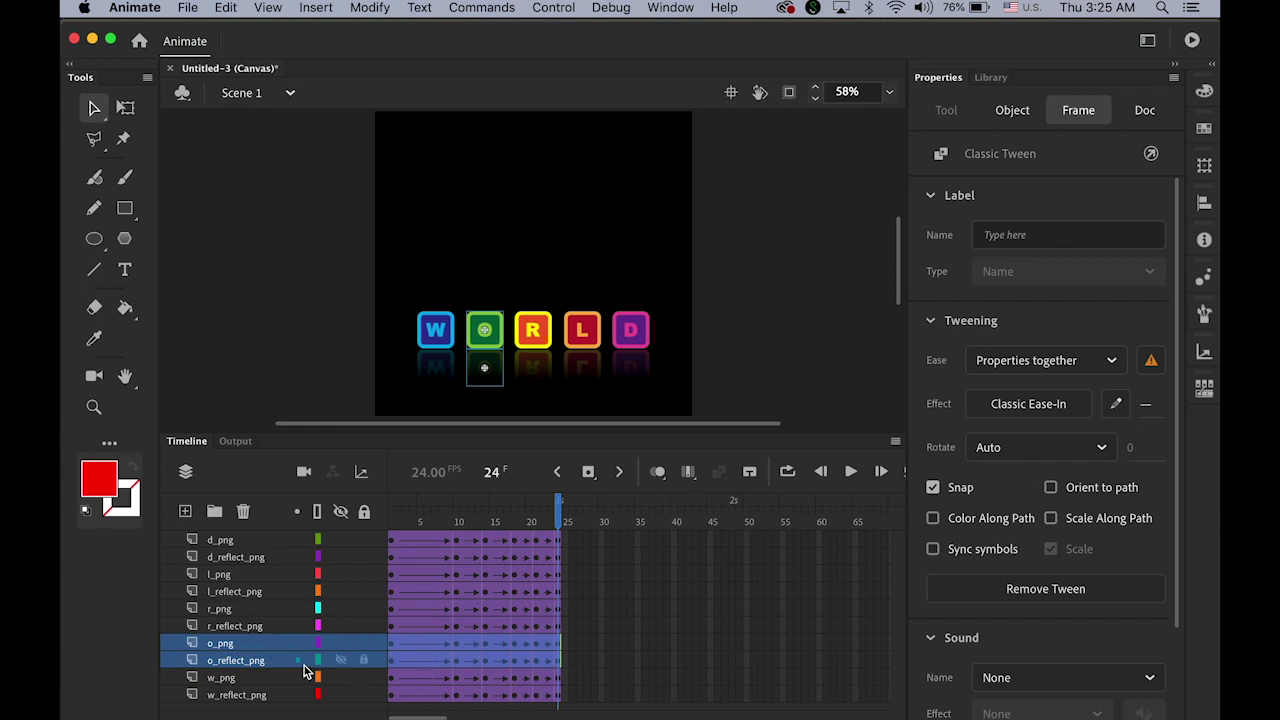
pyautogui.click(412, 643)
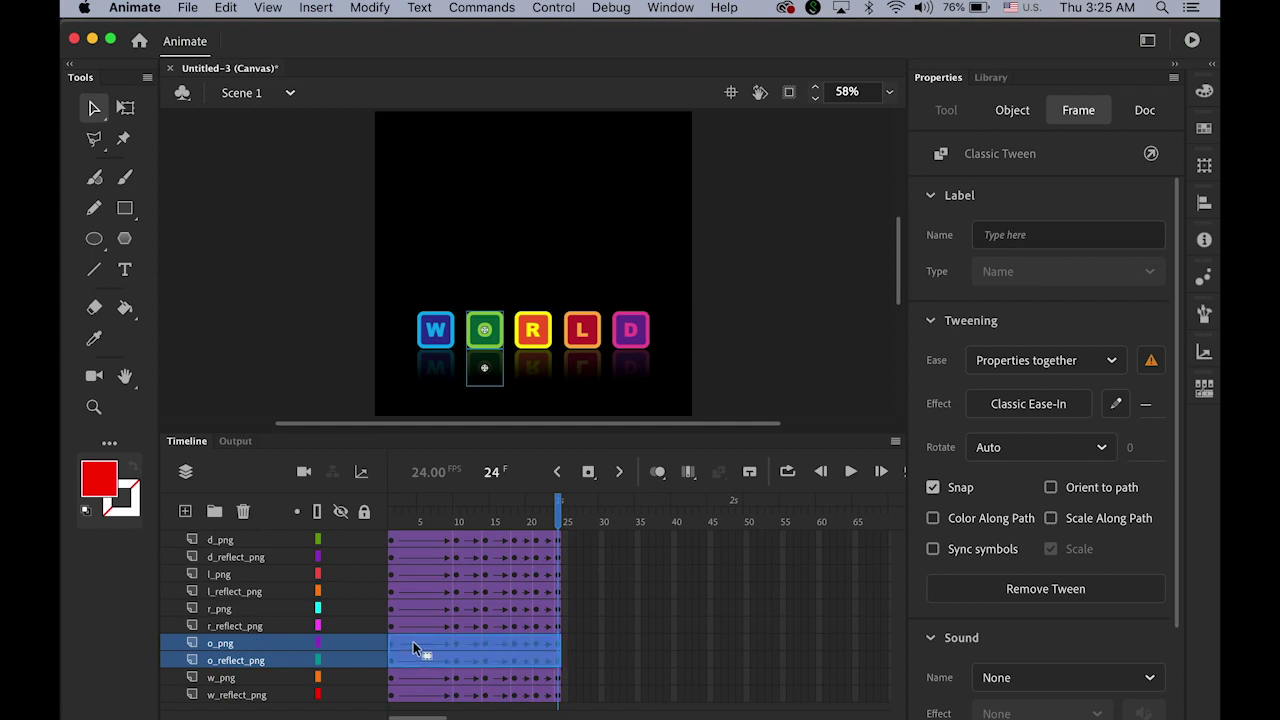
pyautogui.moveTo(413, 645); pyautogui.dragTo(440, 646)
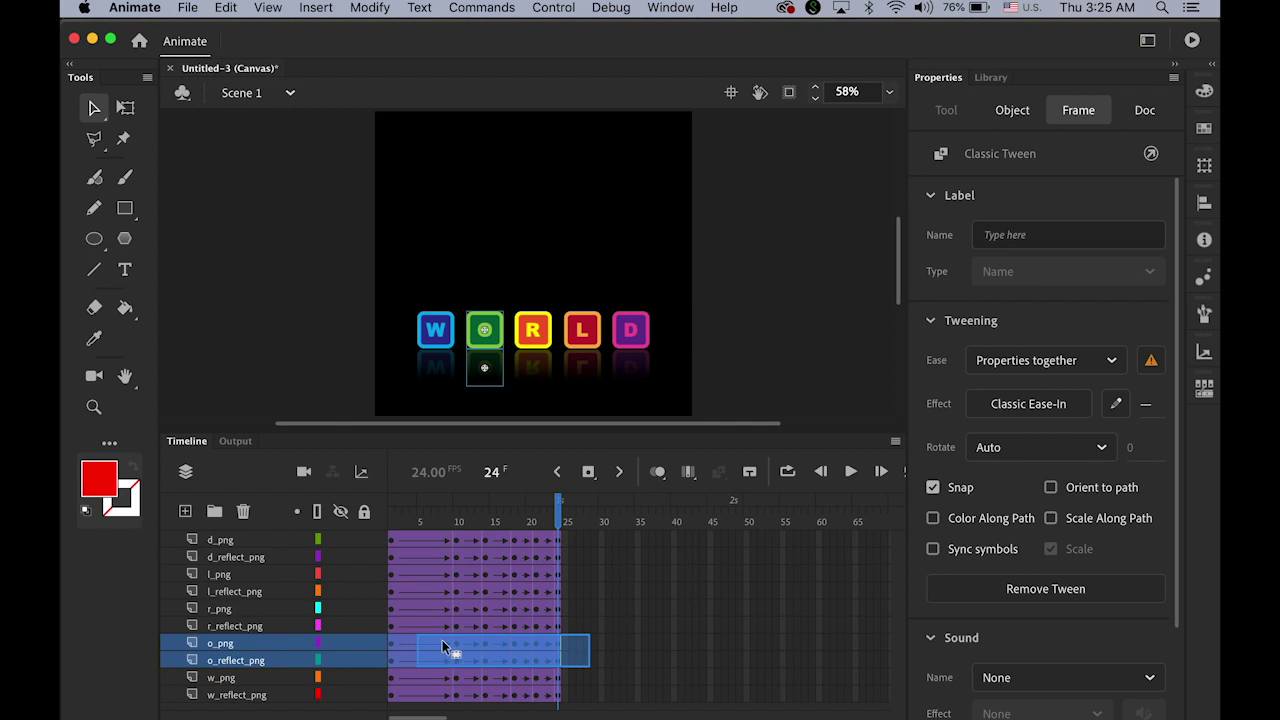
pyautogui.moveTo(442, 640); pyautogui.dragTo(442, 643)
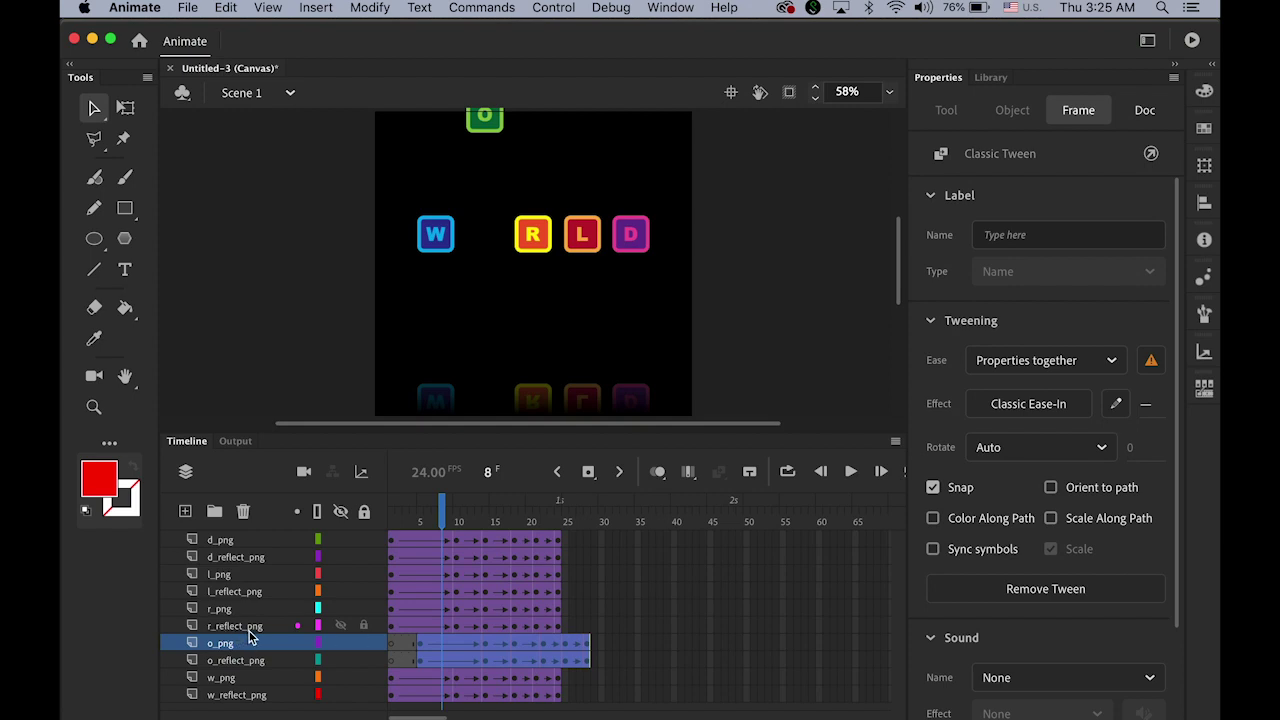
# Shift all frames of the r_png and r_reflect_png layers eight frames right, so the R tile and reflection start at frame 9
pyautogui.click(222, 627)
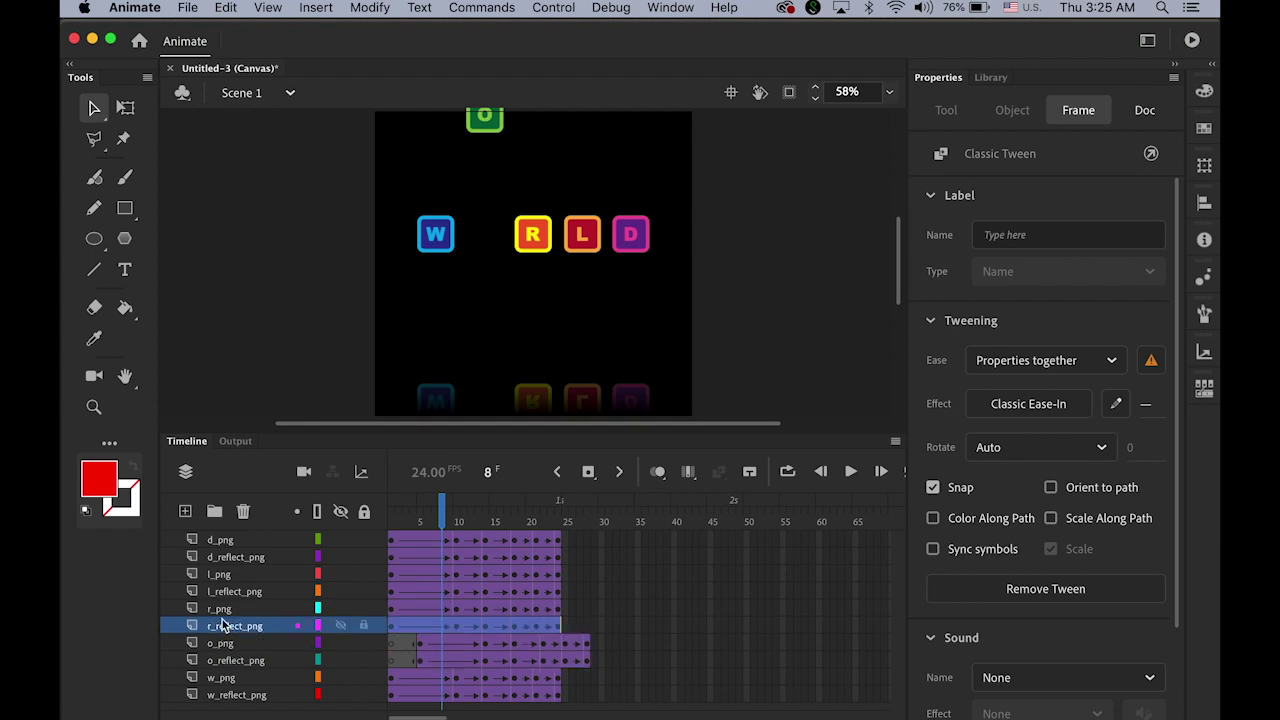
pyautogui.keyDown('shift'); pyautogui.click(221, 607); pyautogui.keyUp('shift')
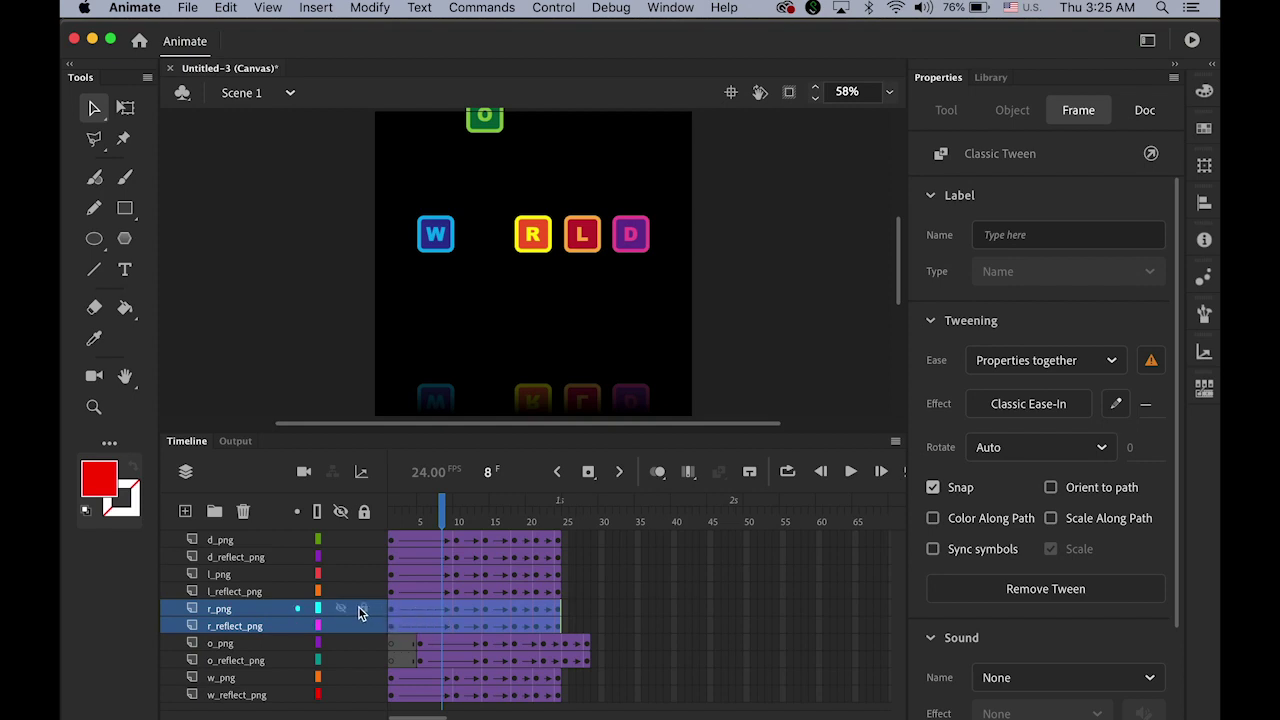
pyautogui.click(415, 608)
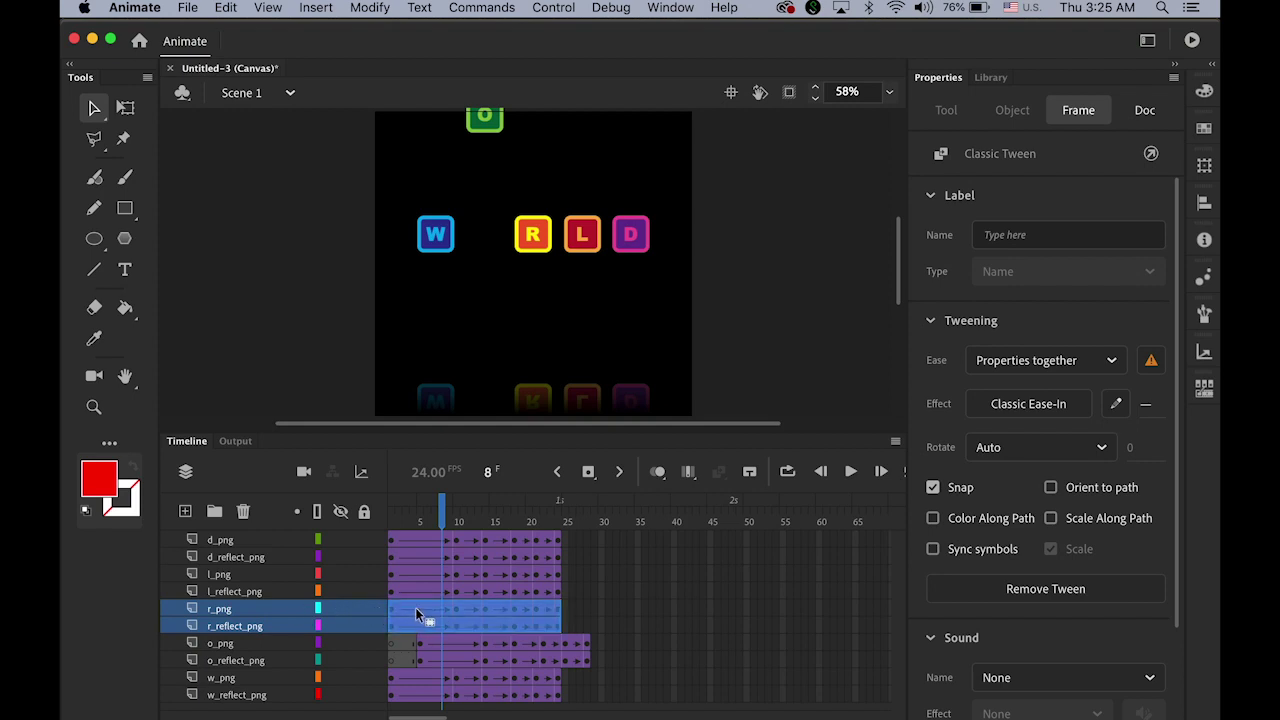
pyautogui.moveTo(415, 607); pyautogui.dragTo(470, 610)
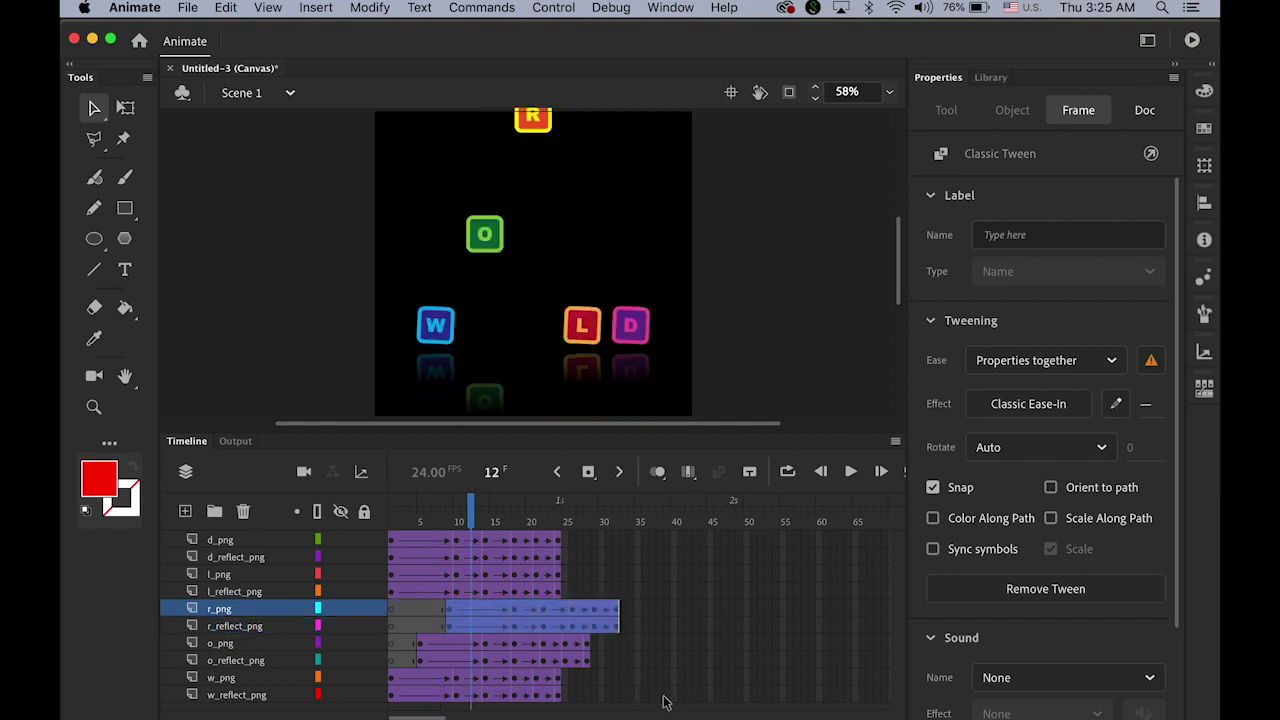
# Shift all frames of the l_png and l_reflect_png layers so the L tile and reflection start at frame 13
pyautogui.click(248, 591)
pyautogui.keyDown('shift'); pyautogui.click(227, 576); pyautogui.keyUp('shift')
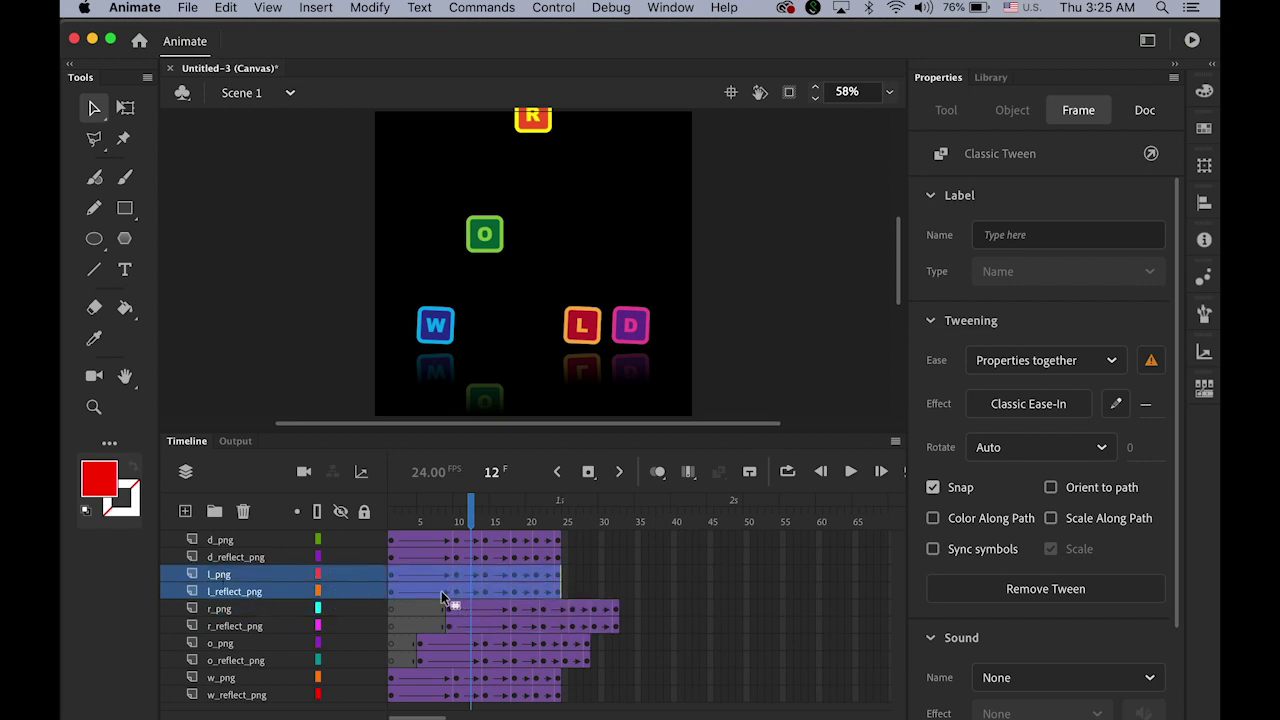
pyautogui.moveTo(420, 580); pyautogui.dragTo(508, 580)
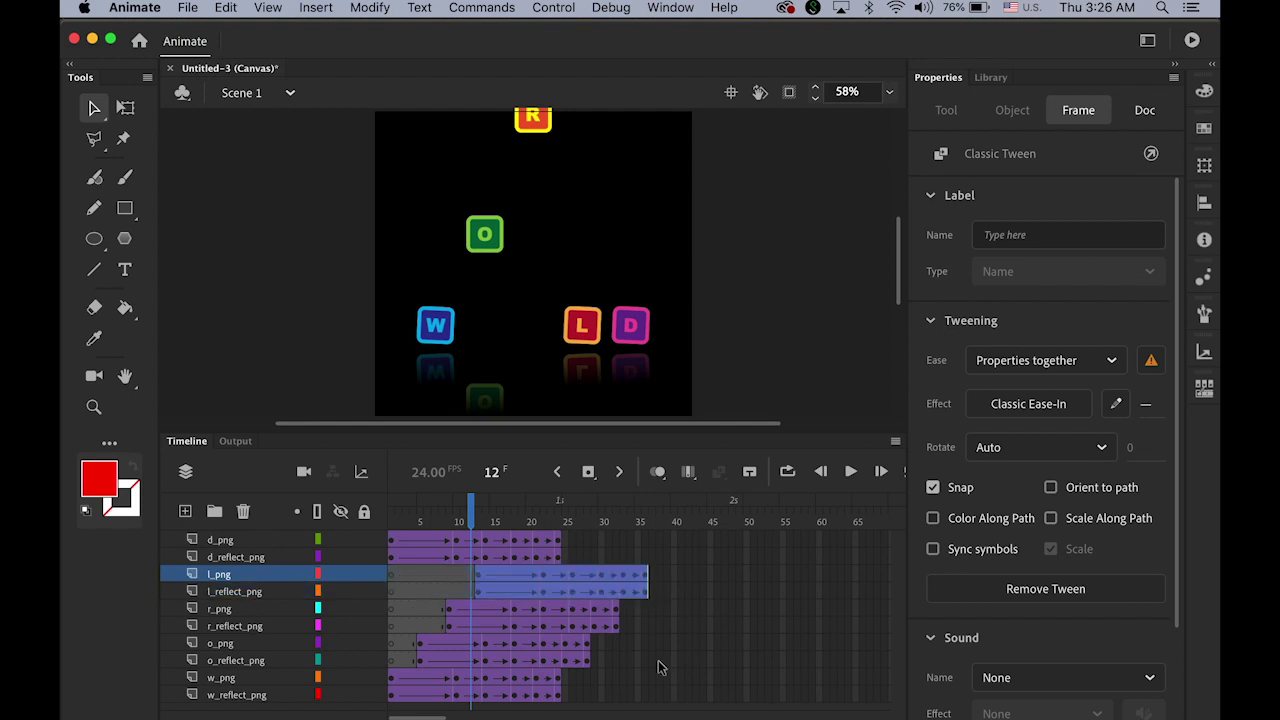
# Shift all frames of the d_png and d_reflect_png layers so the D tile and reflection start at frame 18, and deselect them
pyautogui.click(238, 541)
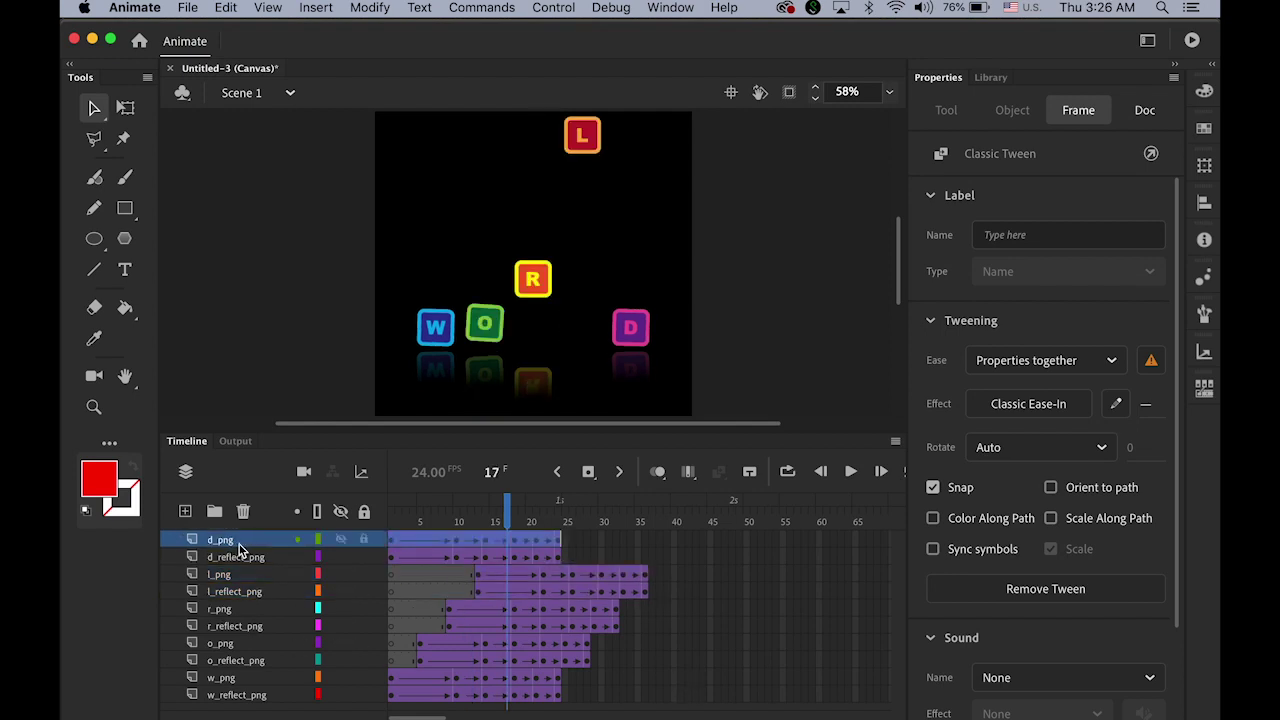
pyautogui.keyDown('shift'); pyautogui.click(240, 557); pyautogui.keyUp('shift')
pyautogui.moveTo(416, 550); pyautogui.dragTo(538, 545)
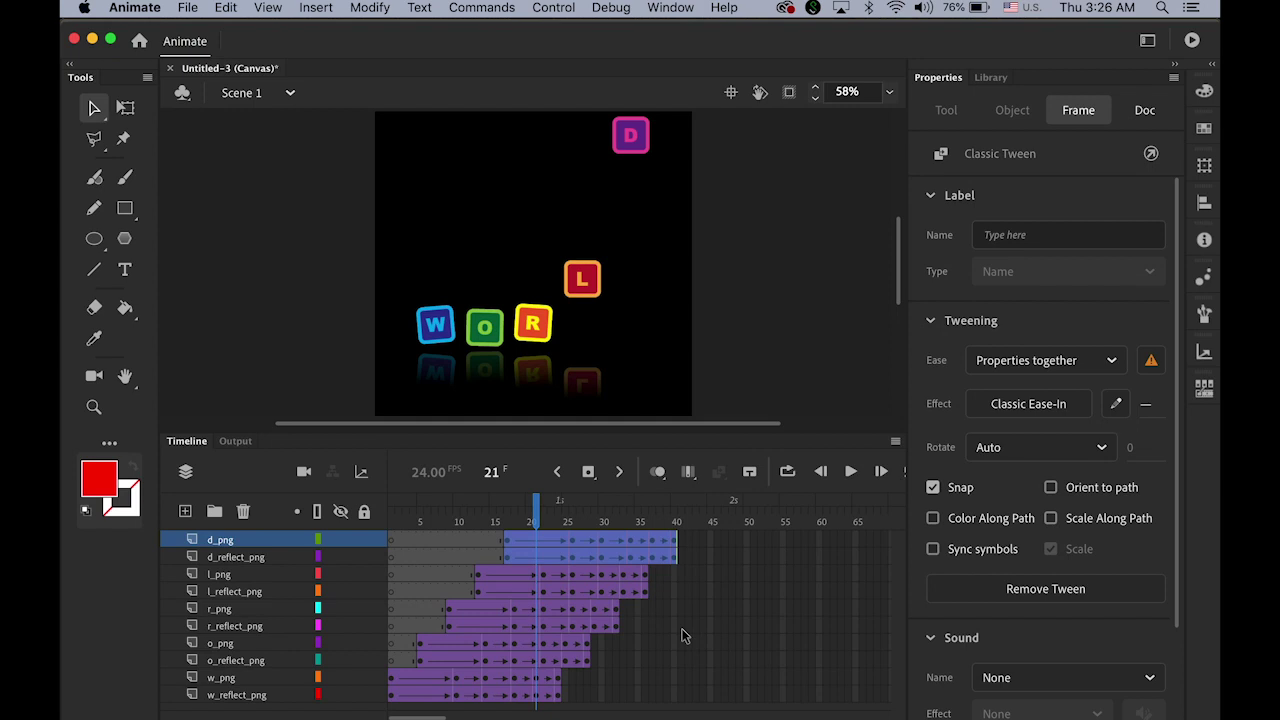
pyautogui.press('super+z')
pyautogui.moveTo(436, 541); pyautogui.dragTo(543, 544)
pyautogui.click(801, 369)
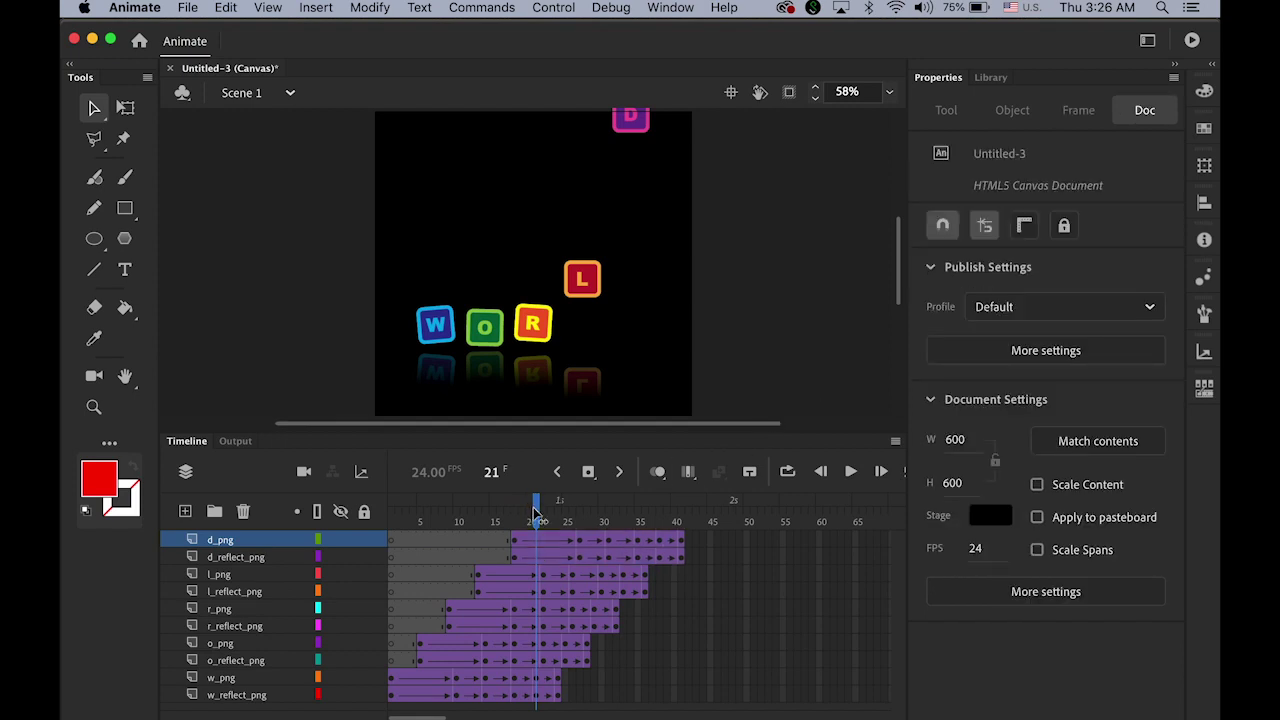
# Rewind the playhead to the first frame and play the animation to review the staggered drops of the letter tiles
pyautogui.moveTo(534, 508); pyautogui.dragTo(343, 510)
pyautogui.press('Return')
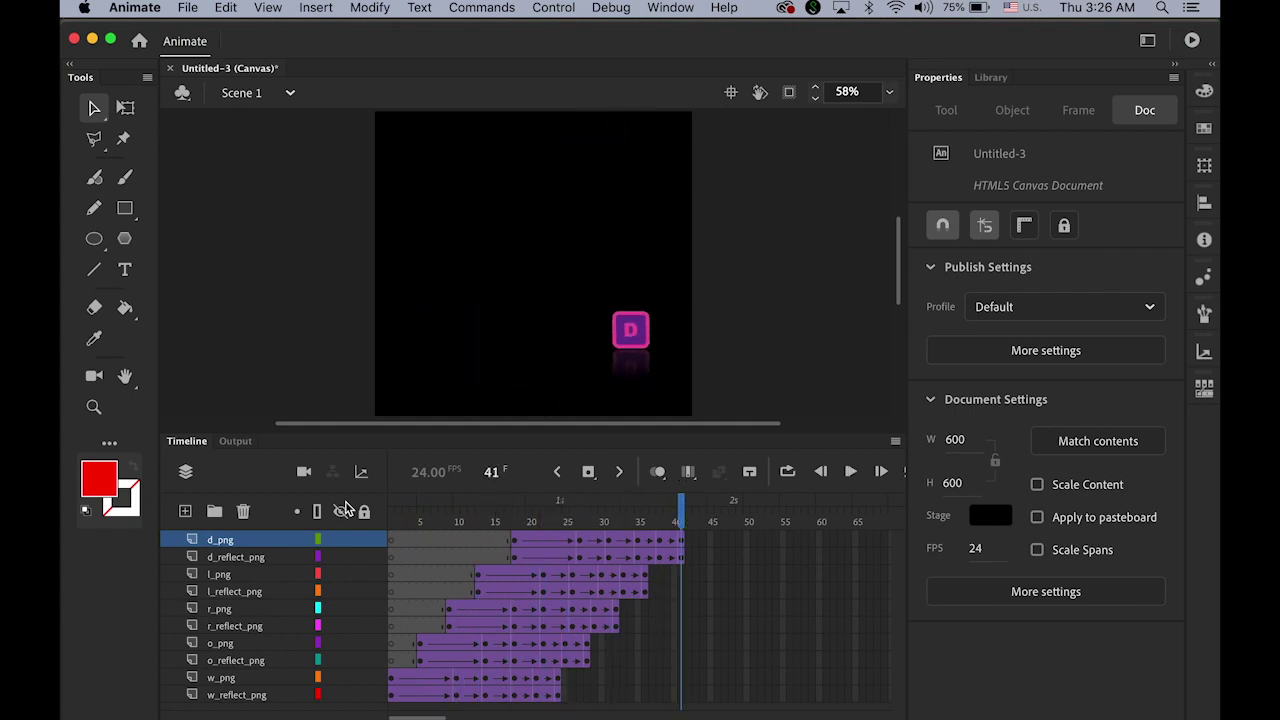
pyautogui.press('Return')
# Insert keyframes at frame 41 on the L, R, O and W tile and reflection layers, and deselect everything
pyautogui.click(235, 557)
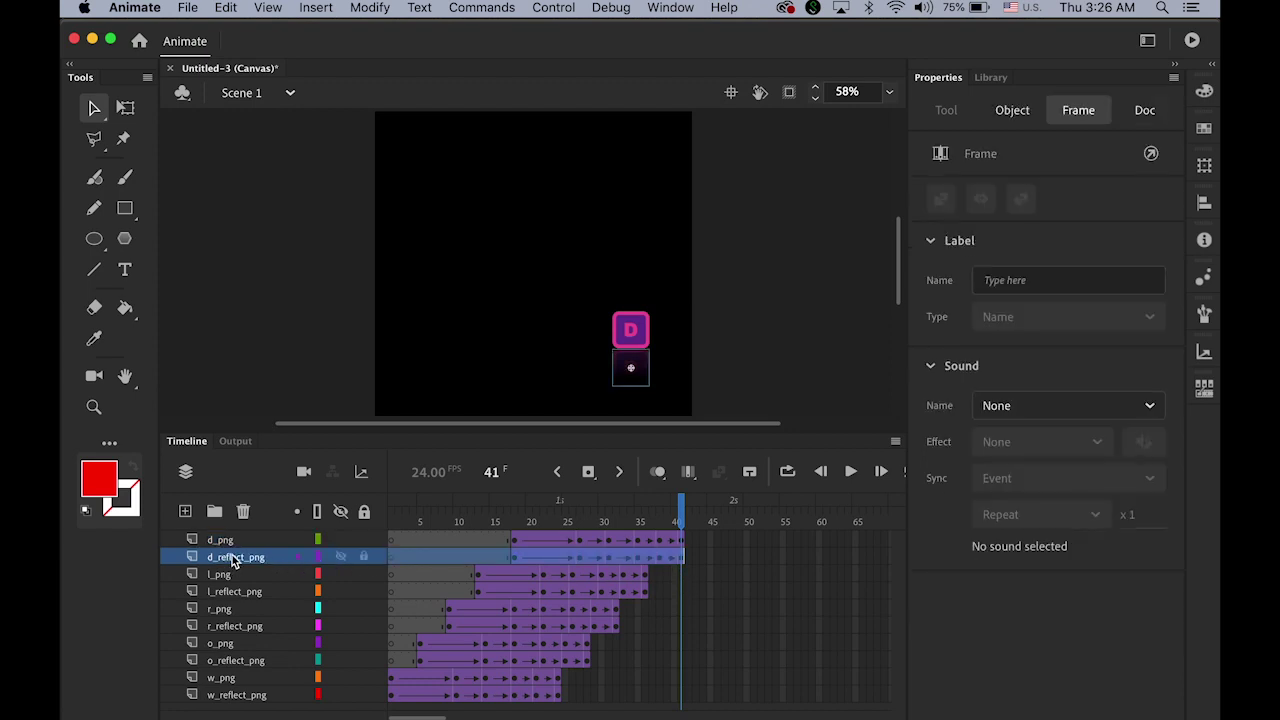
pyautogui.click(682, 576)
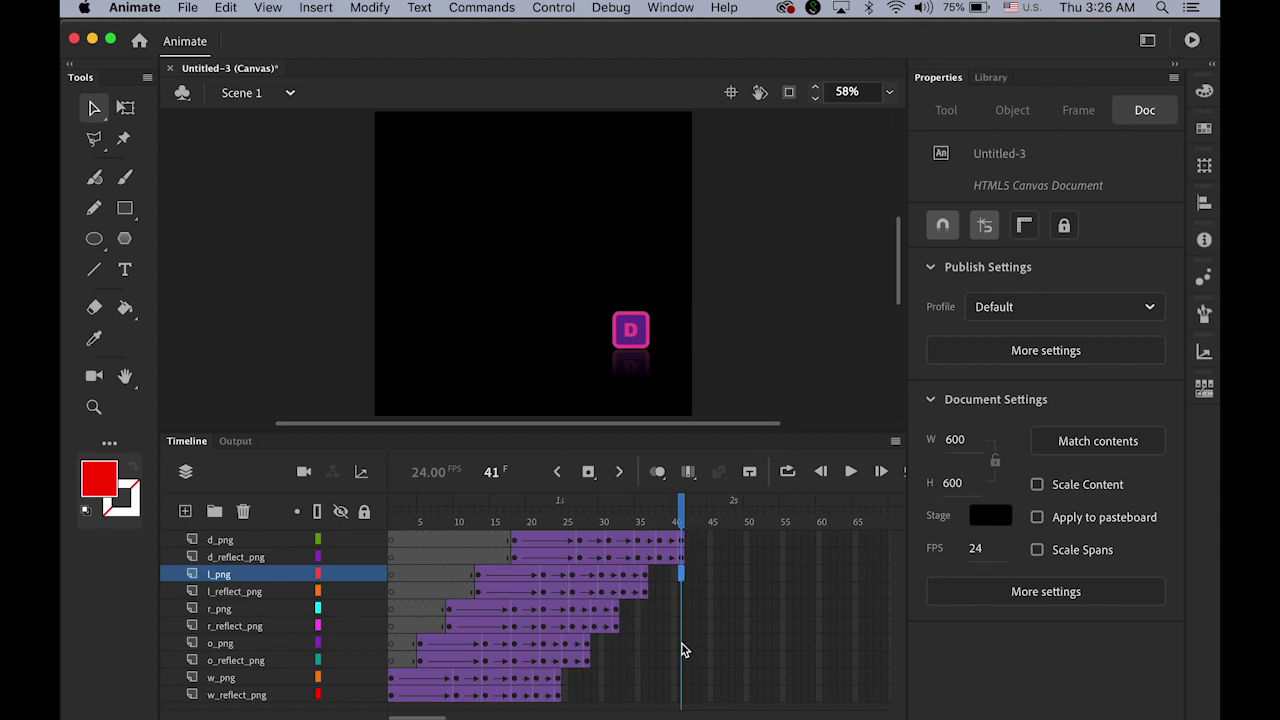
pyautogui.keyDown('shift'); pyautogui.click(682, 695); pyautogui.keyUp('shift')
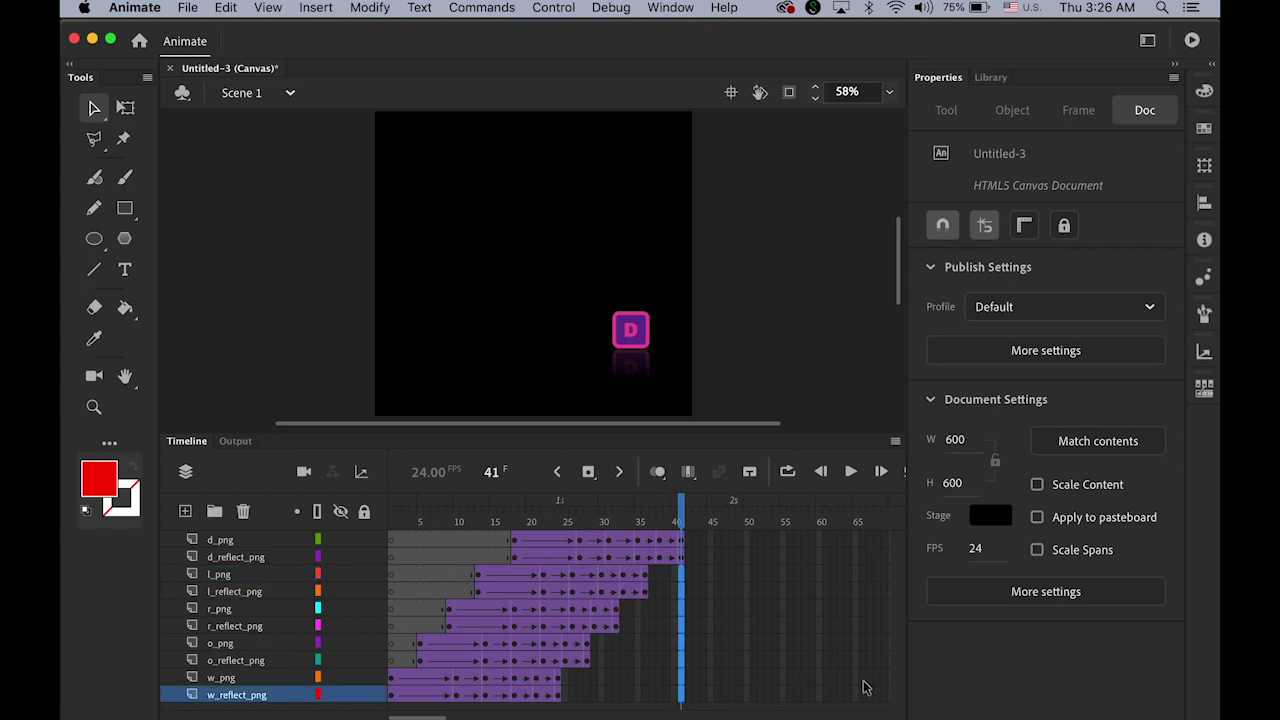
pyautogui.click(592, 474)
pyautogui.click(770, 332)
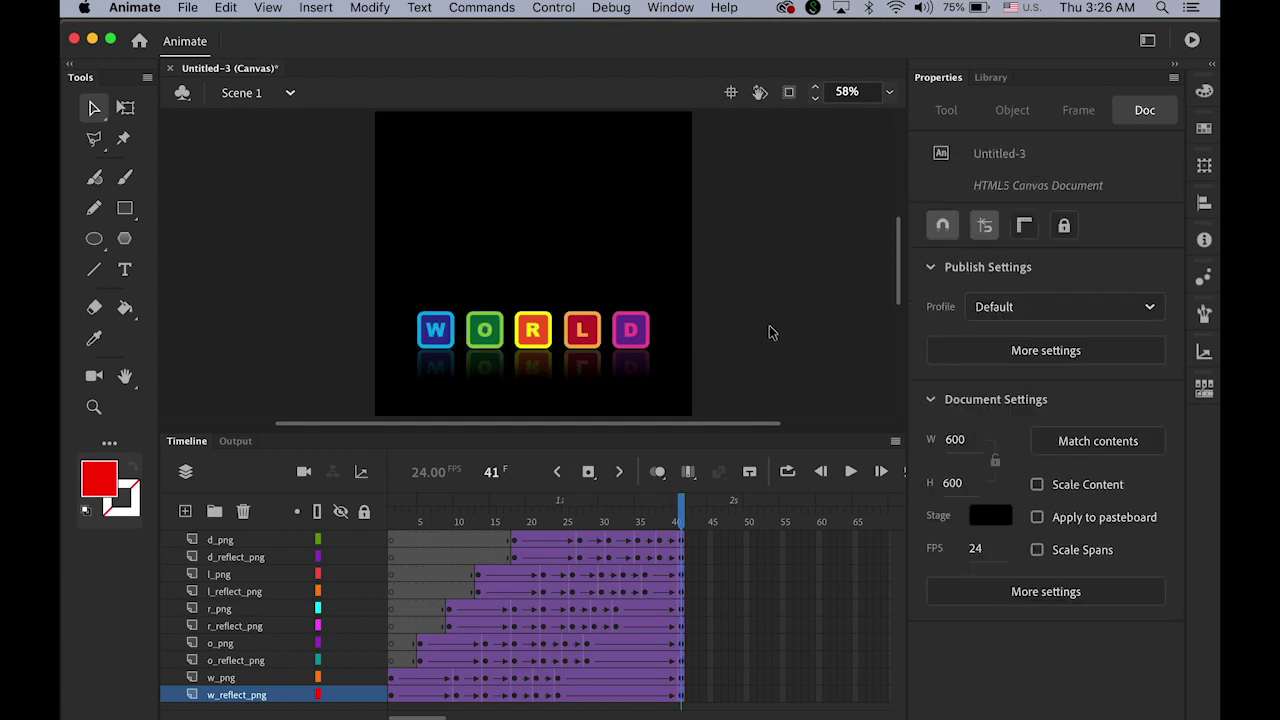
# Play the animation several times to check the staggered bounce of all WORLD tiles through frame 41
pyautogui.press('Return')
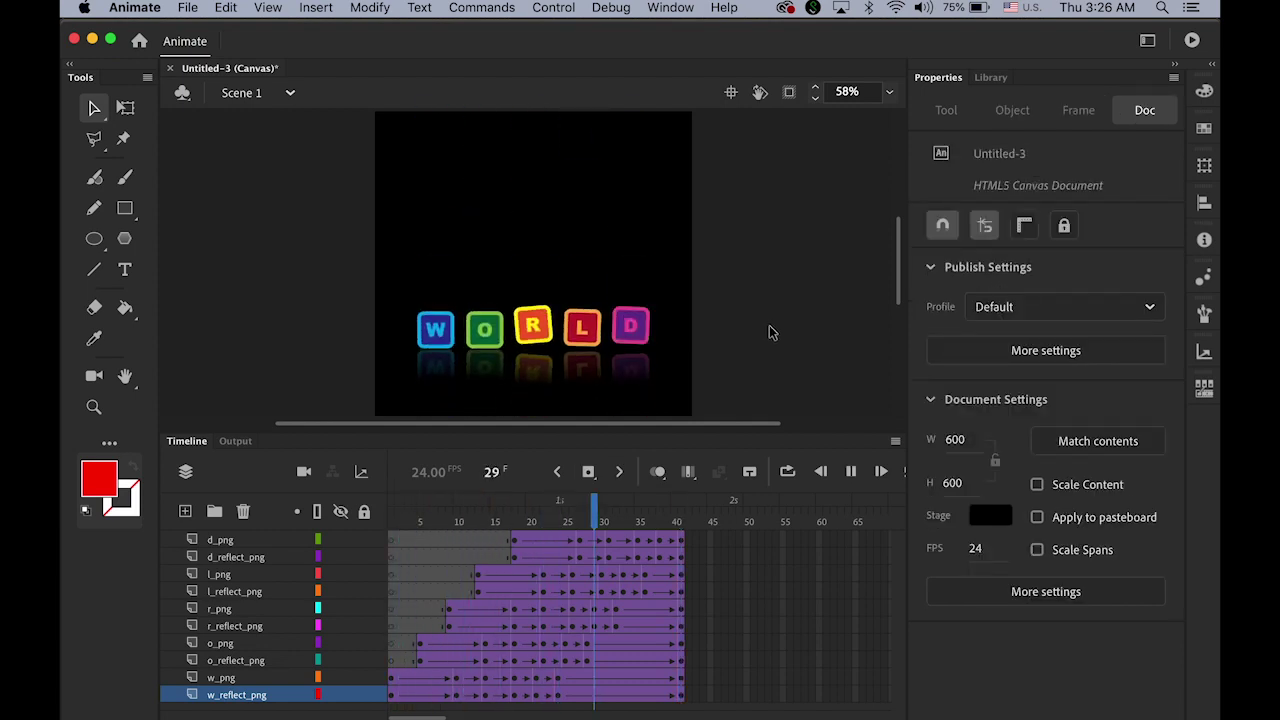
pyautogui.press('Return')
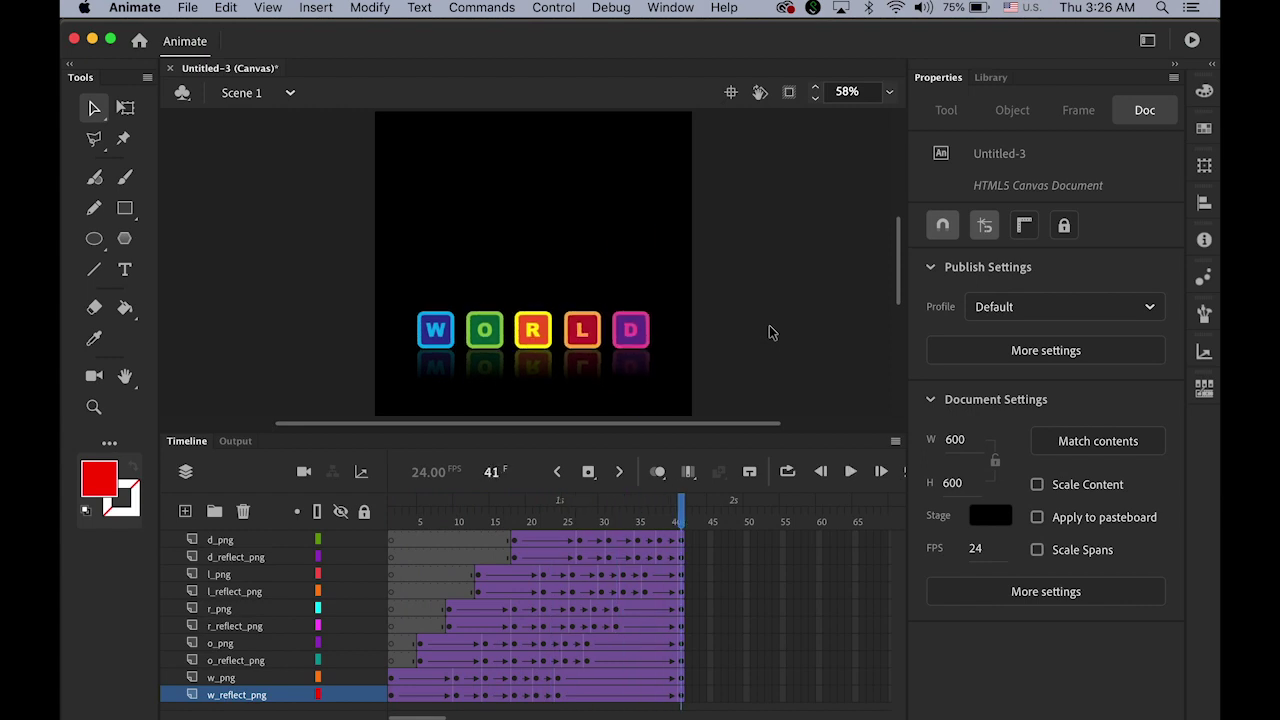
pyautogui.press('Return')
pyautogui.press('Return')
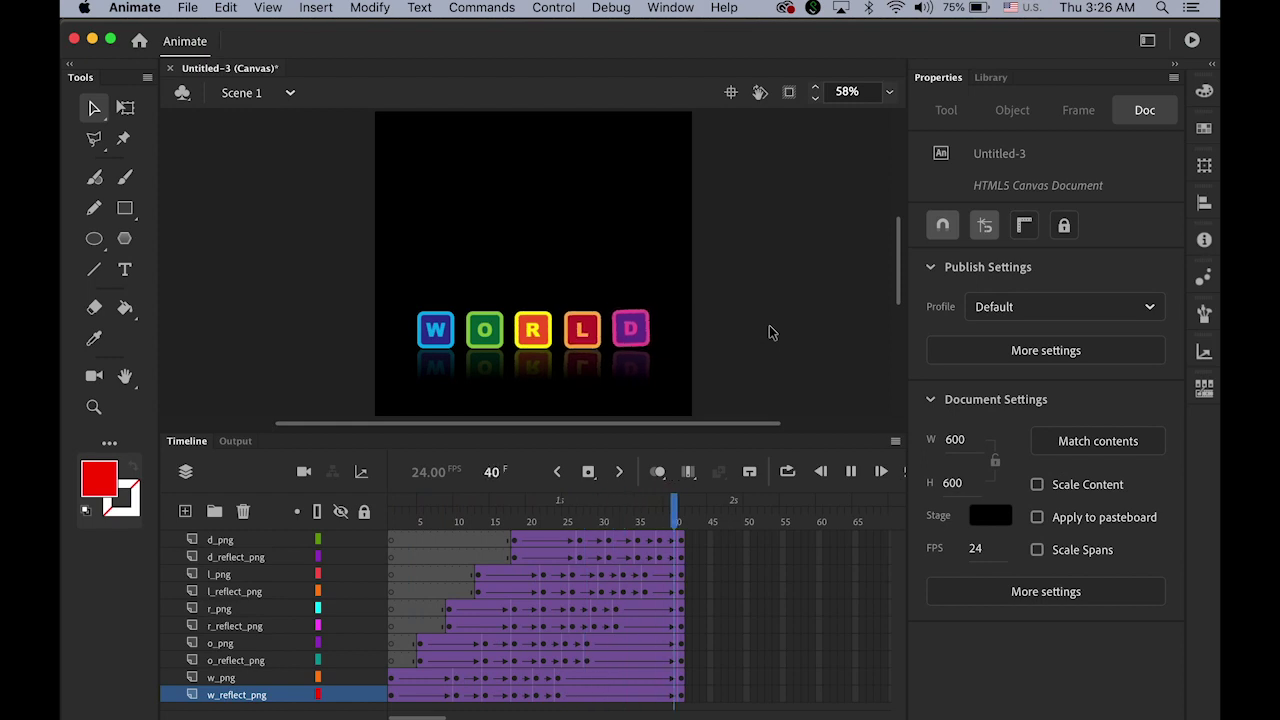
pyautogui.press('Return')
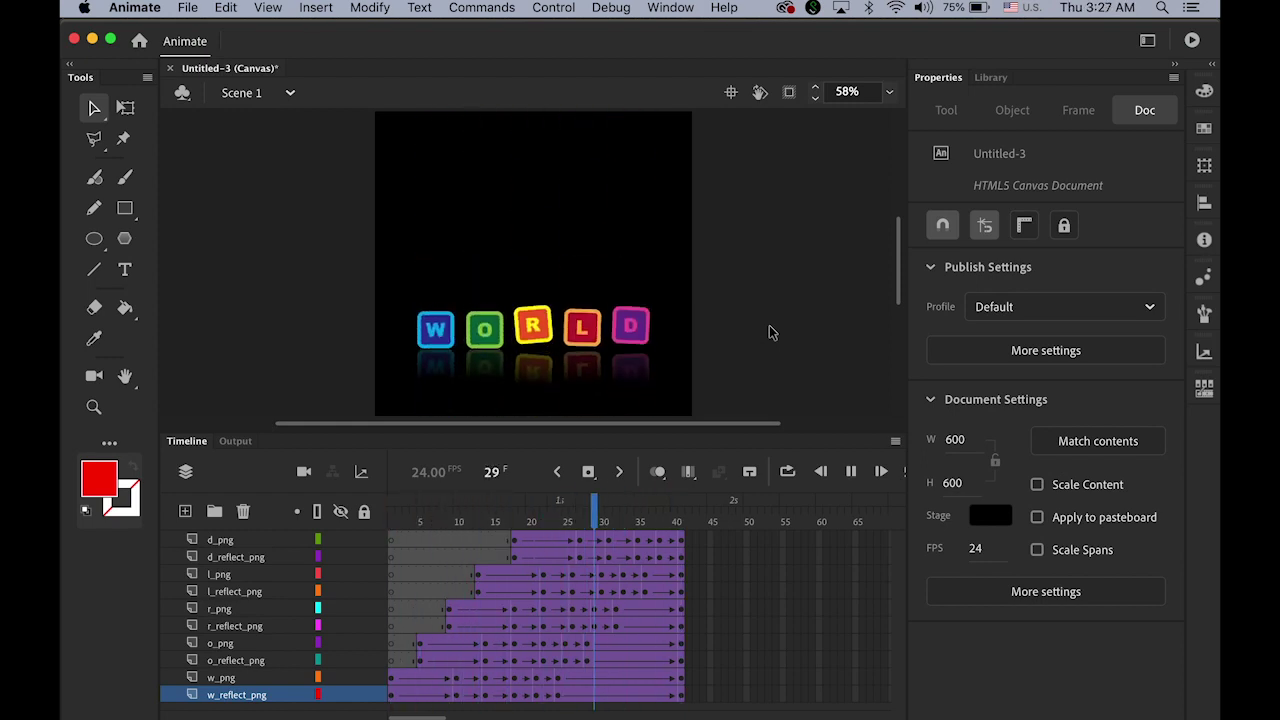
pyautogui.press('Return')
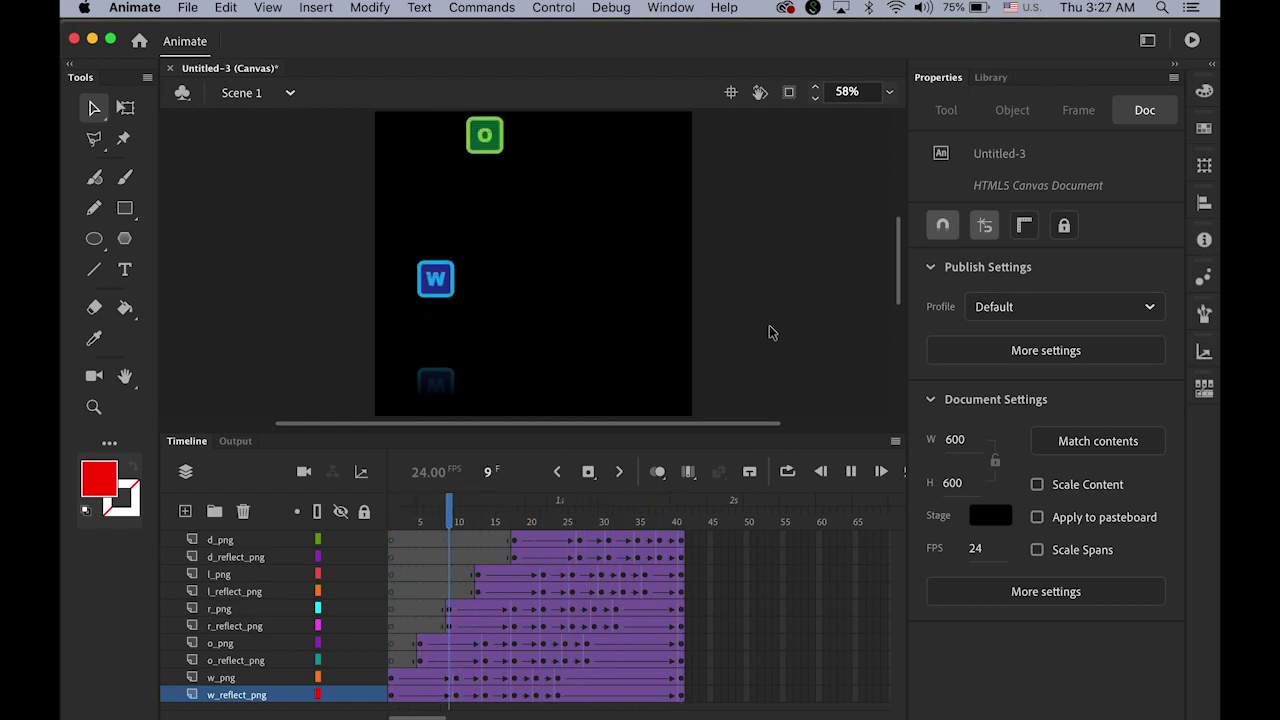
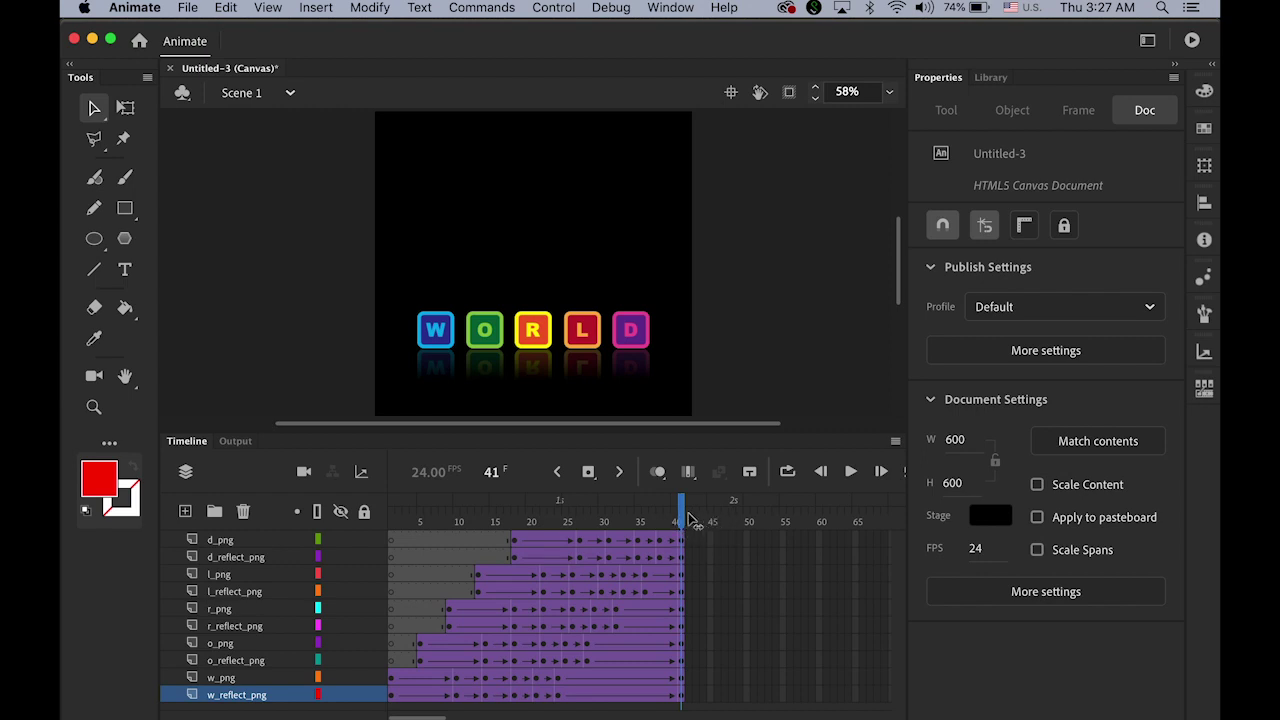
# Insert keyframes at frame 144 on all ten tile and reflection layers to extend the animation
pyautogui.moveTo(684, 521)
pyautogui.mouseDown()
pyautogui.moveTo(656, 521)
pyautogui.moveTo(686, 521)
pyautogui.mouseUp()
pyautogui.moveTo(441, 717); pyautogui.dragTo(522, 717)
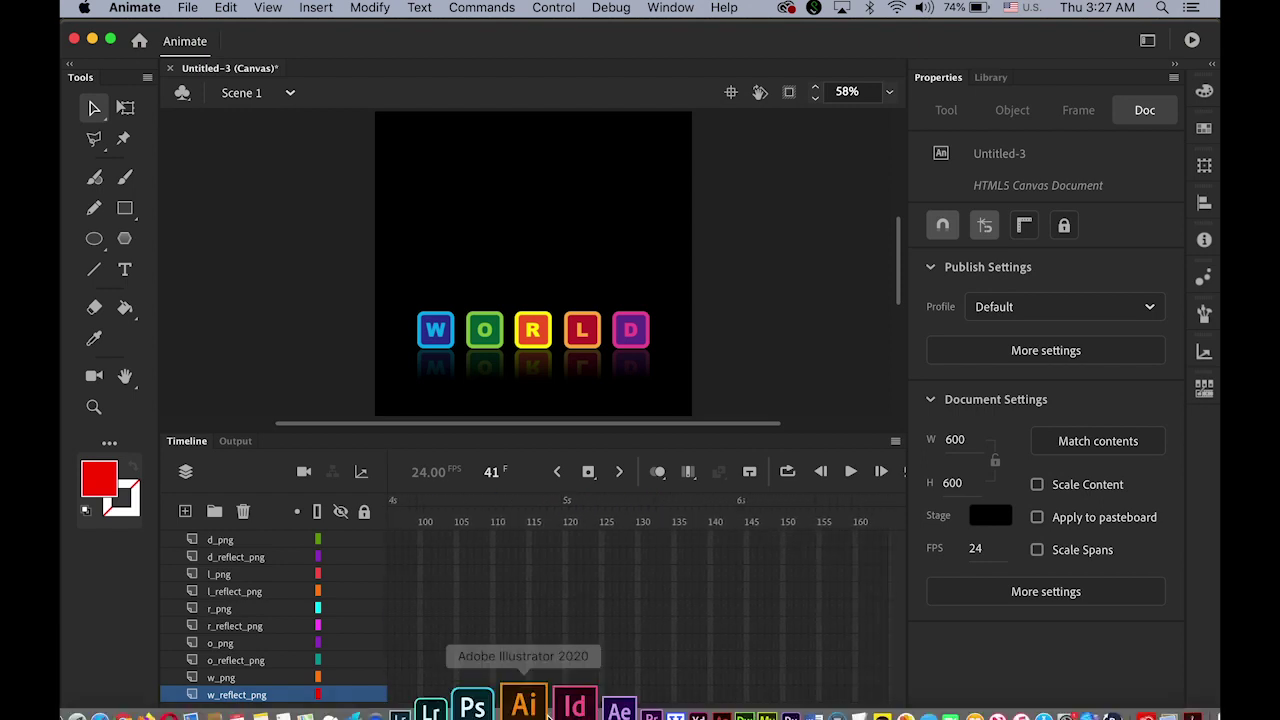
pyautogui.click(740, 543)
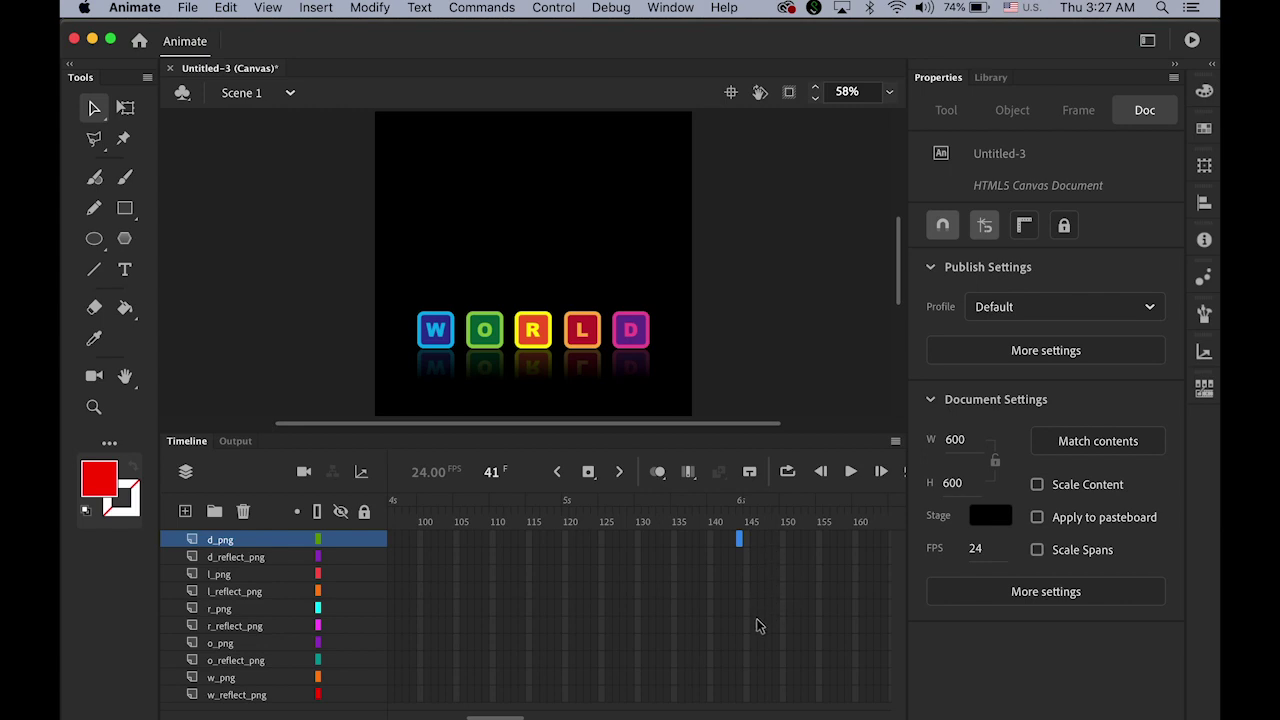
pyautogui.keyDown('shift'); pyautogui.click(741, 697); pyautogui.keyUp('shift')
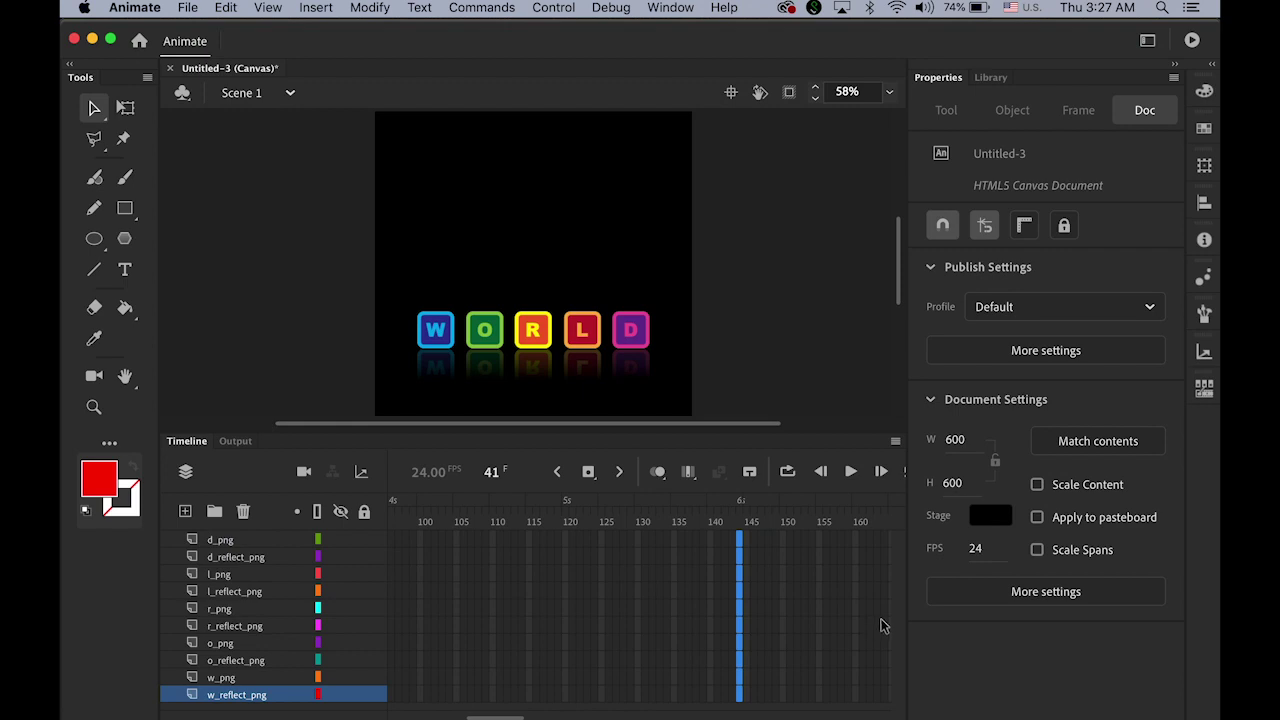
pyautogui.click(588, 472)
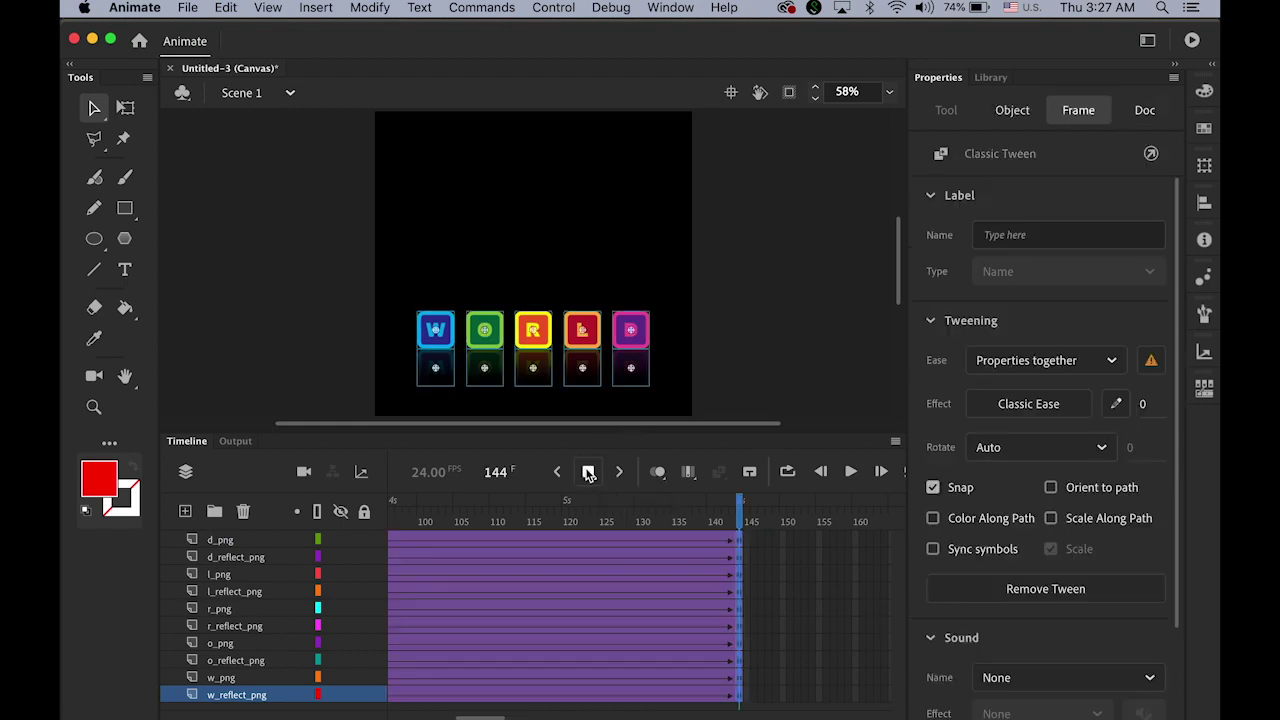
# Play the extended animation from the start and test the movie in the browser
pyautogui.moveTo(740, 515); pyautogui.dragTo(243, 510)
pyautogui.press('Return')
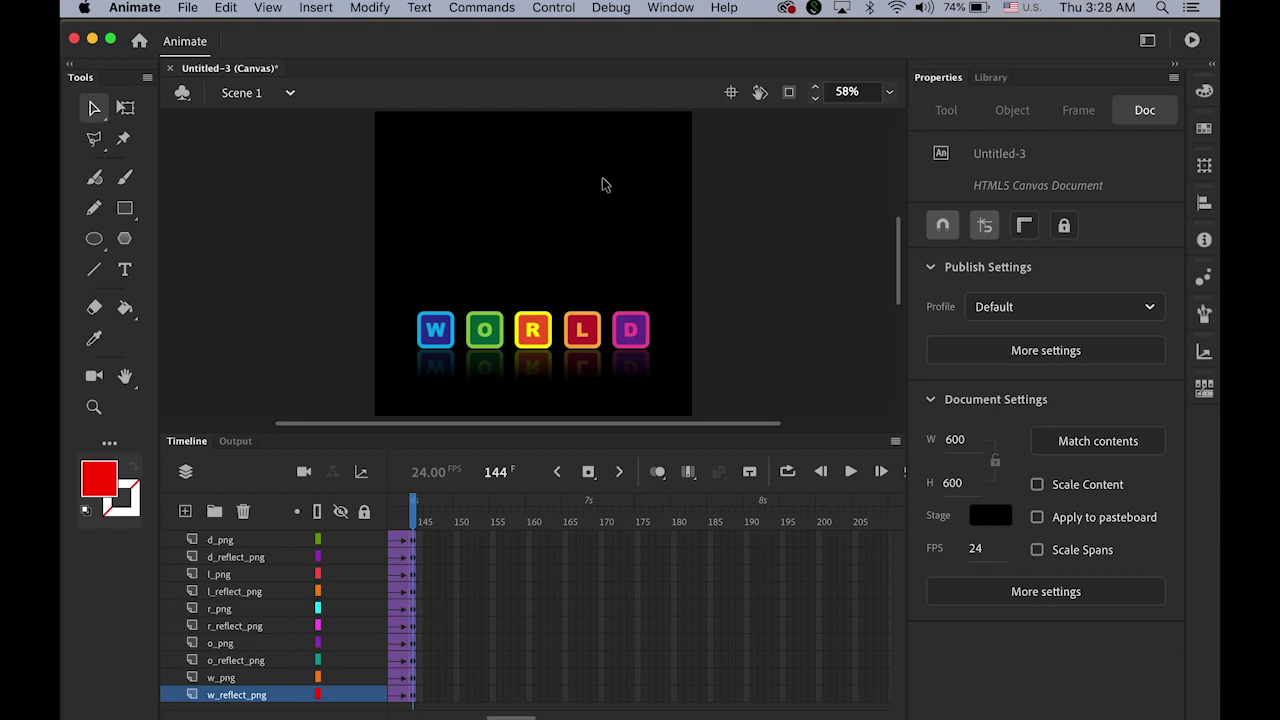
pyautogui.click(565, 8)
pyautogui.moveTo(640, 190)
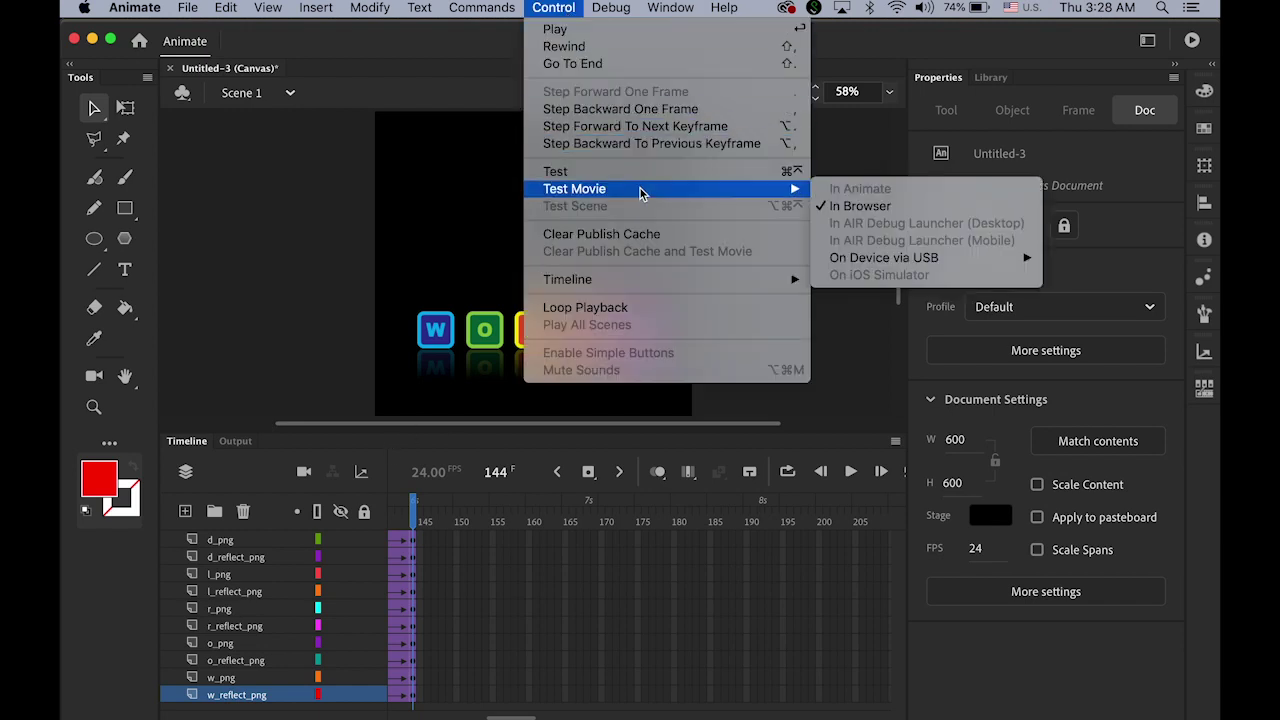
pyautogui.click(892, 206)
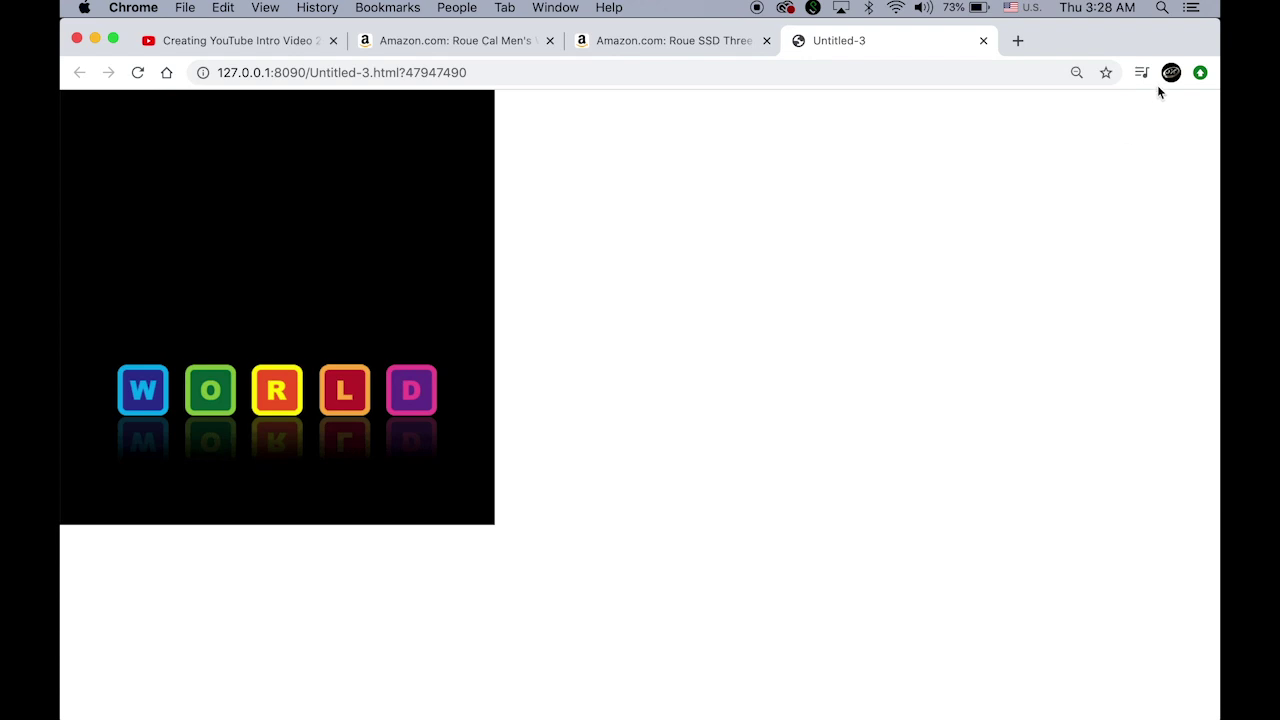
# Switch back to Adobe Animate and show the timeline in place of the output messages
pyautogui.moveTo(571, 712)
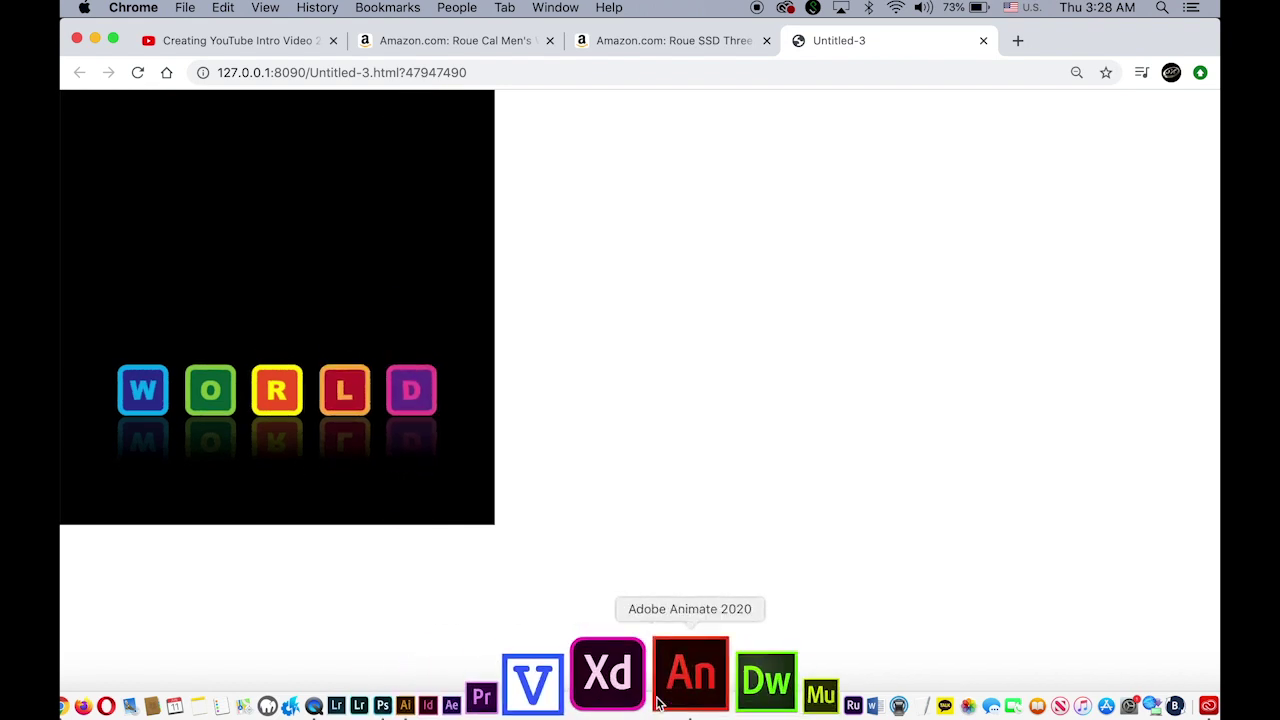
pyautogui.click(662, 701)
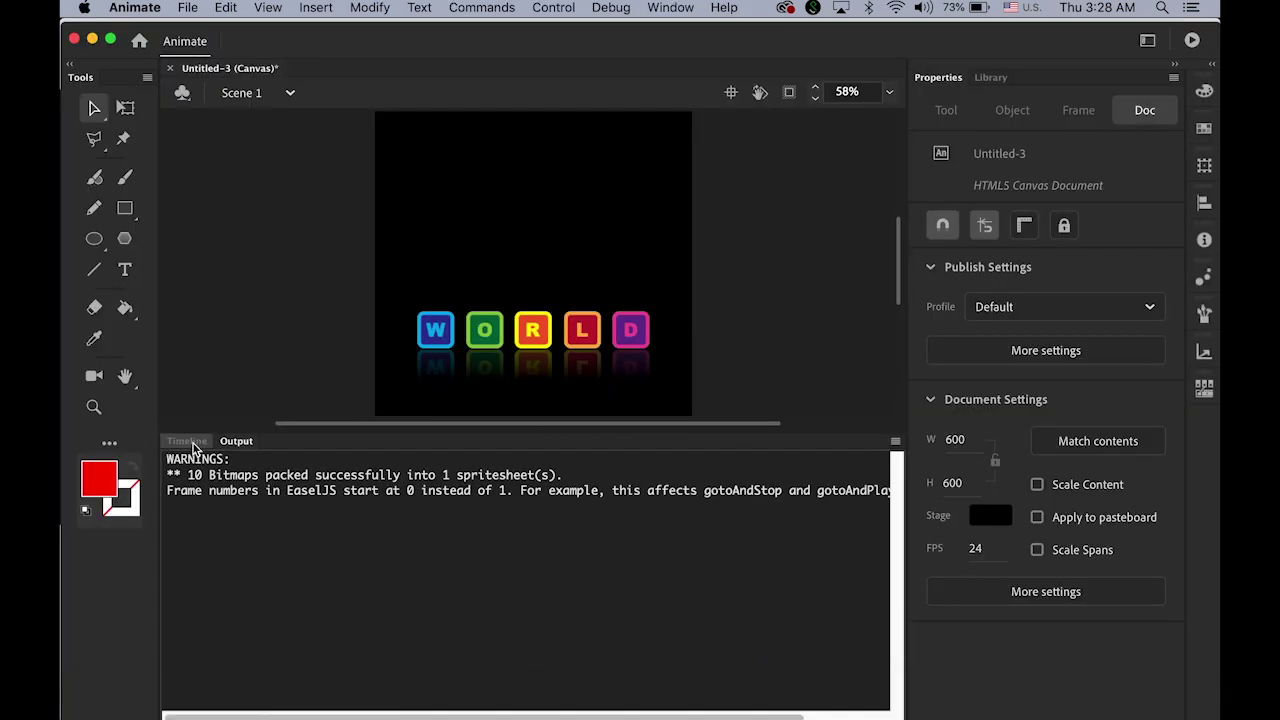
pyautogui.click(190, 441)
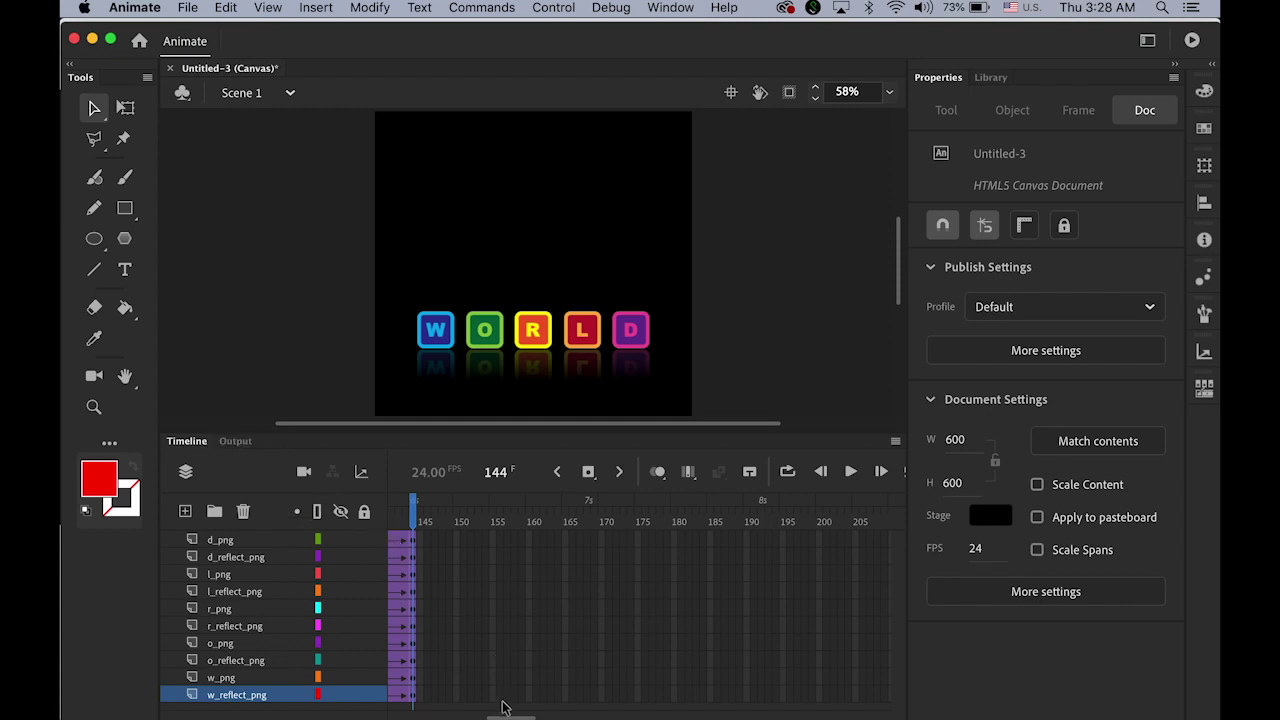
# Move the playhead to frame 41 and add a new layer directly above w_reflect_png
pyautogui.moveTo(509, 709)
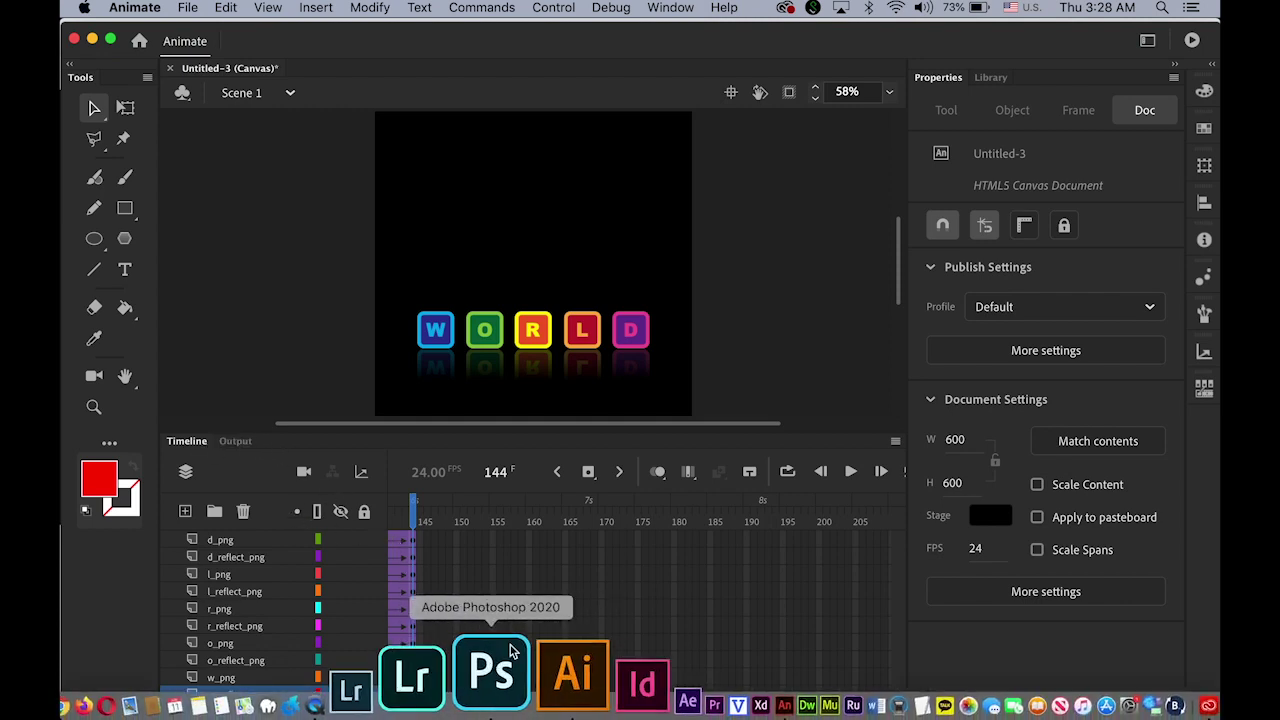
pyautogui.moveTo(511, 716); pyautogui.dragTo(400, 712)
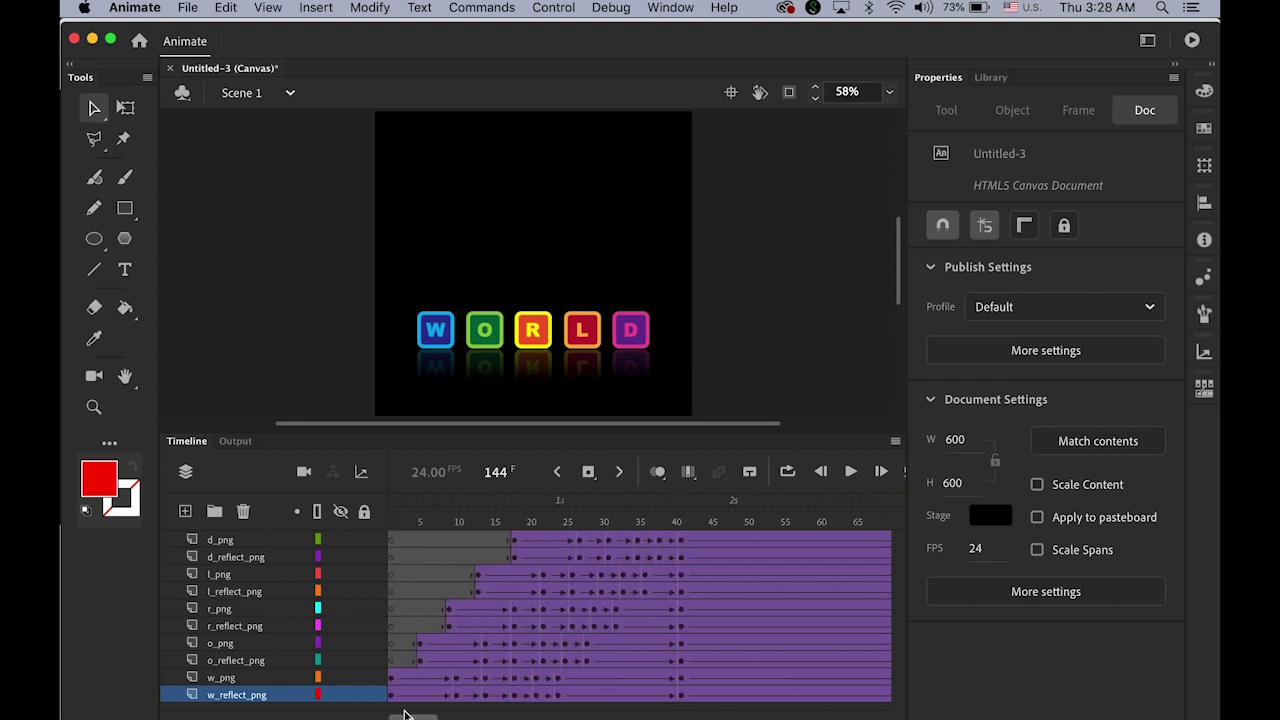
pyautogui.click(666, 506)
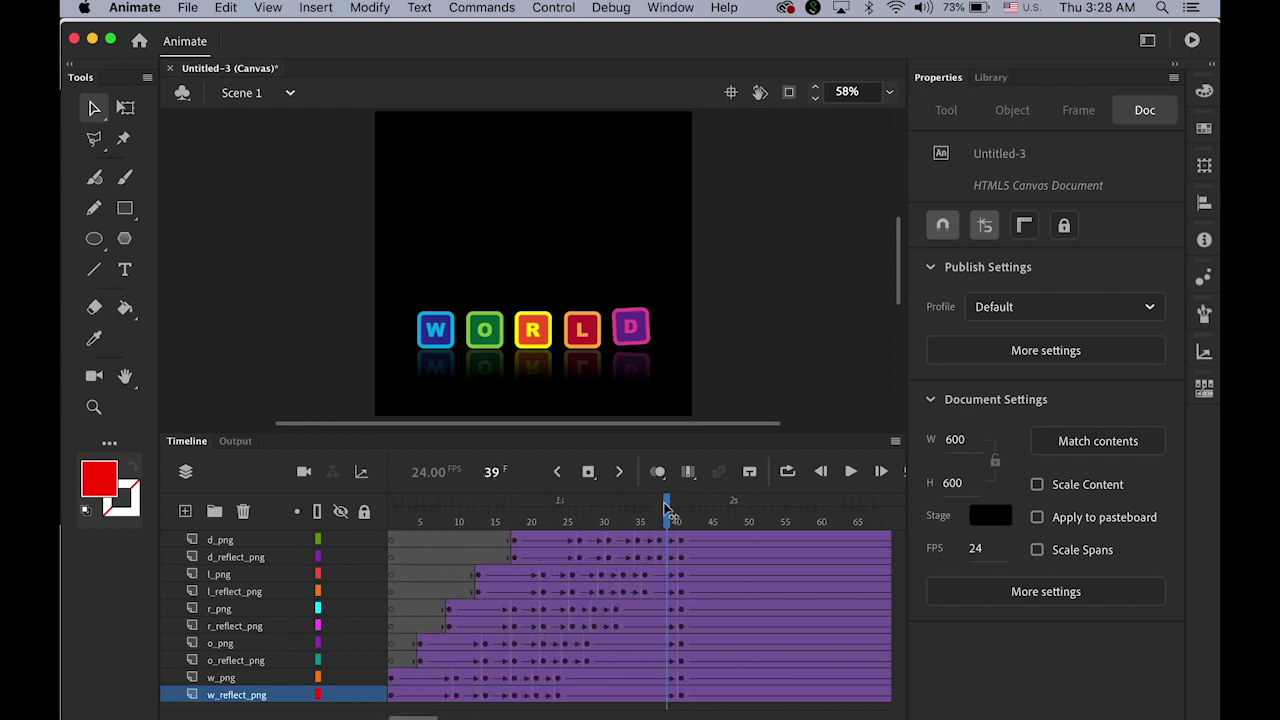
pyautogui.moveTo(668, 508); pyautogui.dragTo(683, 510)
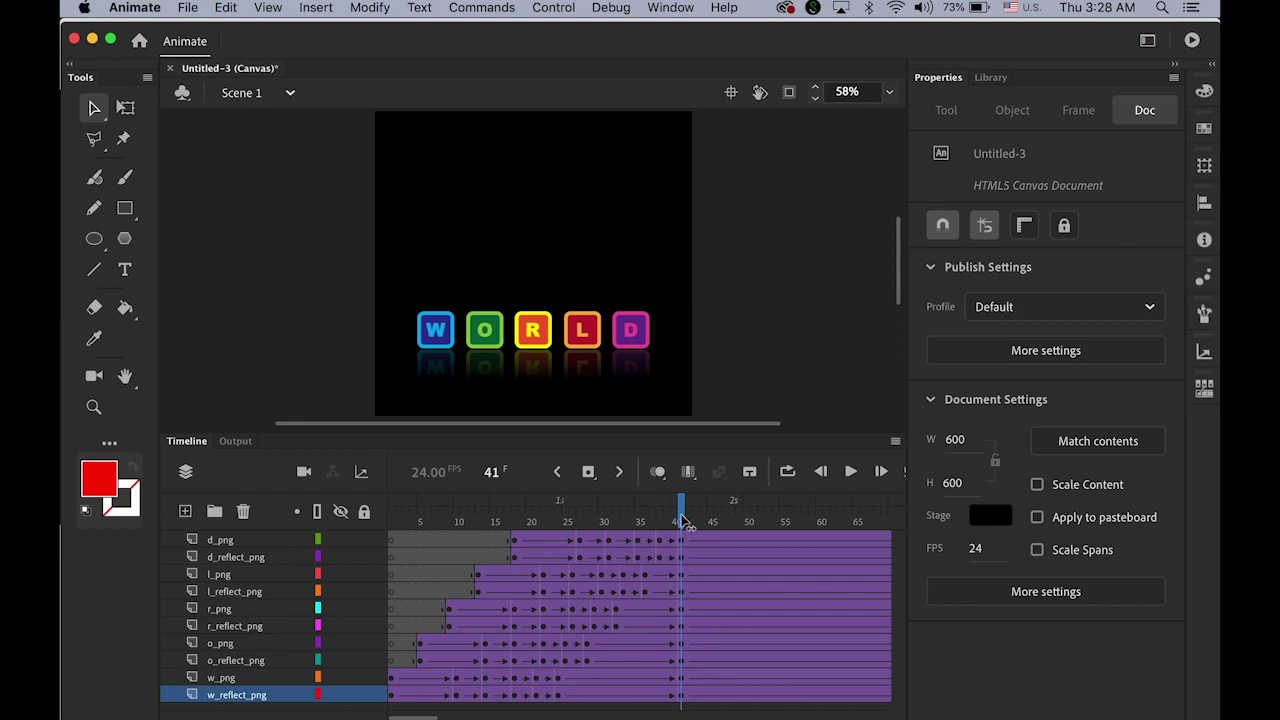
pyautogui.moveTo(680, 514); pyautogui.dragTo(684, 540)
pyautogui.click(185, 512)
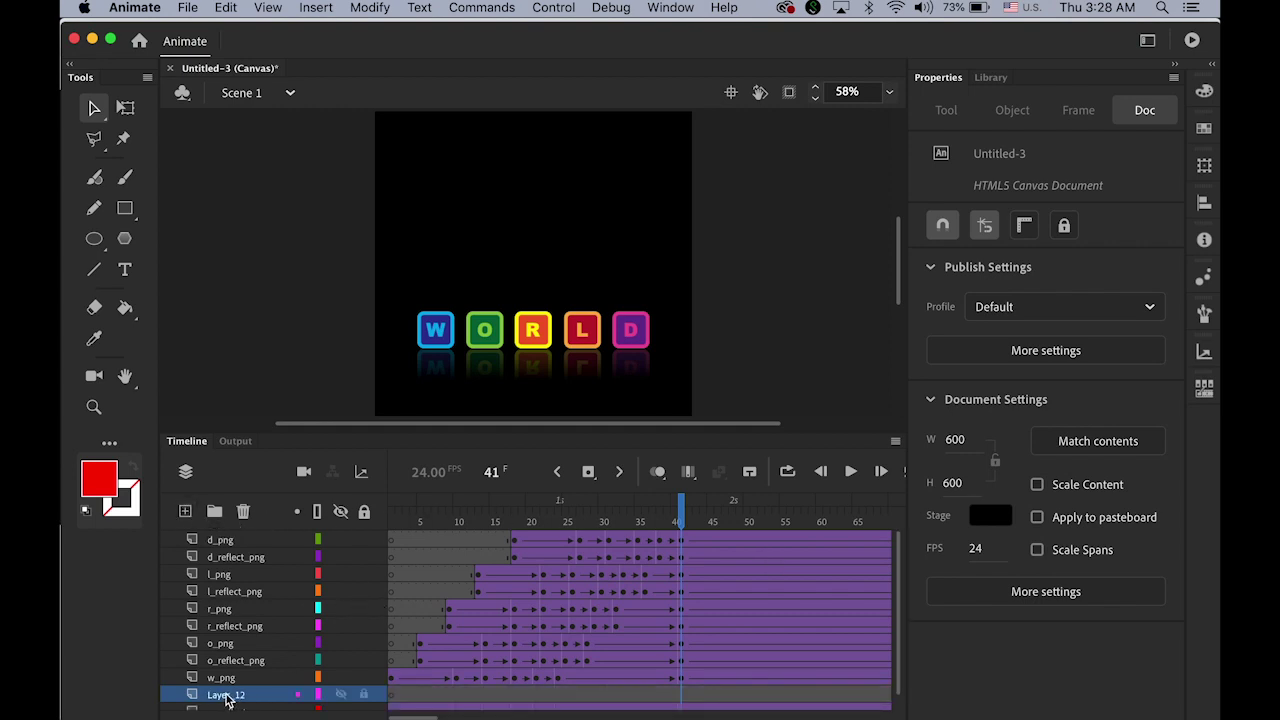
# Move the new layer beneath w_reflect_png in the layer stack and rename it hello
pyautogui.moveTo(228, 701); pyautogui.dragTo(313, 717)
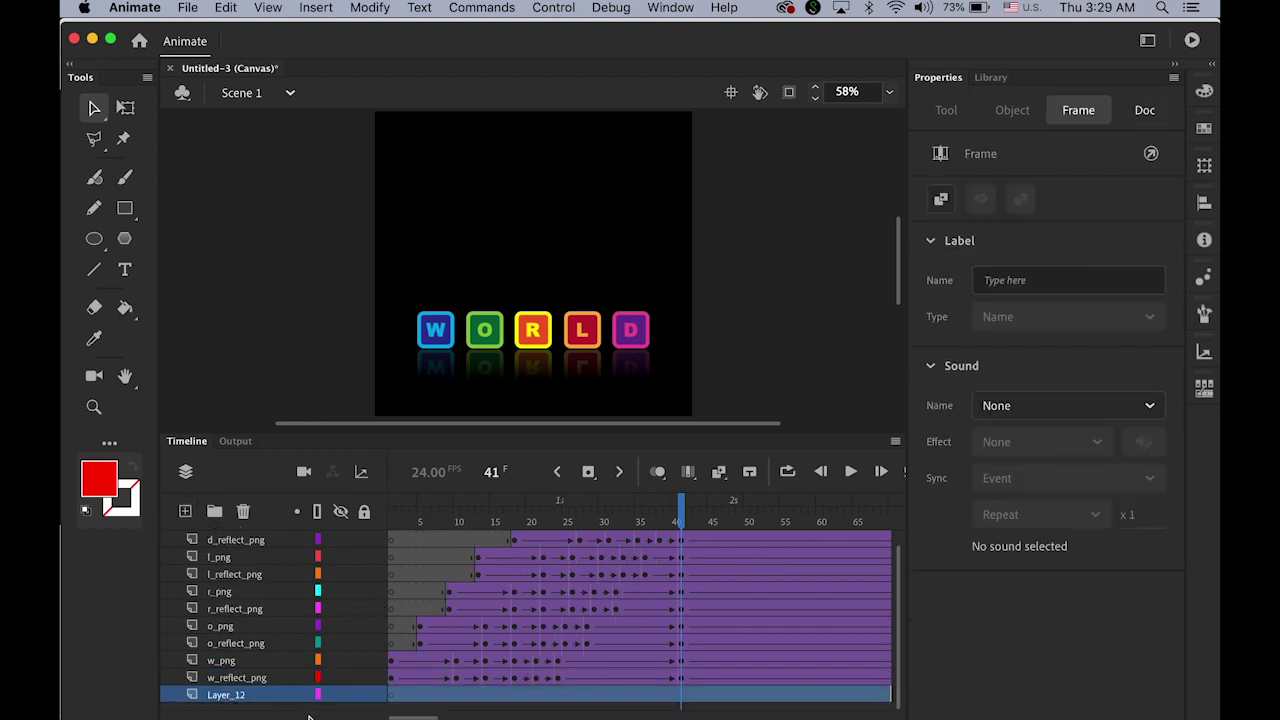
pyautogui.doubleClick(234, 694)
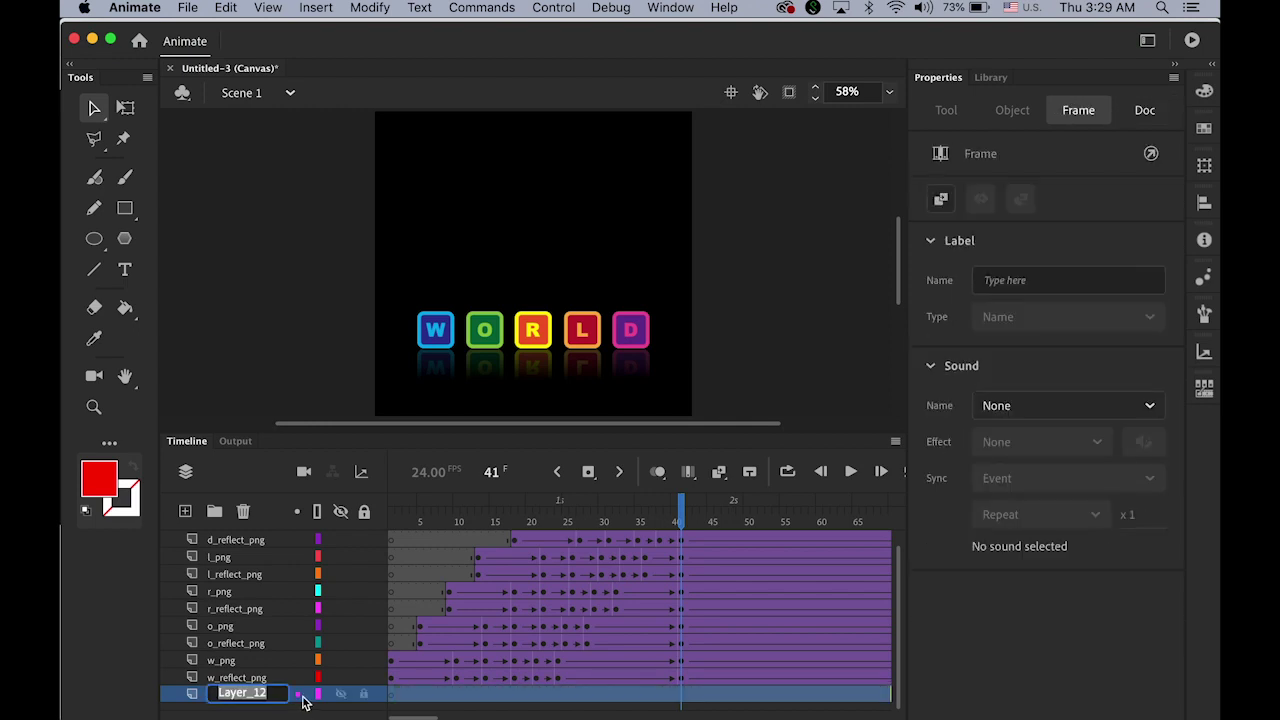
pyautogui.write('hello')
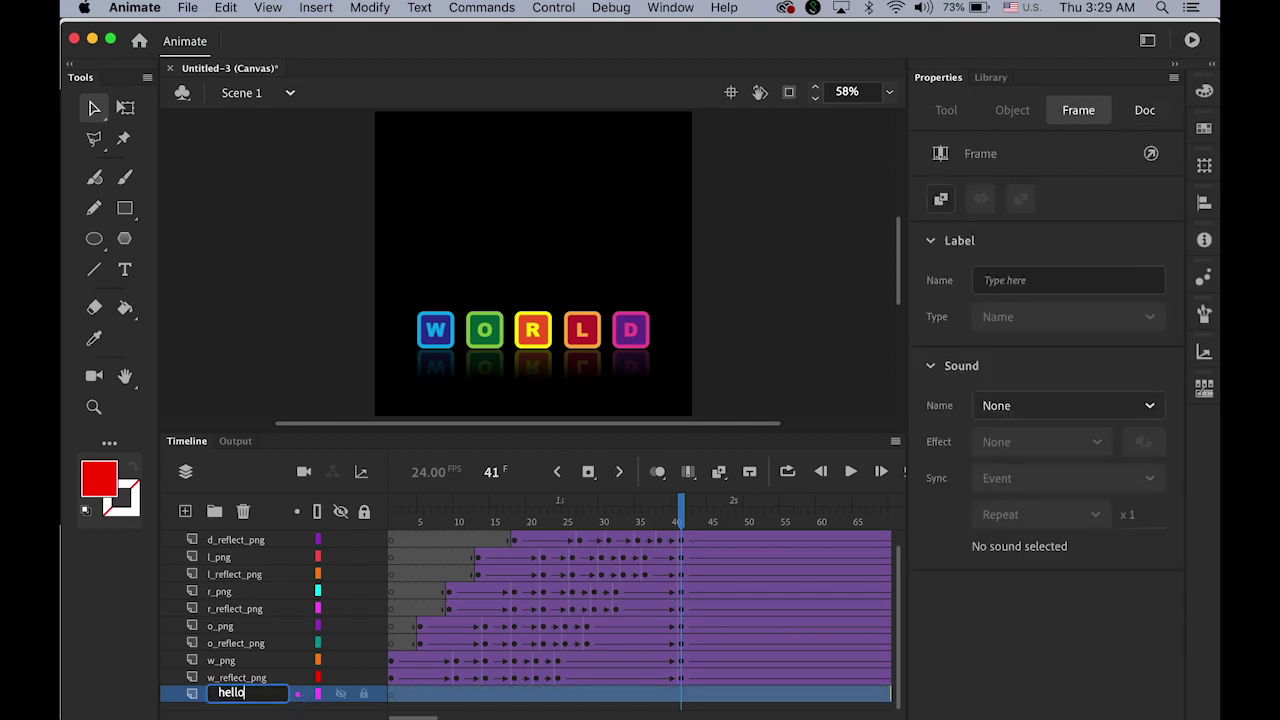
pyautogui.press('Return')
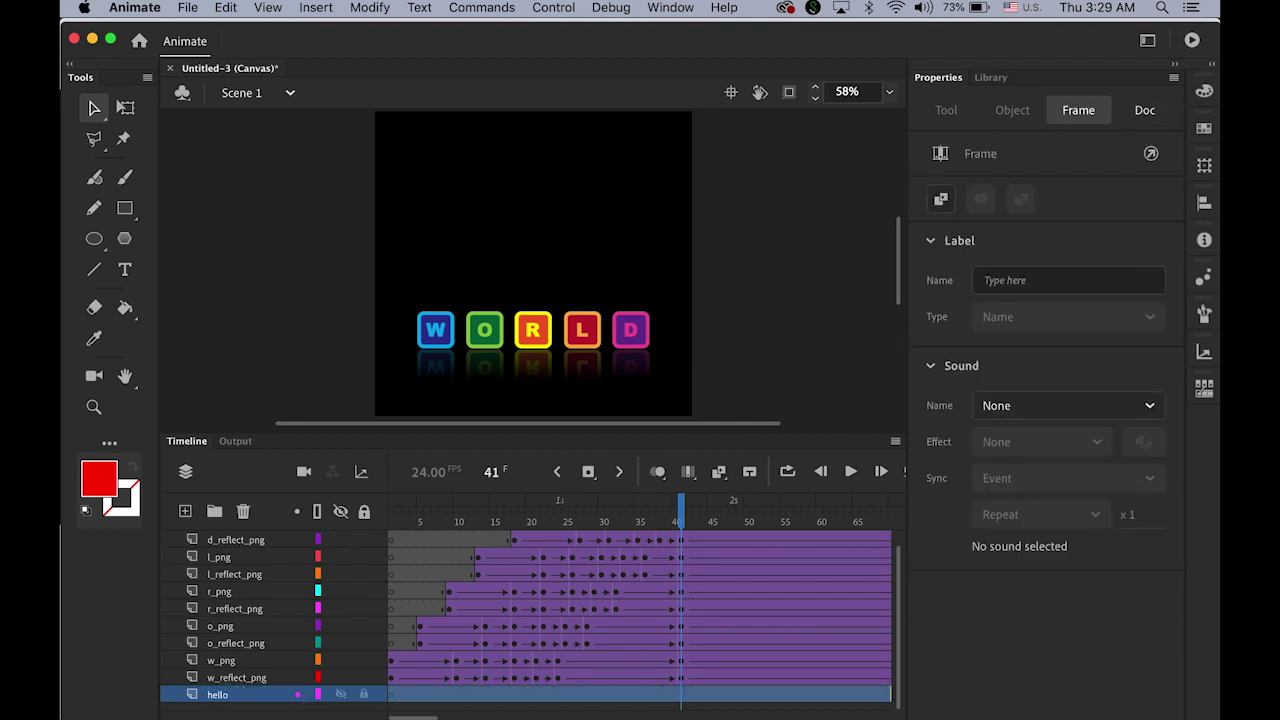
# Insert a blank keyframe at frame 41 on the hello layer
pyautogui.click(686, 702)
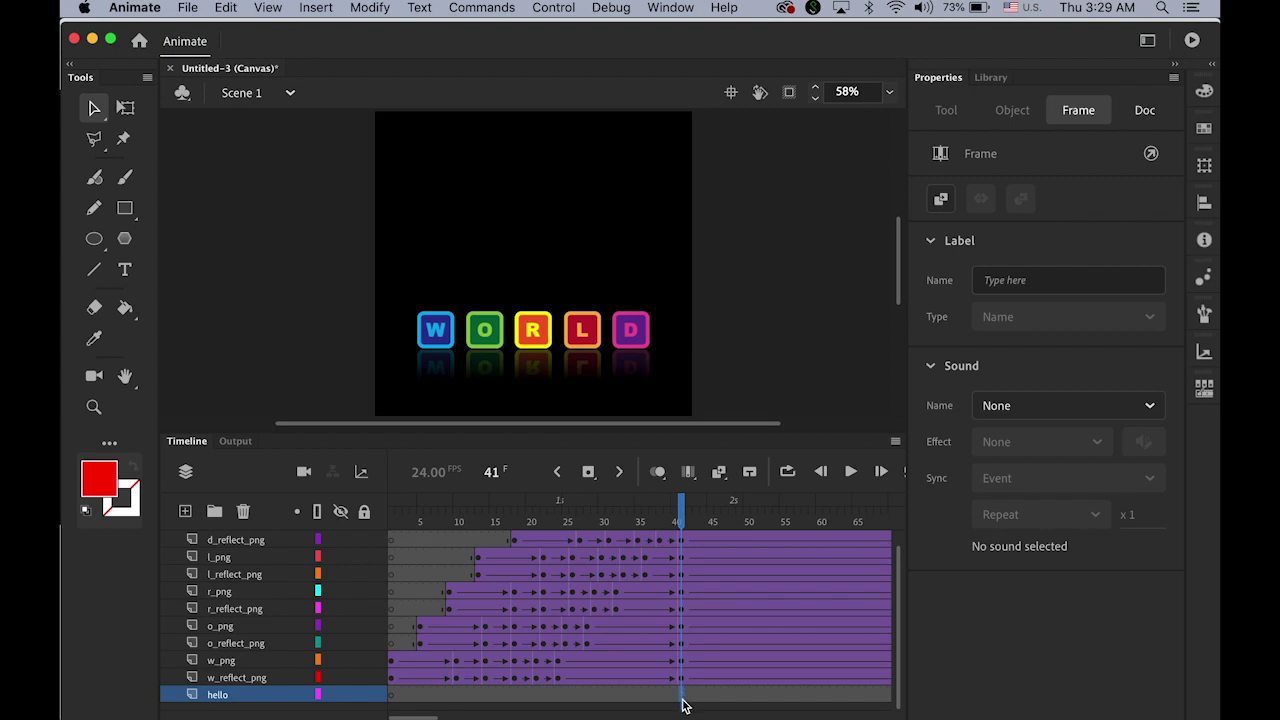
pyautogui.click(314, 9)
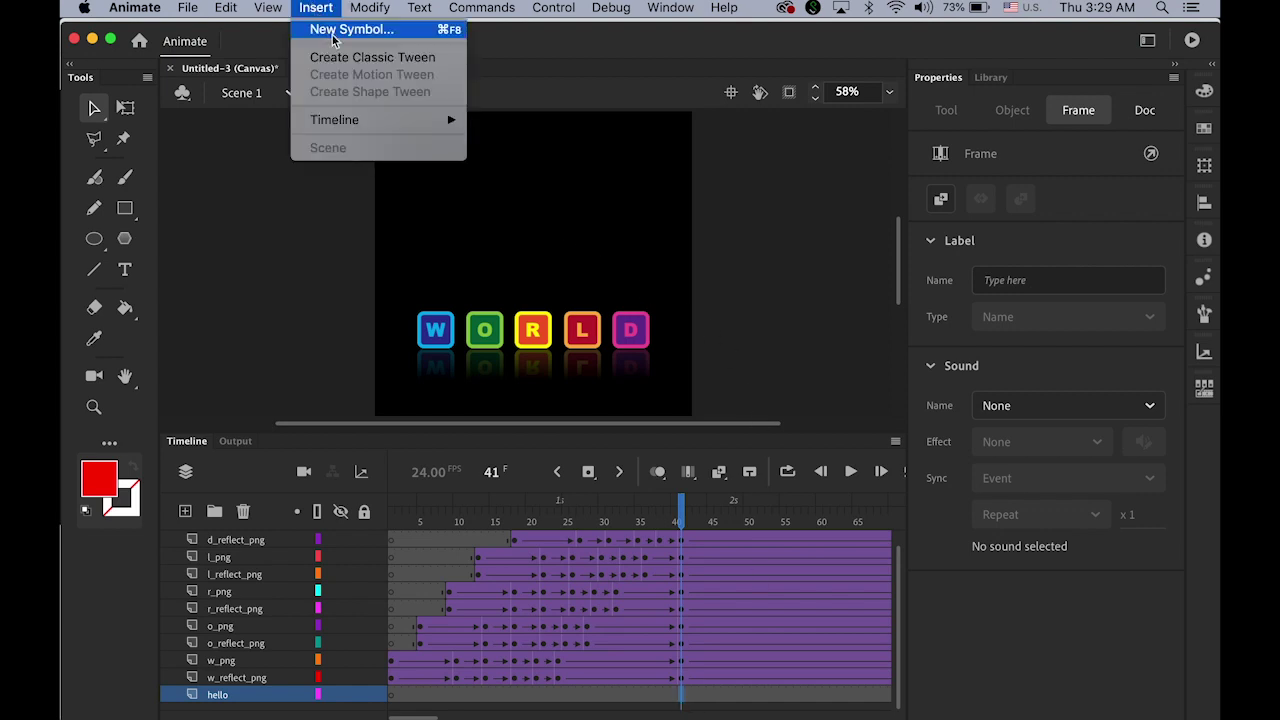
pyautogui.moveTo(357, 121)
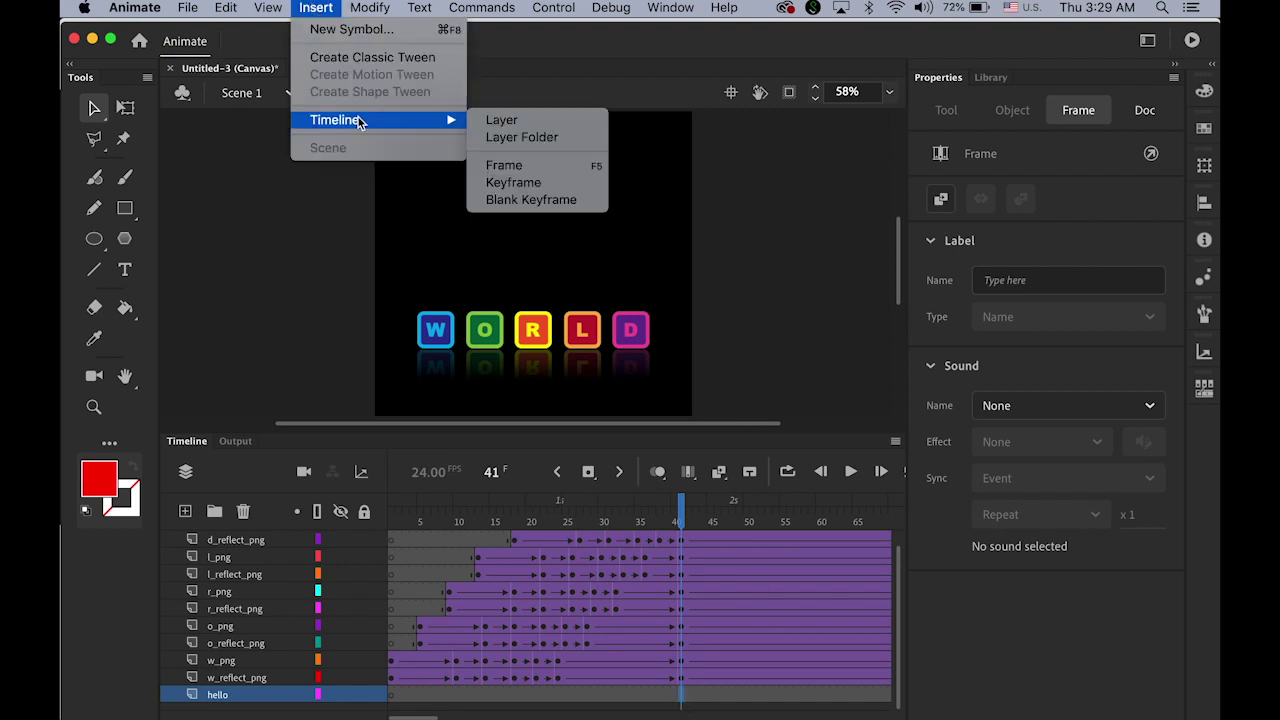
pyautogui.click(556, 201)
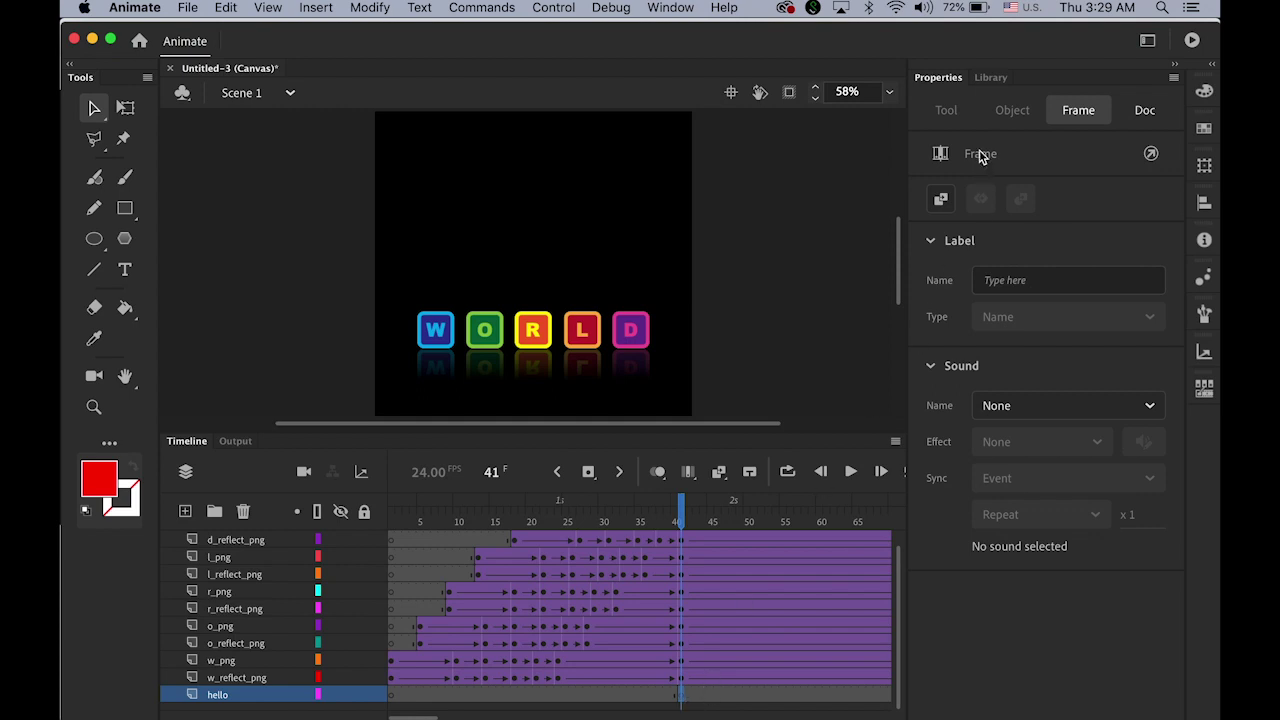
# Place the hello.jpg image from the library onto the stage at frame 41 of the hello layer
pyautogui.click(991, 77)
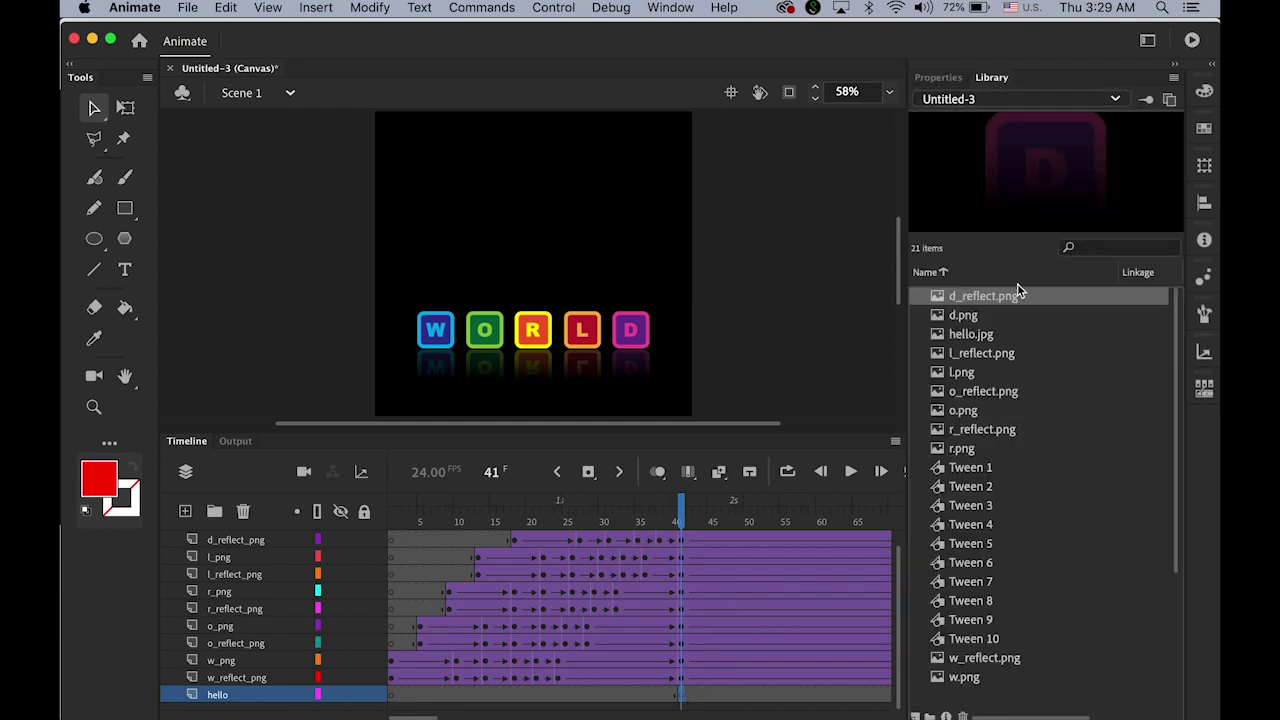
pyautogui.click(942, 338)
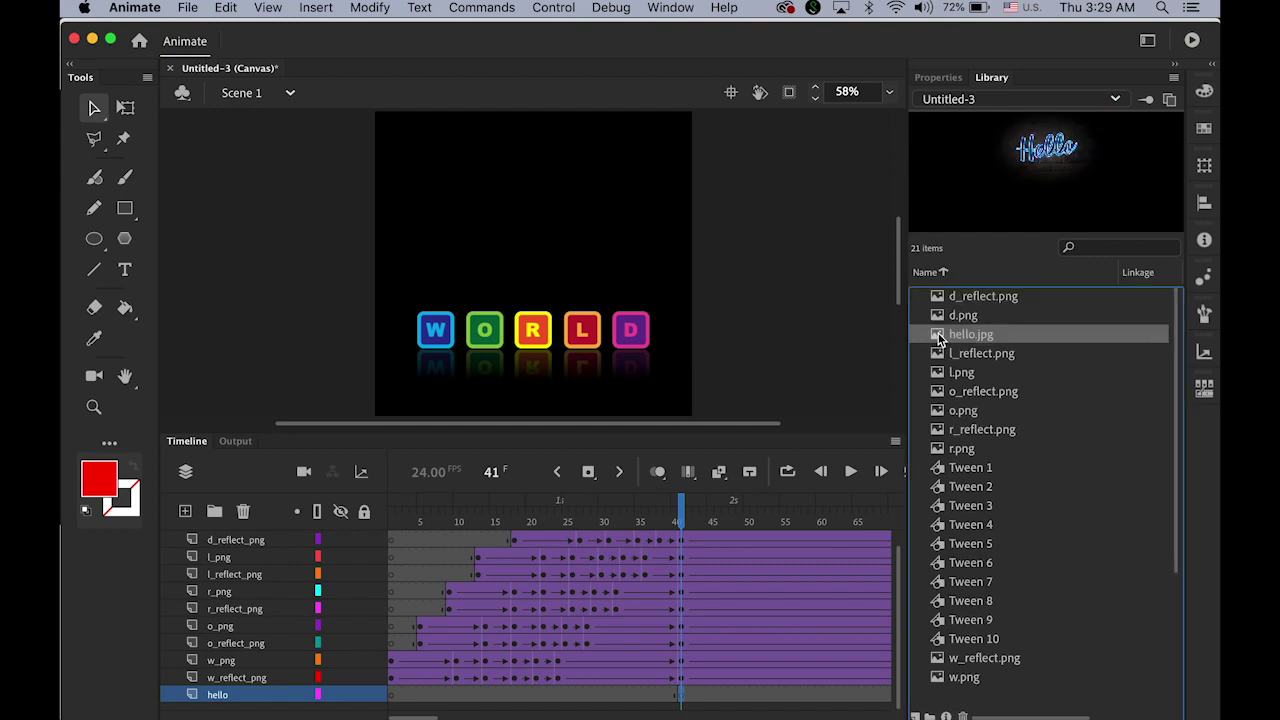
pyautogui.moveTo(940, 340); pyautogui.dragTo(596, 268)
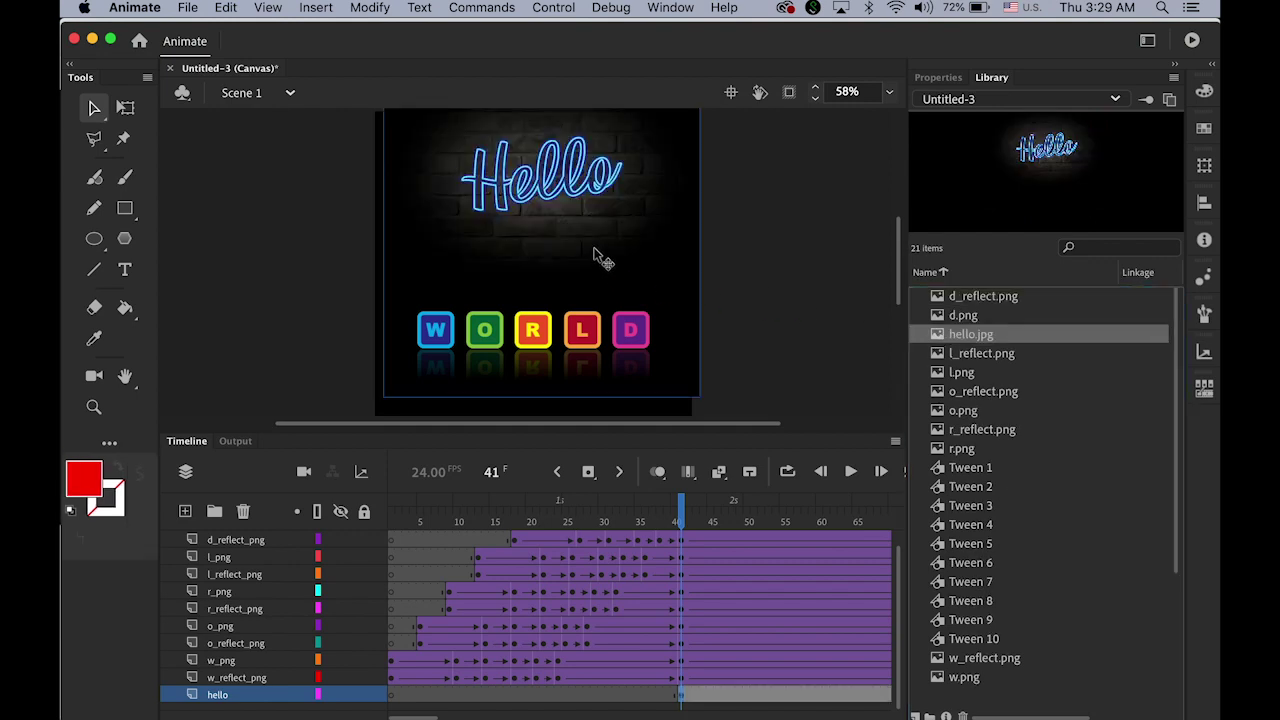
# Align the hello.jpg bitmap with the stage by setting its position to X 0 and Y 0
pyautogui.click(938, 80)
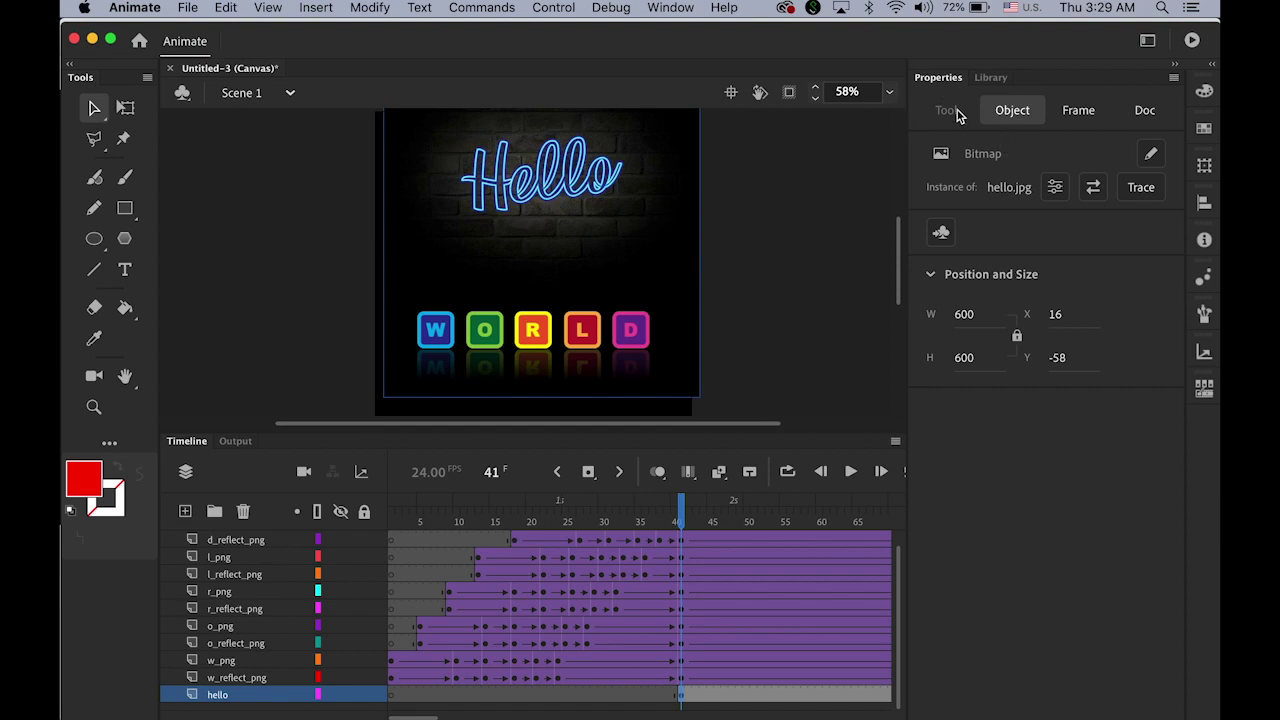
pyautogui.click(1055, 314)
pyautogui.write('0')
pyautogui.press('Tab')
pyautogui.write('0')
pyautogui.press('Return')
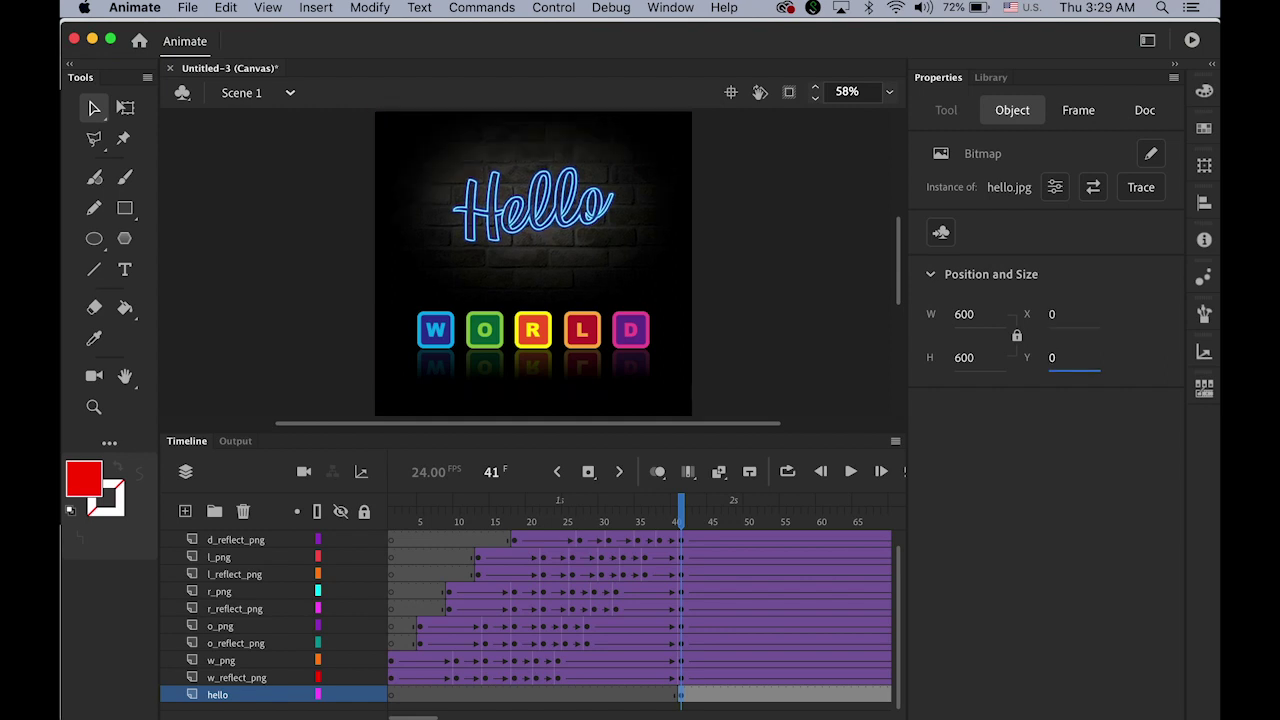
pyautogui.click(774, 317)
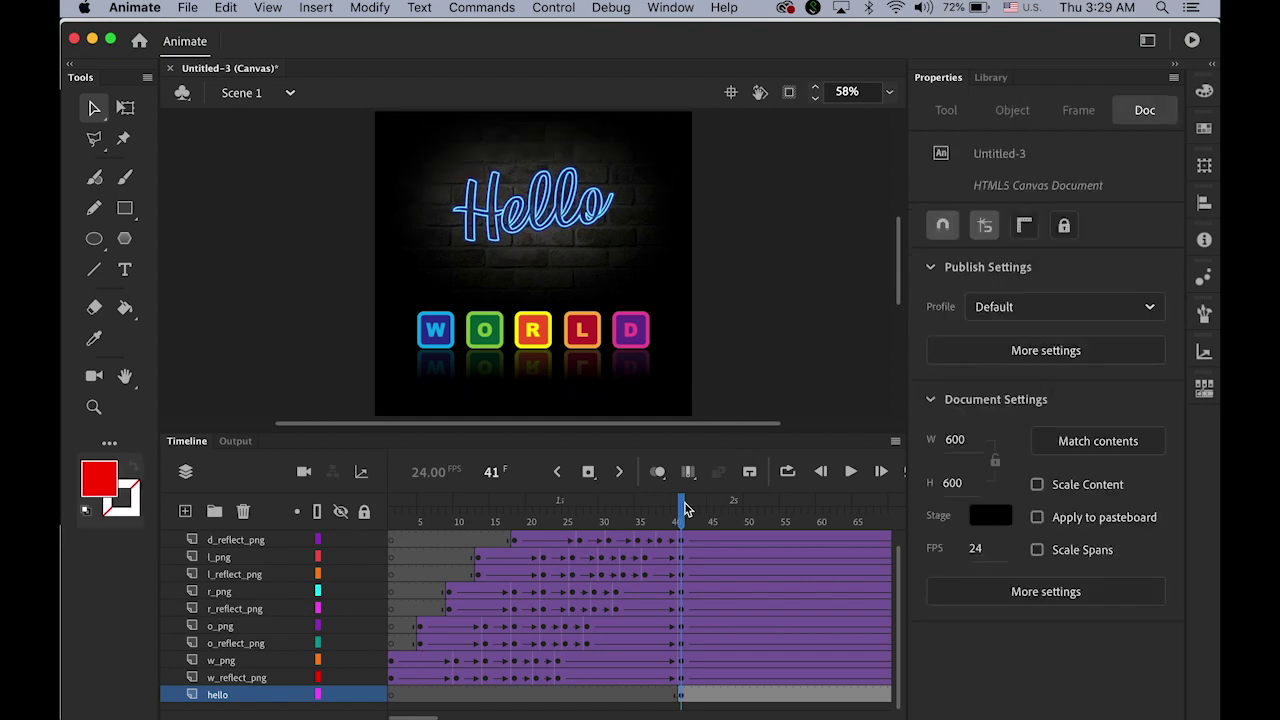
# Create a classic tween on the hello layer starting at frame 41
pyautogui.moveTo(681, 506)
pyautogui.mouseDown()
pyautogui.moveTo(565, 505)
pyautogui.moveTo(707, 508)
pyautogui.moveTo(651, 508)
pyautogui.moveTo(684, 517)
pyautogui.mouseUp()
pyautogui.moveTo(684, 520)
pyautogui.mouseDown()
pyautogui.moveTo(668, 523)
pyautogui.moveTo(683, 524)
pyautogui.mouseUp()
pyautogui.click(682, 694)
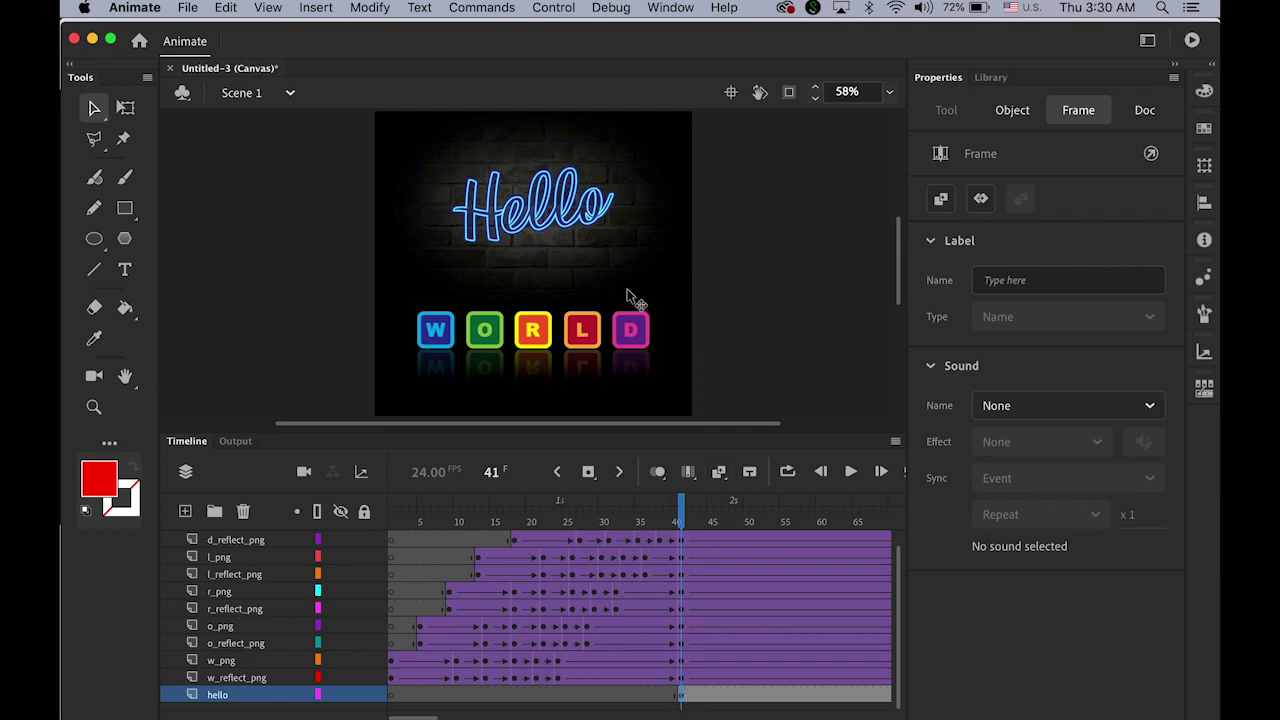
pyautogui.click(318, 6)
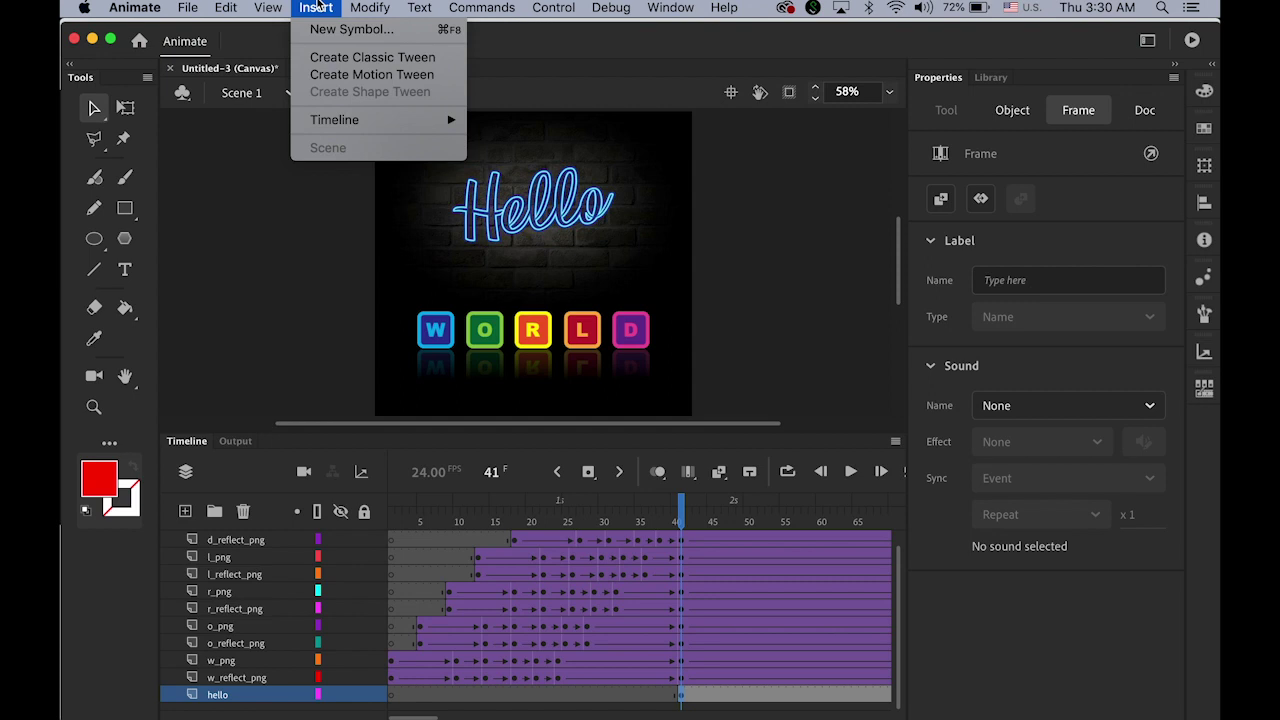
pyautogui.click(373, 62)
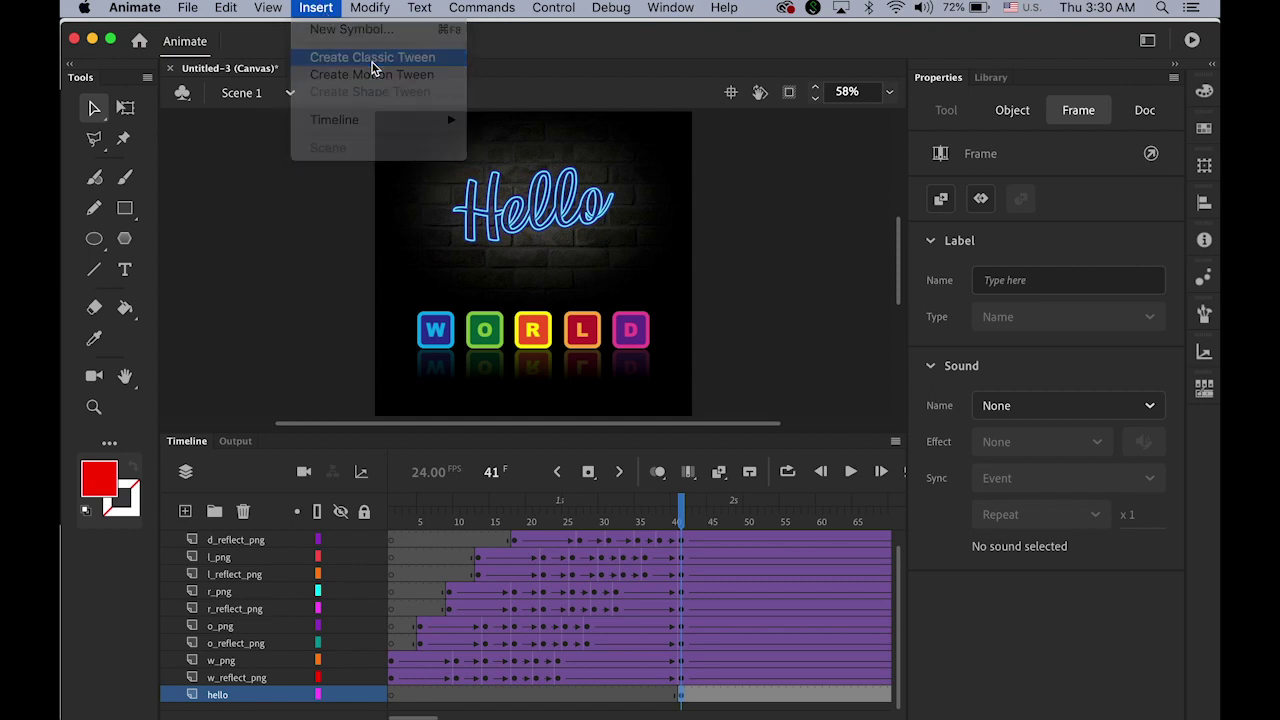
# Insert a keyframe at frame 44 on the hello layer and set the Hello graphic's alpha to 0% at frame 41
pyautogui.click(703, 700)
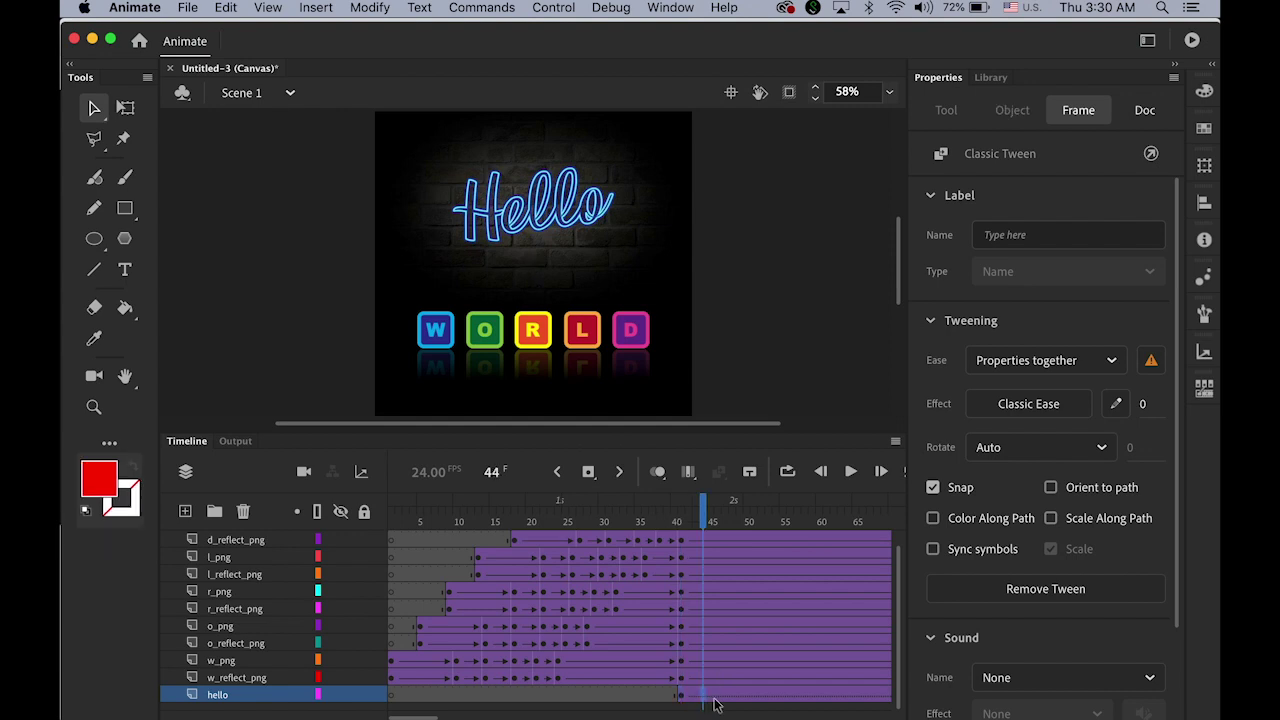
pyautogui.click(588, 471)
pyautogui.moveTo(705, 522); pyautogui.dragTo(680, 522)
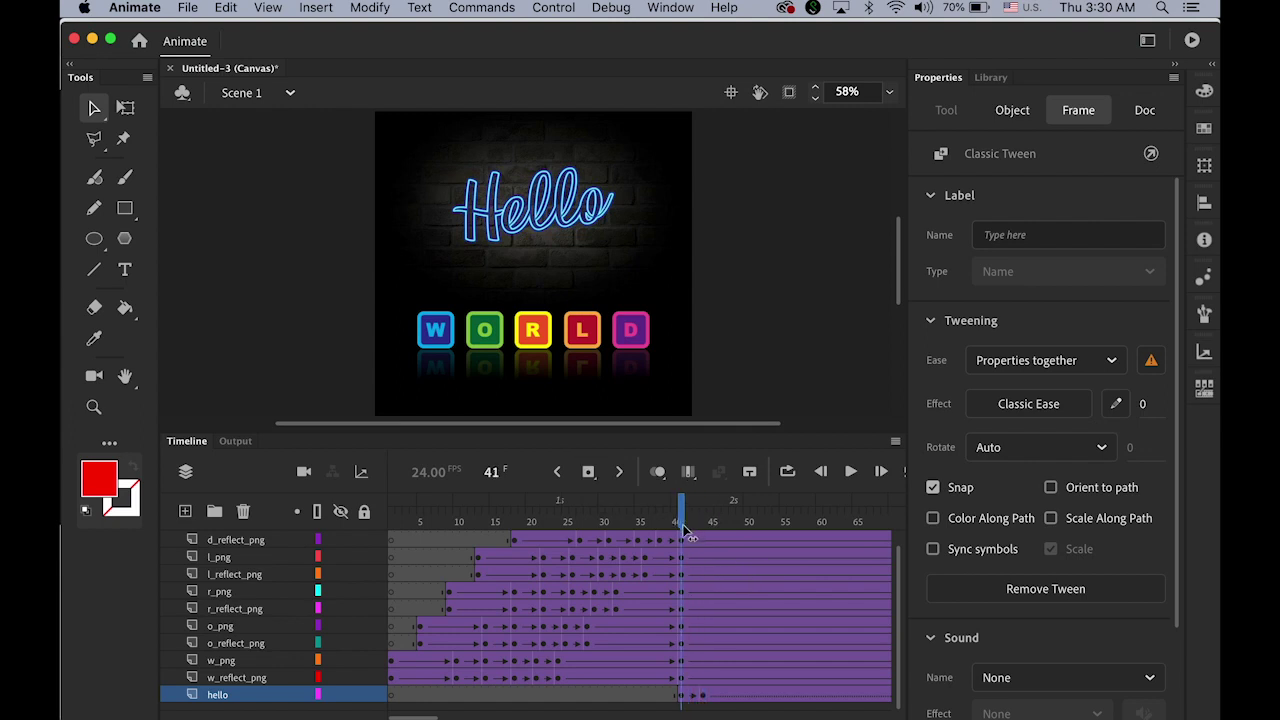
pyautogui.click(684, 700)
pyautogui.click(632, 218)
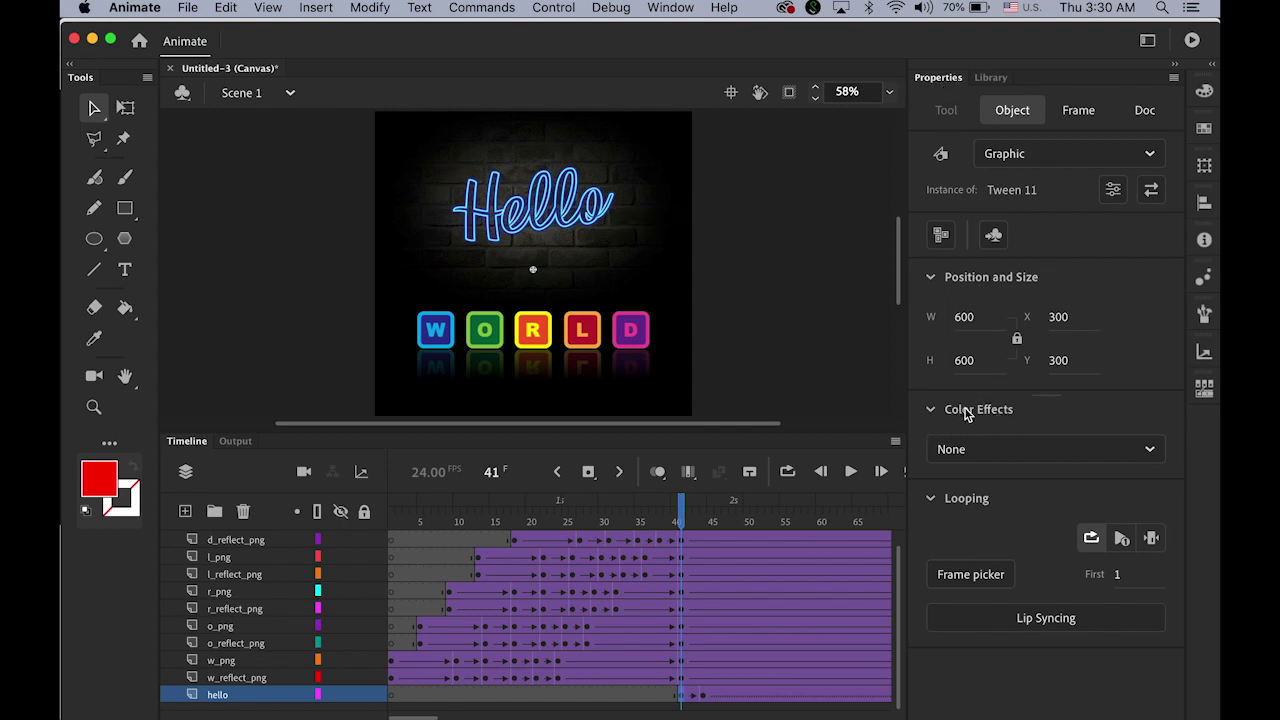
pyautogui.click(1147, 452)
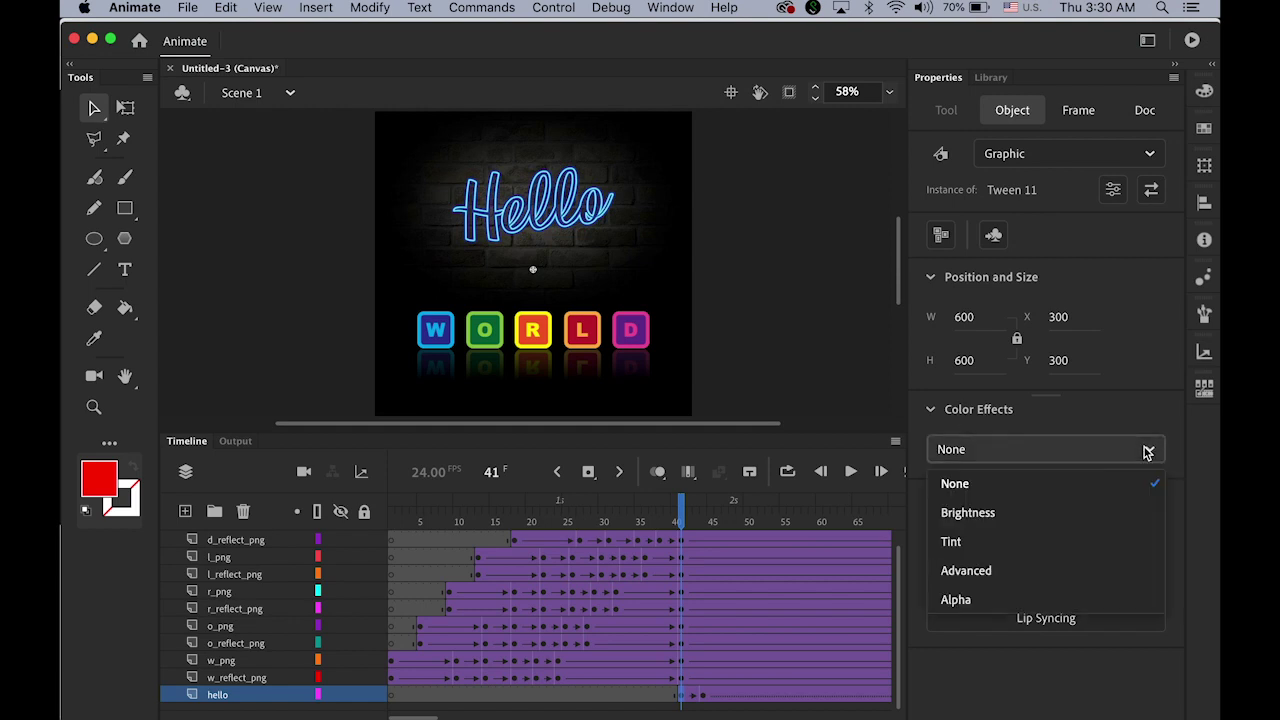
pyautogui.click(1021, 599)
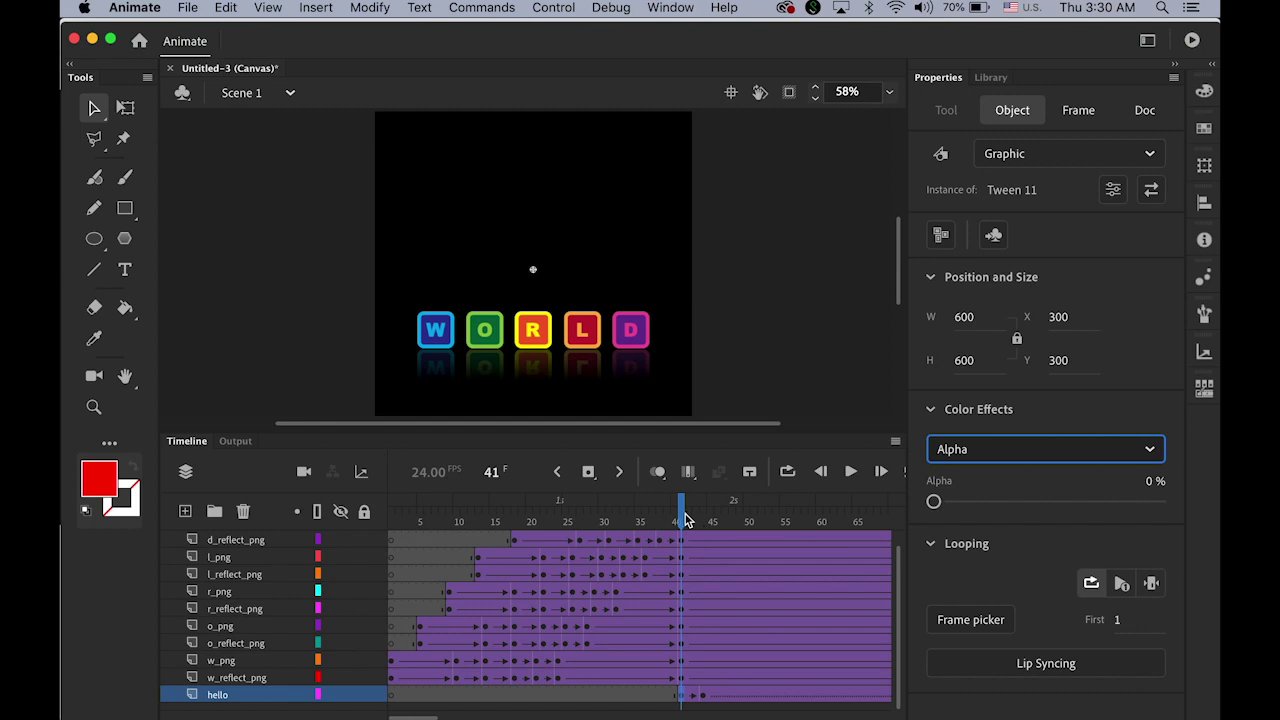
# Insert a keyframe at frame 46 on the hello layer and apply an Alpha color effect of 0% to the Hello graphic
pyautogui.moveTo(685, 519); pyautogui.dragTo(720, 535)
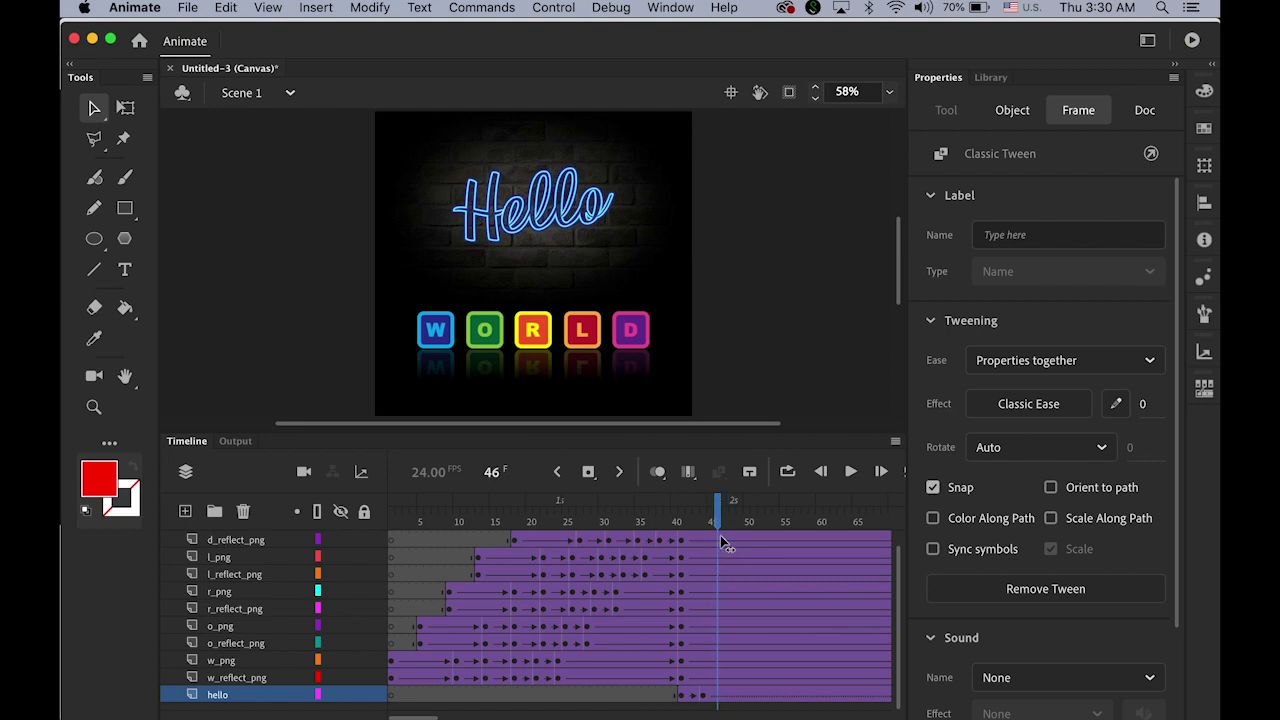
pyautogui.click(720, 535)
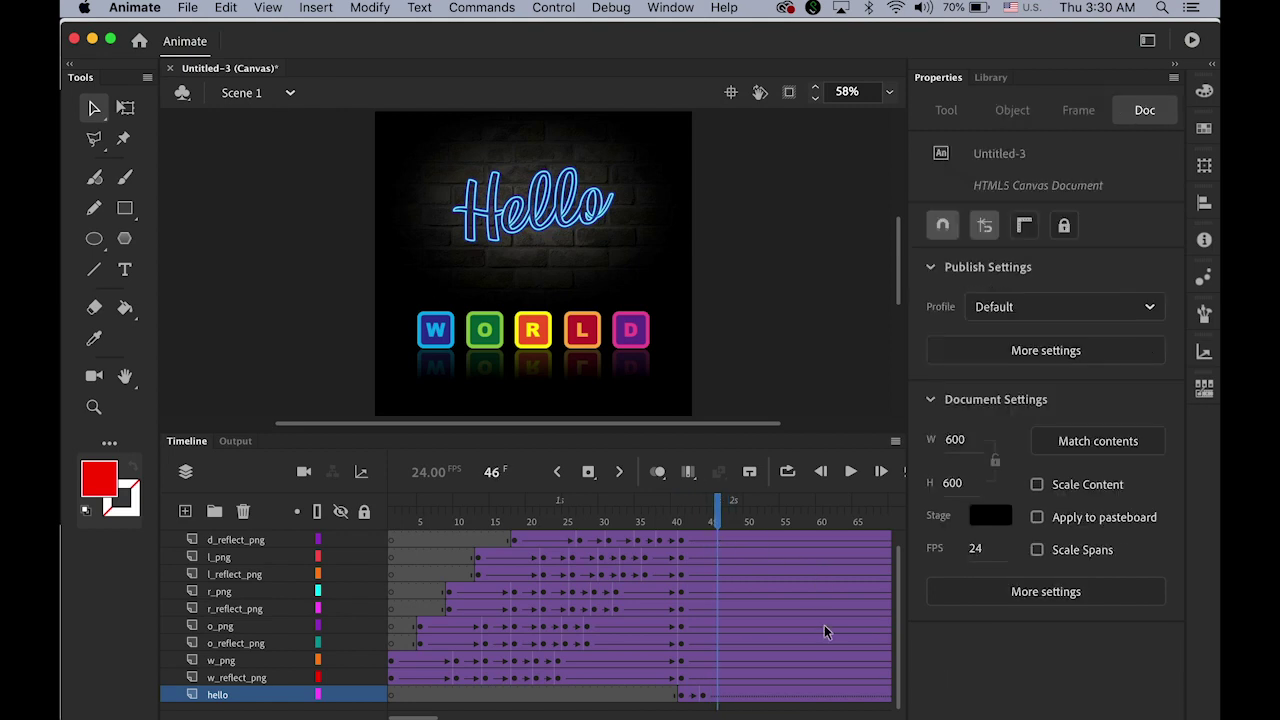
pyautogui.click(588, 471)
pyautogui.click(600, 290)
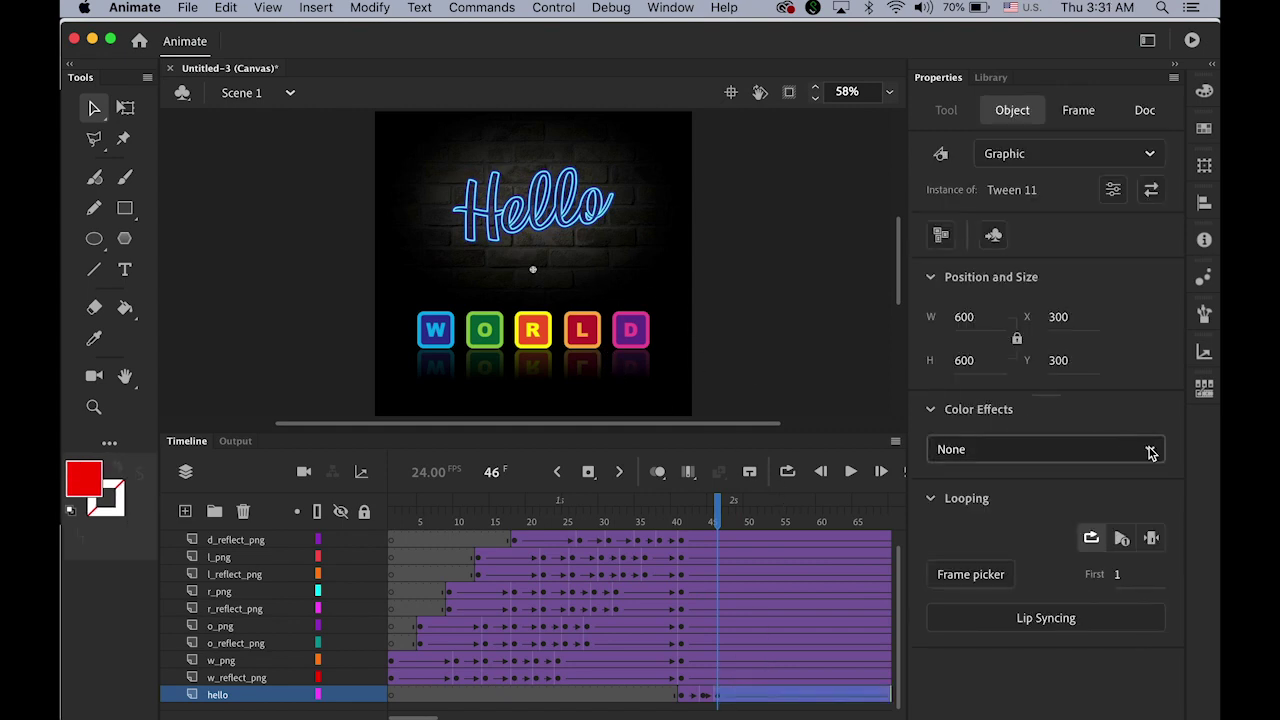
pyautogui.click(1149, 449)
pyautogui.click(1019, 597)
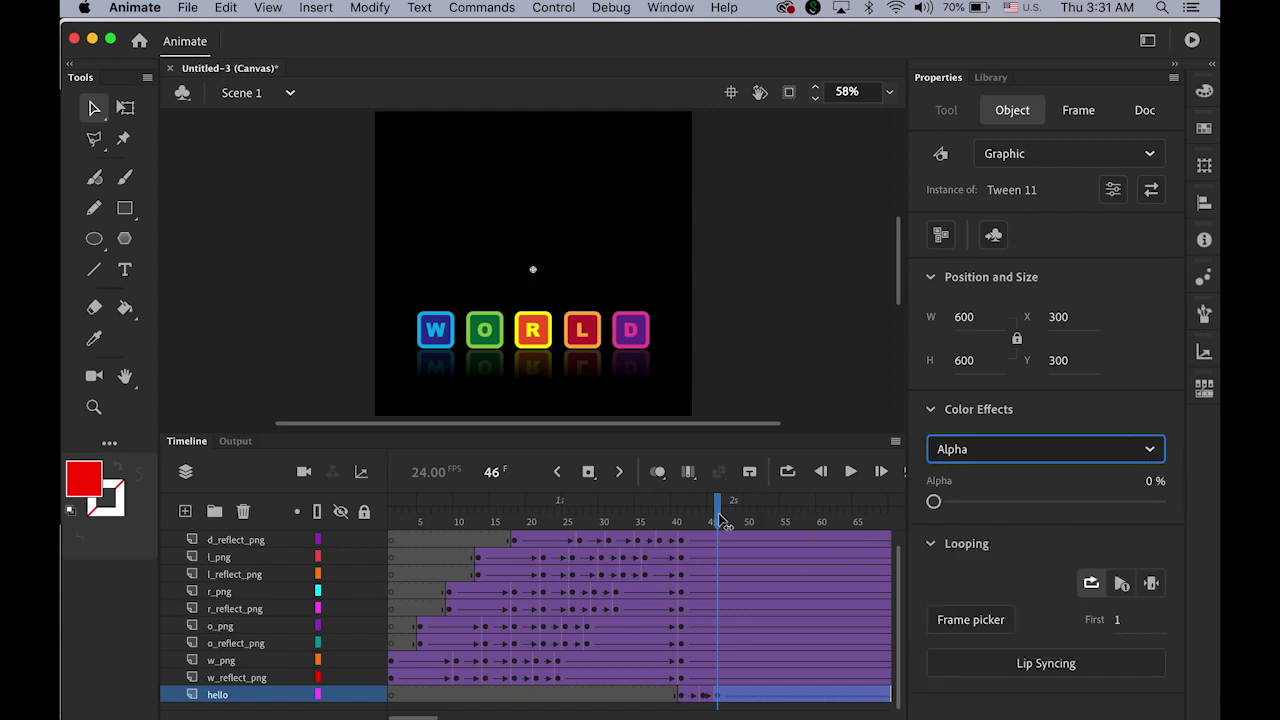
# Add a keyframe at frame 48 on the hello layer and set the Hello graphic's alpha to 100%
pyautogui.moveTo(722, 522)
pyautogui.mouseDown()
pyautogui.moveTo(680, 530)
pyautogui.moveTo(731, 533)
pyautogui.mouseUp()
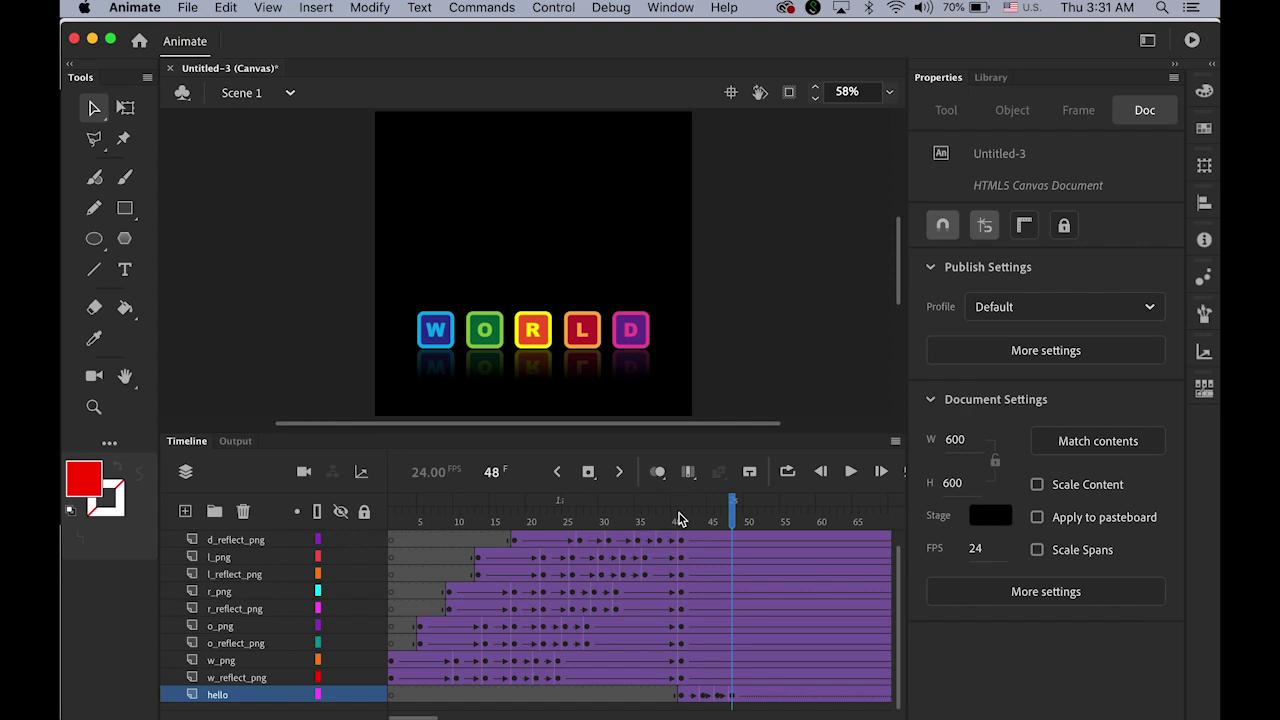
pyautogui.click(551, 248)
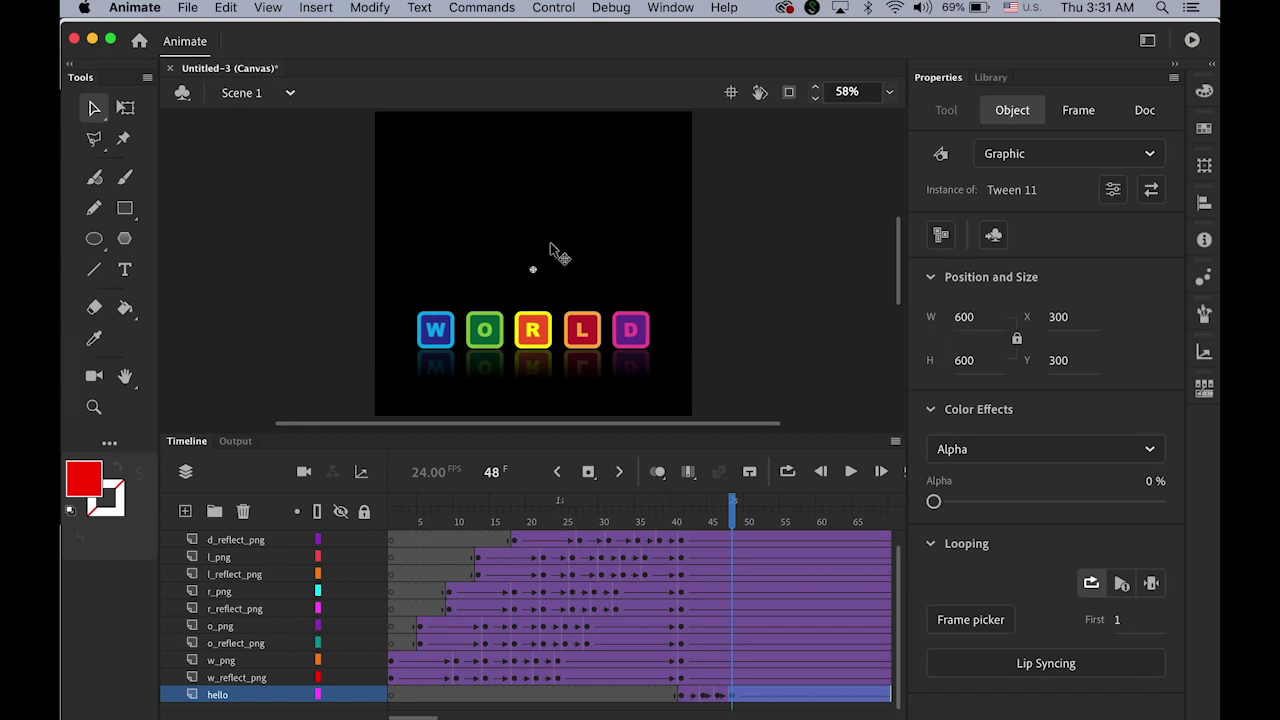
pyautogui.moveTo(933, 501); pyautogui.dragTo(1160, 501)
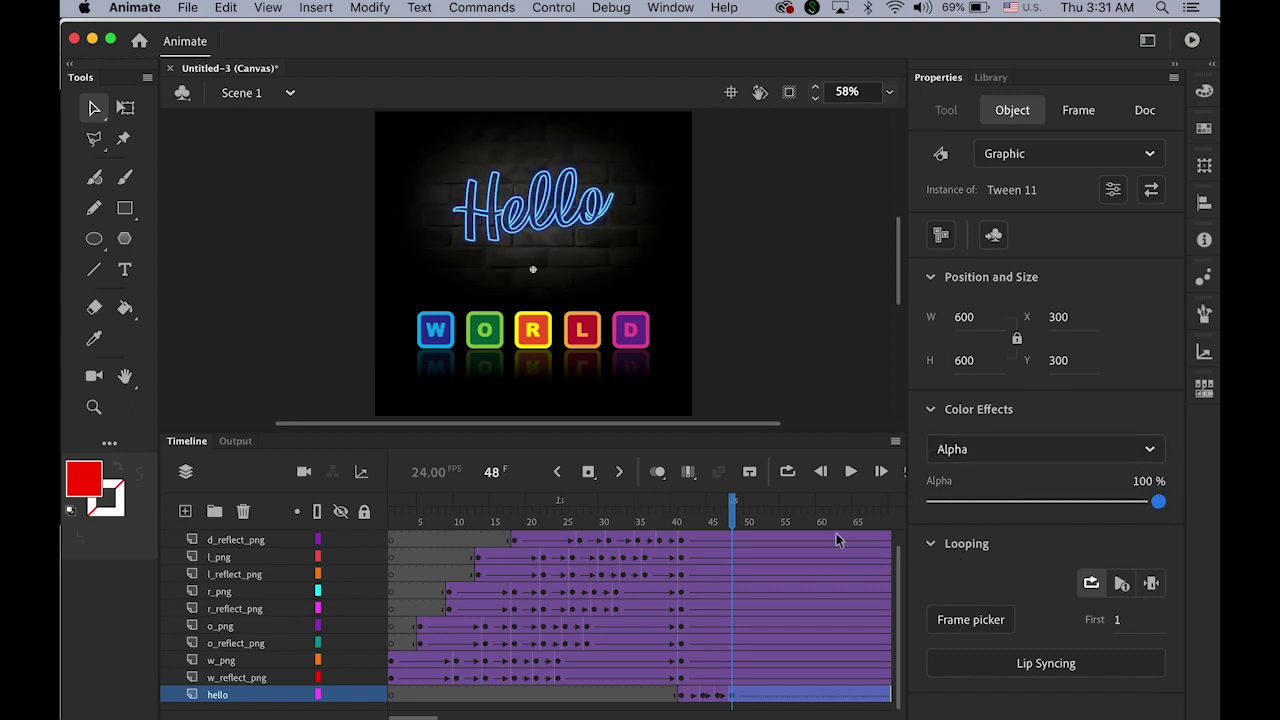
# Add a keyframe at frame 52 on the hello layer and set the Hello graphic's alpha to 0%
pyautogui.moveTo(740, 522); pyautogui.dragTo(763, 527)
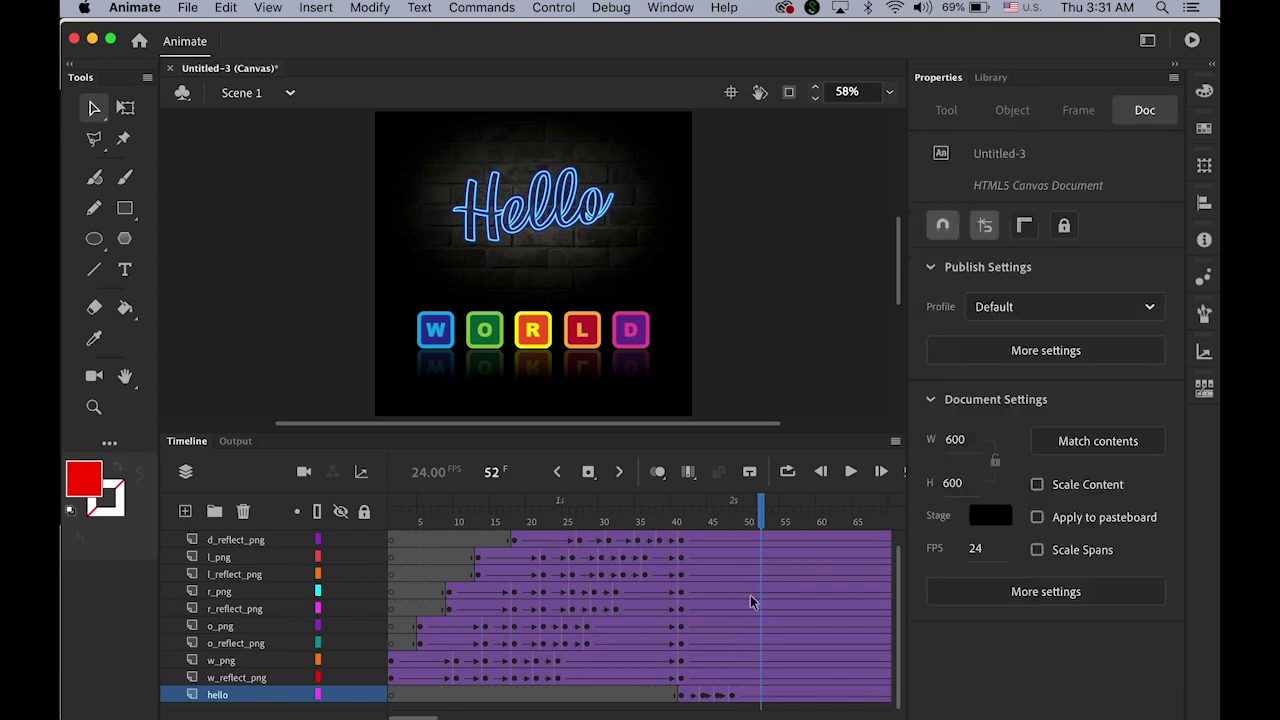
pyautogui.click(588, 471)
pyautogui.click(585, 244)
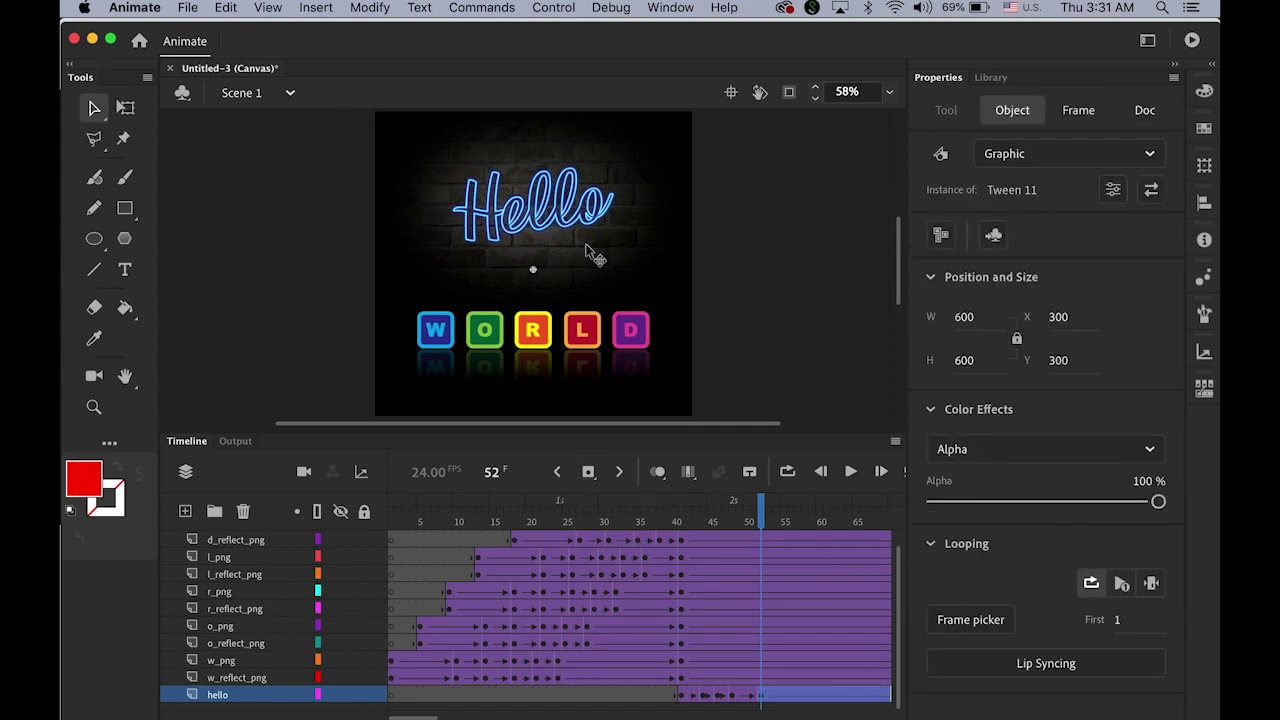
pyautogui.moveTo(1158, 501); pyautogui.dragTo(903, 524)
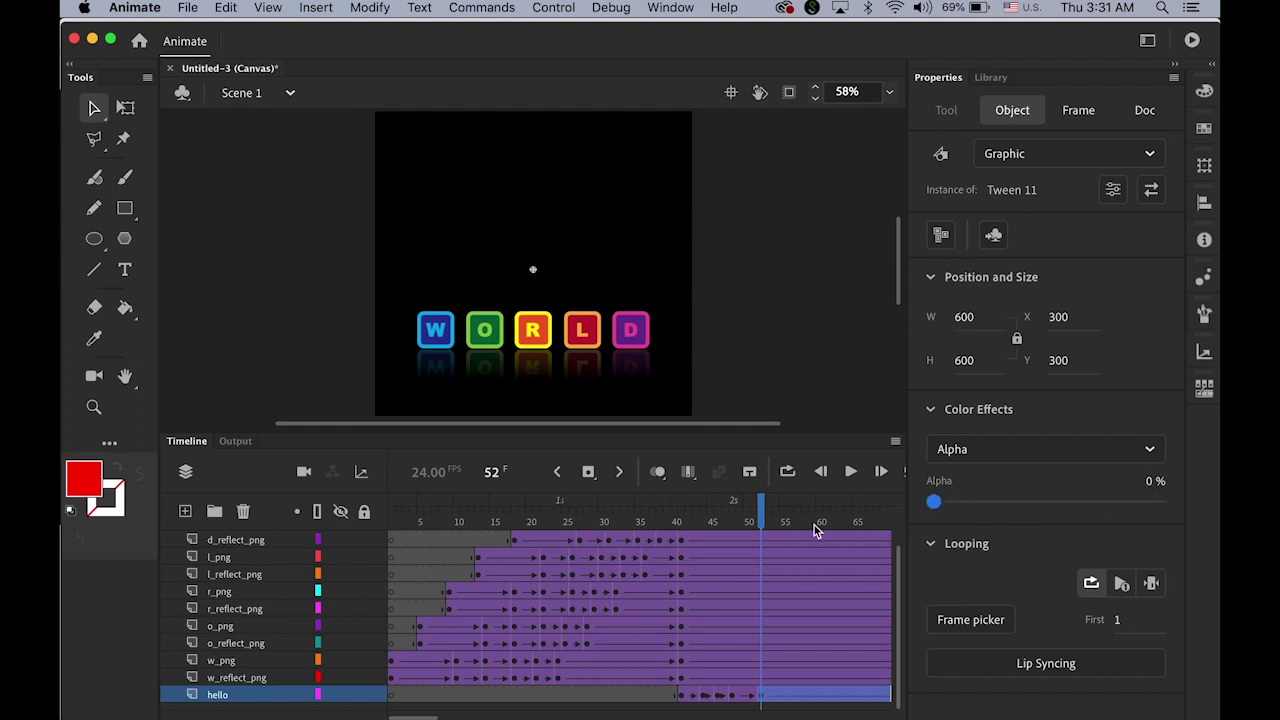
# Add a keyframe at frame 54 on the hello layer and set the Hello graphic's alpha to 100%
pyautogui.moveTo(766, 521); pyautogui.dragTo(783, 527)
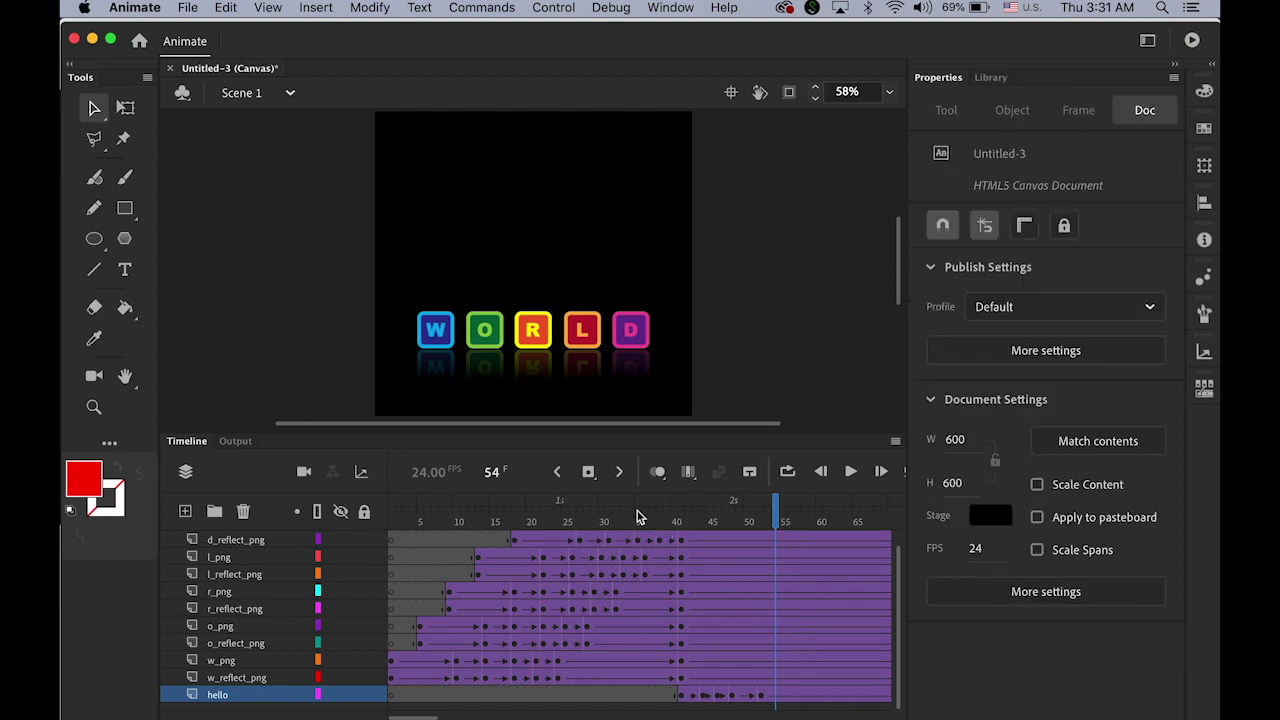
pyautogui.click(588, 473)
pyautogui.click(615, 267)
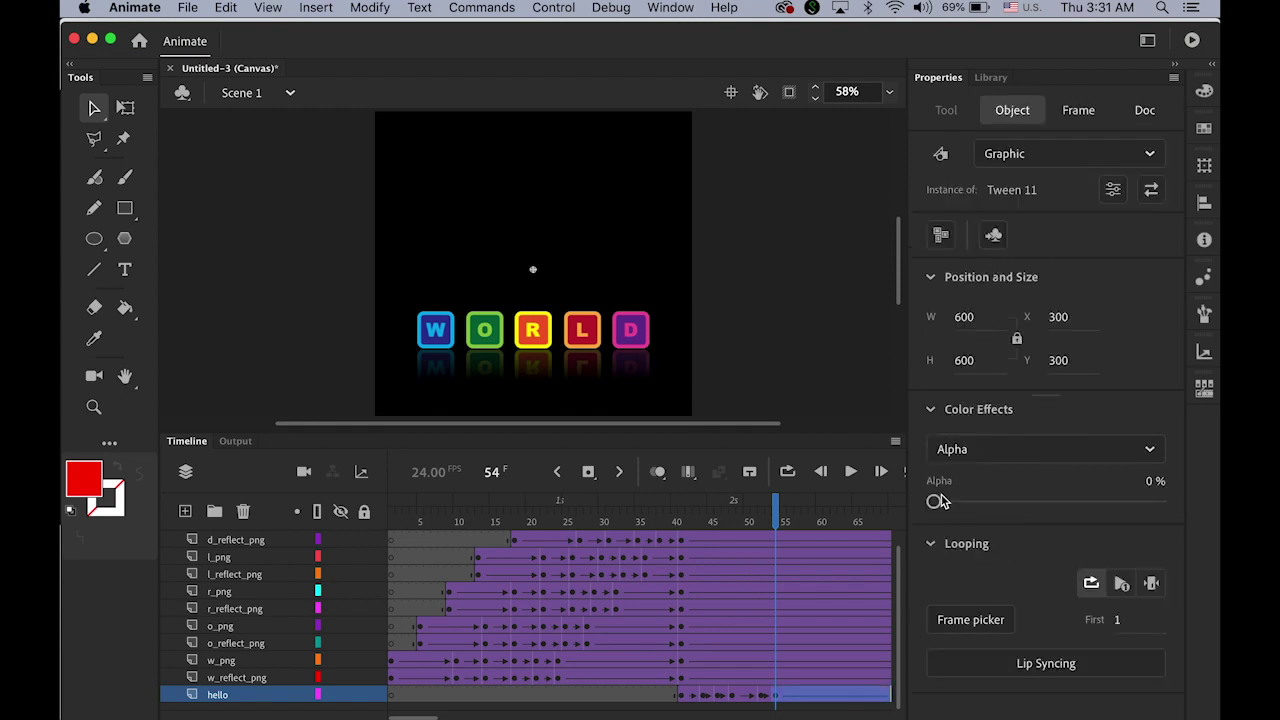
pyautogui.moveTo(934, 501); pyautogui.dragTo(1210, 520)
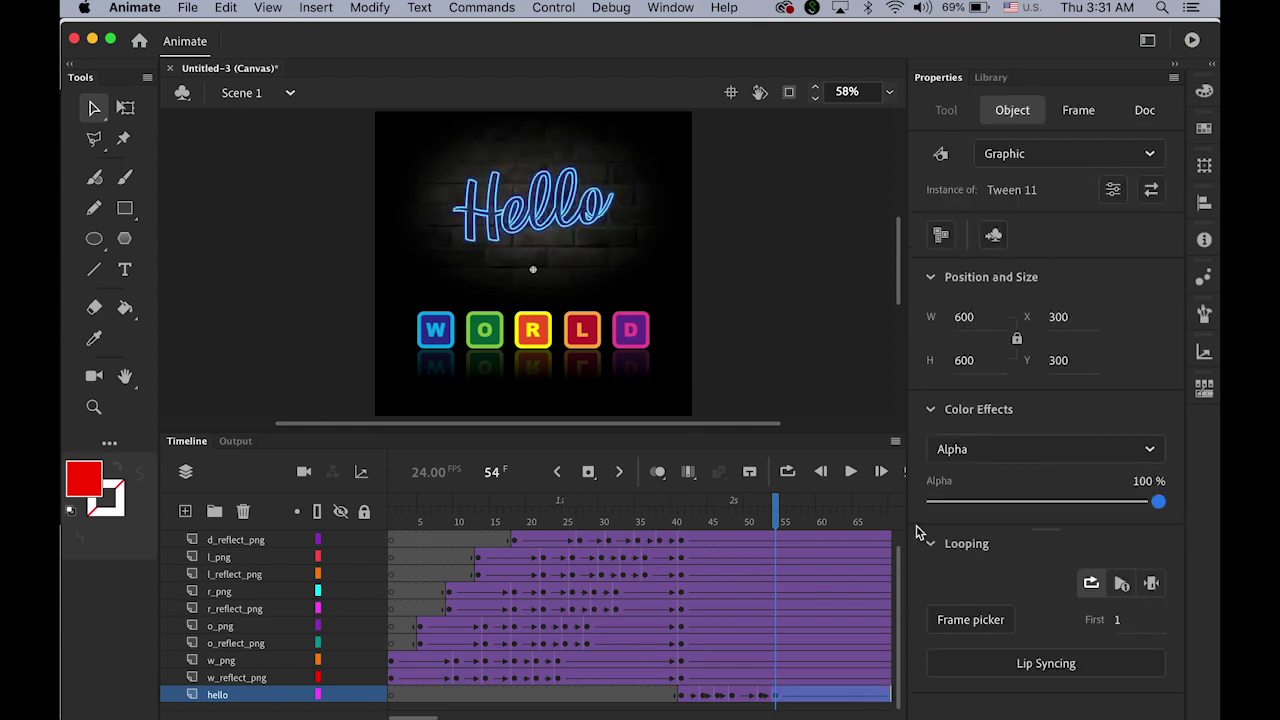
# Preview the animation from frame 1 on the stage and as a browser test, and return to the timeline in Animate
pyautogui.moveTo(786, 522); pyautogui.dragTo(318, 535)
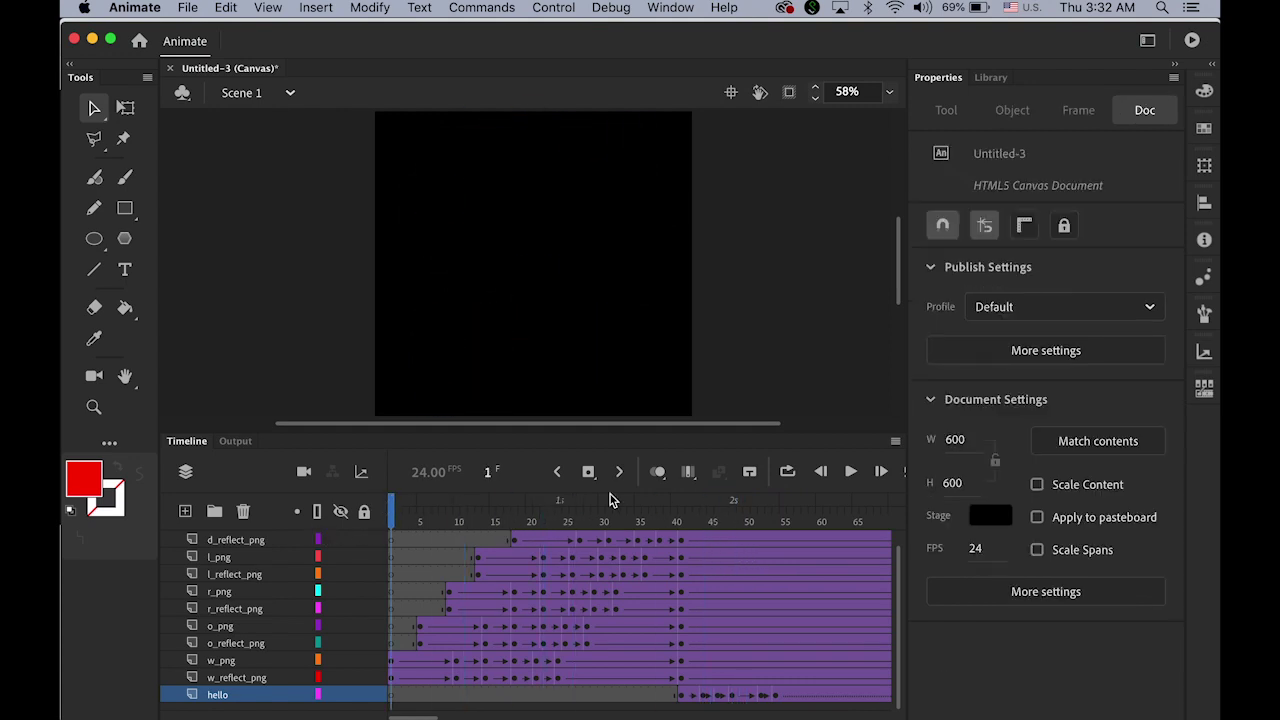
pyautogui.press('Return')
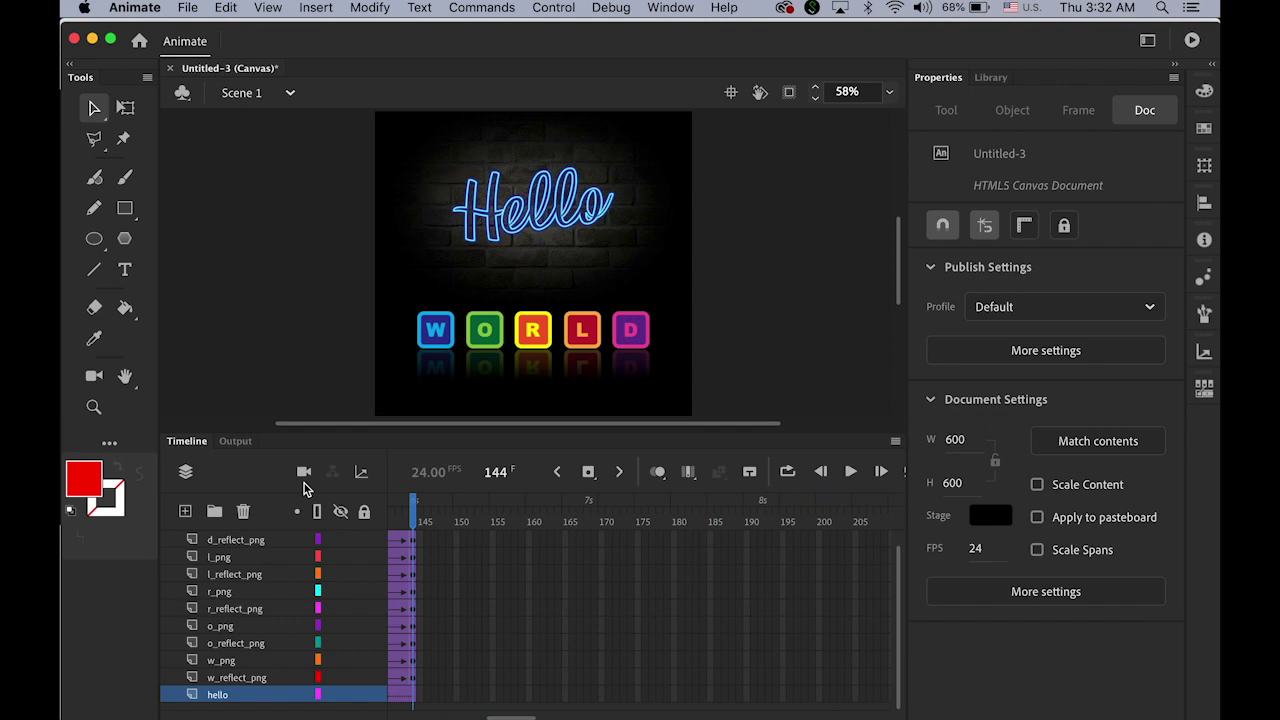
pyautogui.press('super+Return')
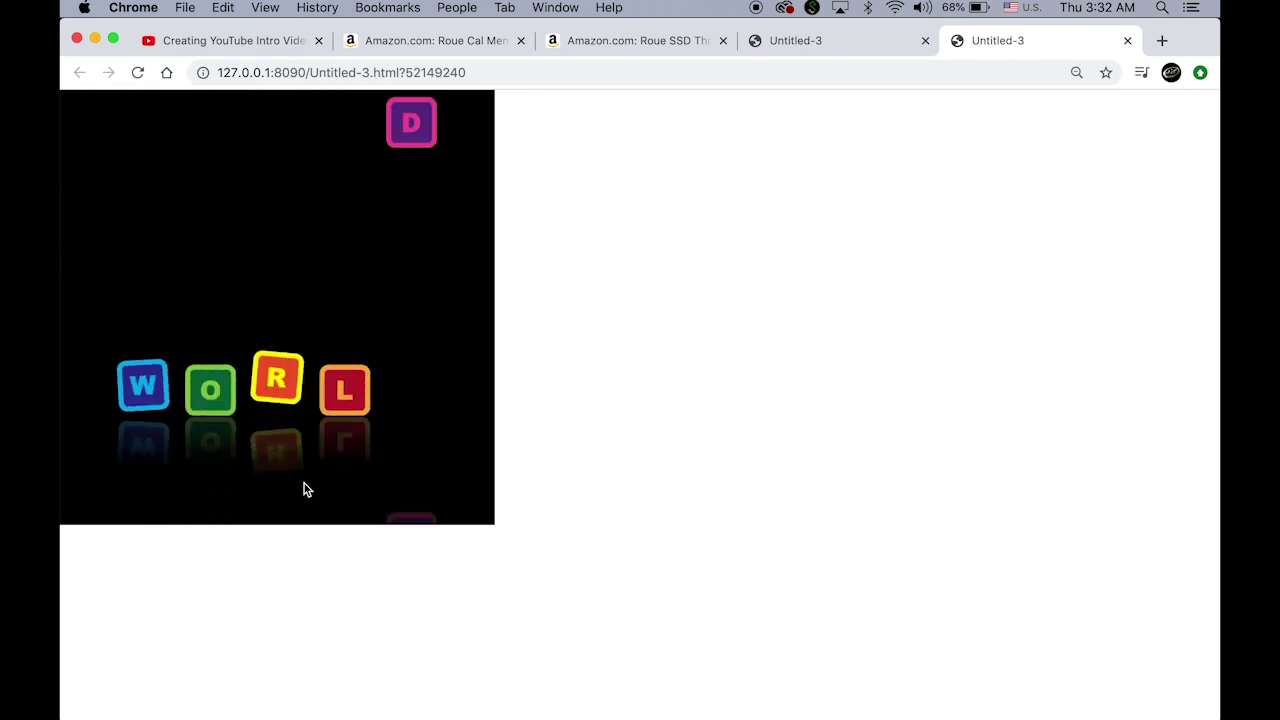
pyautogui.moveTo(571, 700)
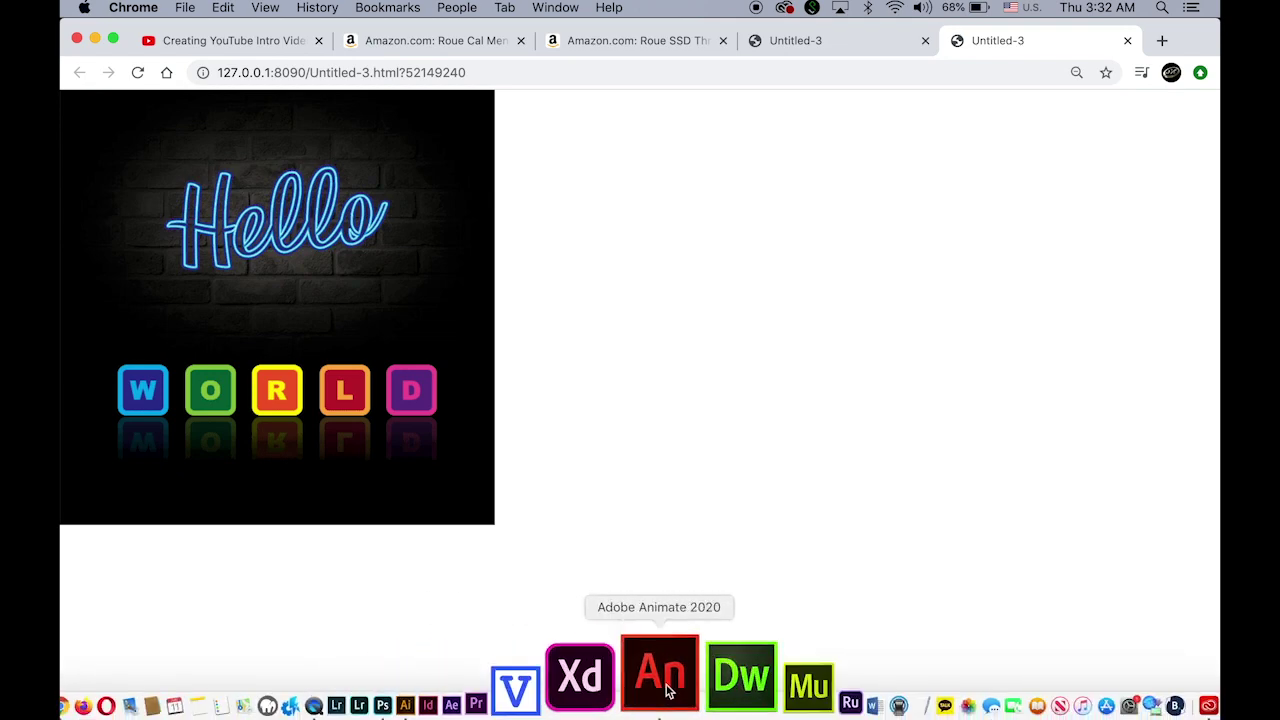
pyautogui.click(677, 686)
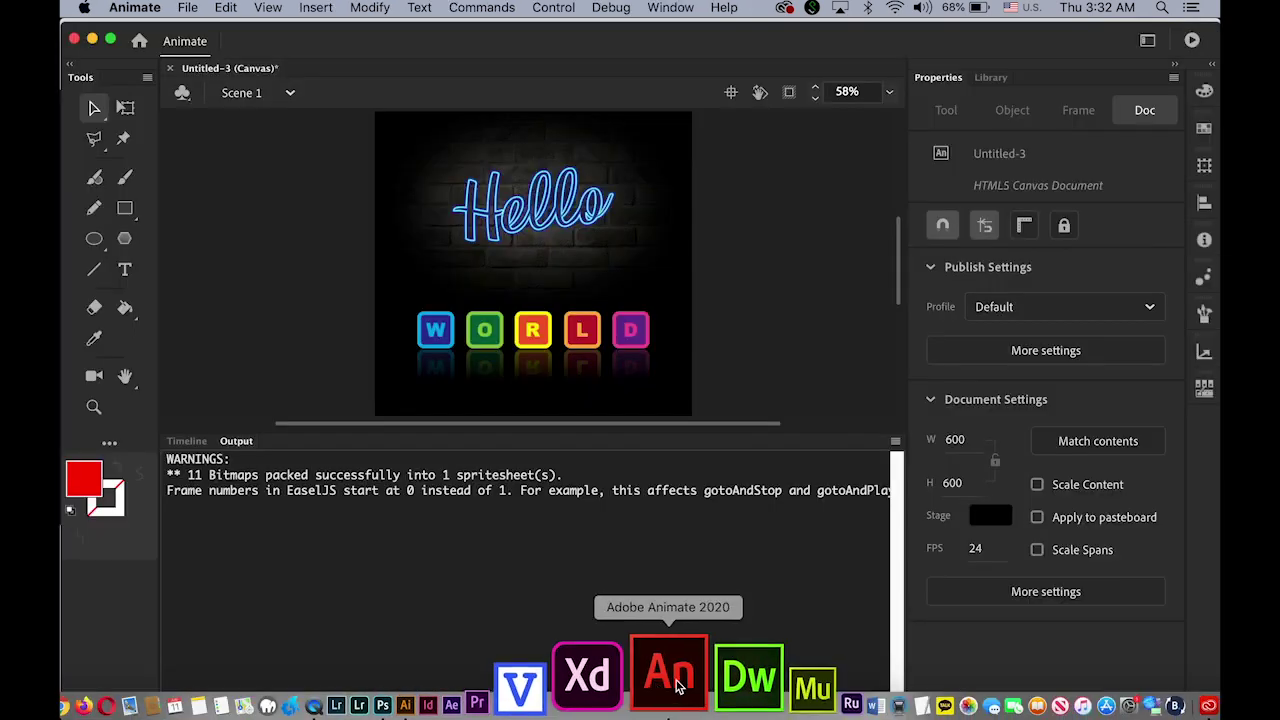
pyautogui.click(188, 442)
# Save the document to the Desktop as hello.fla in Animate Document format
pyautogui.click(191, 8)
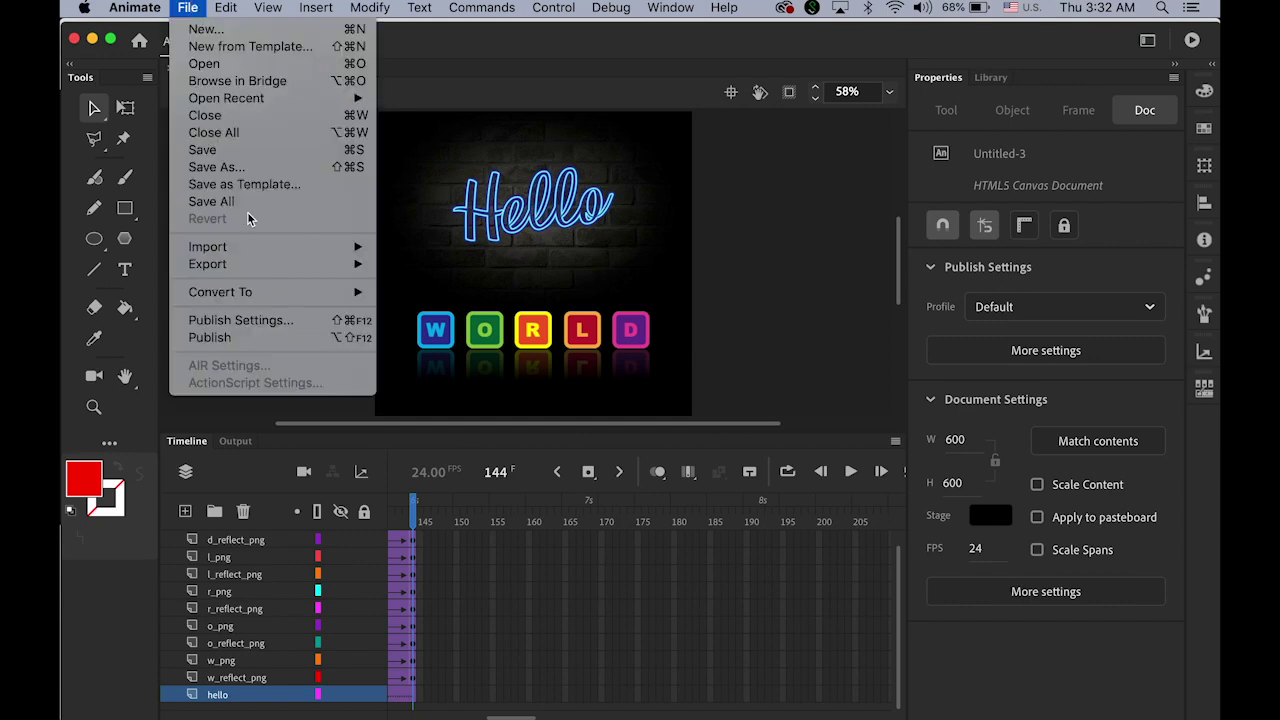
pyautogui.click(220, 163)
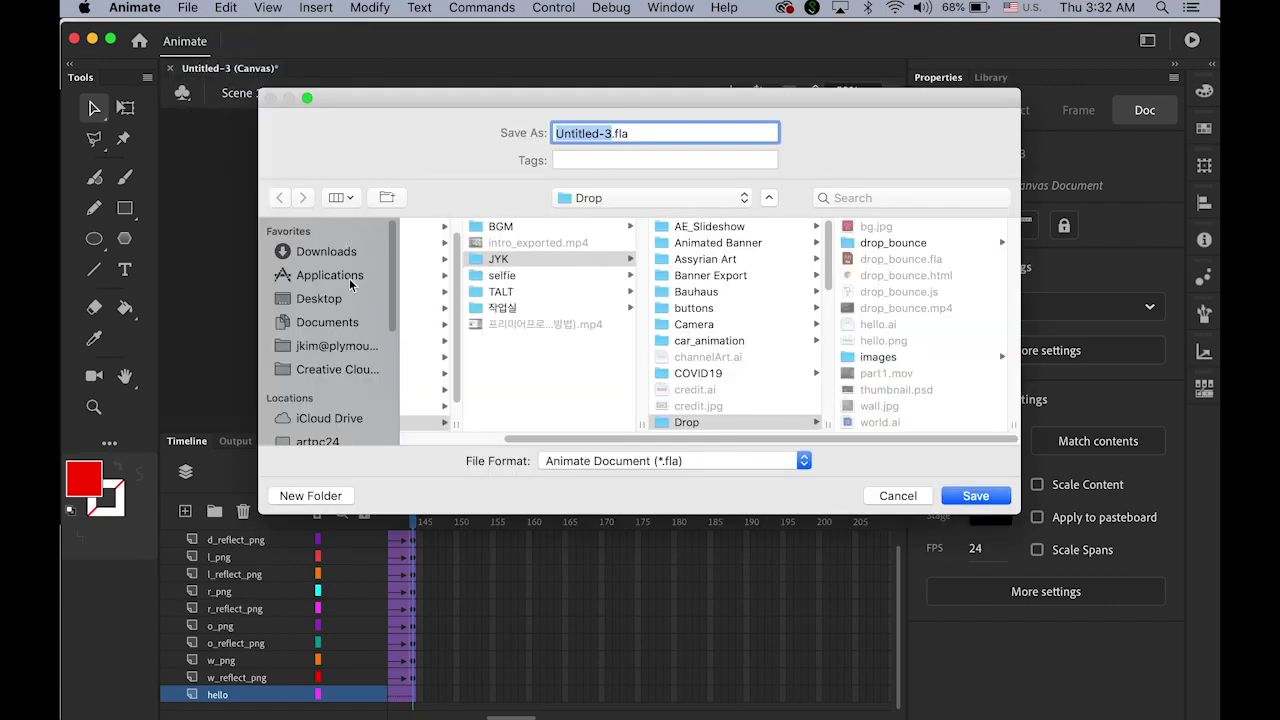
pyautogui.click(322, 298)
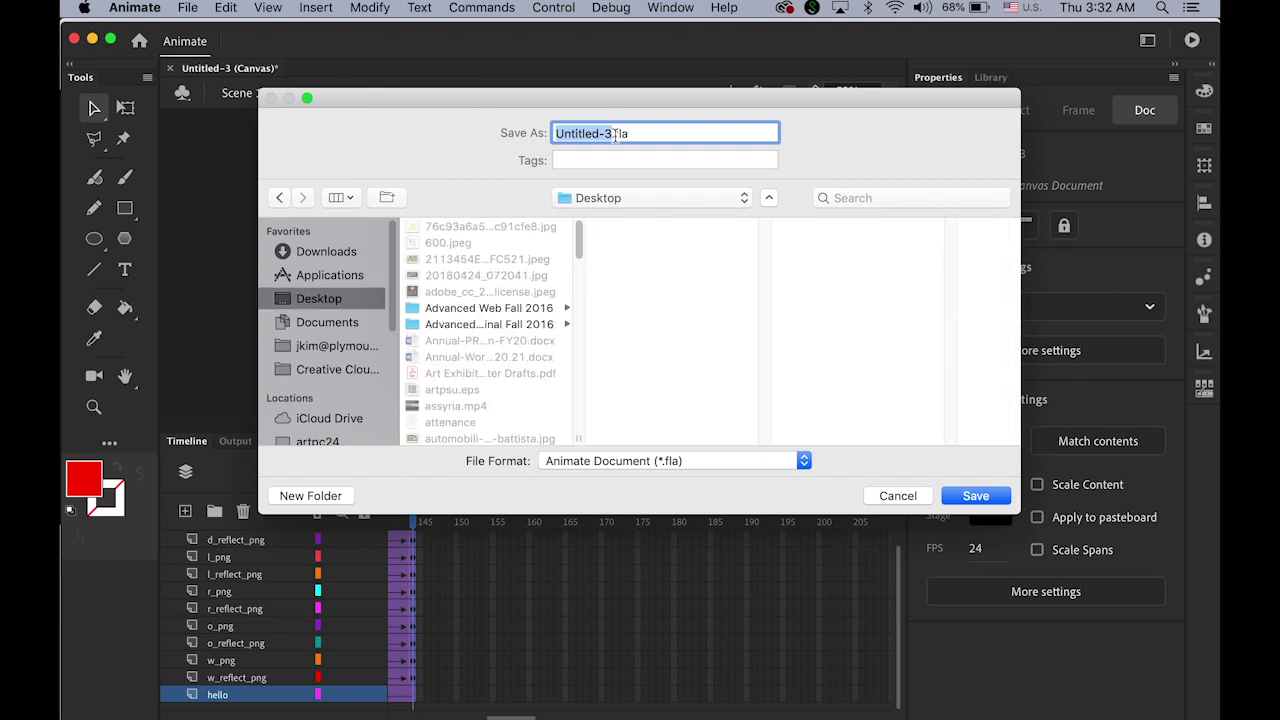
pyautogui.write('he')
pyautogui.write('o')
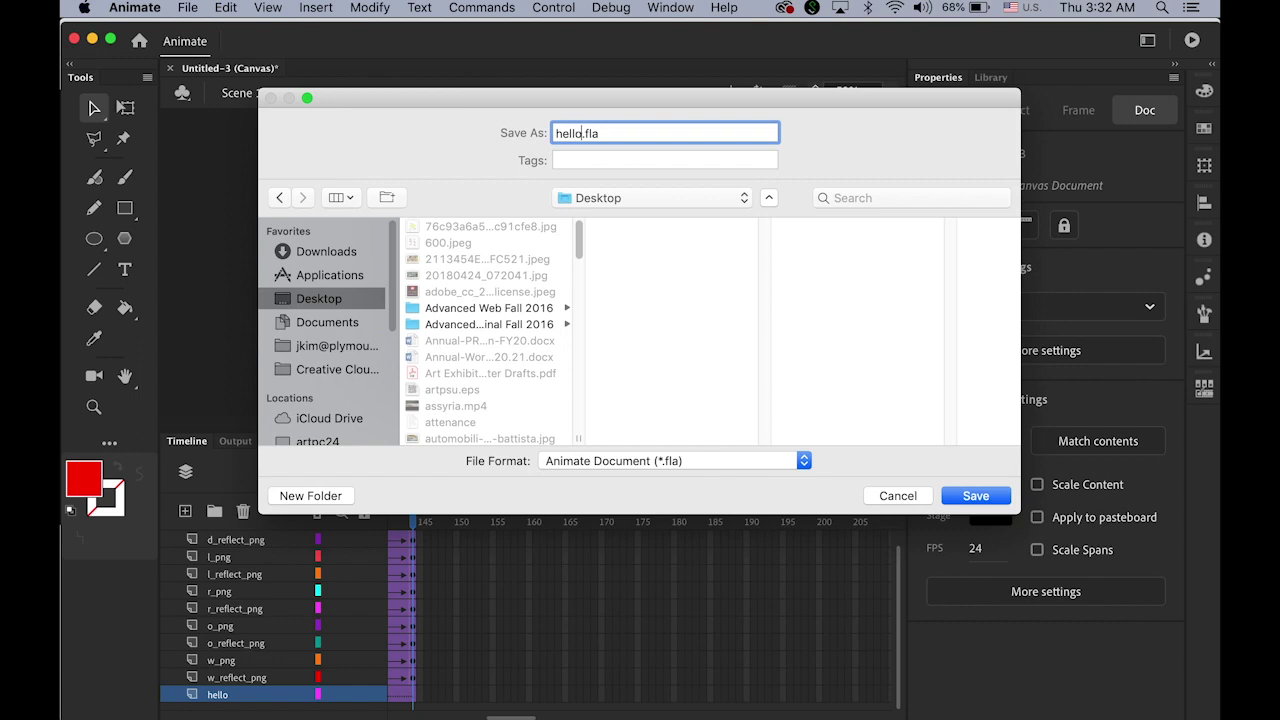
pyautogui.click(970, 494)
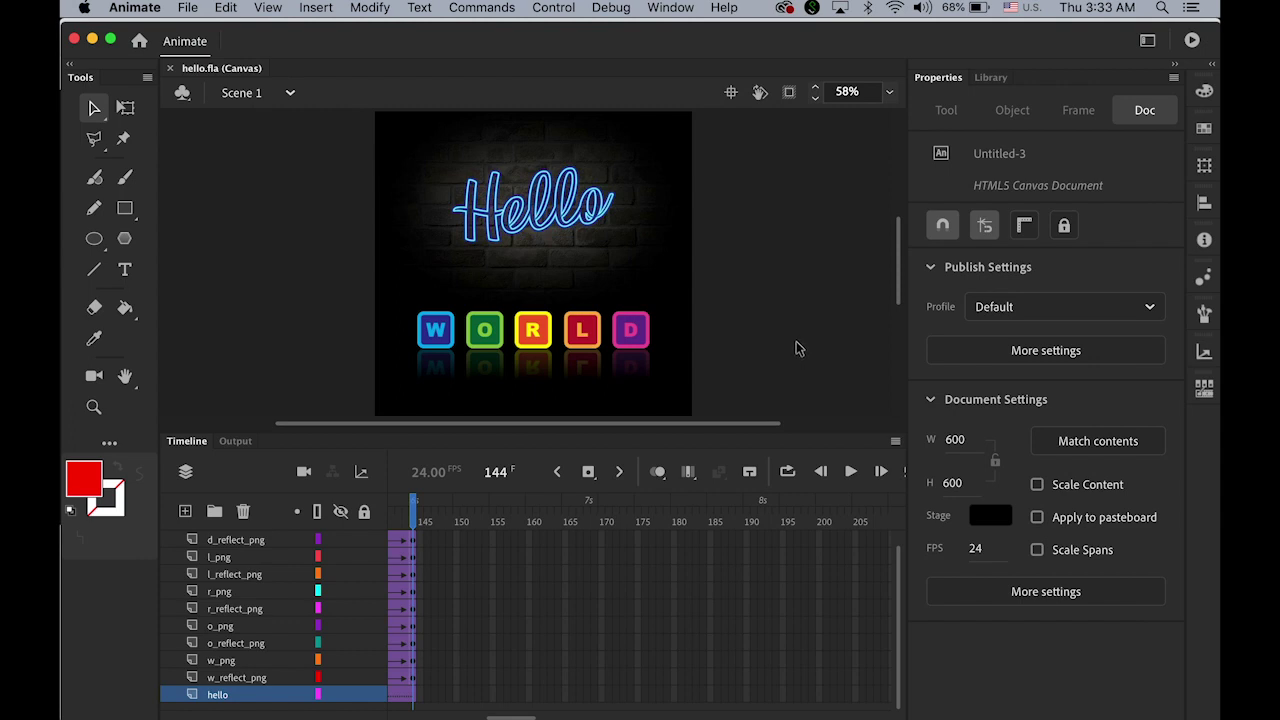
# Start a Video/Media export of the finished Hello World animation
pyautogui.click(188, 7)
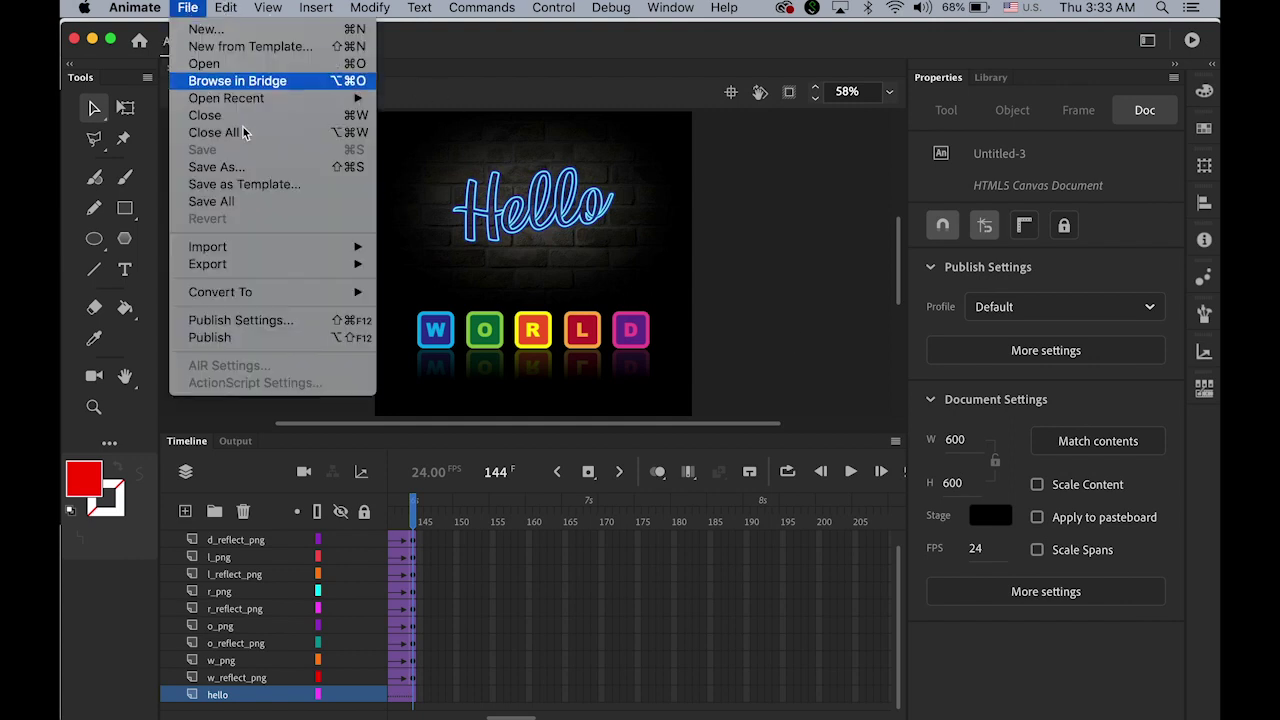
pyautogui.moveTo(305, 266)
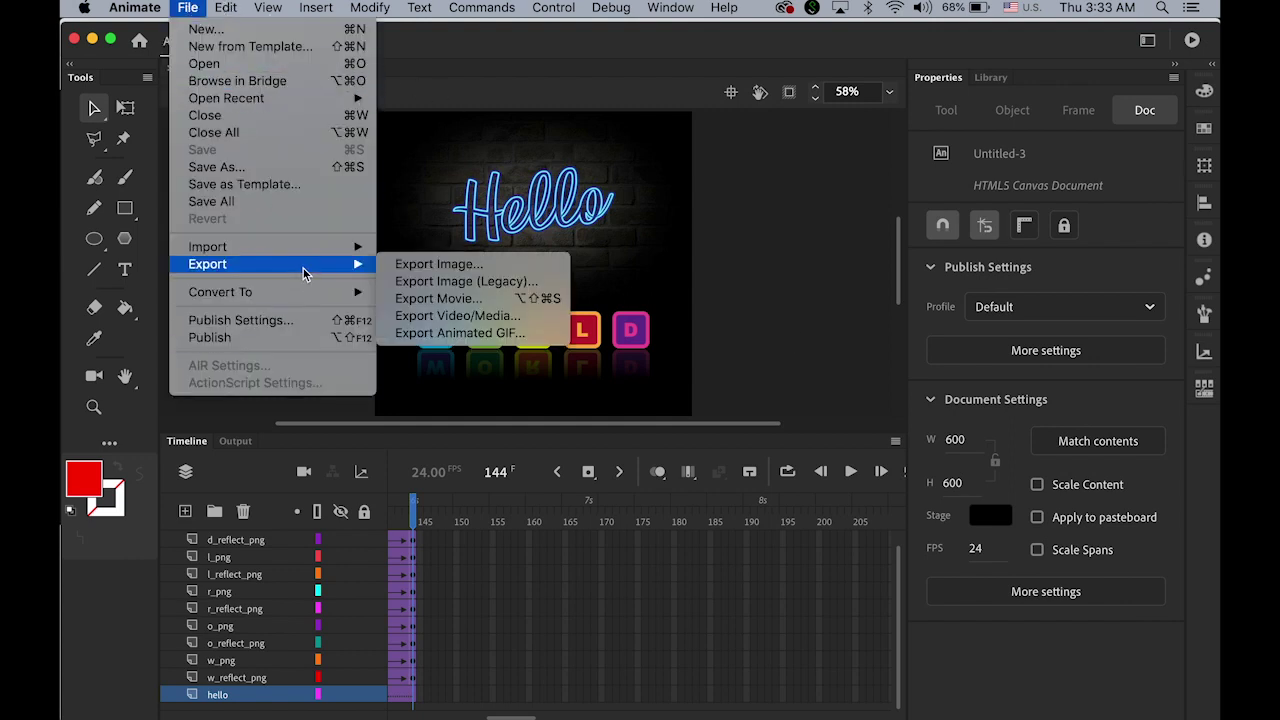
pyautogui.click(503, 318)
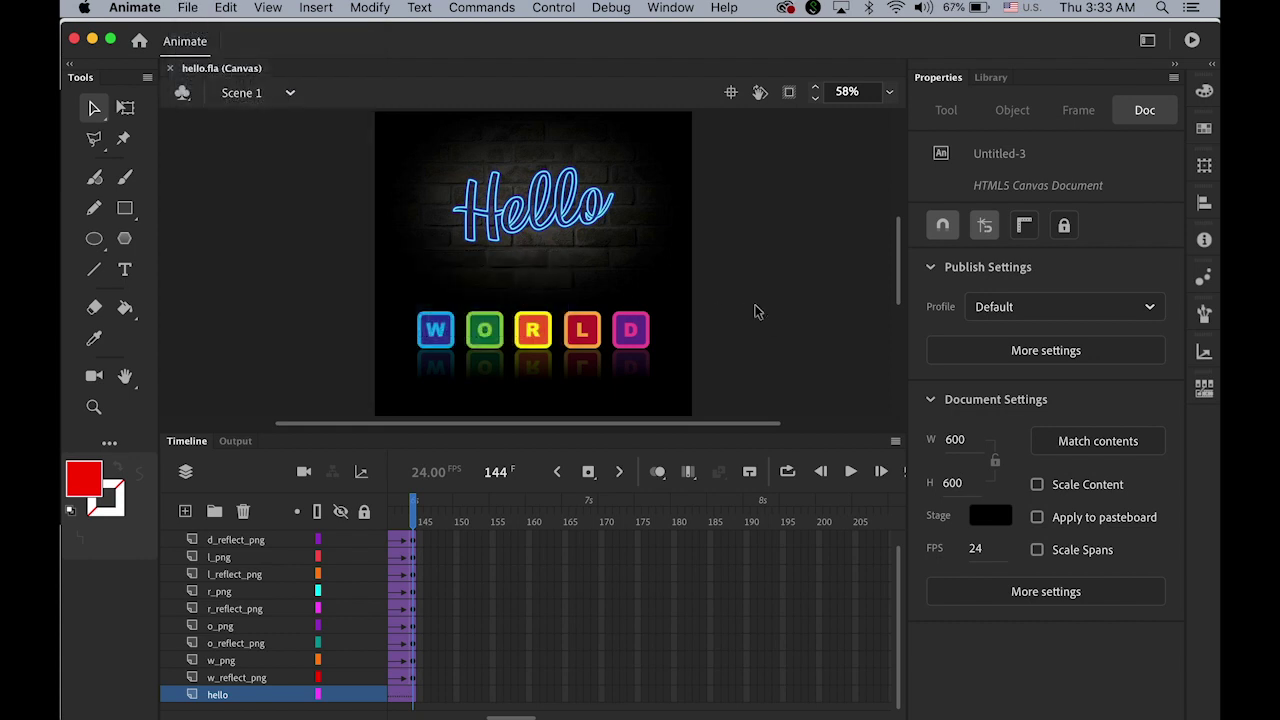